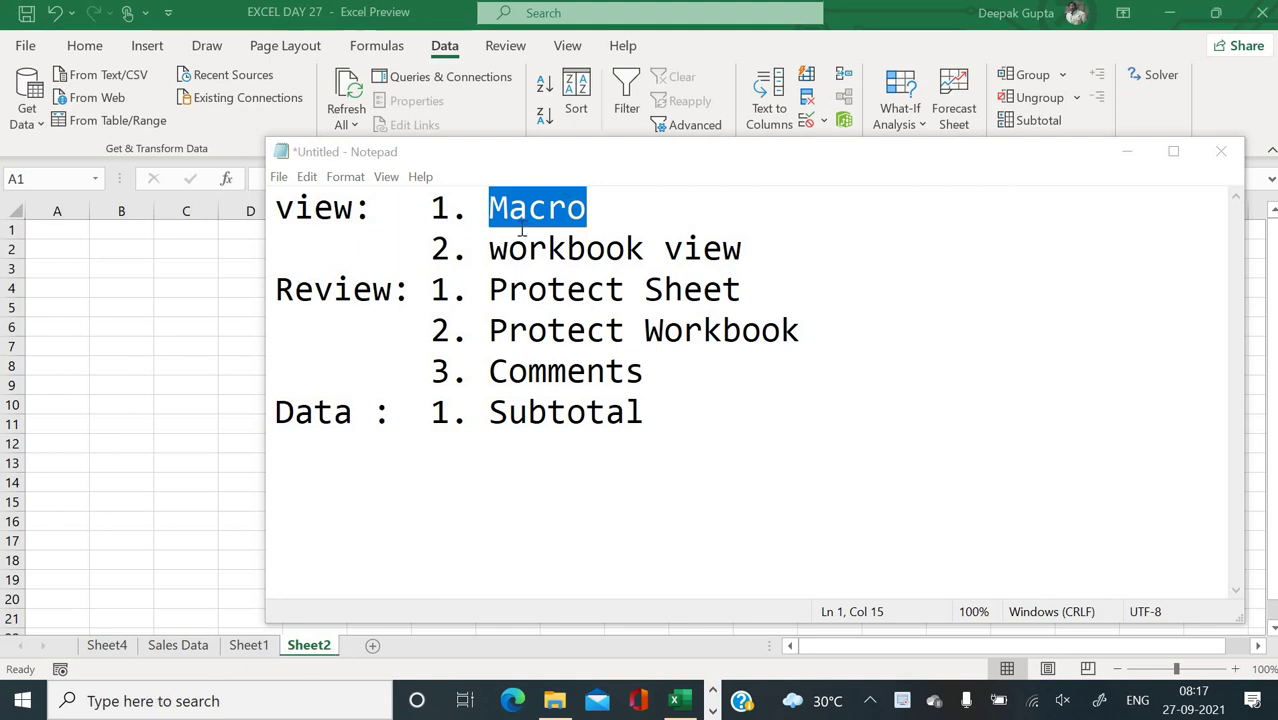
# Highlight the Macro, workbook view, Protect Sheet and Protect Workbook topics in the Notepad notes.
pyautogui.click(494, 220)
pyautogui.moveTo(492, 214); pyautogui.dragTo(607, 222)
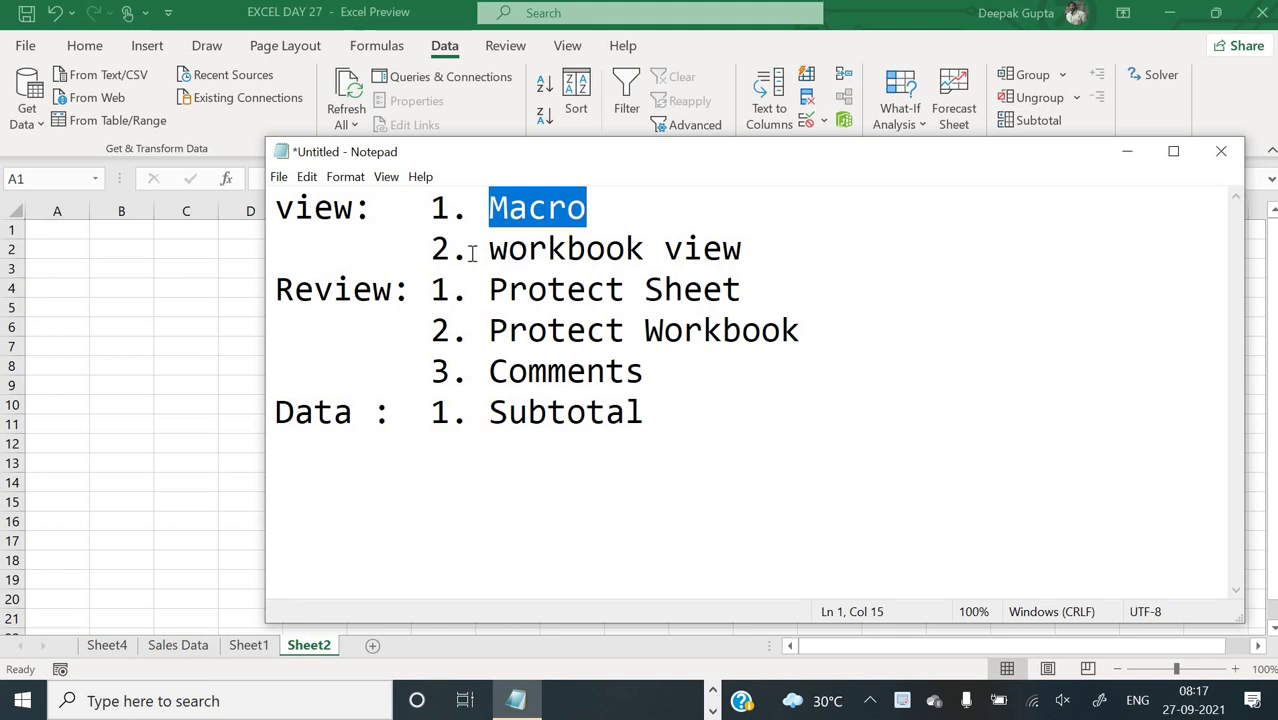
pyautogui.moveTo(490, 252); pyautogui.dragTo(758, 256)
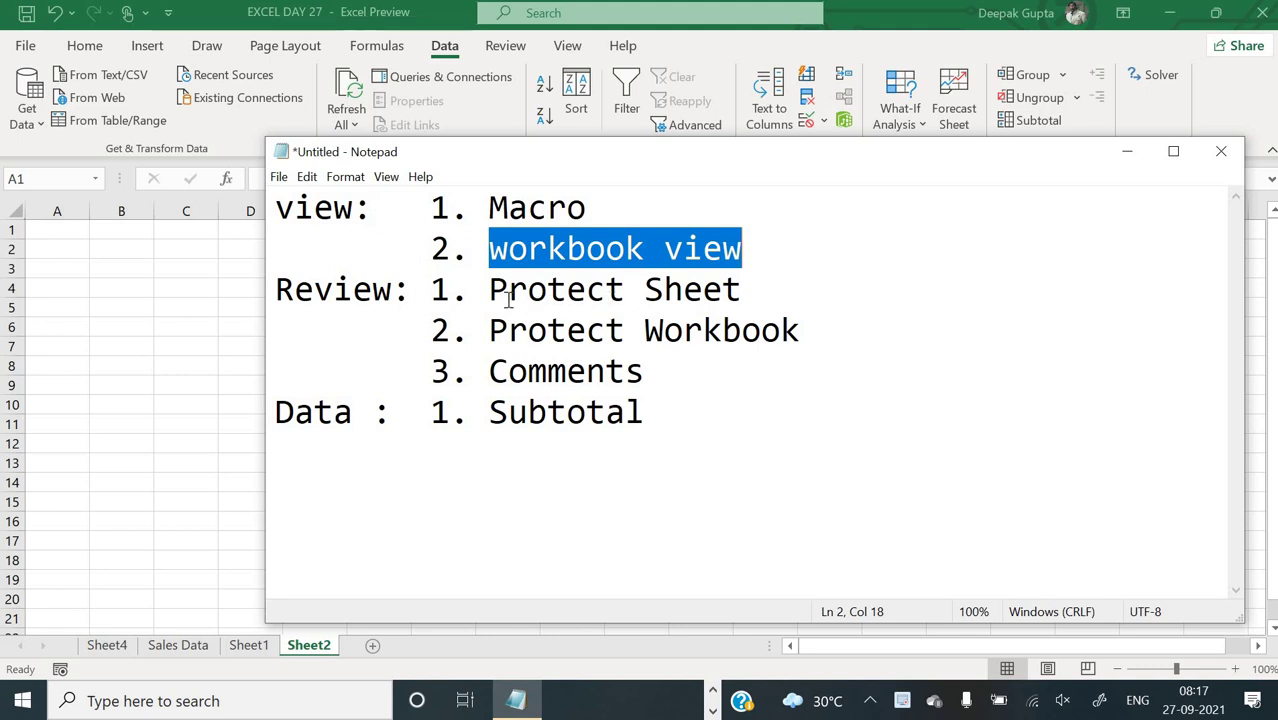
pyautogui.click(399, 290)
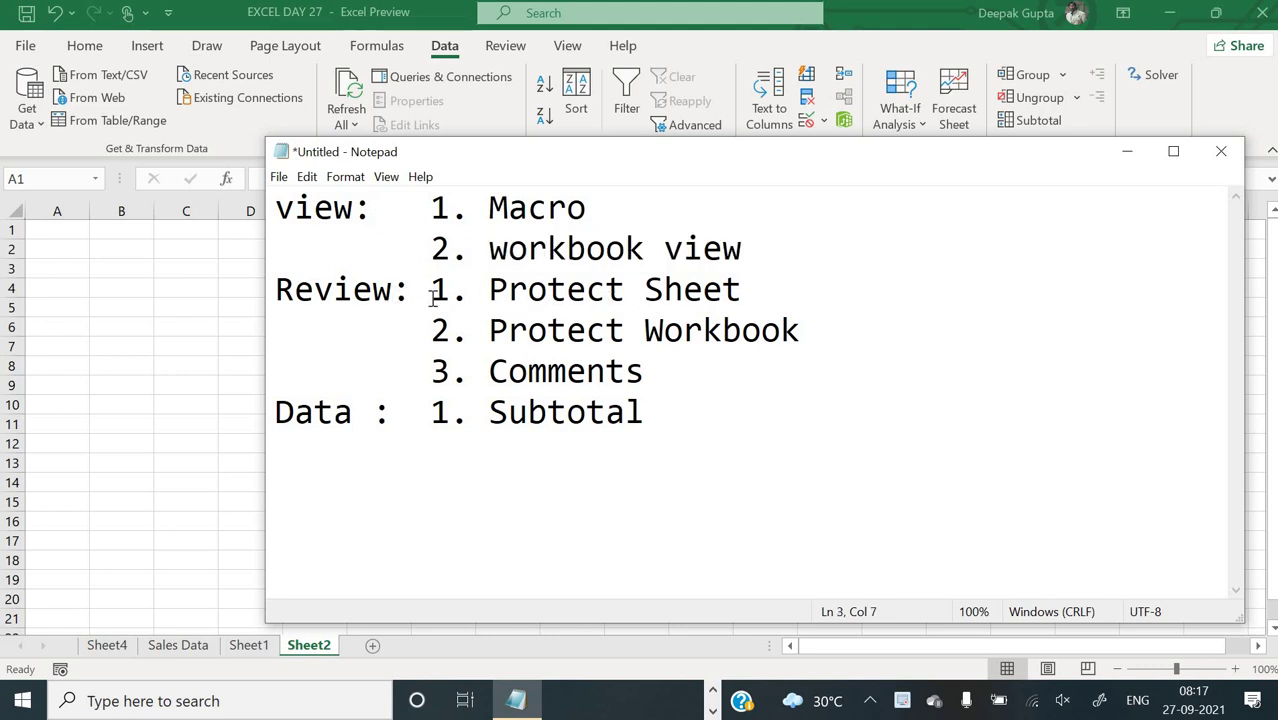
pyautogui.moveTo(477, 300); pyautogui.dragTo(845, 332)
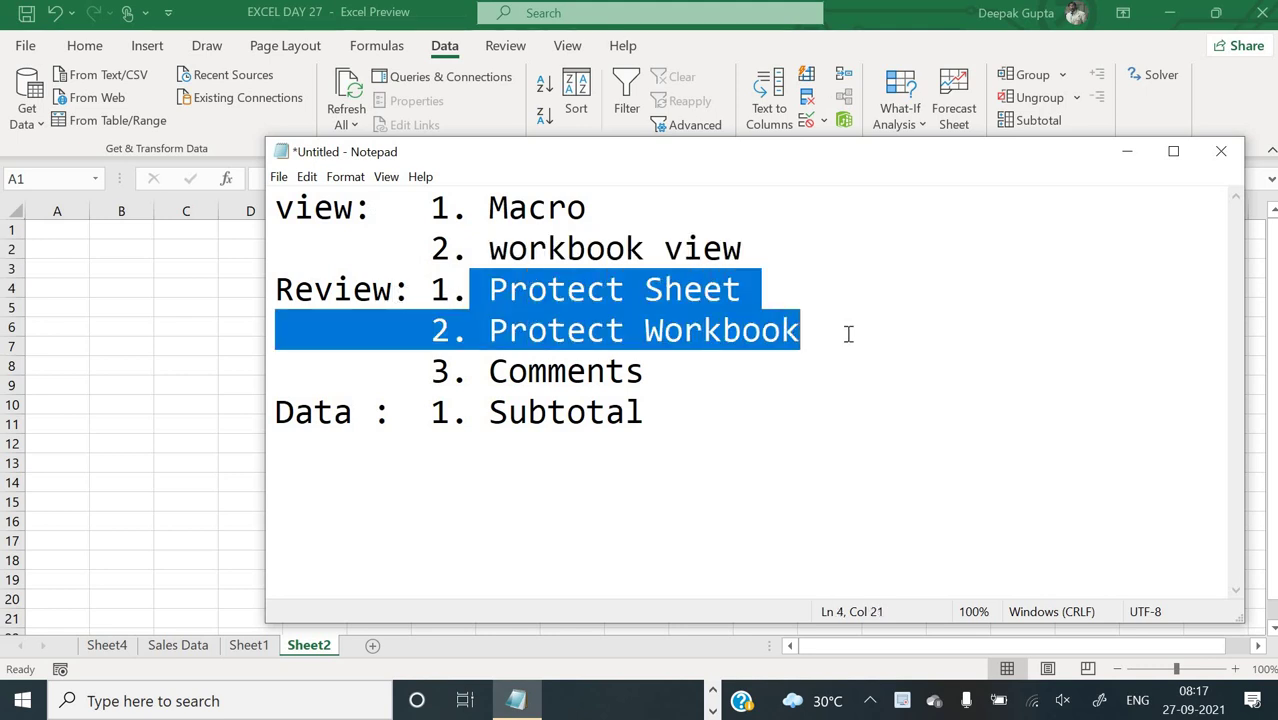
pyautogui.click(784, 300)
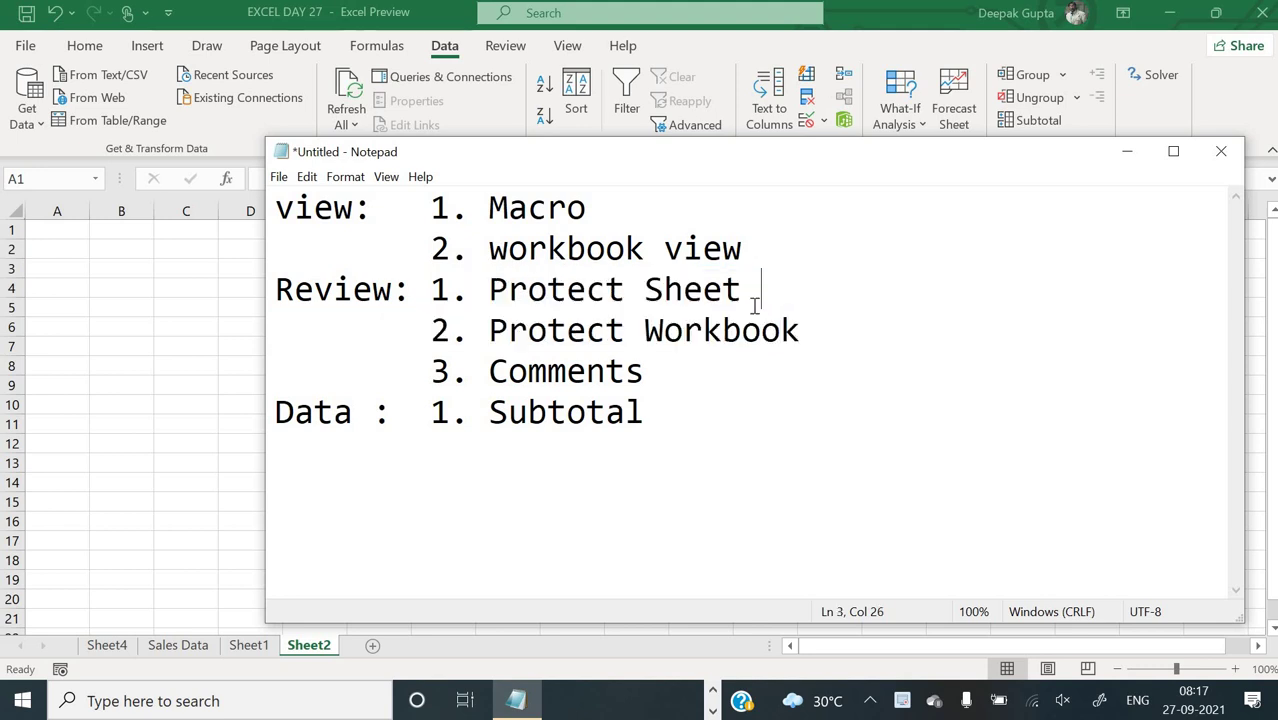
# Highlight the Protect Workbook, Comments, Subtotal and Macro topics, then minimize Notepad and select H7.
pyautogui.moveTo(510, 330); pyautogui.dragTo(800, 331)
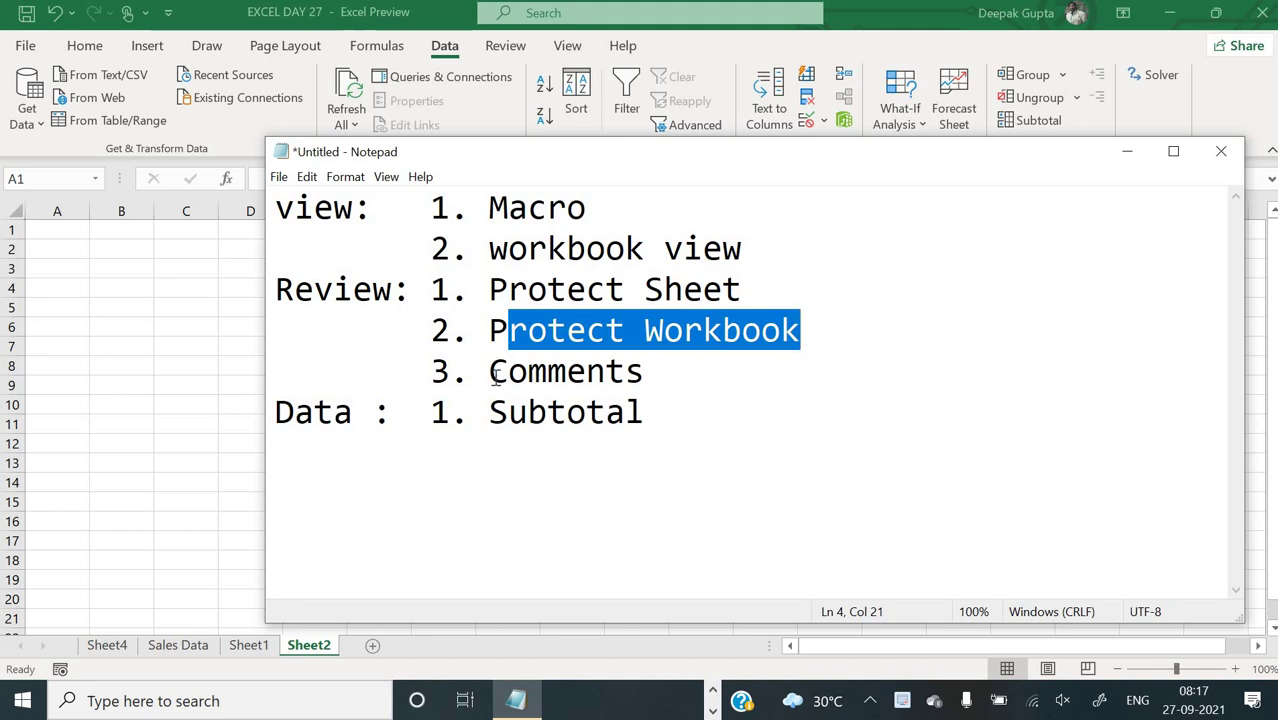
pyautogui.moveTo(490, 372); pyautogui.dragTo(657, 388)
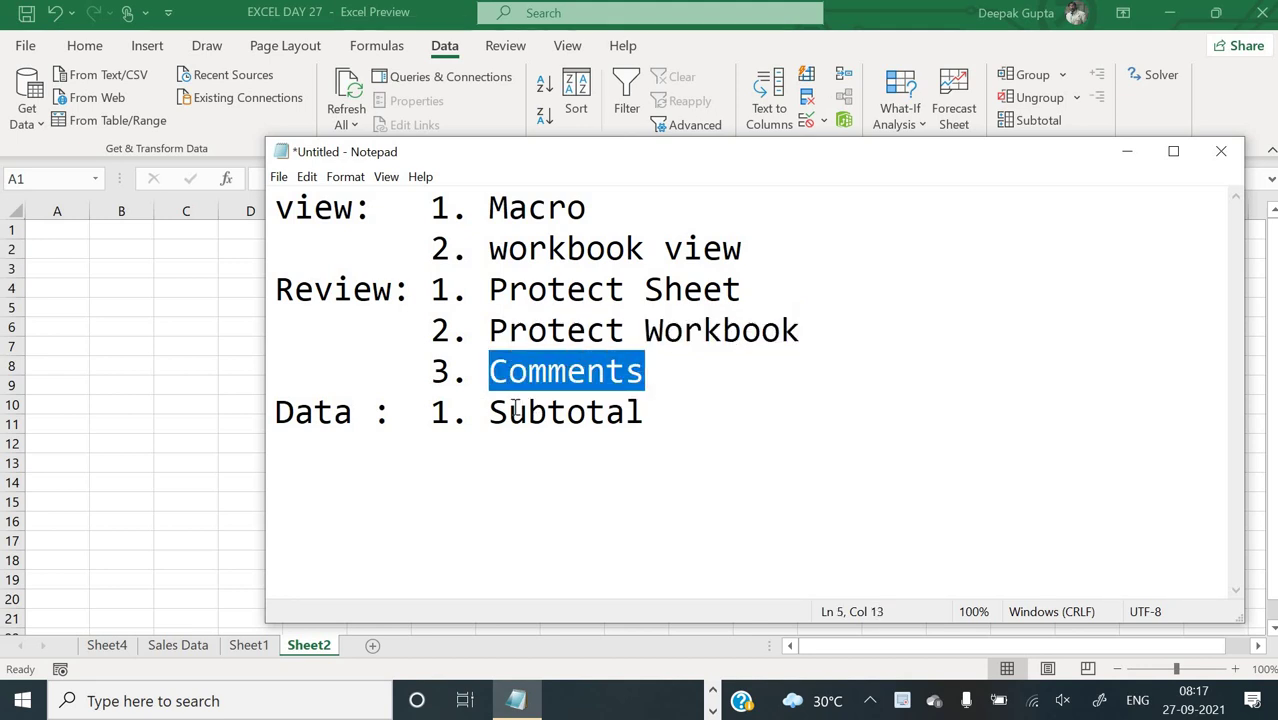
pyautogui.moveTo(489, 413); pyautogui.dragTo(672, 415)
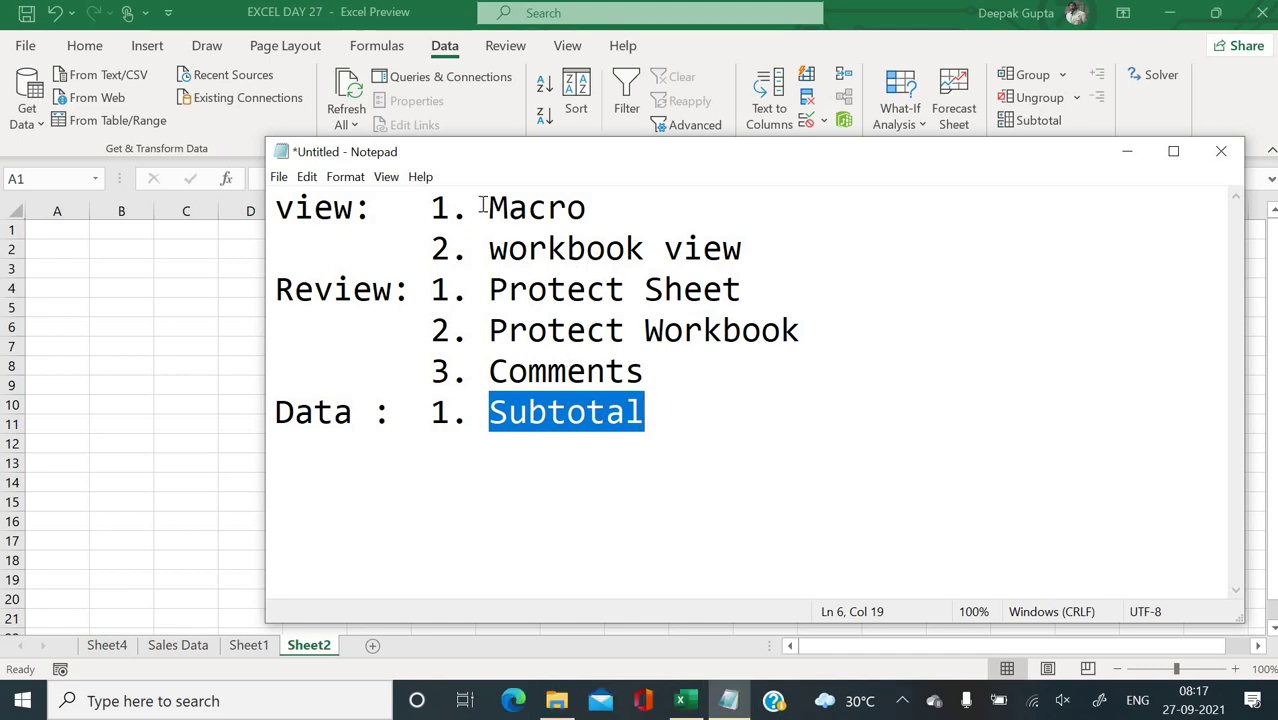
pyautogui.moveTo(489, 208); pyautogui.dragTo(587, 208)
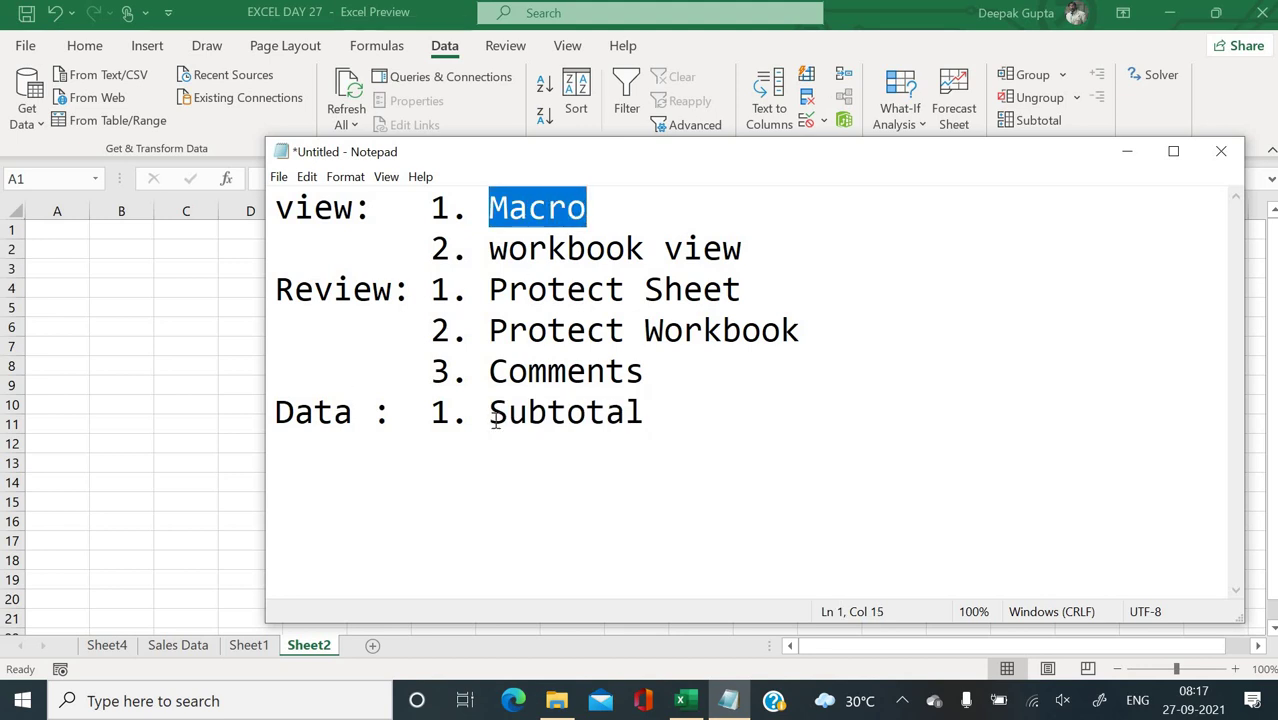
pyautogui.moveTo(489, 412); pyautogui.dragTo(668, 414)
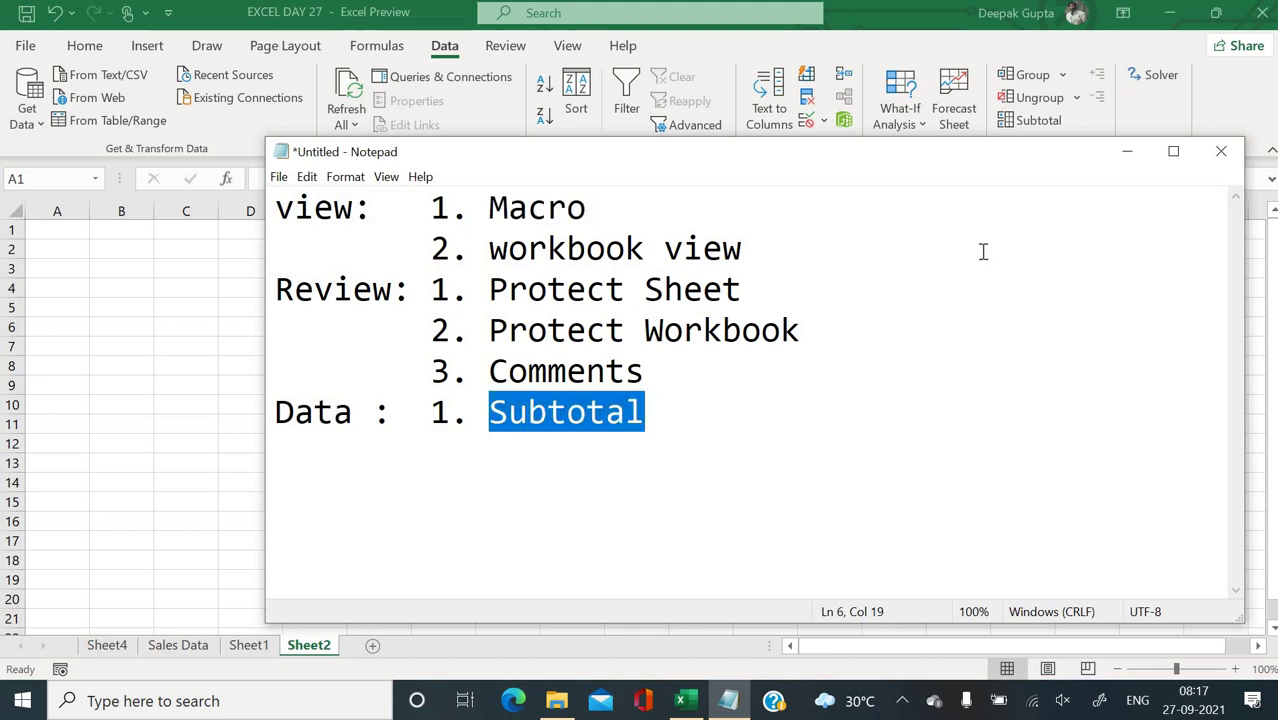
pyautogui.click(1129, 156)
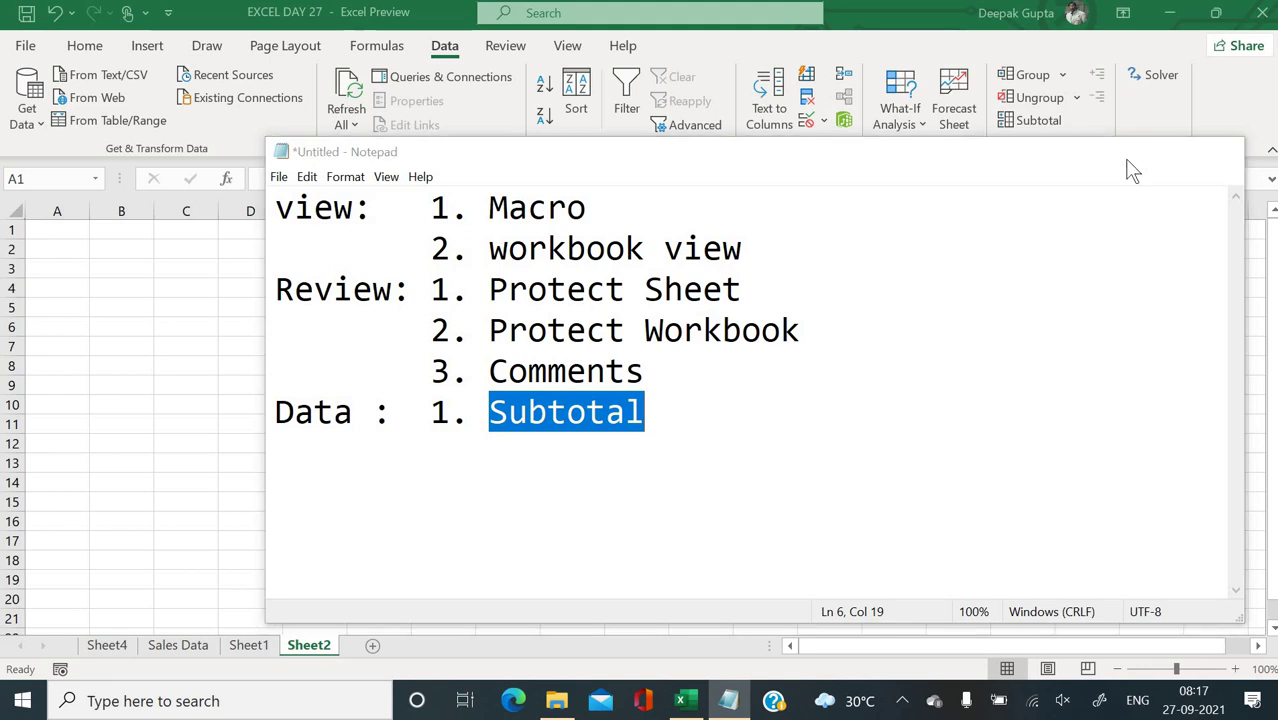
pyautogui.click(500, 343)
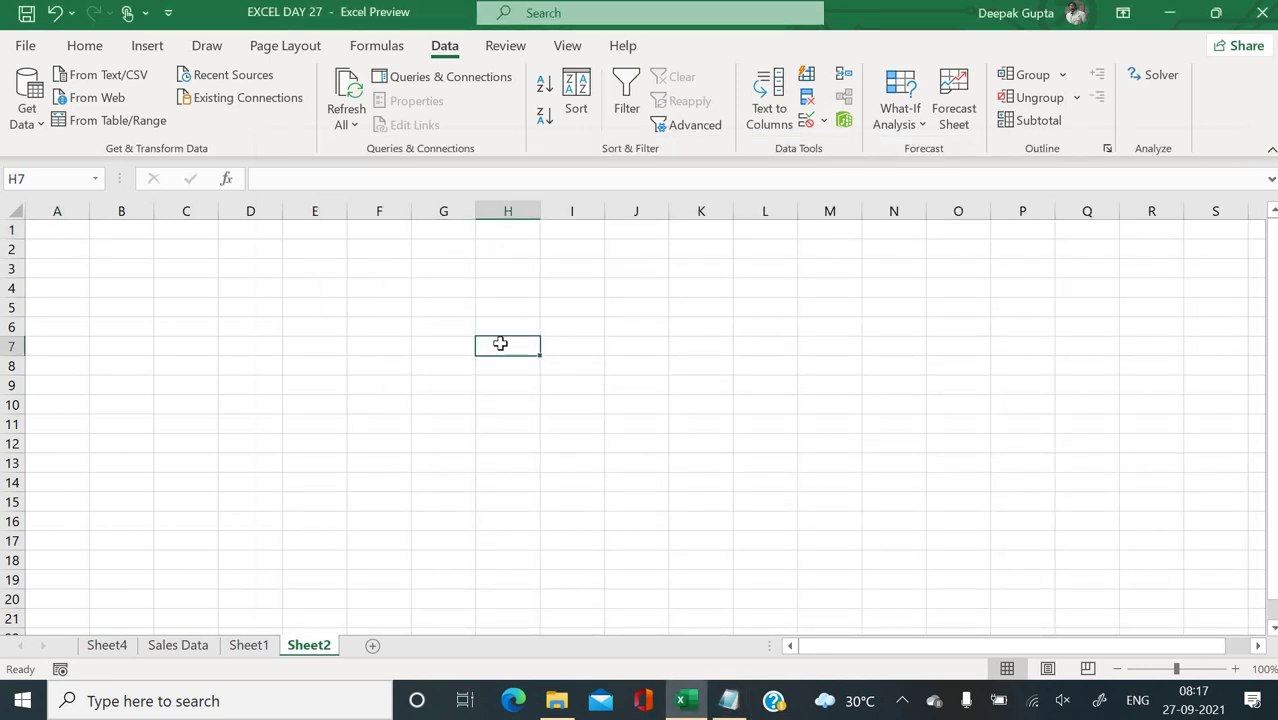
# Select D4 and E4, switch to the View tab, and open then close the Macros list.
pyautogui.click(257, 285)
pyautogui.click(342, 287)
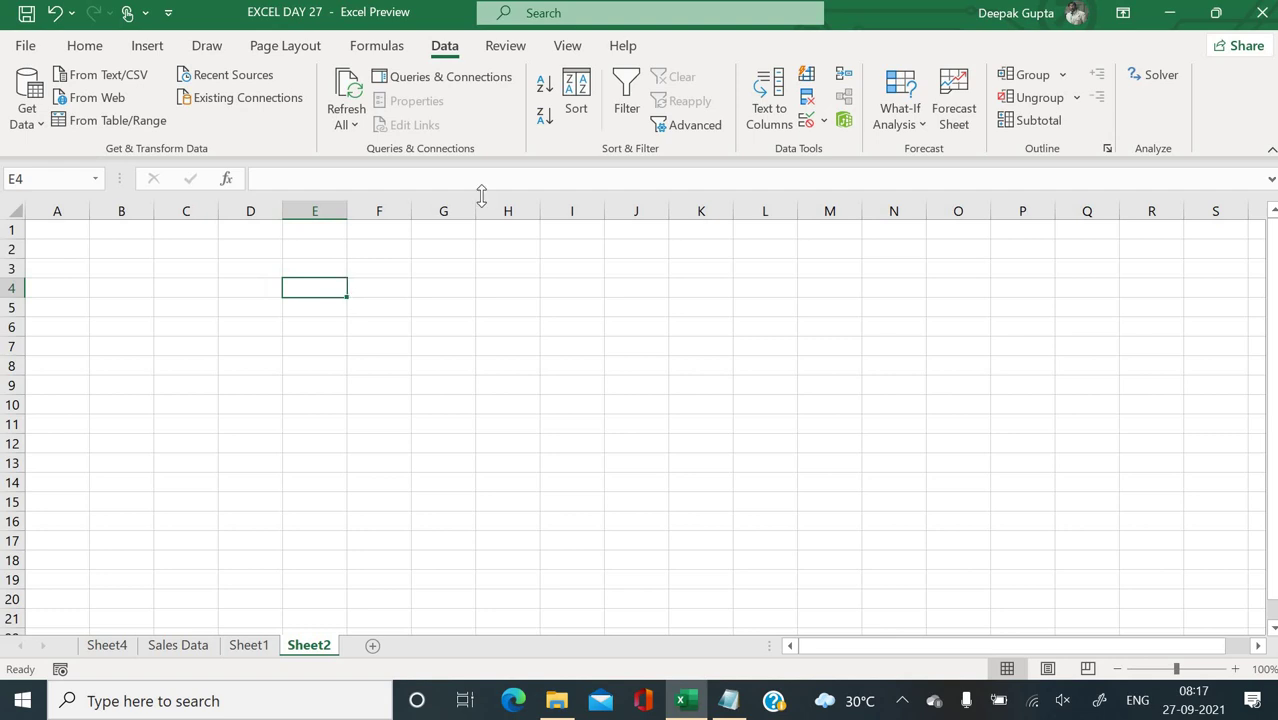
pyautogui.click(568, 46)
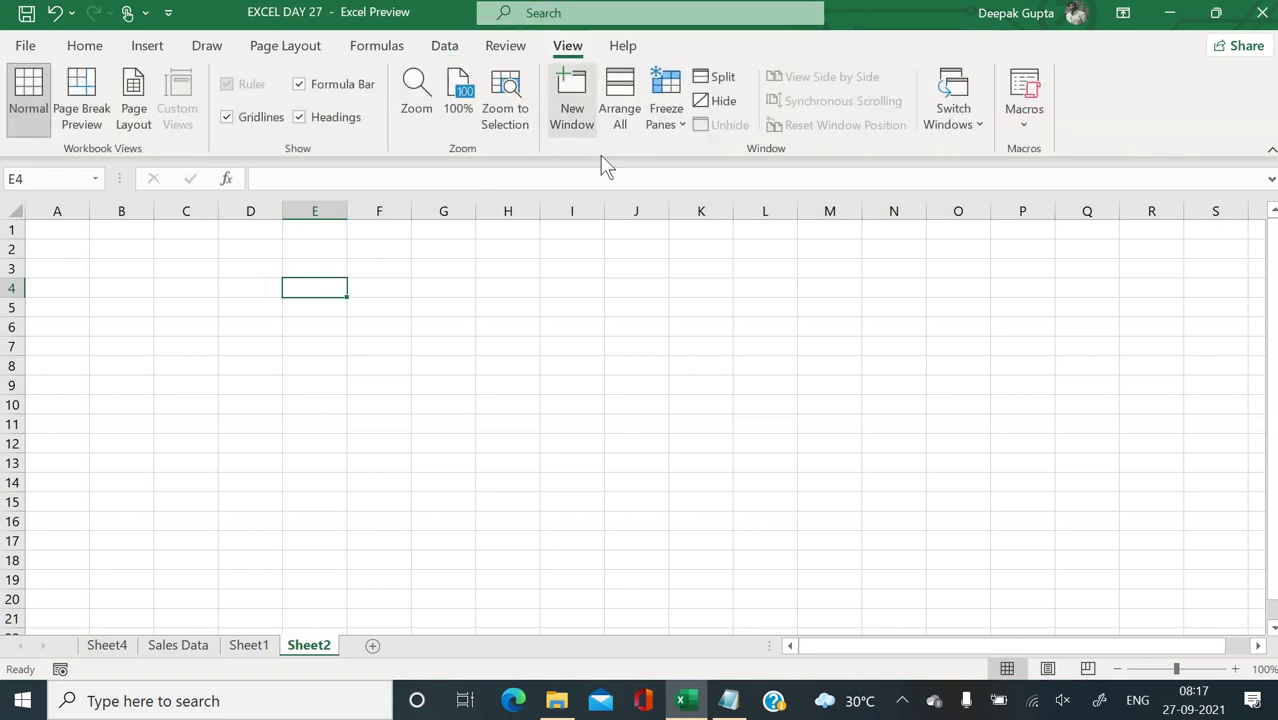
pyautogui.click(1022, 125)
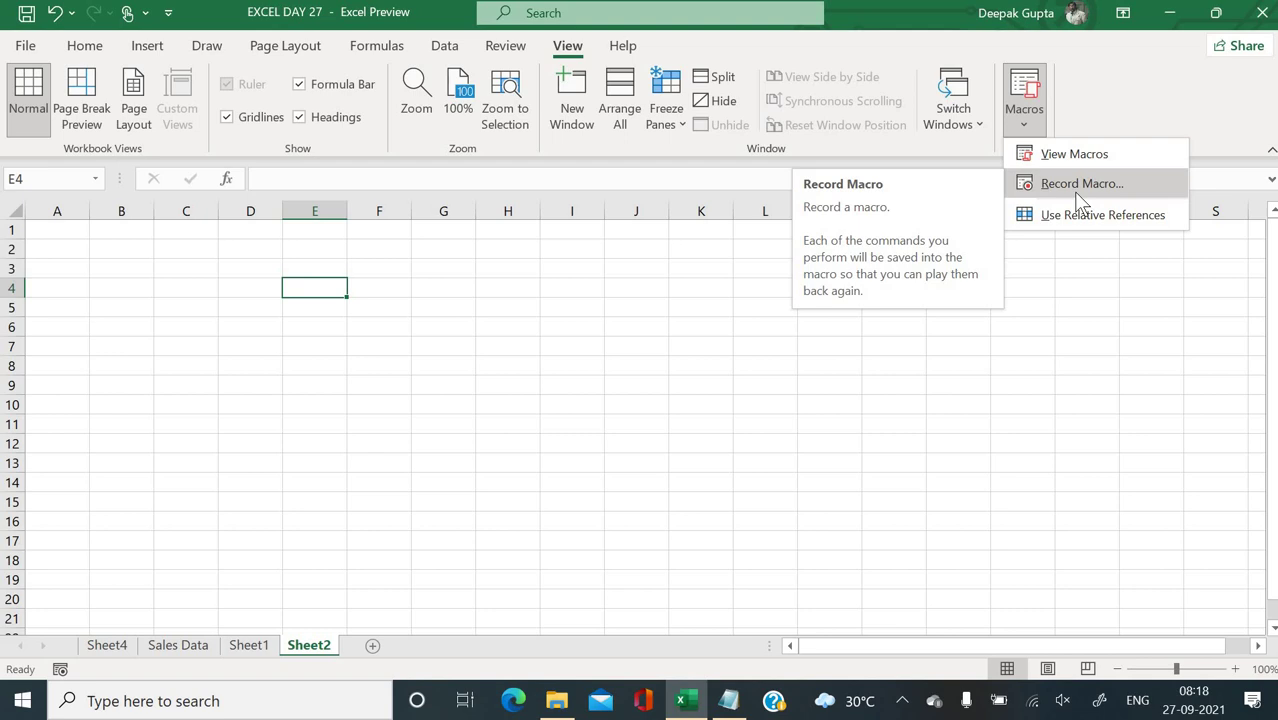
pyautogui.click(700, 271)
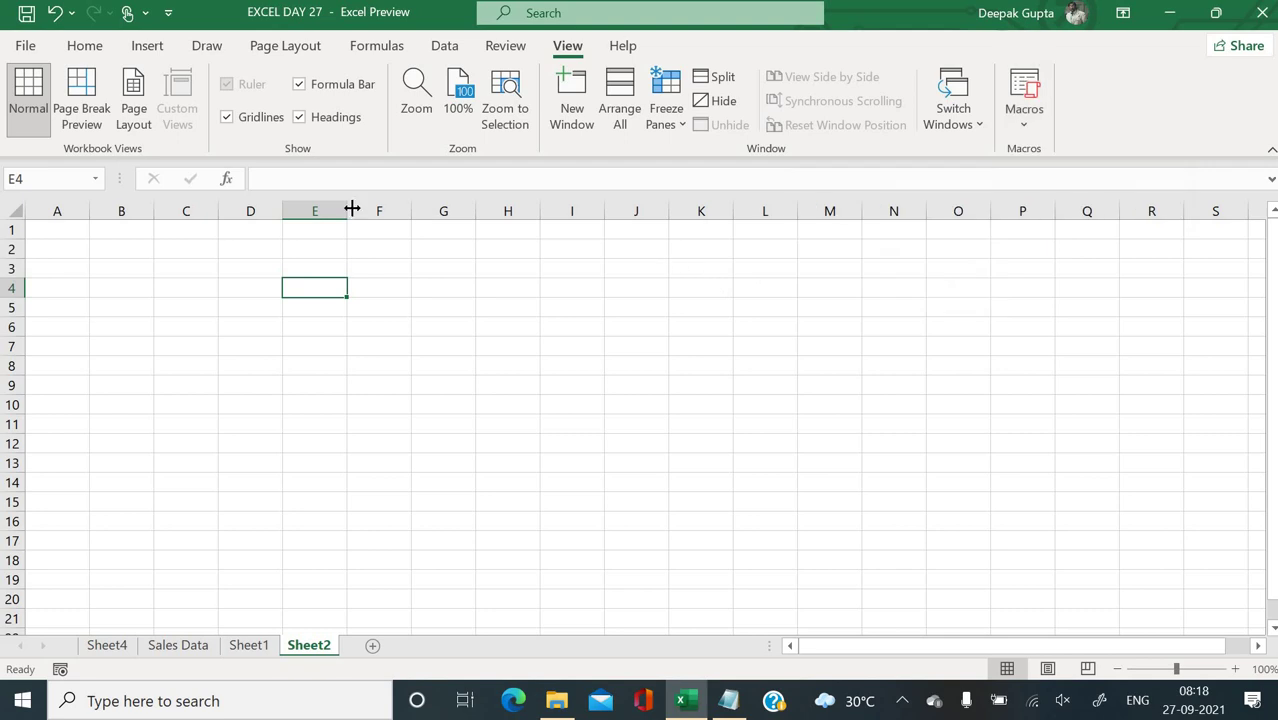
# Select cells C2, B2 and E5, settle on A1, and briefly open the Macros list.
pyautogui.click(171, 252)
pyautogui.click(135, 252)
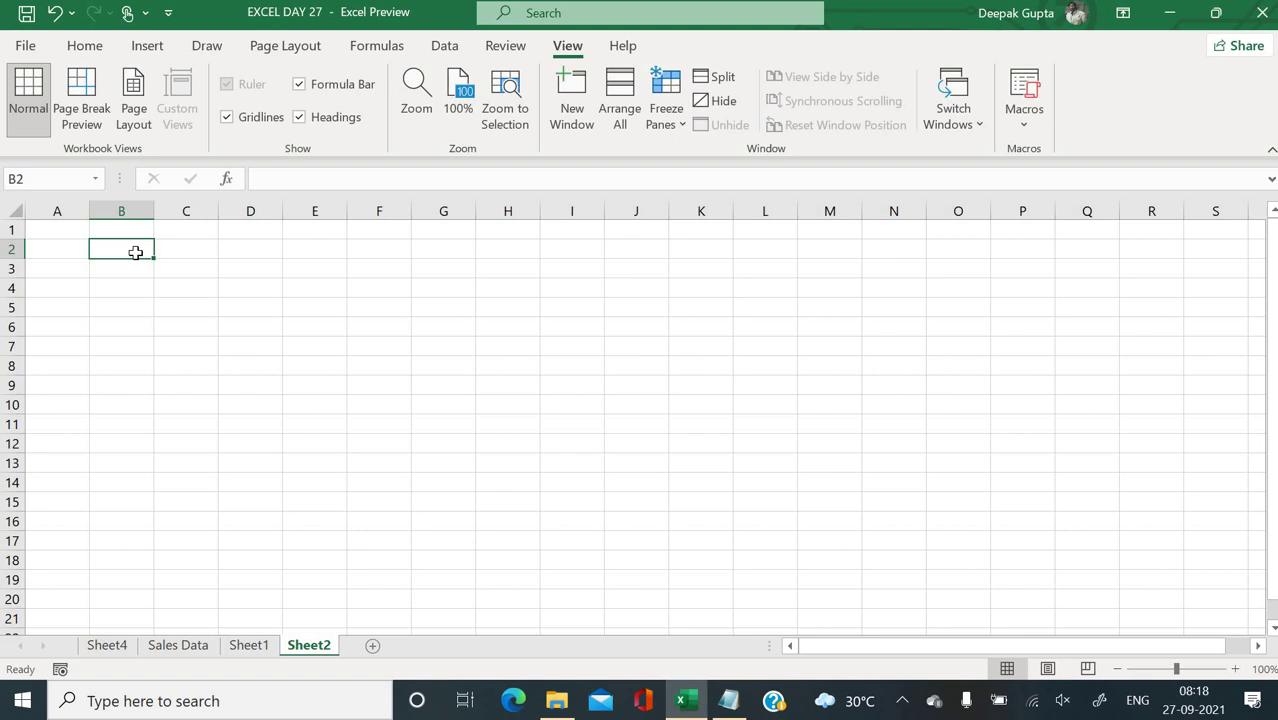
pyautogui.click(334, 310)
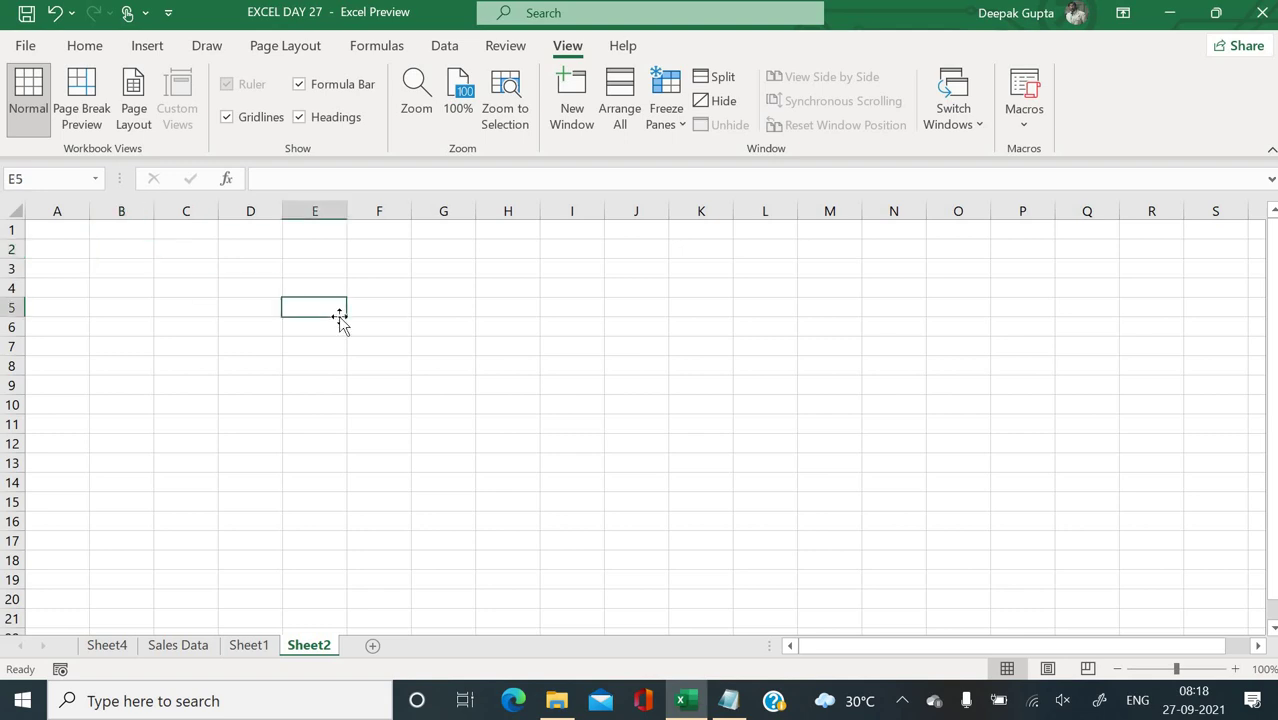
pyautogui.click(116, 259)
pyautogui.moveTo(116, 262); pyautogui.dragTo(122, 256)
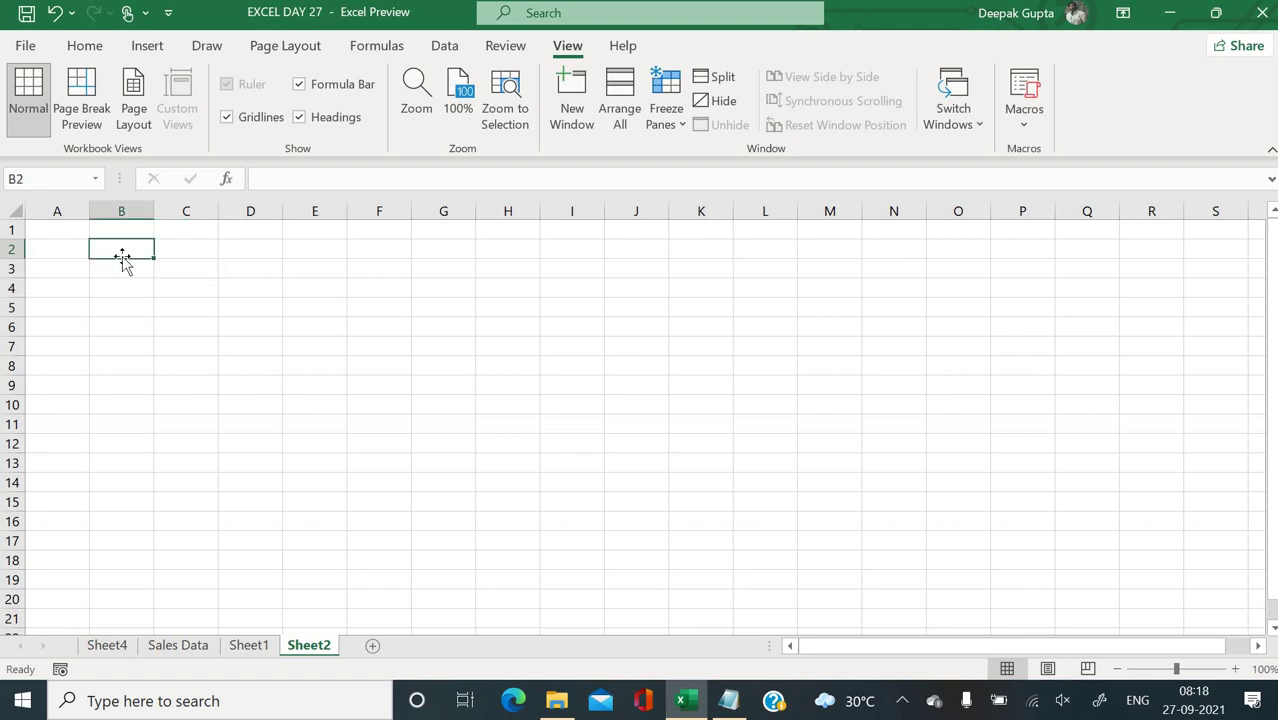
pyautogui.click(68, 230)
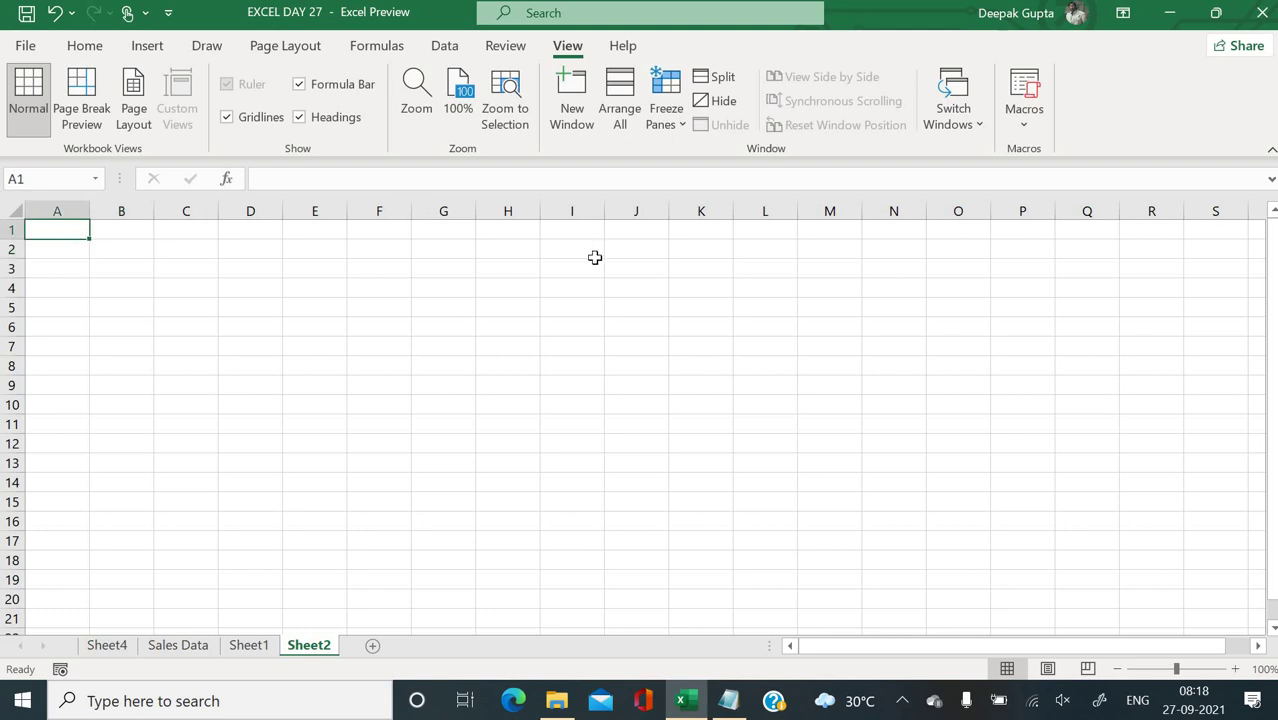
pyautogui.click(1033, 120)
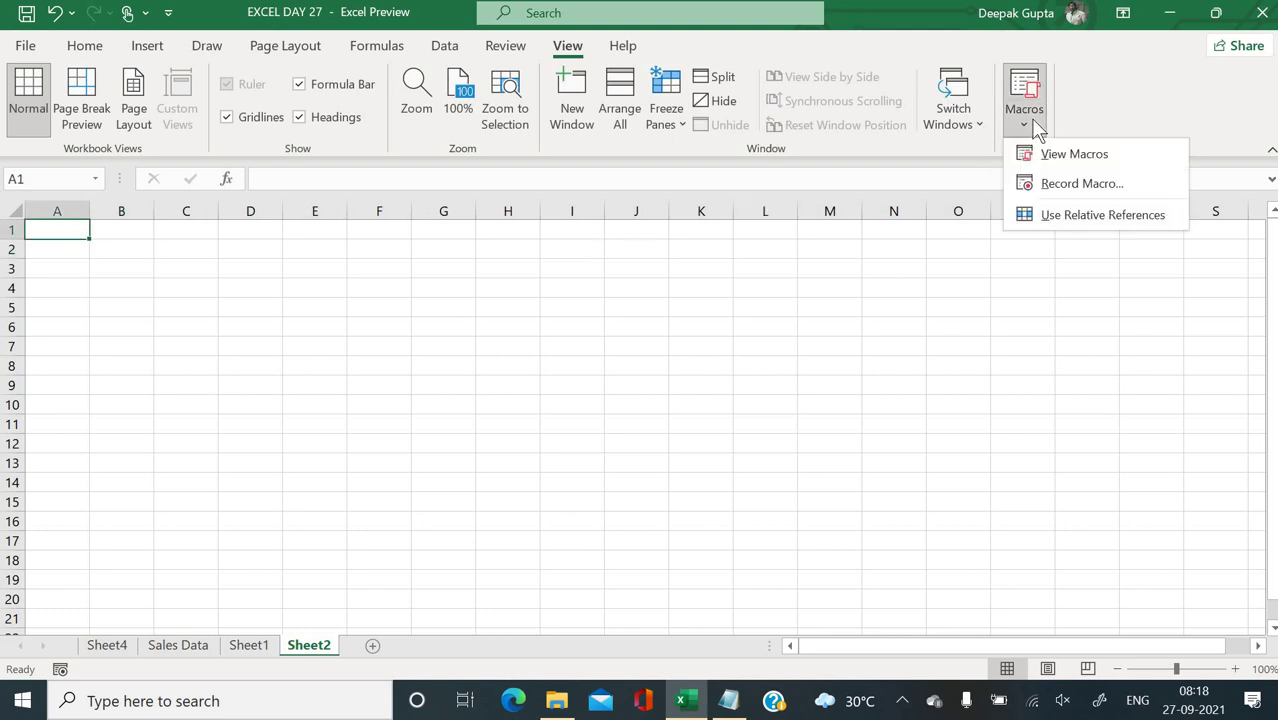
pyautogui.press('Escape')
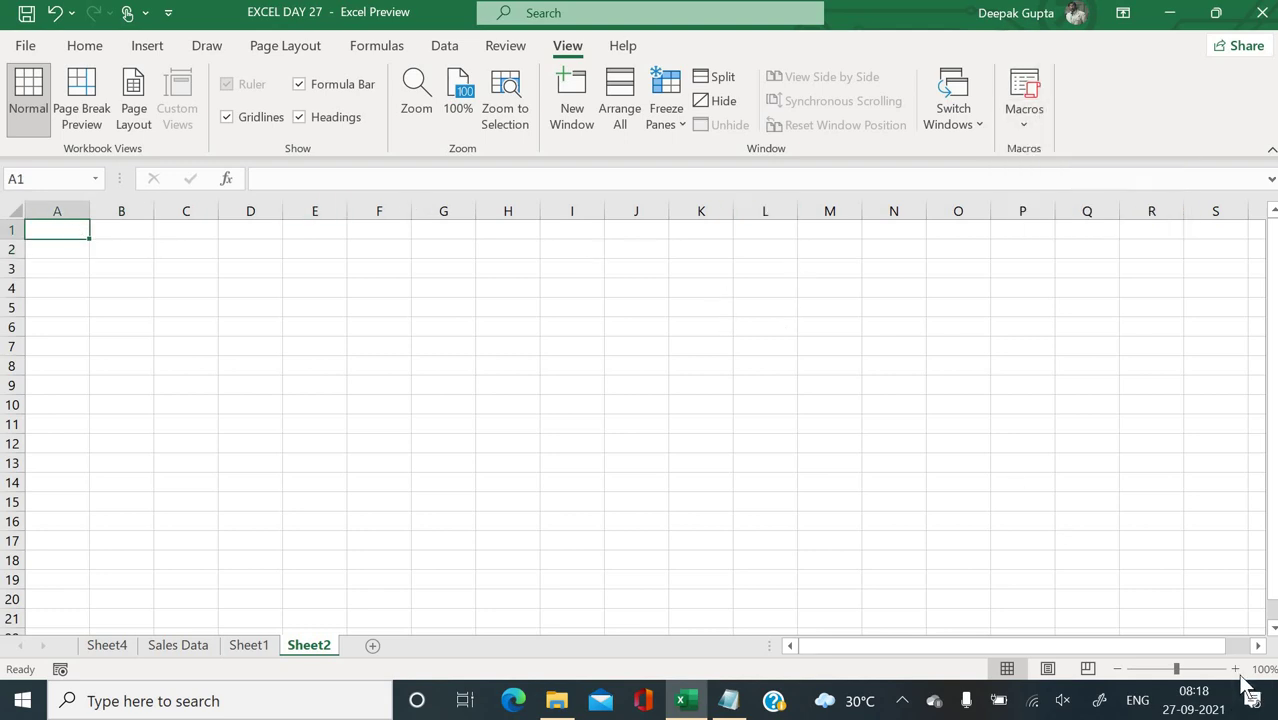
# Zoom the empty sheet in three steps to 160% and reopen the Macros list.
pyautogui.click(1236, 669)
pyautogui.click(1236, 669)
pyautogui.click(1236, 669)
pyautogui.click(1236, 669)
pyautogui.click(1236, 669)
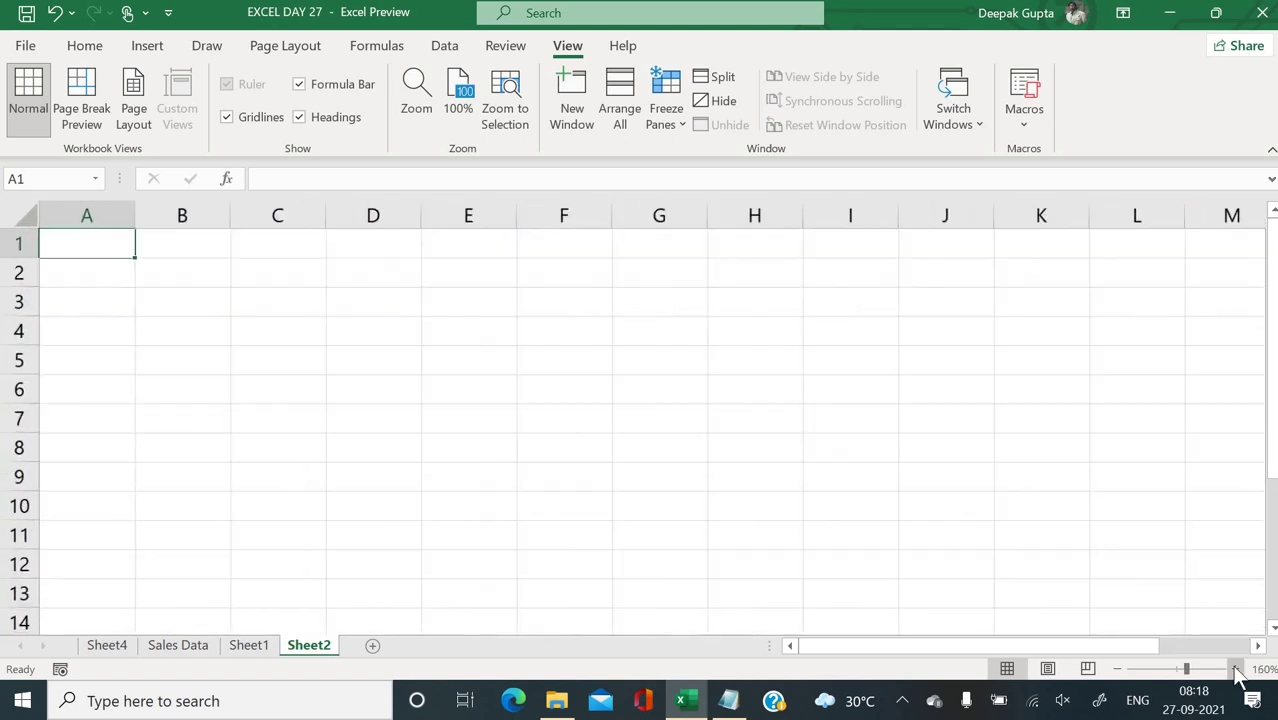
pyautogui.click(1236, 669)
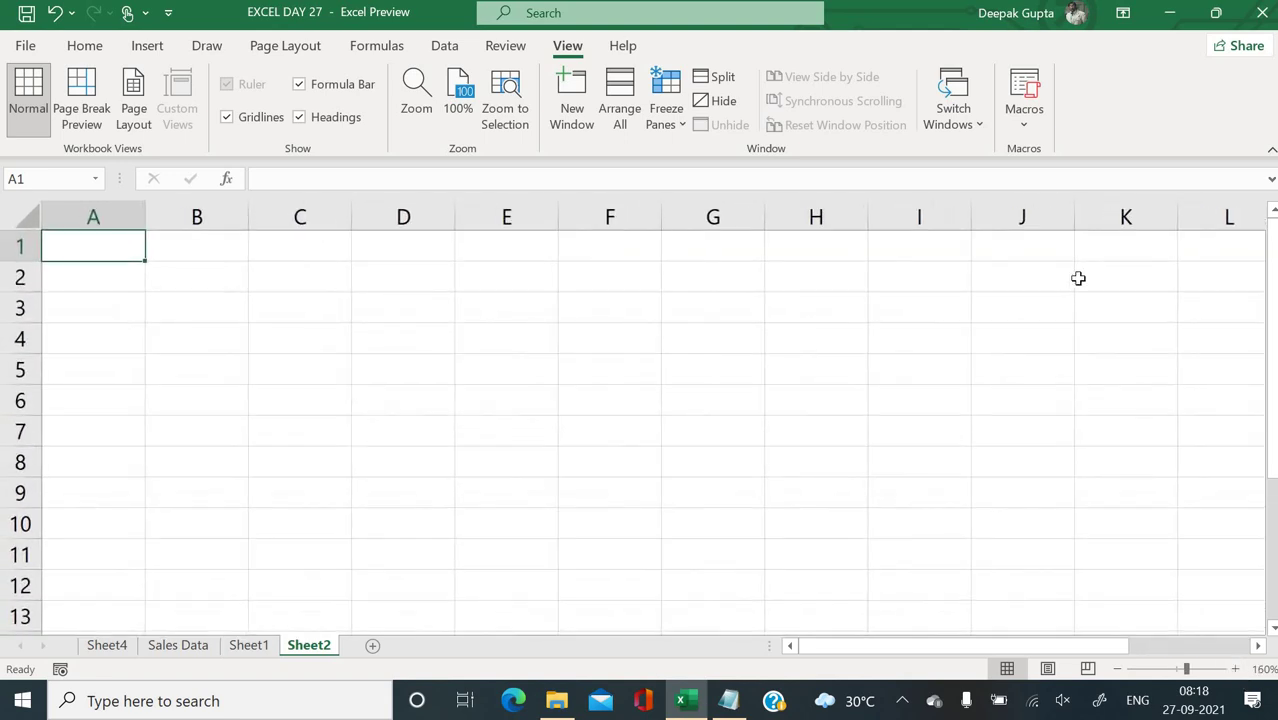
pyautogui.click(1027, 139)
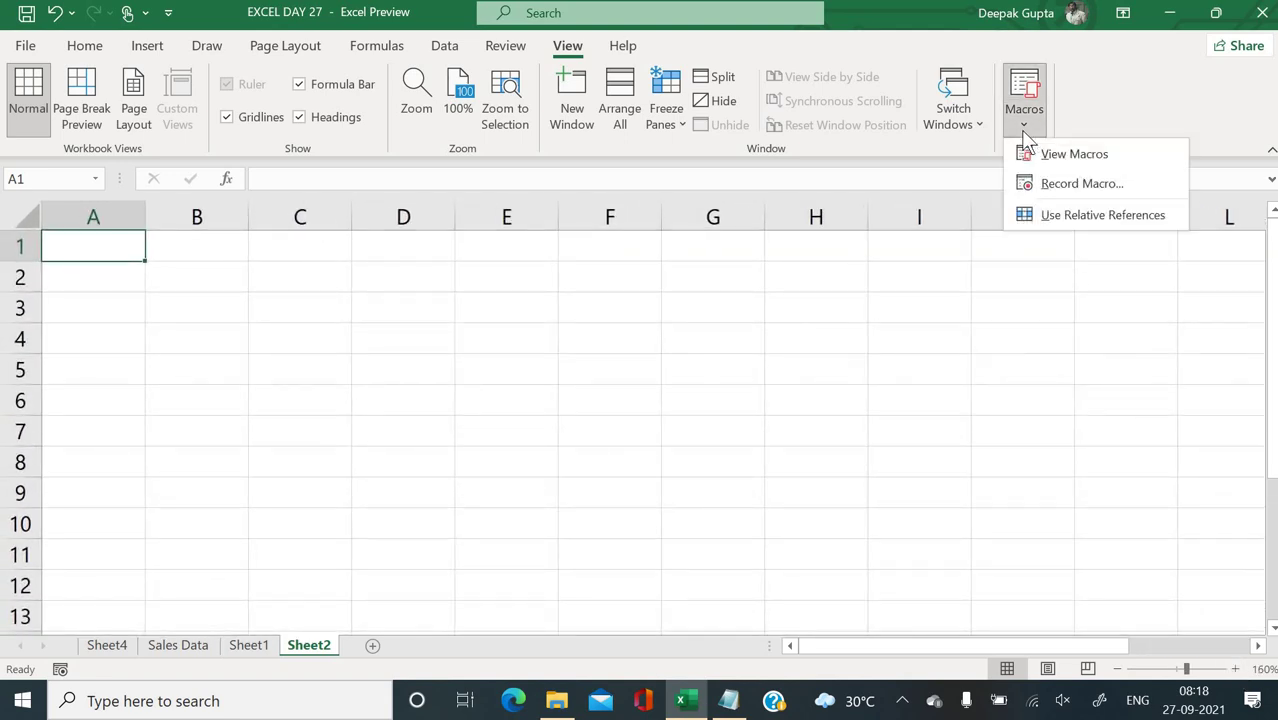
# Set up Macro2 with shortcut Ctrl+q, stored in This Workbook, described 'Default table'.
pyautogui.click(1053, 188)
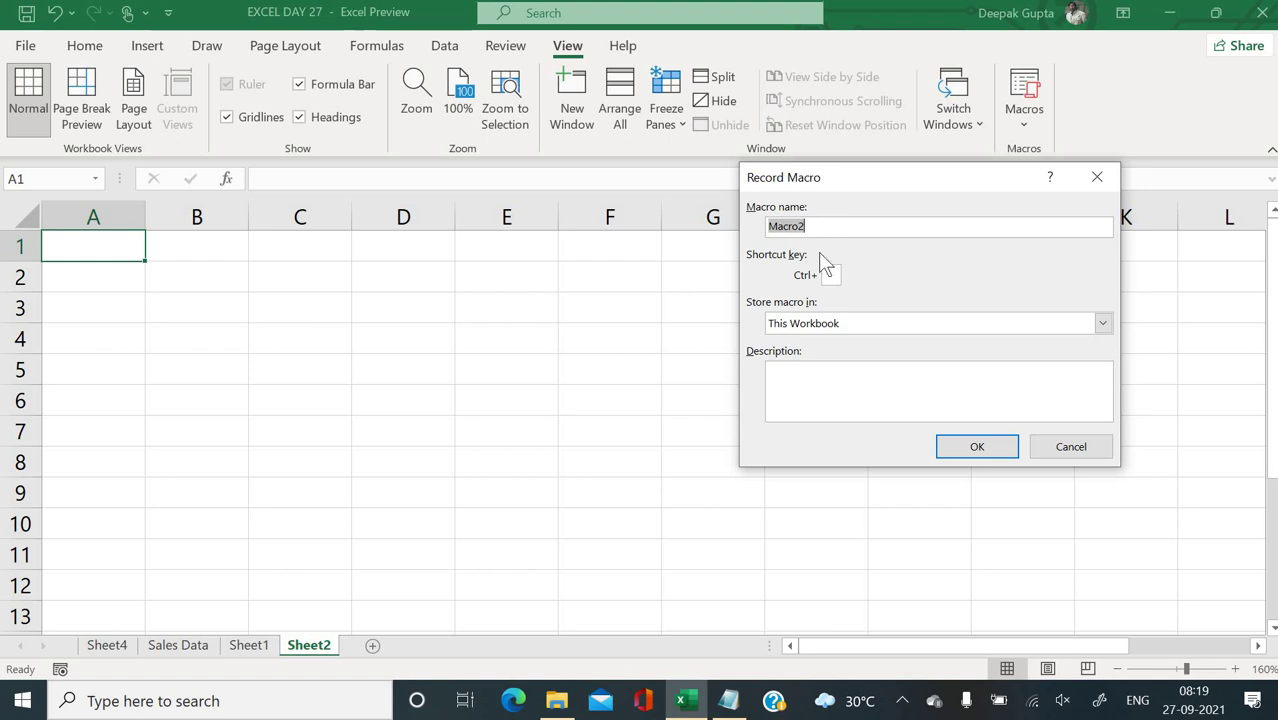
pyautogui.click(830, 273)
pyautogui.write('q')
pyautogui.click(830, 325)
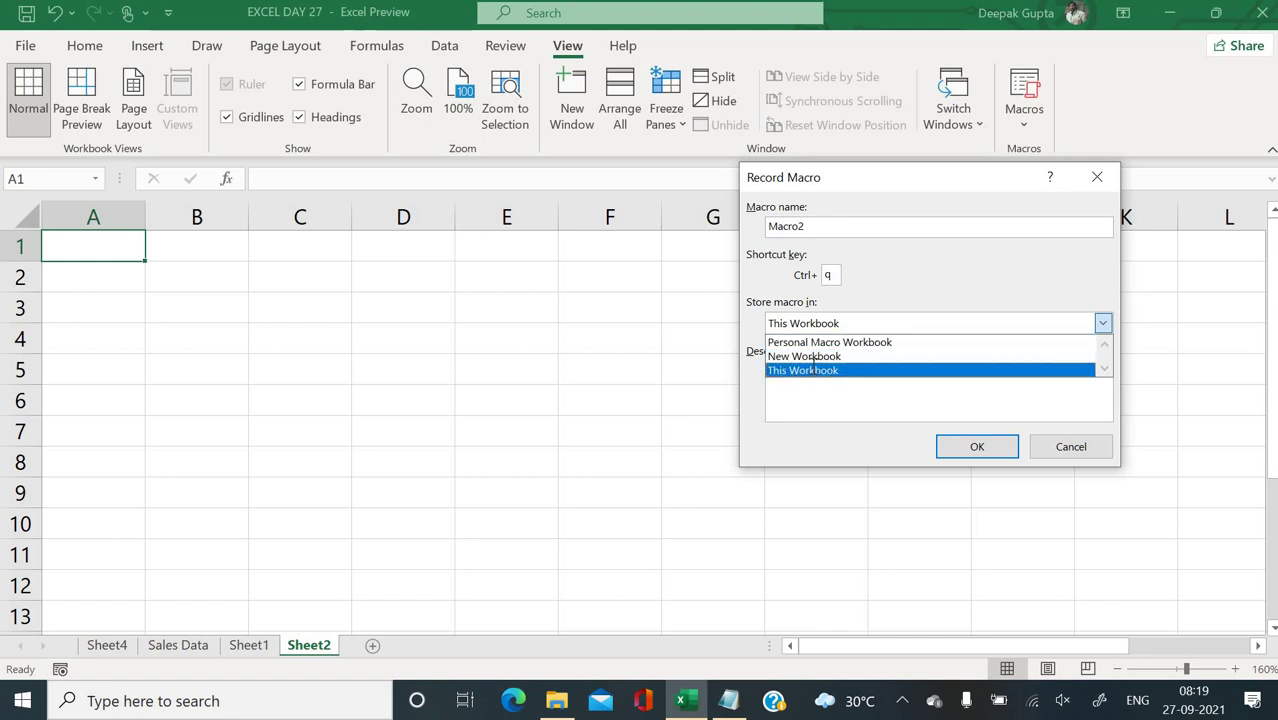
pyautogui.click(813, 369)
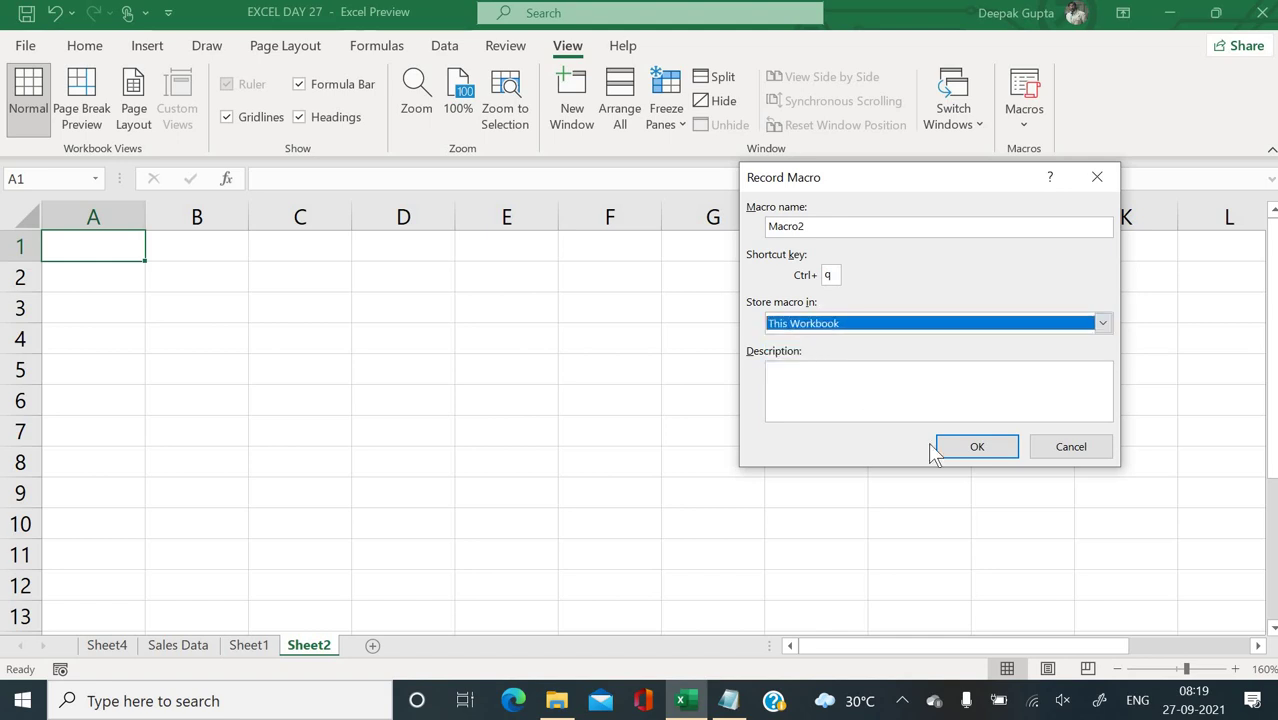
pyautogui.click(860, 381)
pyautogui.write('D')
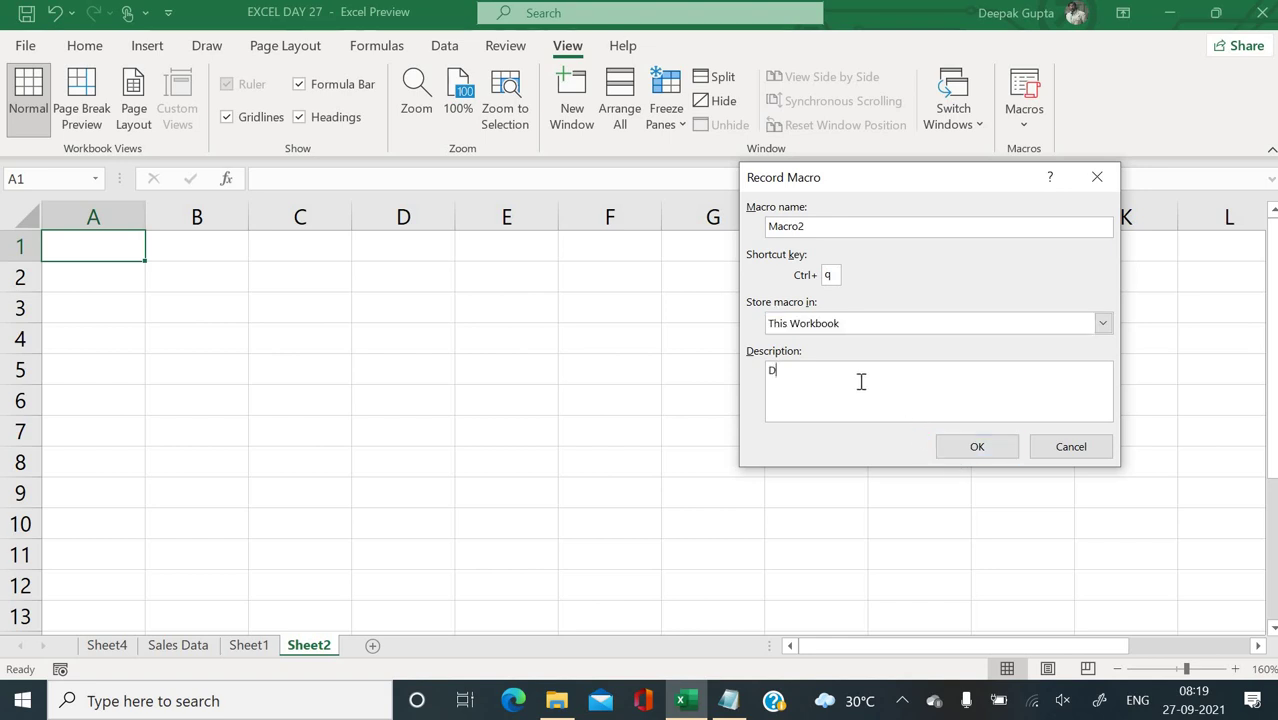
pyautogui.write('efault')
pyautogui.write(' table')
# Start recording the macro and enter the two-line header 'Employee Code' in A1.
pyautogui.click(968, 448)
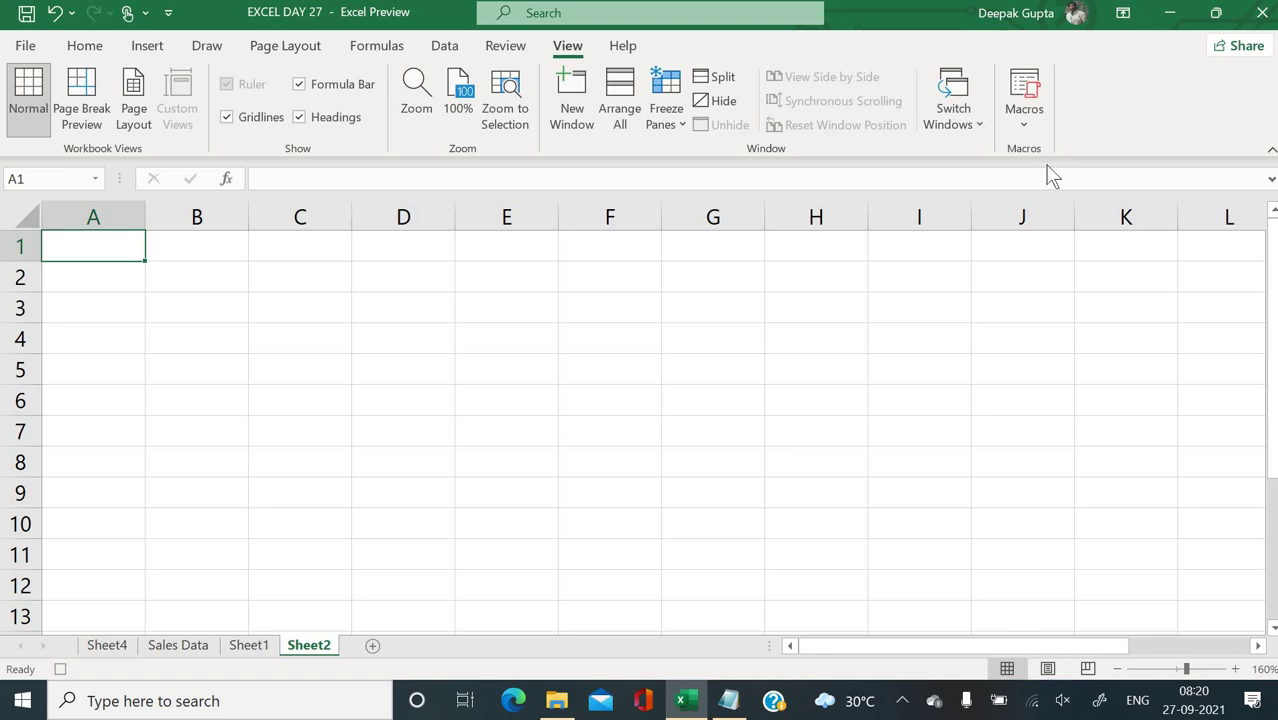
pyautogui.click(1028, 128)
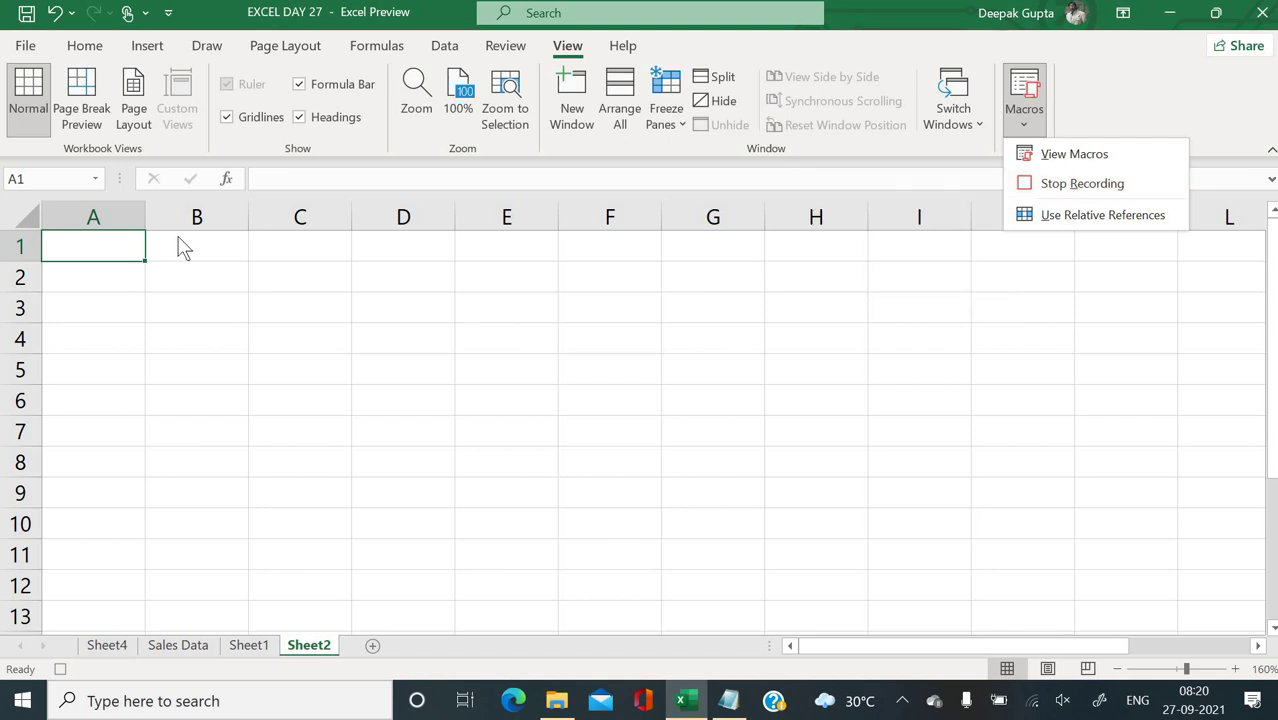
pyautogui.click(110, 248)
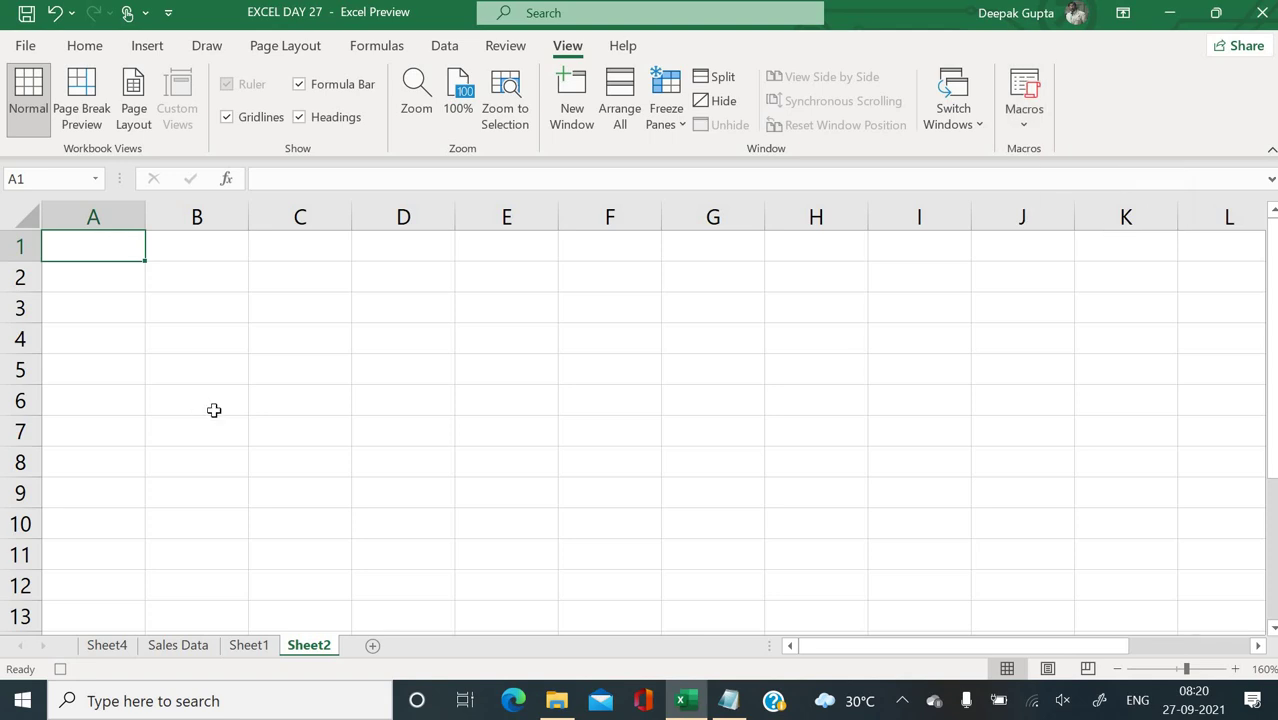
pyautogui.write('Empl')
pyautogui.write('oy')
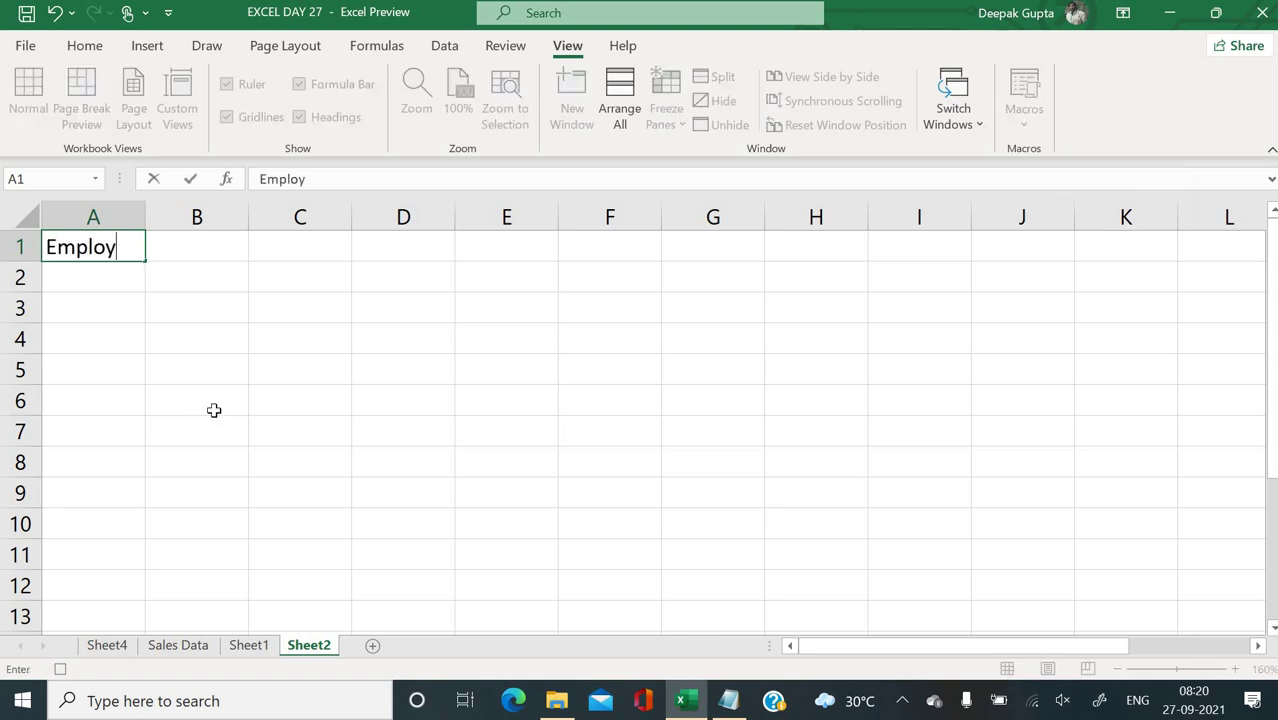
pyautogui.write('ee')
pyautogui.hotkey('alt', 'Return')
pyautogui.write('N')
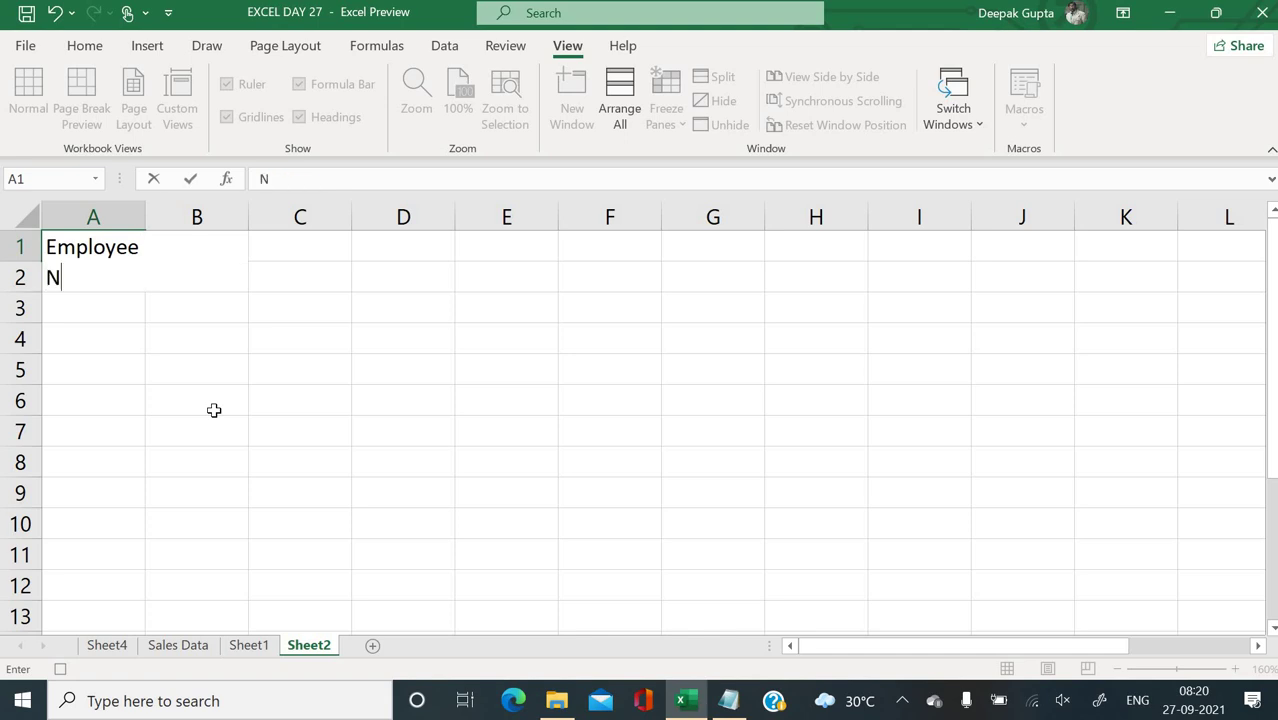
pyautogui.press('BackSpace')
pyautogui.write('ode')
pyautogui.press('Return')
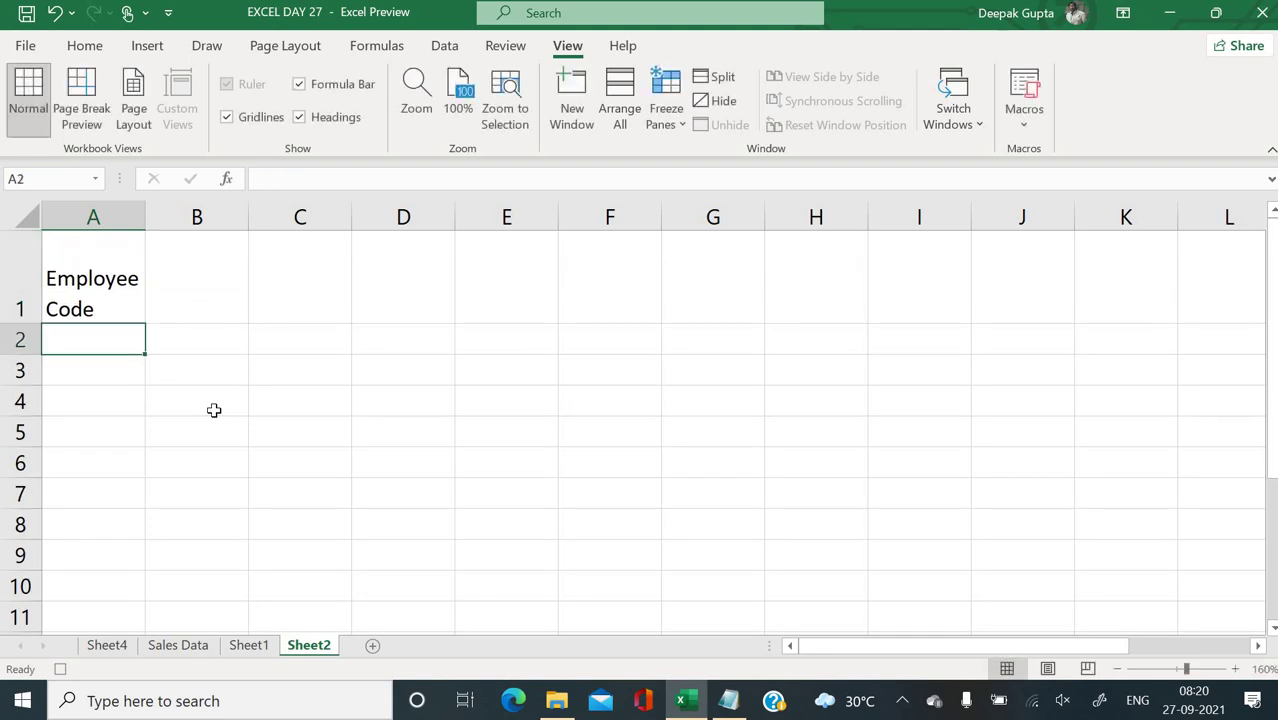
# Enter the headers 'Employee Name' on two lines in B1, then Dept in C1 and Basic in D1.
pyautogui.press('Up')
pyautogui.press('Right')
pyautogui.write('Em')
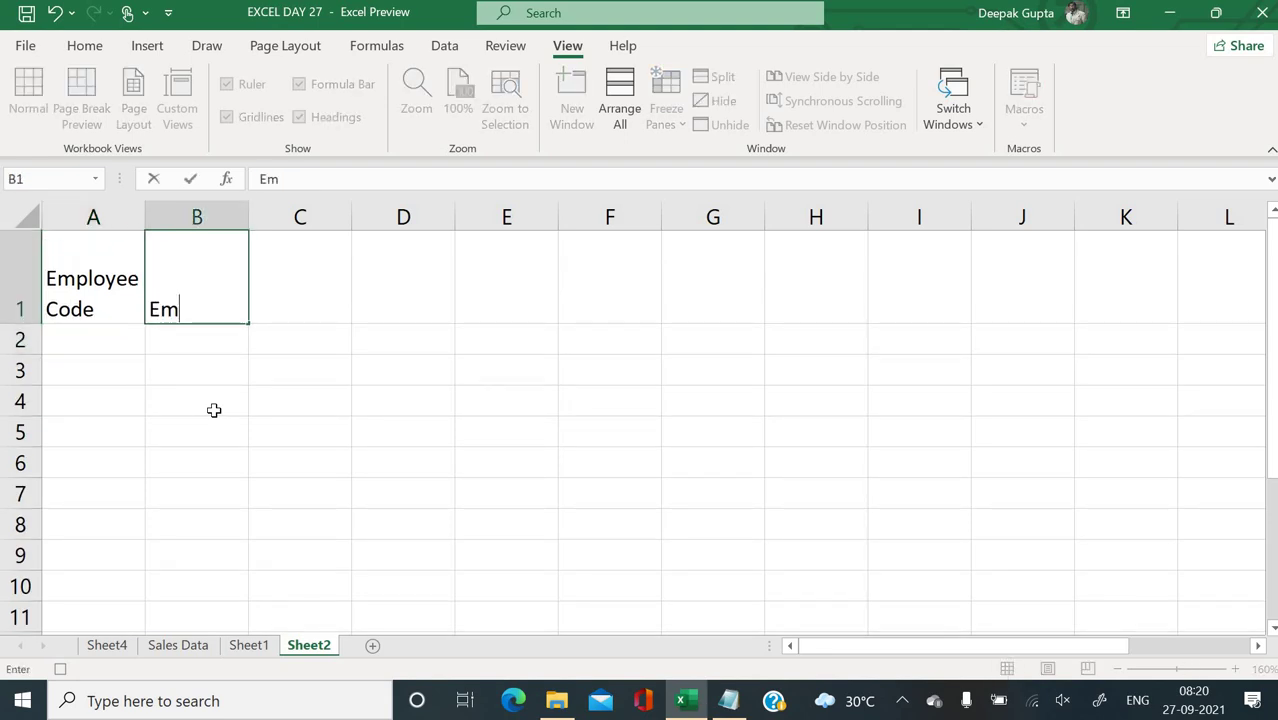
pyautogui.write('ployee')
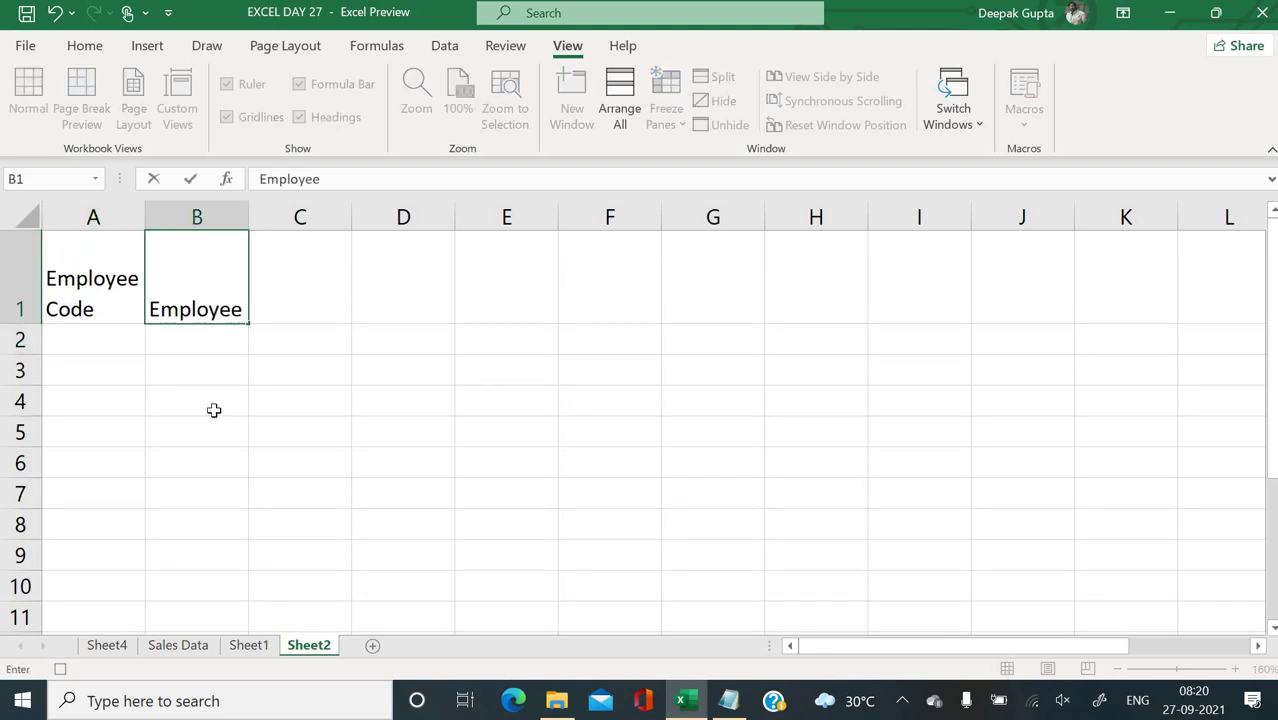
pyautogui.hotkey('alt', 'Return')
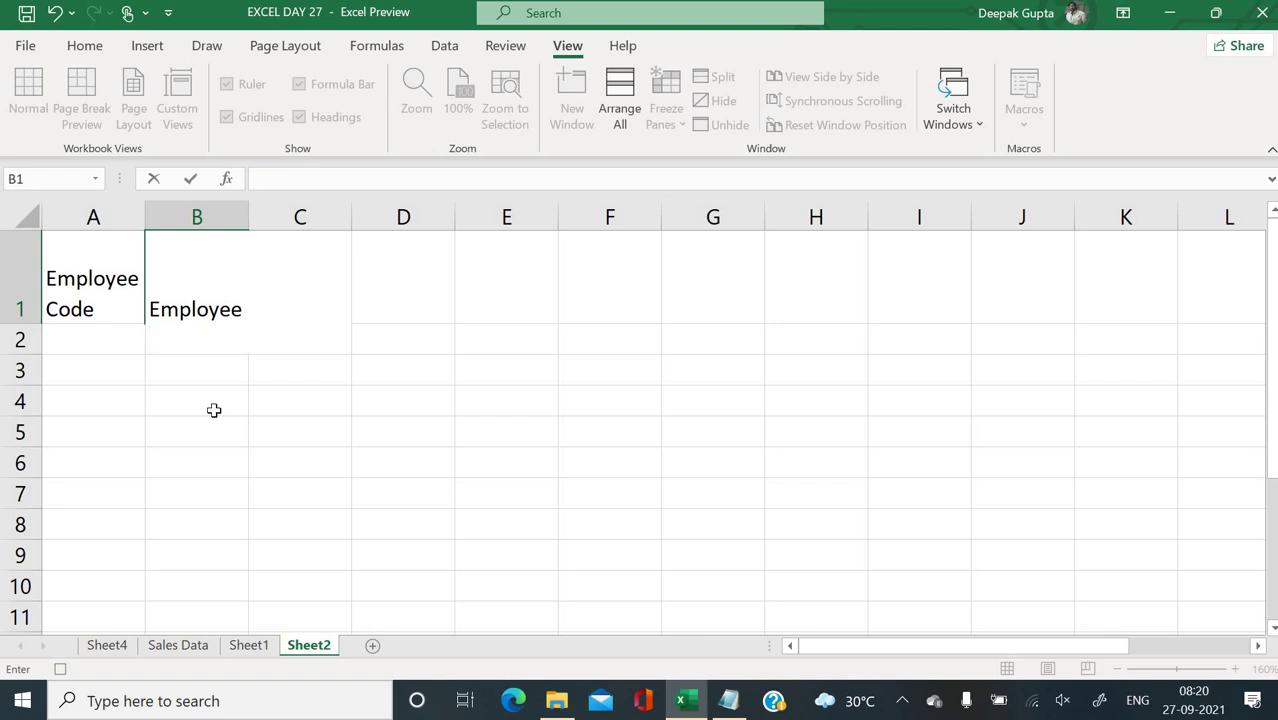
pyautogui.write('Name')
pyautogui.press('Return')
pyautogui.press('Up')
pyautogui.press('Right')
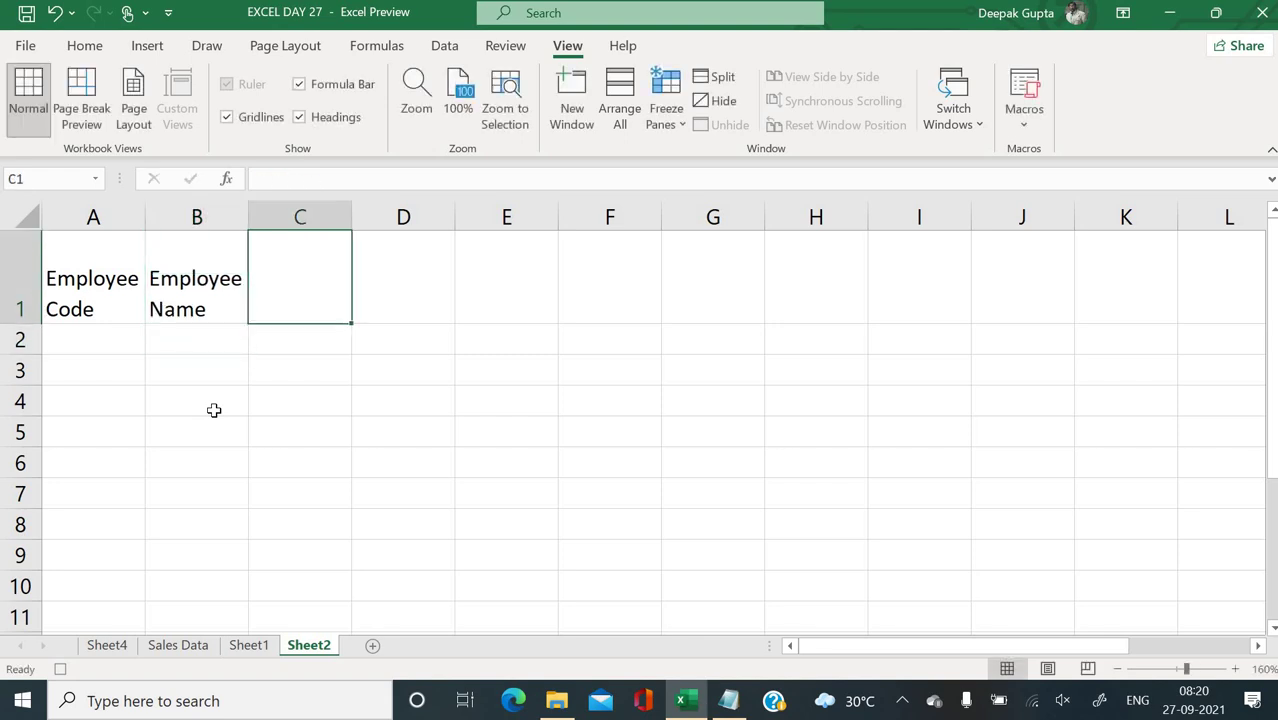
pyautogui.write('D')
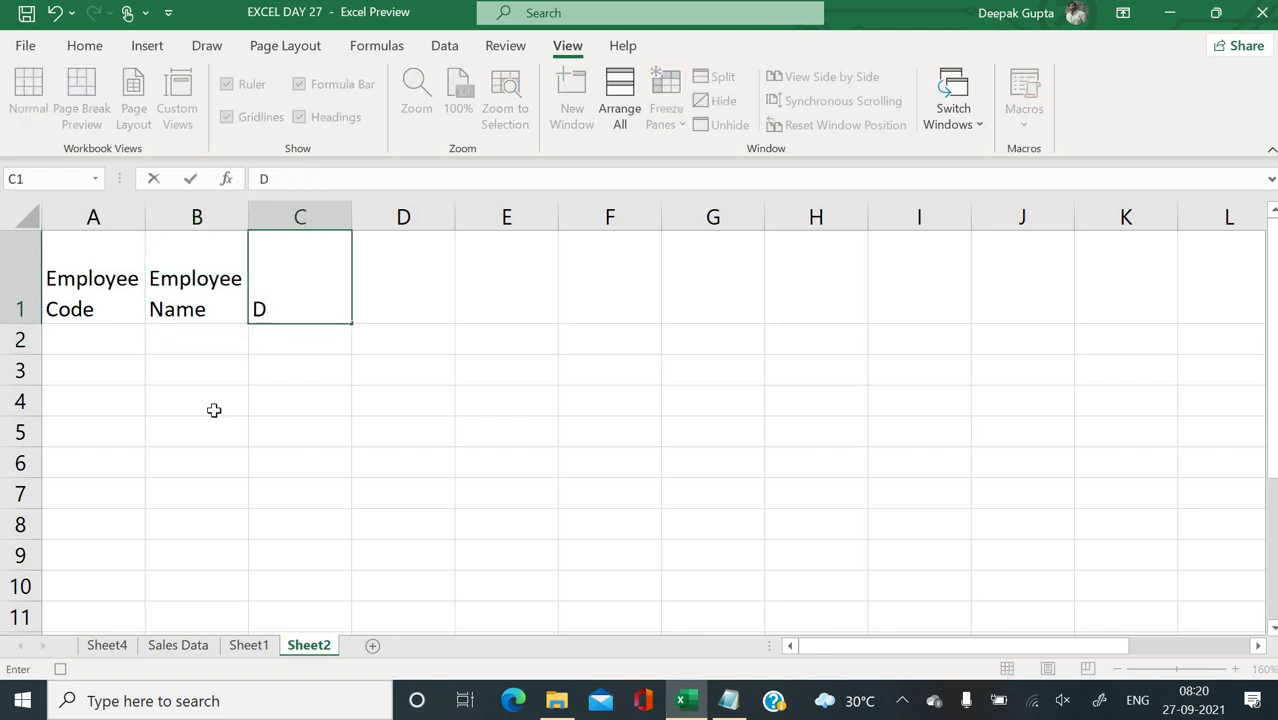
pyautogui.write('ept')
pyautogui.press('Return')
pyautogui.press('Up')
pyautogui.press('Right')
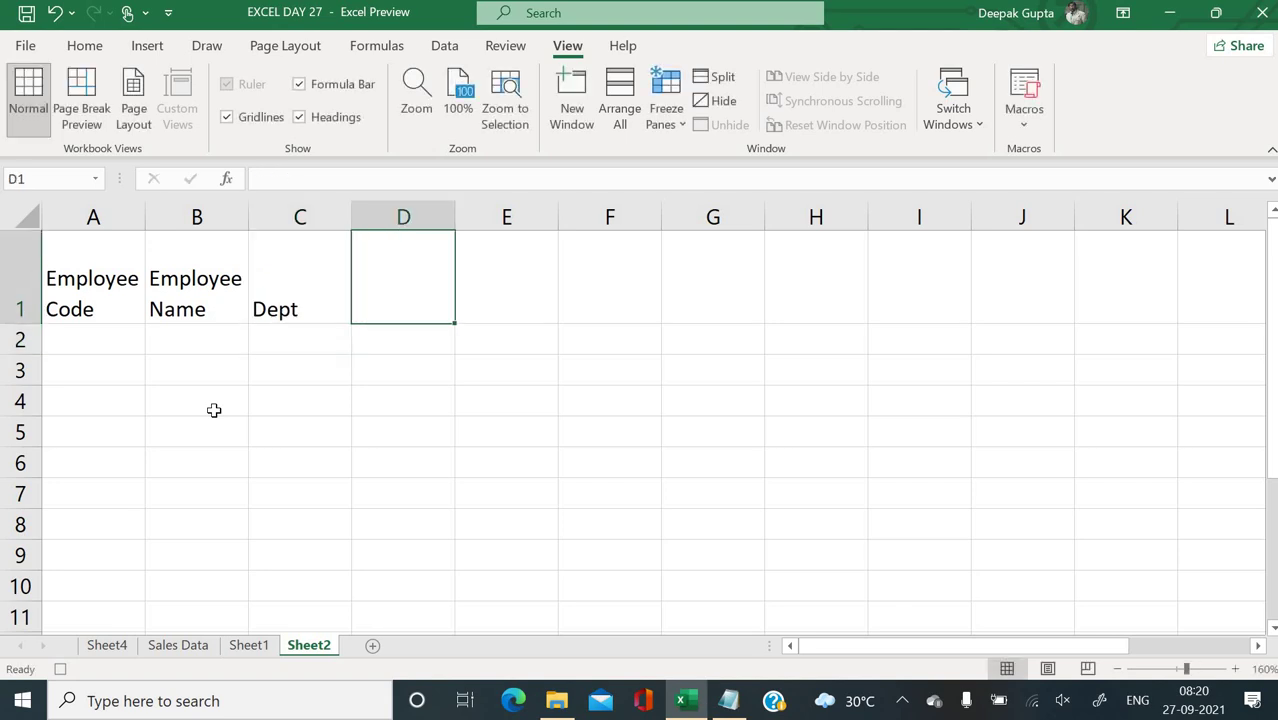
pyautogui.write('Basic')
pyautogui.press('Return')
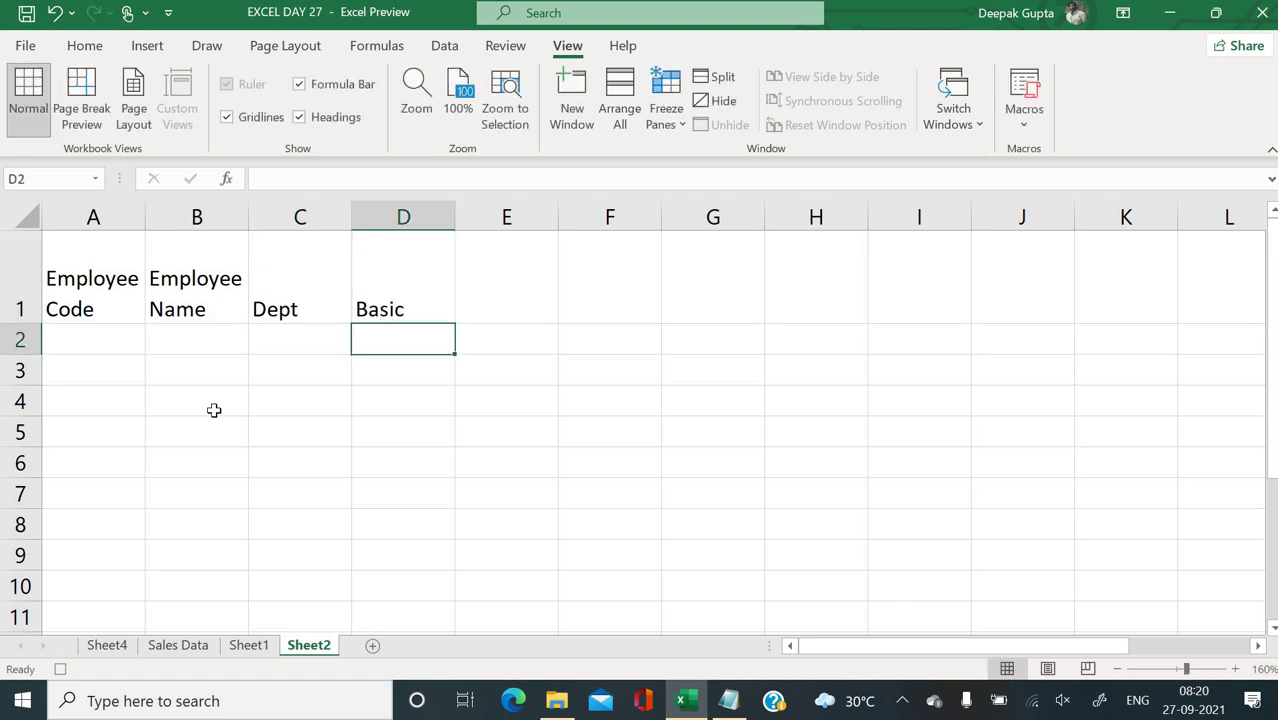
pyautogui.press('Left')
pyautogui.press('Left')
pyautogui.press('Left')
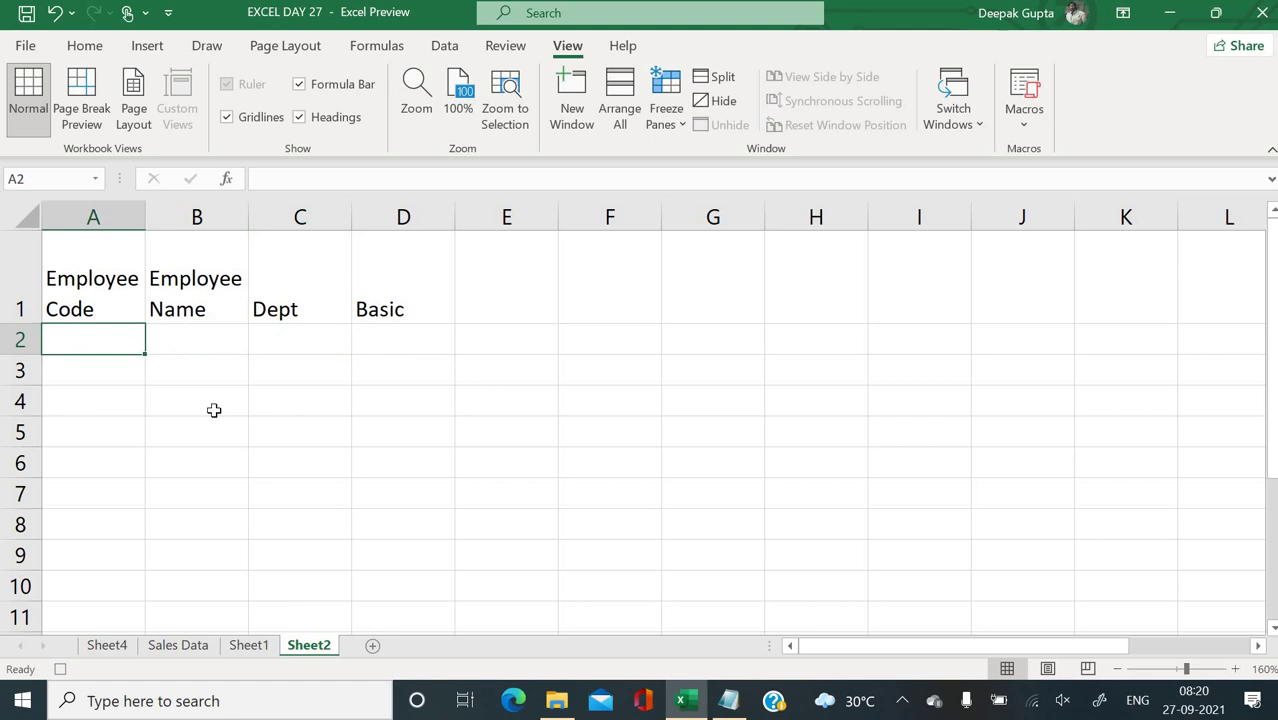
# Enter E001 and E002 in A2:A3 and fill the codes down to E010 in A11.
pyautogui.write('E000')
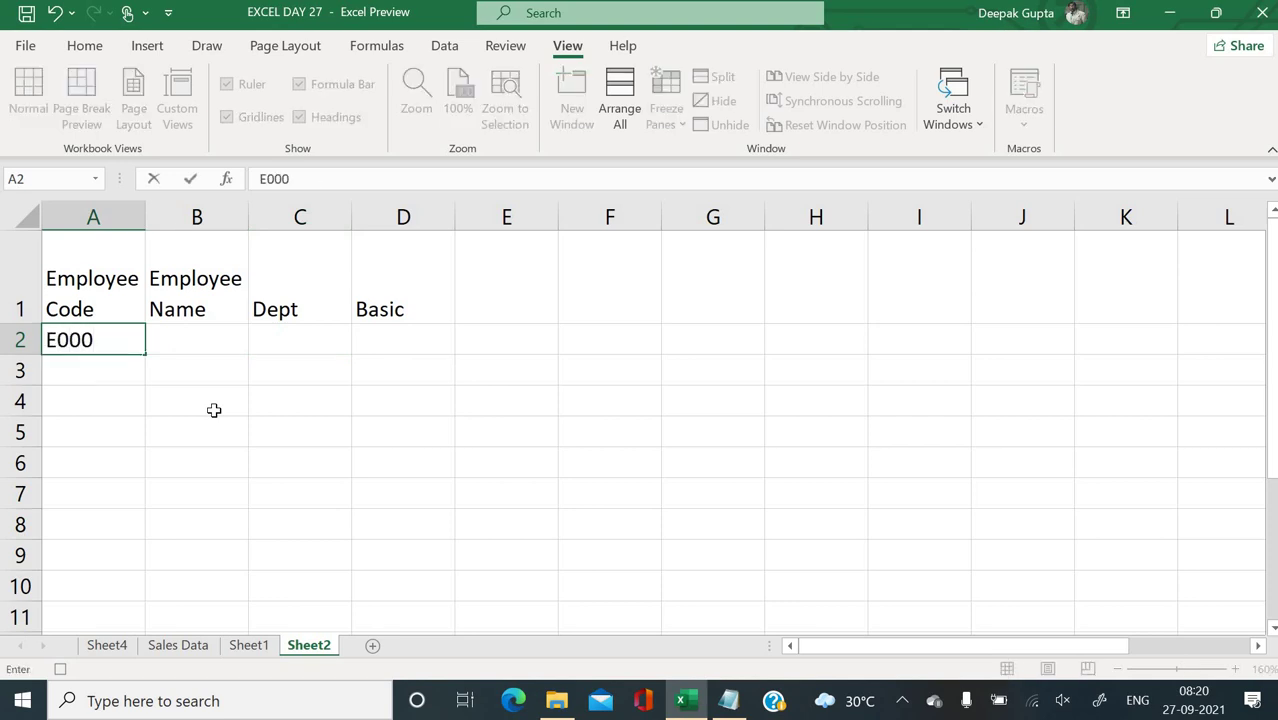
pyautogui.press('BackSpace')
pyautogui.write('1')
pyautogui.press('Return')
pyautogui.write('E')
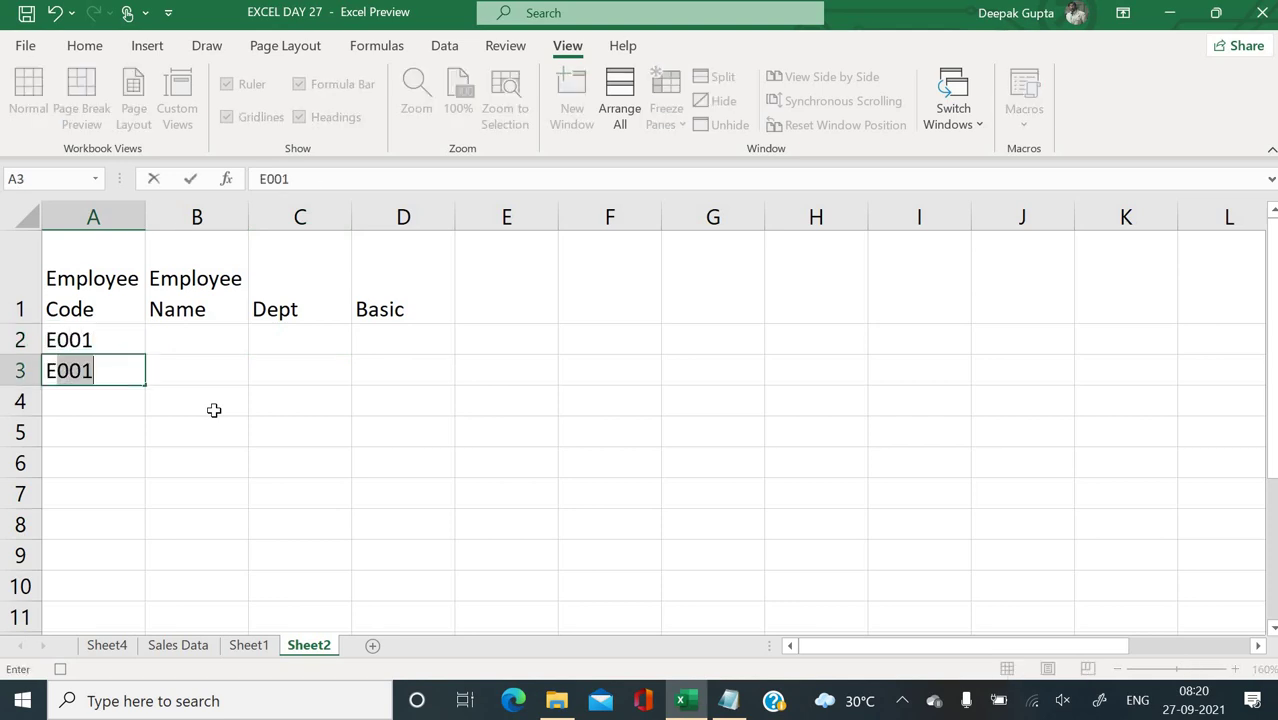
pyautogui.write('002')
pyautogui.press('Return')
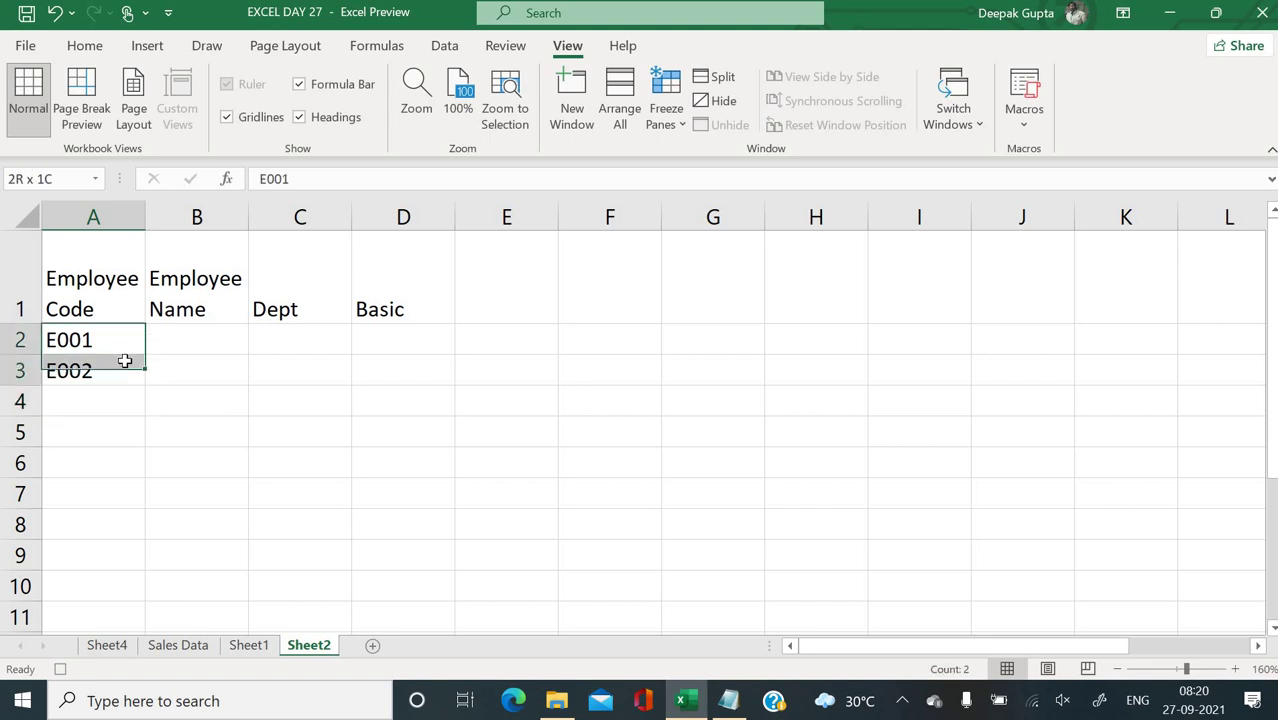
pyautogui.moveTo(121, 342)
pyautogui.mouseDown()
pyautogui.moveTo(133, 557)
pyautogui.moveTo(132, 541)
pyautogui.mouseUp()
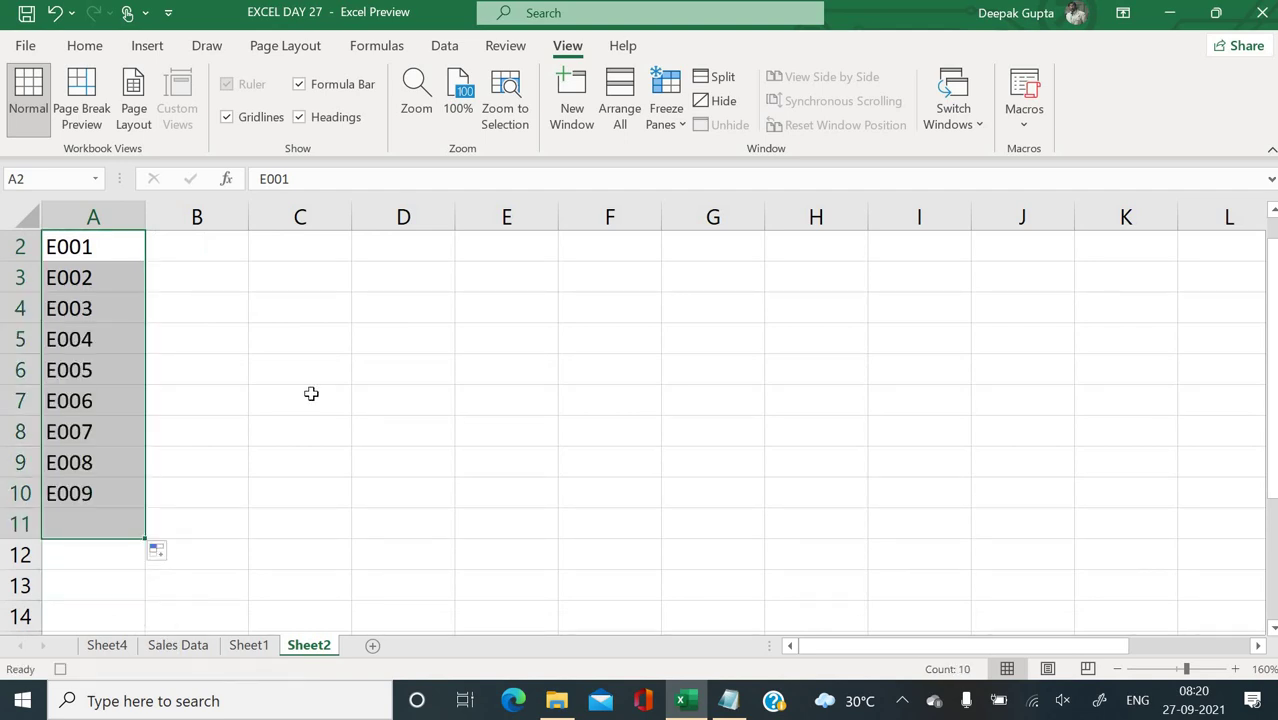
pyautogui.scroll(1, 270, 363)
pyautogui.click(233, 347)
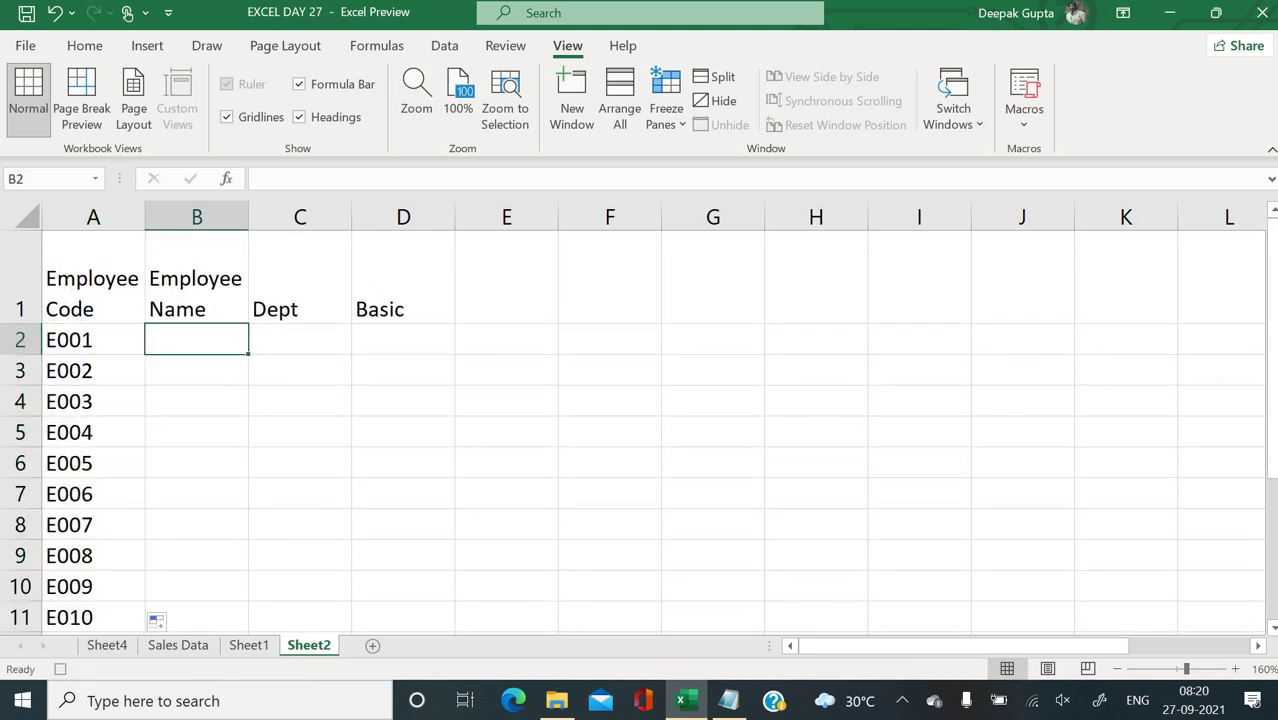
# Enter the first two employee names in B2:B3, trimming the extra surname from B3.
pyautogui.write('Amit')
pyautogui.press('Return')
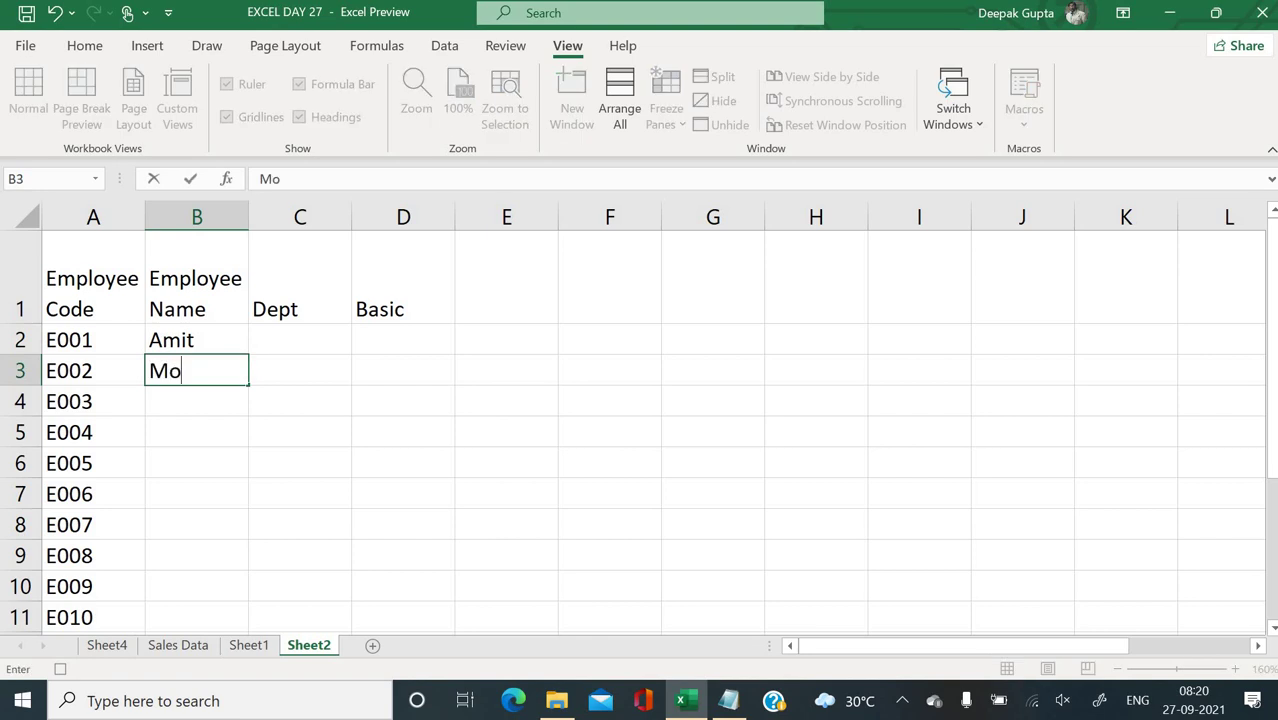
pyautogui.press('Return')
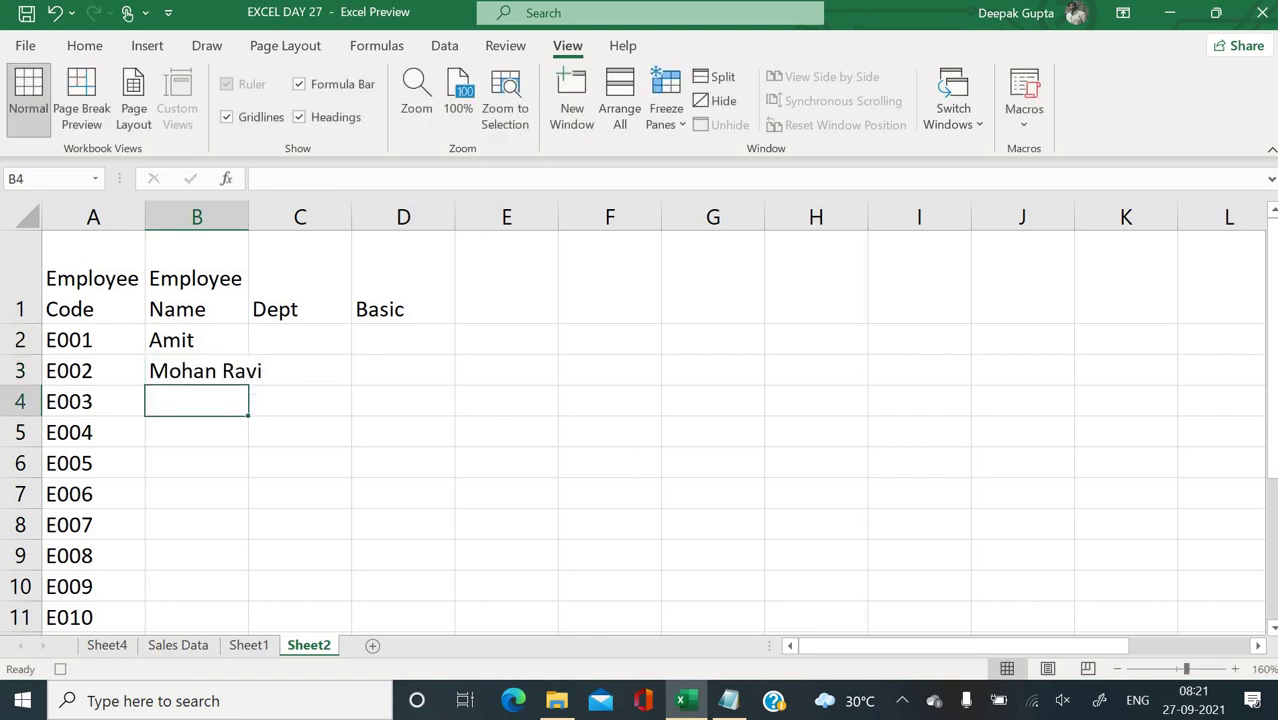
pyautogui.hotkey('shift', 'Up')
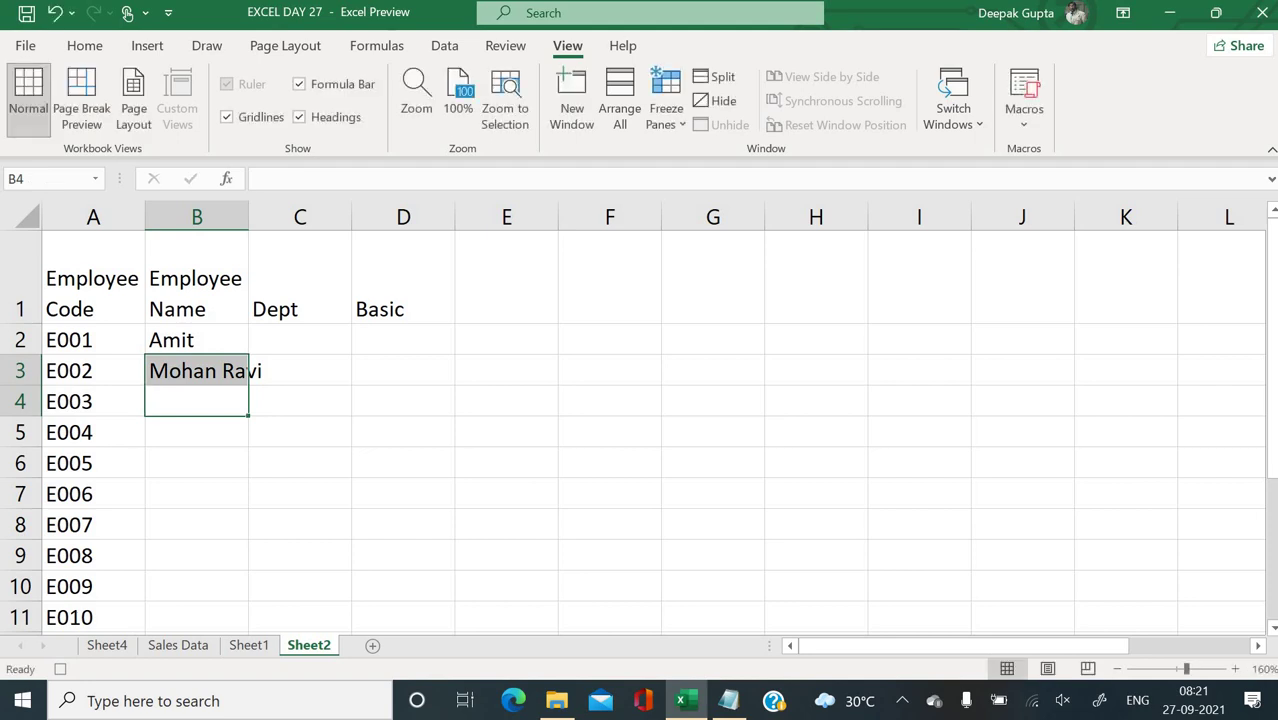
pyautogui.click(196, 370)
pyautogui.press('F2')
pyautogui.press('BackSpace')
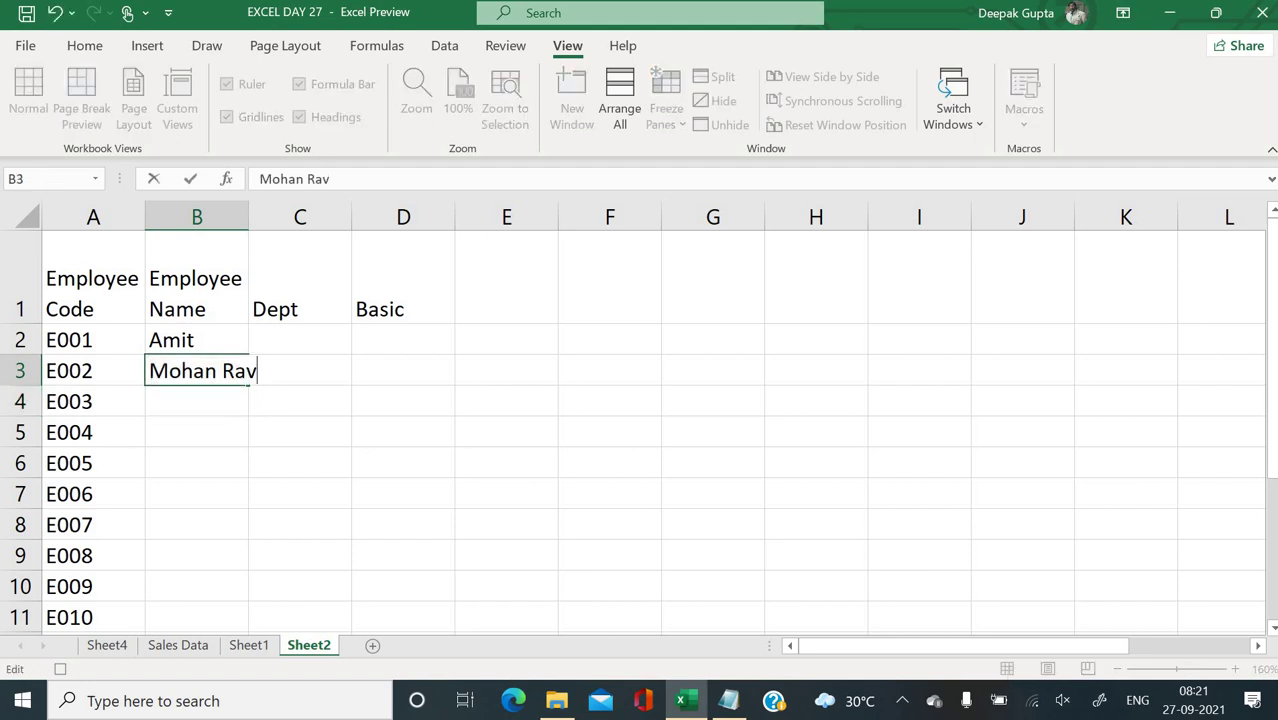
pyautogui.press('BackSpace')
pyautogui.press('BackSpace')
pyautogui.press('BackSpace')
pyautogui.press('Return')
# Enter the next six employee names down B4:B9.
pyautogui.write('Ra')
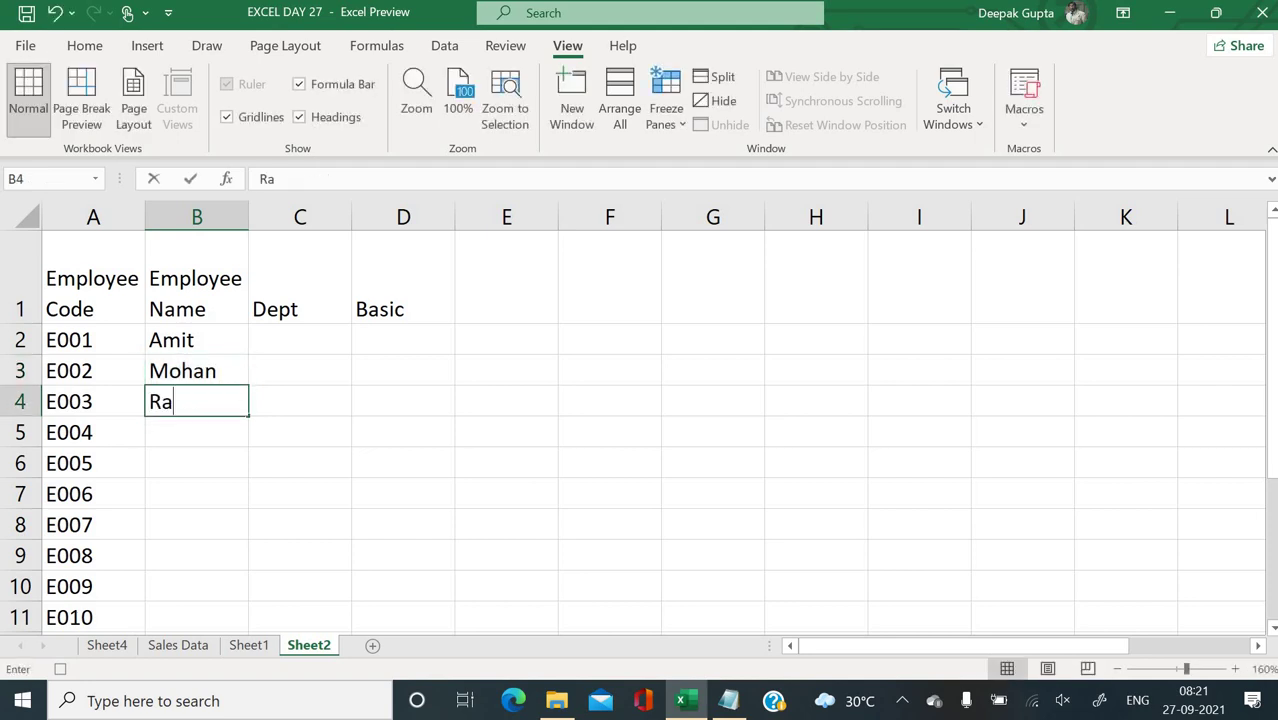
pyautogui.write('vi')
pyautogui.press('Return')
pyautogui.write('Jai')
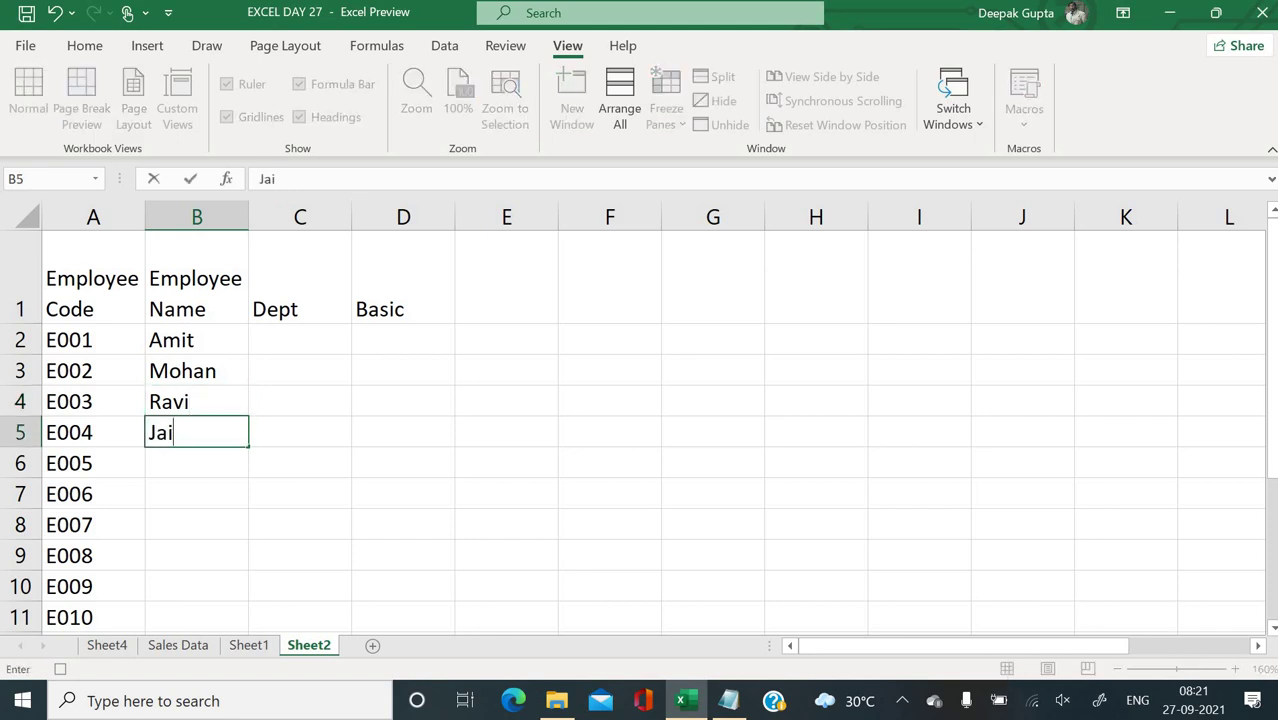
pyautogui.press('Return')
pyautogui.write('Veeru')
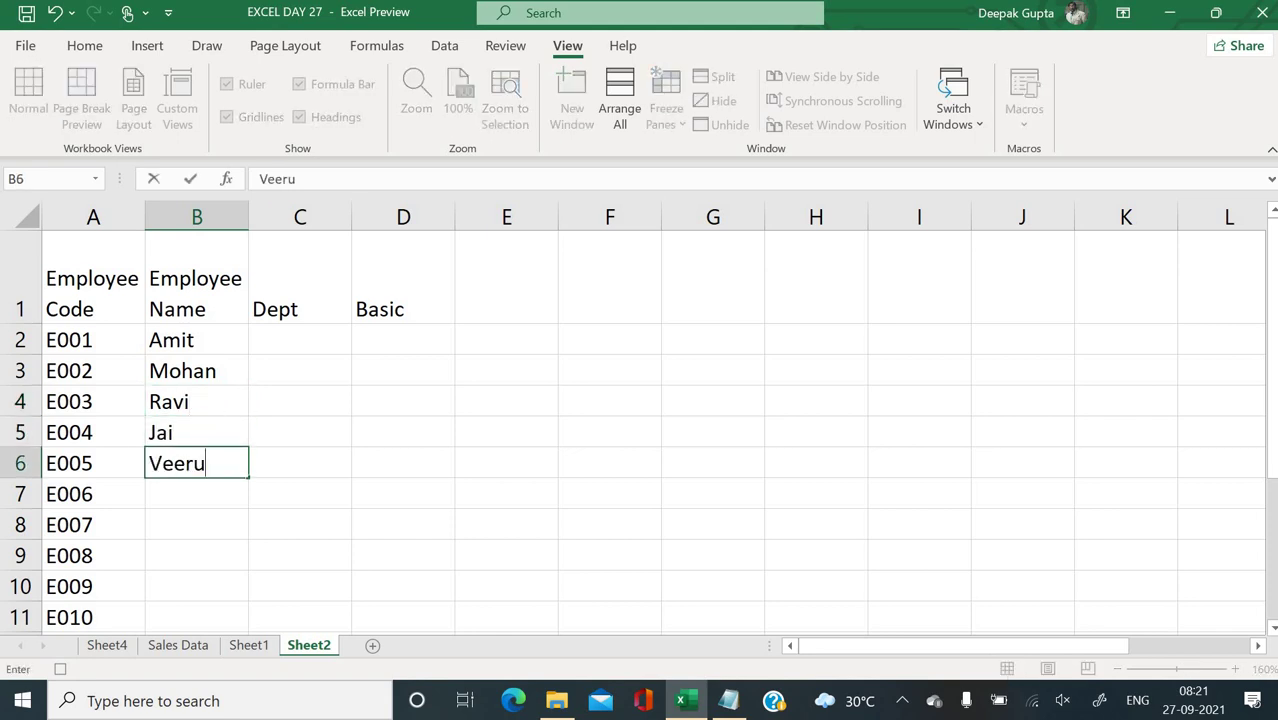
pyautogui.press('Return')
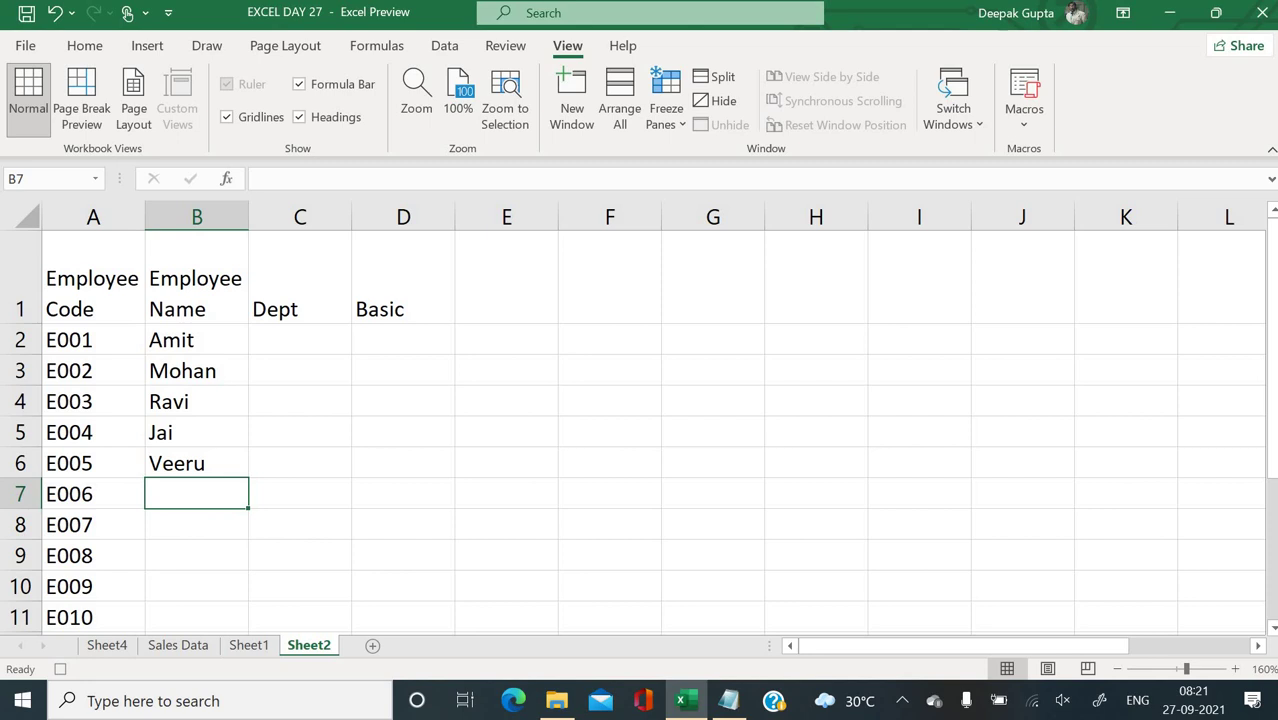
pyautogui.write('Ma')
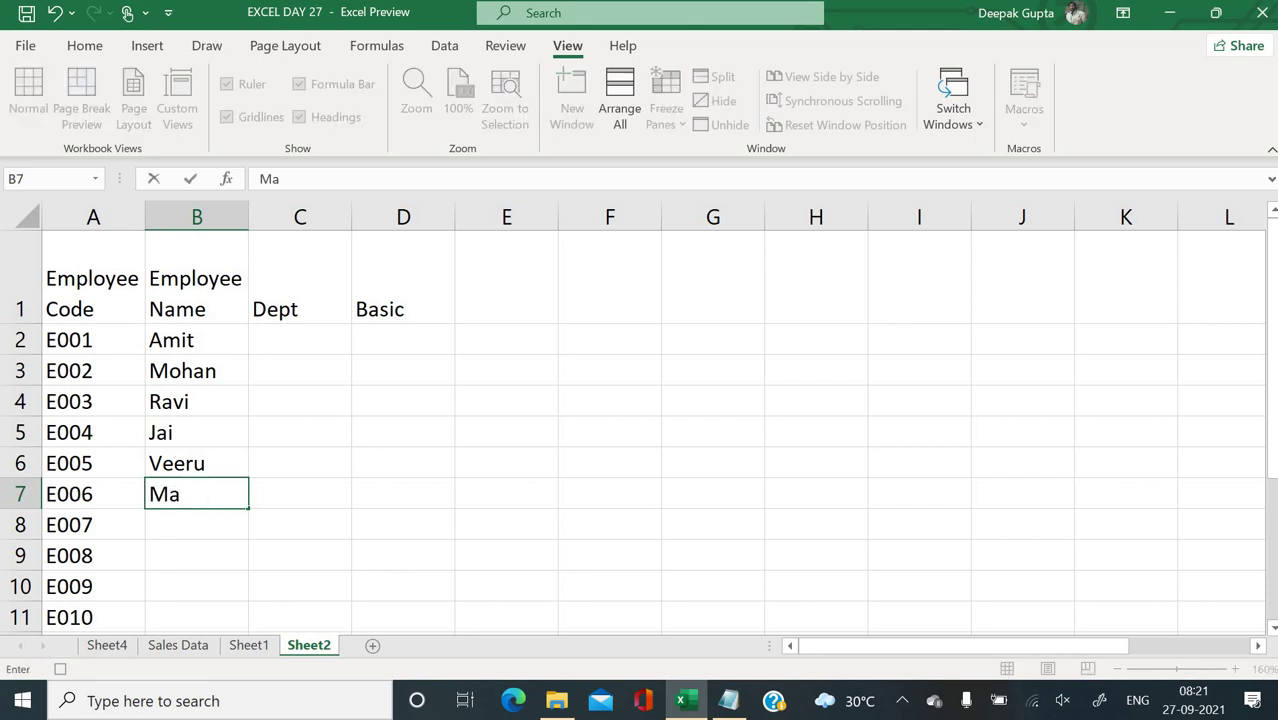
pyautogui.write('hesh')
pyautogui.press('Return')
pyautogui.write('Ba')
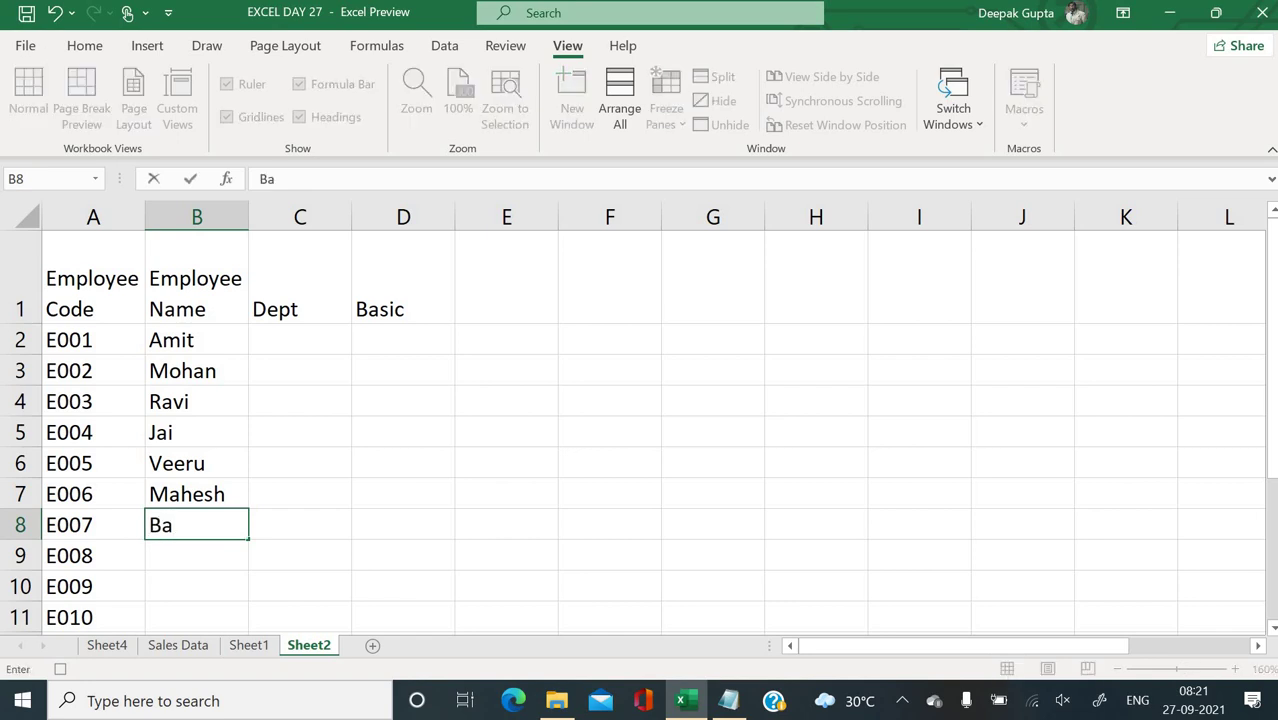
pyautogui.write('hubali')
pyautogui.press('Return')
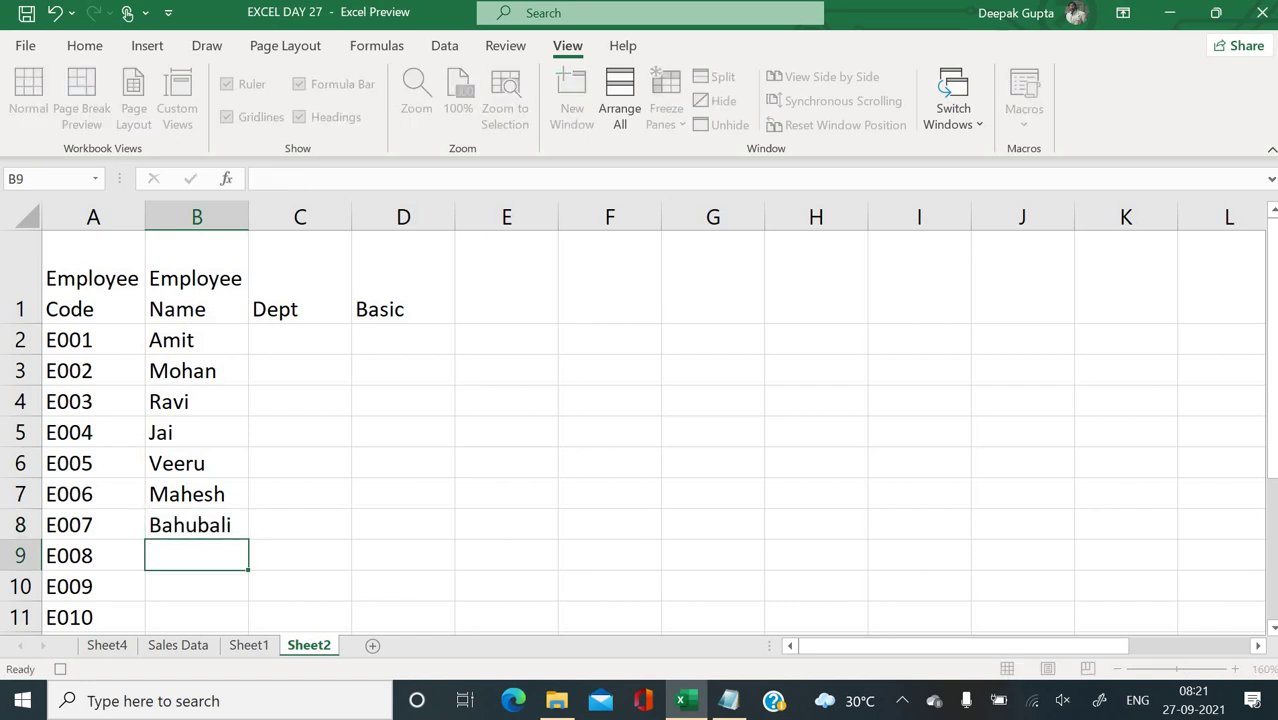
pyautogui.write('Bhllal')
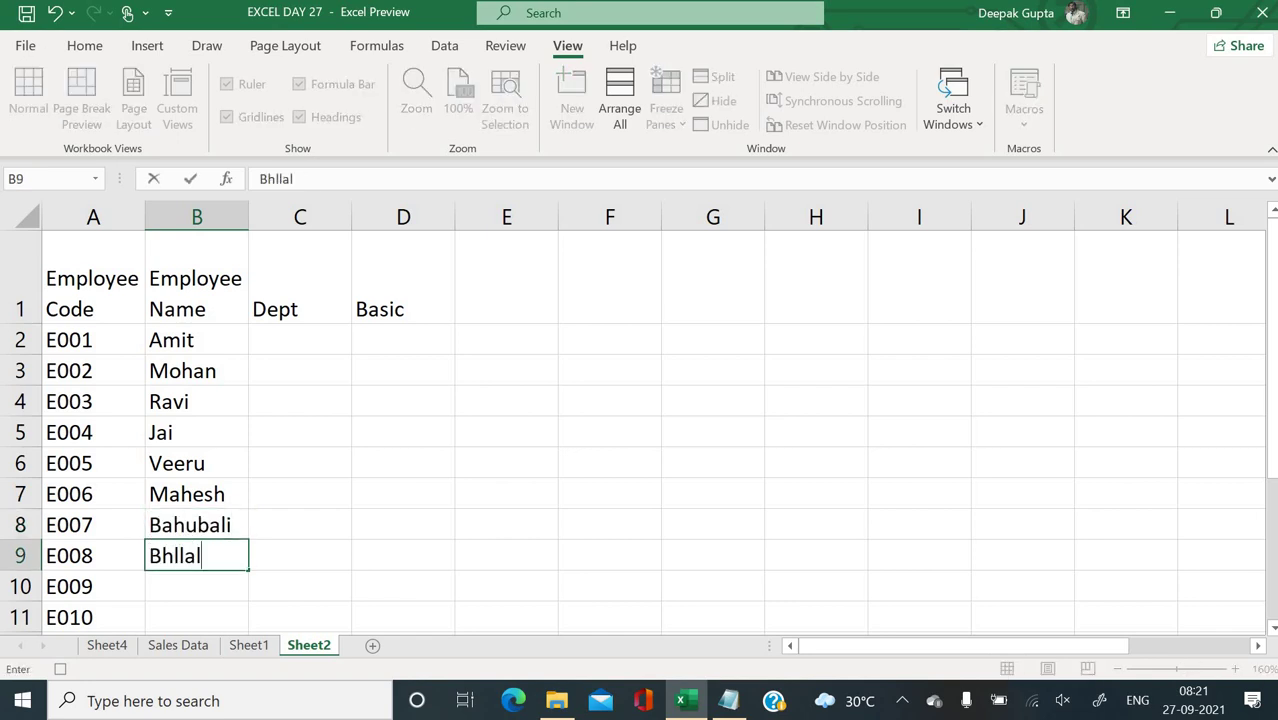
pyautogui.write('dev')
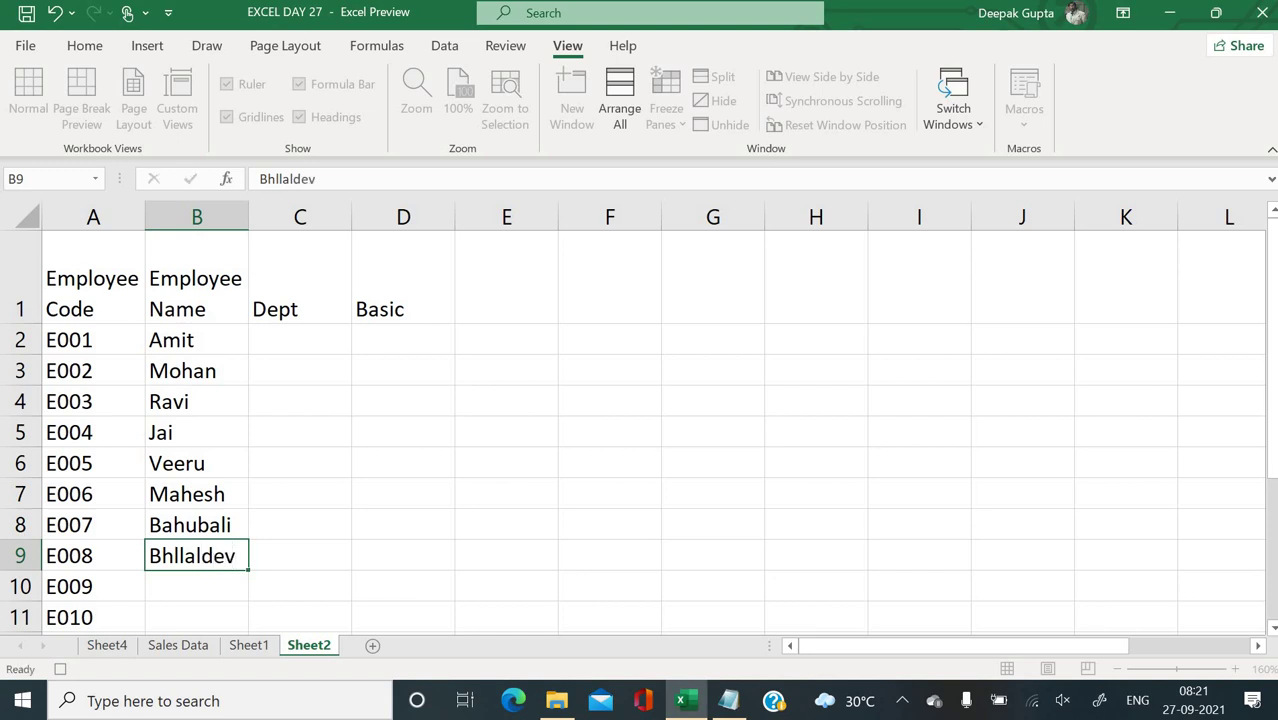
pyautogui.press('Return')
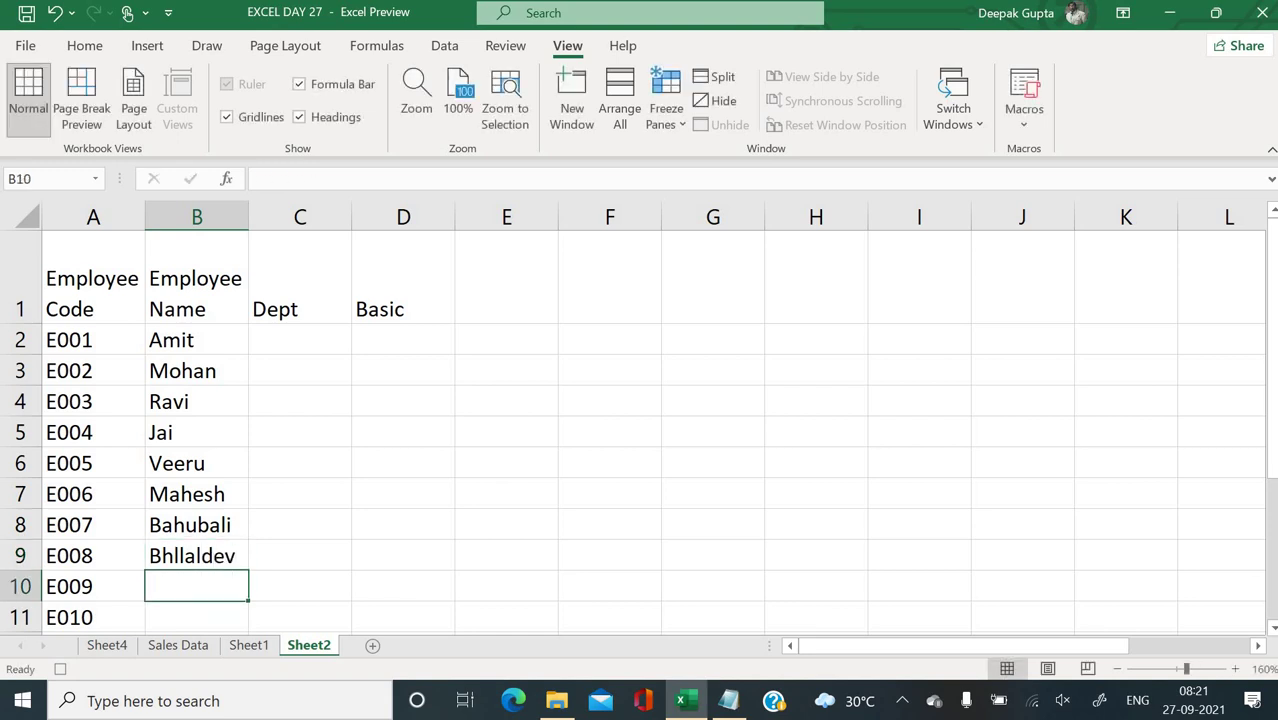
# Enter the last two employee names in B10 and B11.
pyautogui.write('Am')
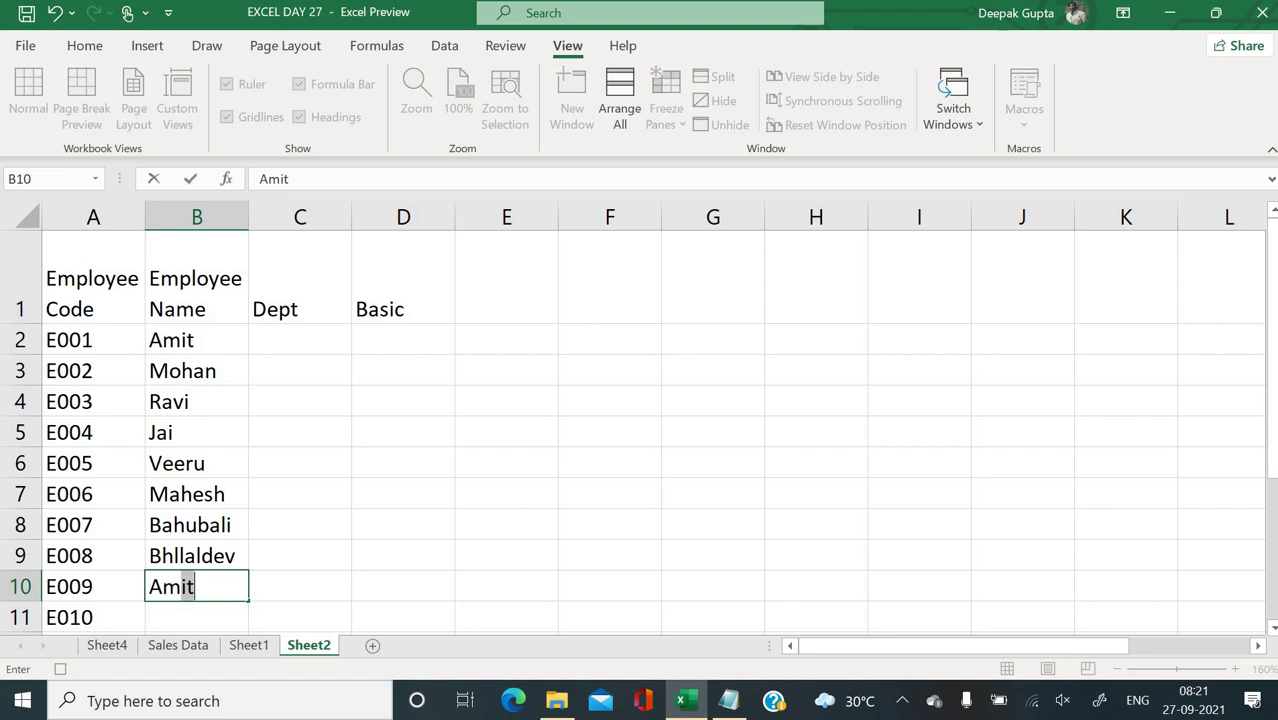
pyautogui.write('ol')
pyautogui.press('Return')
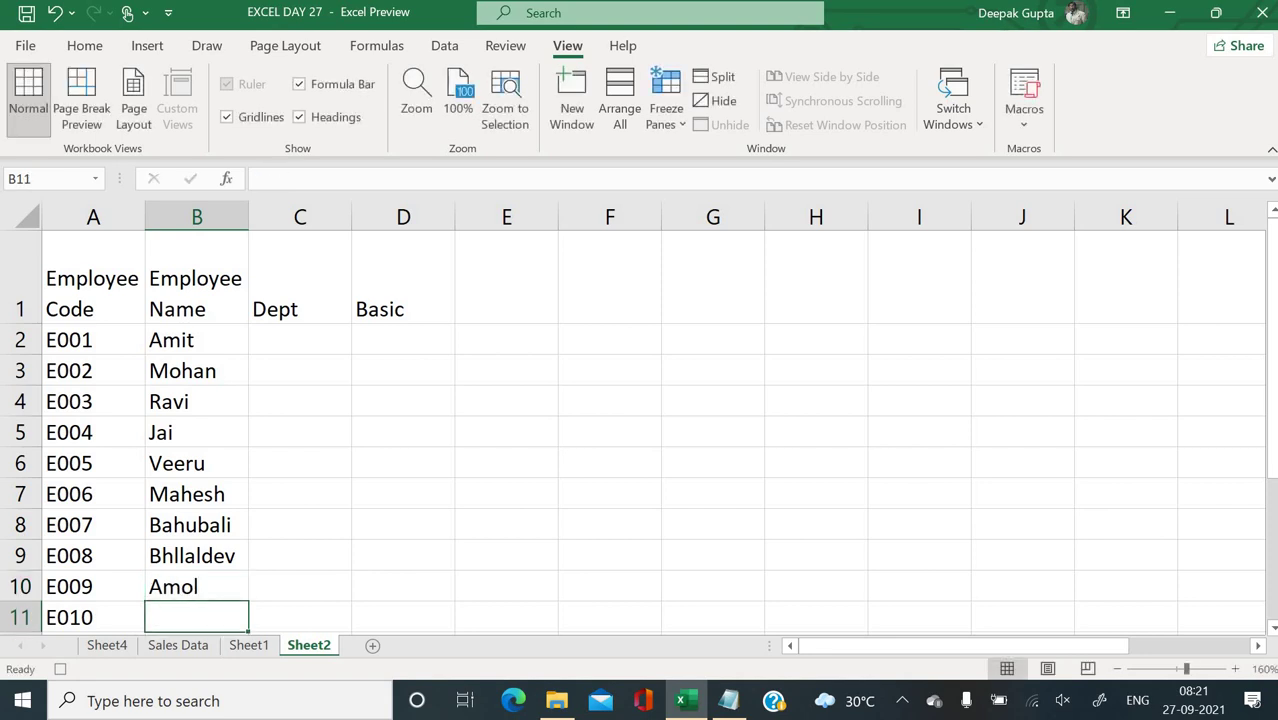
pyautogui.write('Raje')
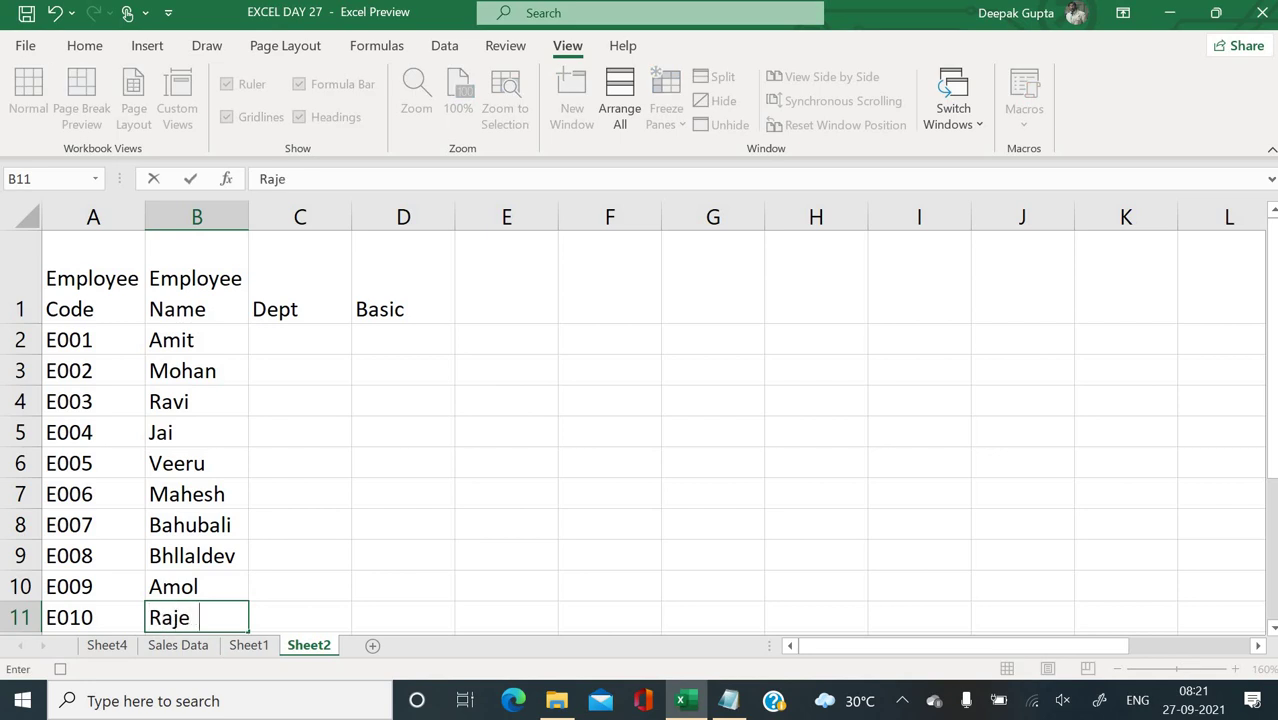
pyautogui.write('sh')
pyautogui.press('Return')
pyautogui.press('Up')
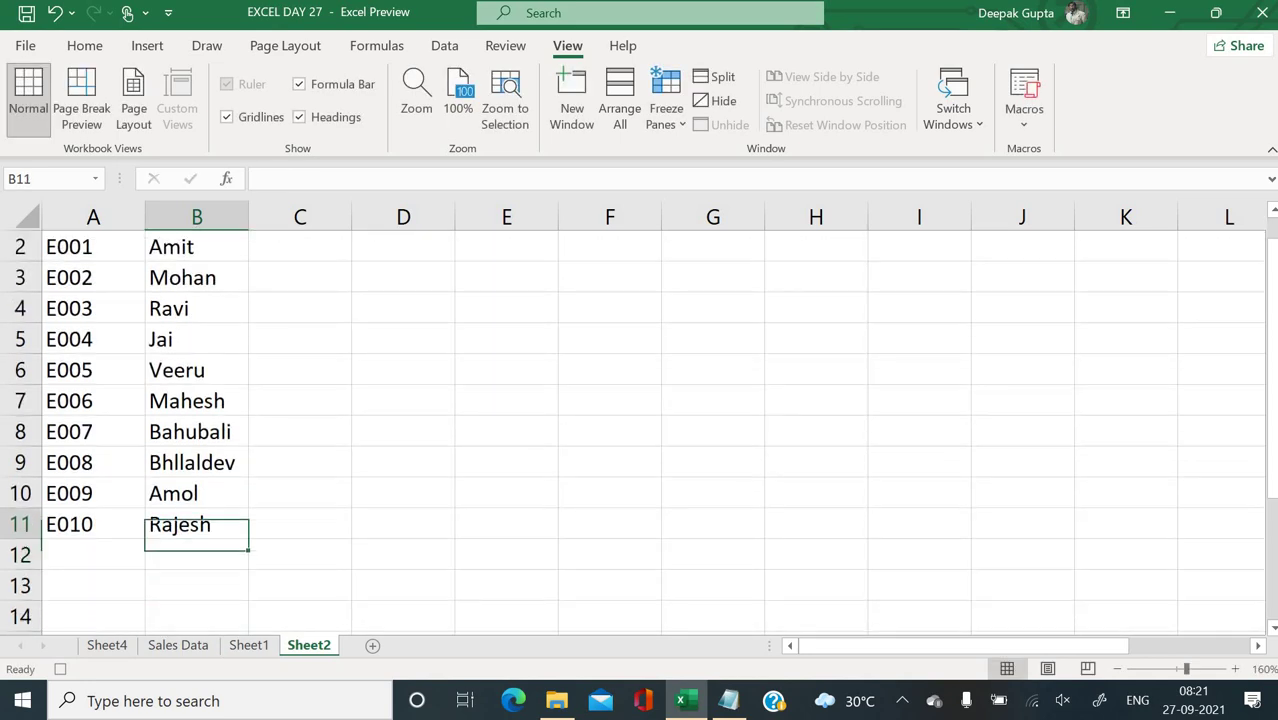
pyautogui.press('Up')
pyautogui.press('Up')
pyautogui.press('Up')
pyautogui.press('Up')
pyautogui.press('Up')
pyautogui.press('Up')
pyautogui.press('Up')
pyautogui.press('Up')
# Enter the departments Acct, Mkt, Sale and HR in C2:C5.
pyautogui.press('Right')
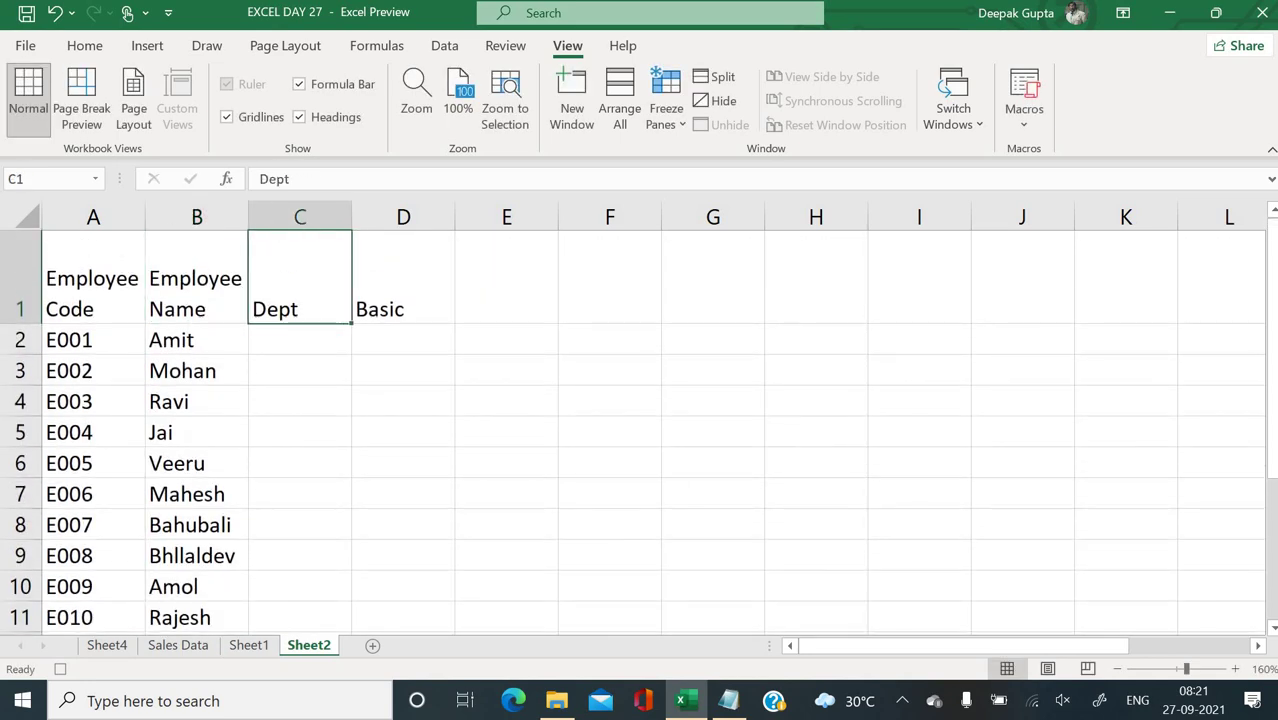
pyautogui.press('Down')
pyautogui.write('Acct')
pyautogui.press('Return')
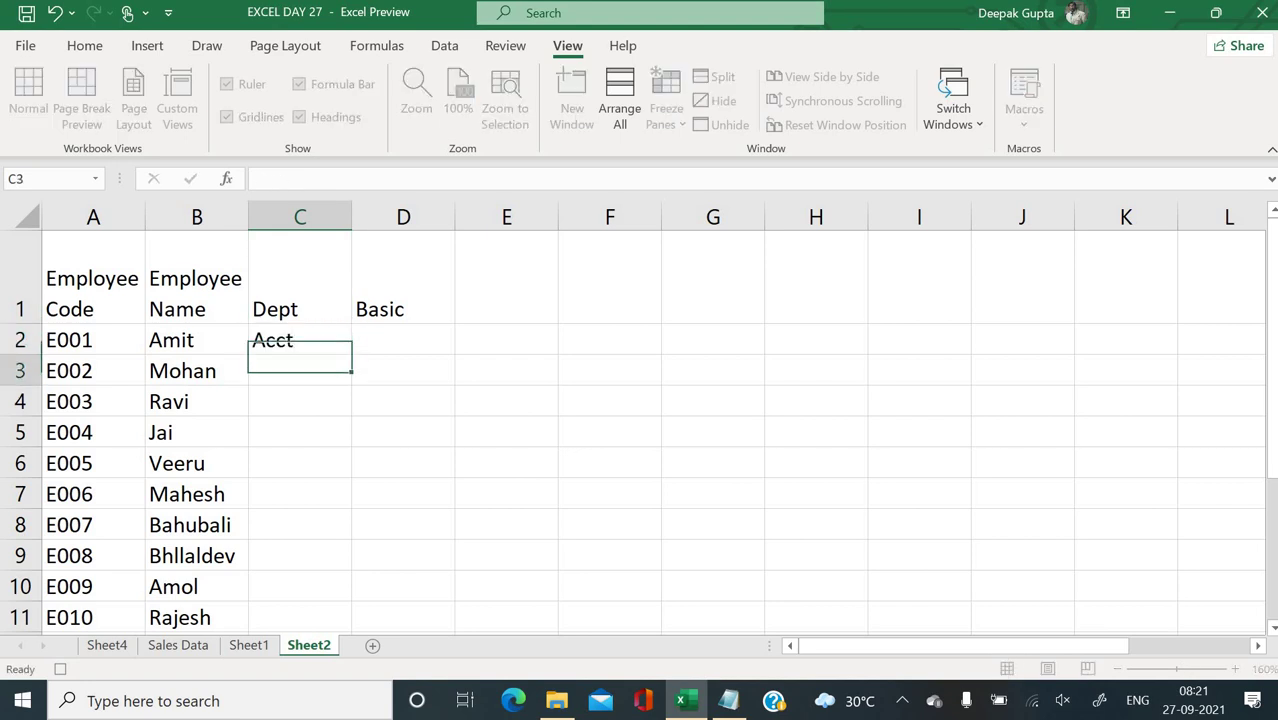
pyautogui.write('Mkt')
pyautogui.press('Return')
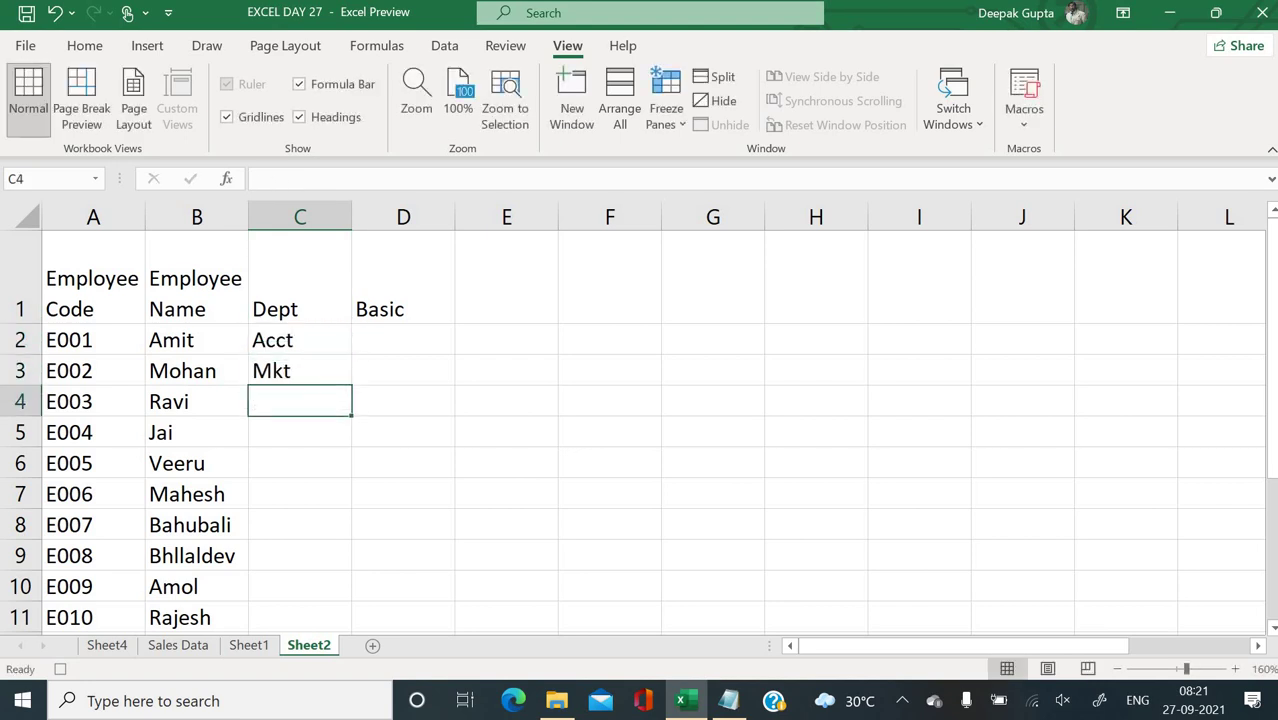
pyautogui.write('Sale')
pyautogui.press('Return')
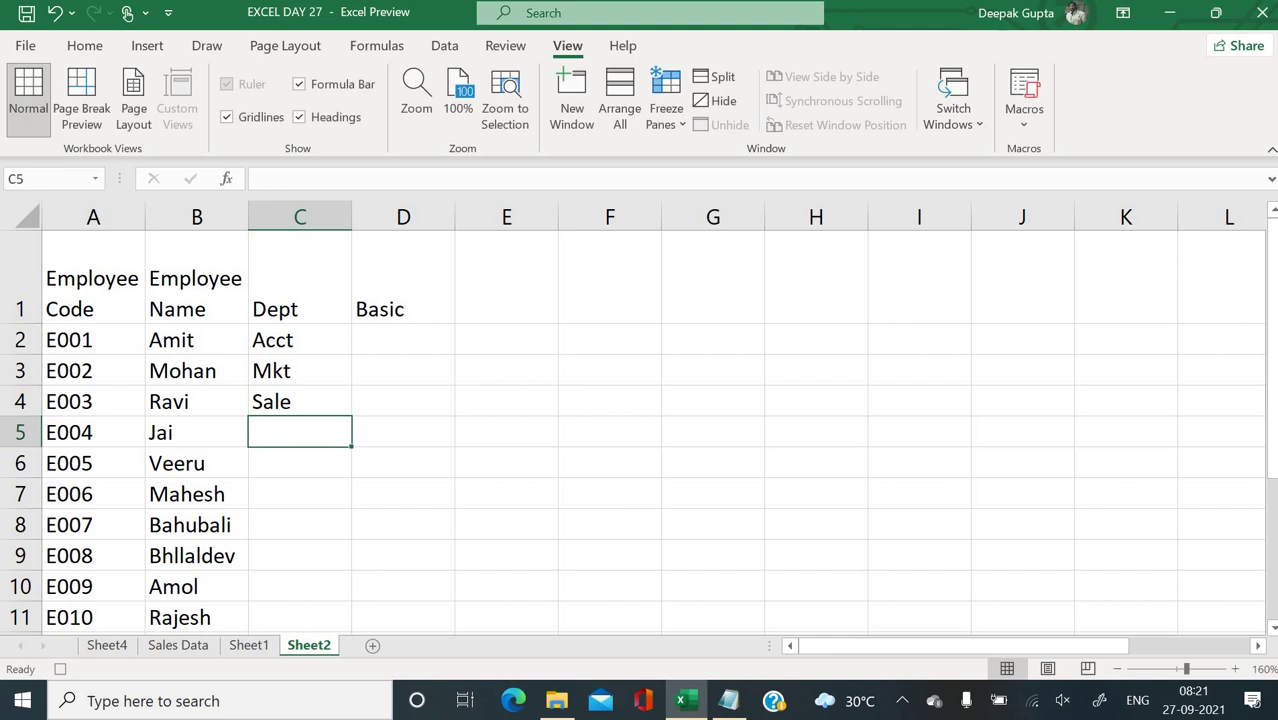
pyautogui.write('HR')
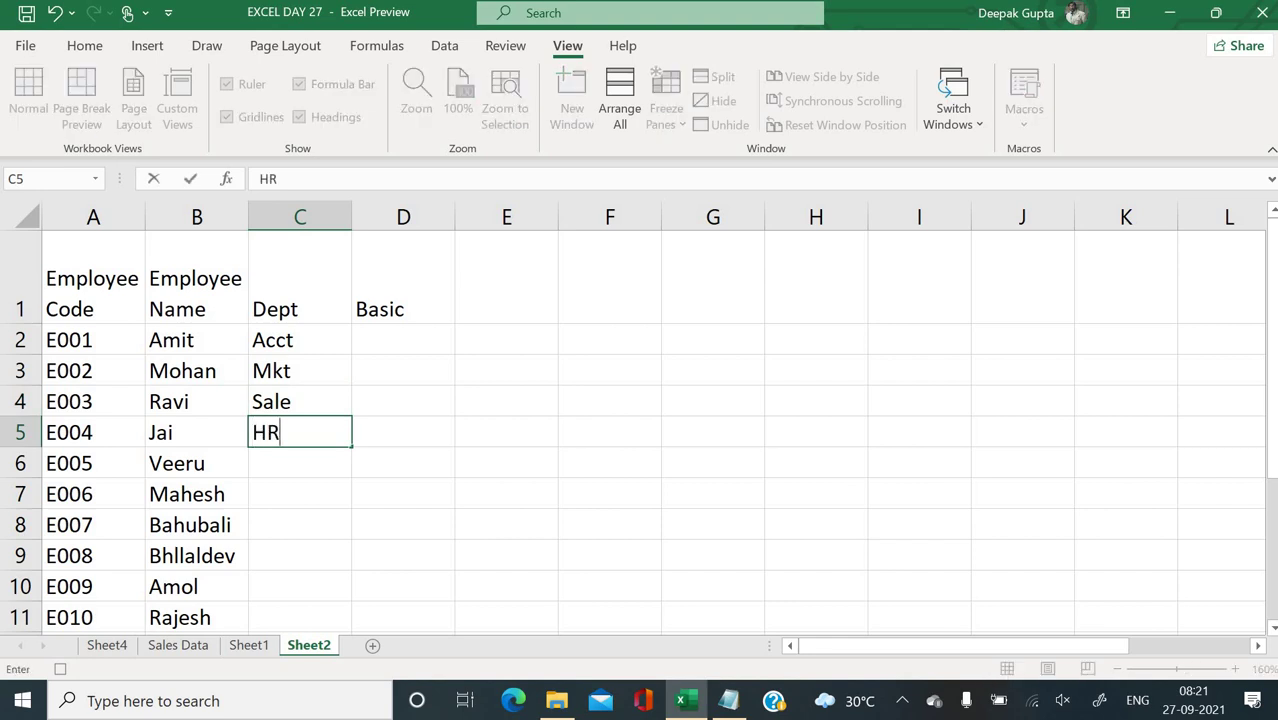
pyautogui.press('Return')
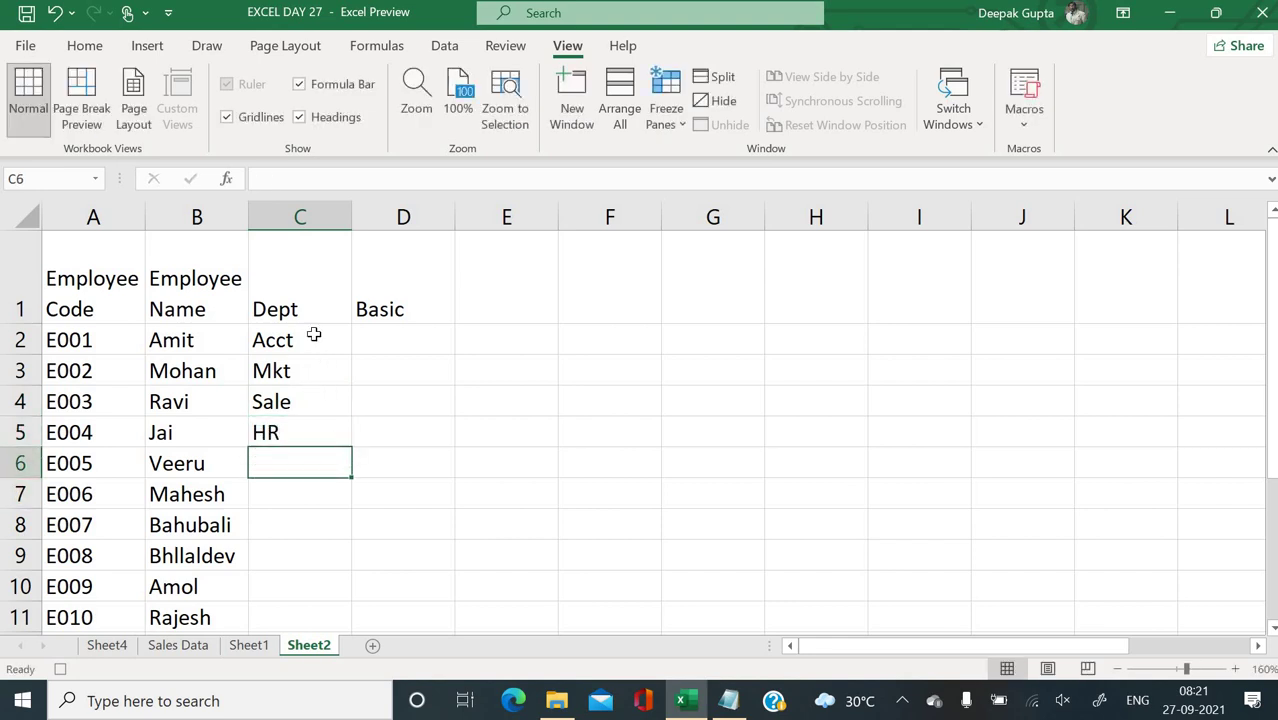
# Copy C2:C5 into C6 and C10, then delete the overflow entries below row 11.
pyautogui.moveTo(313, 336); pyautogui.dragTo(313, 420)
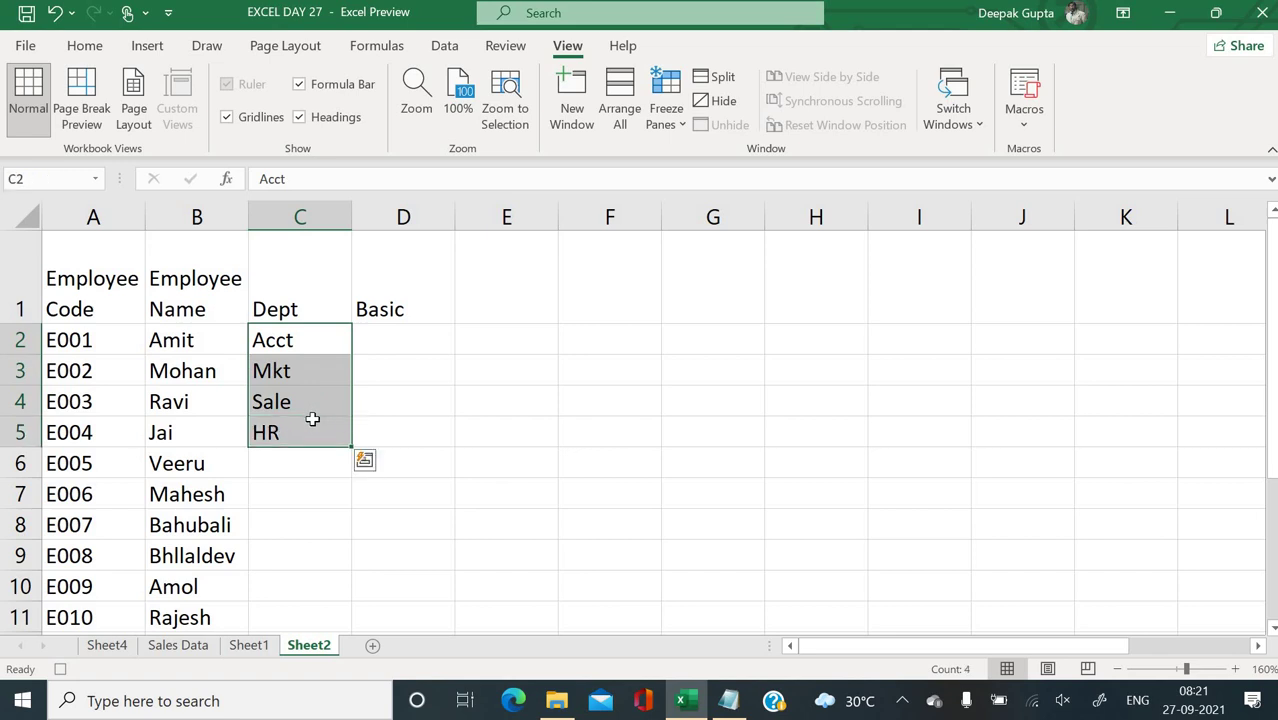
pyautogui.hotkey('ctrl', 'c')
pyautogui.press('Down')
pyautogui.press('Down')
pyautogui.press('Down')
pyautogui.press('Down')
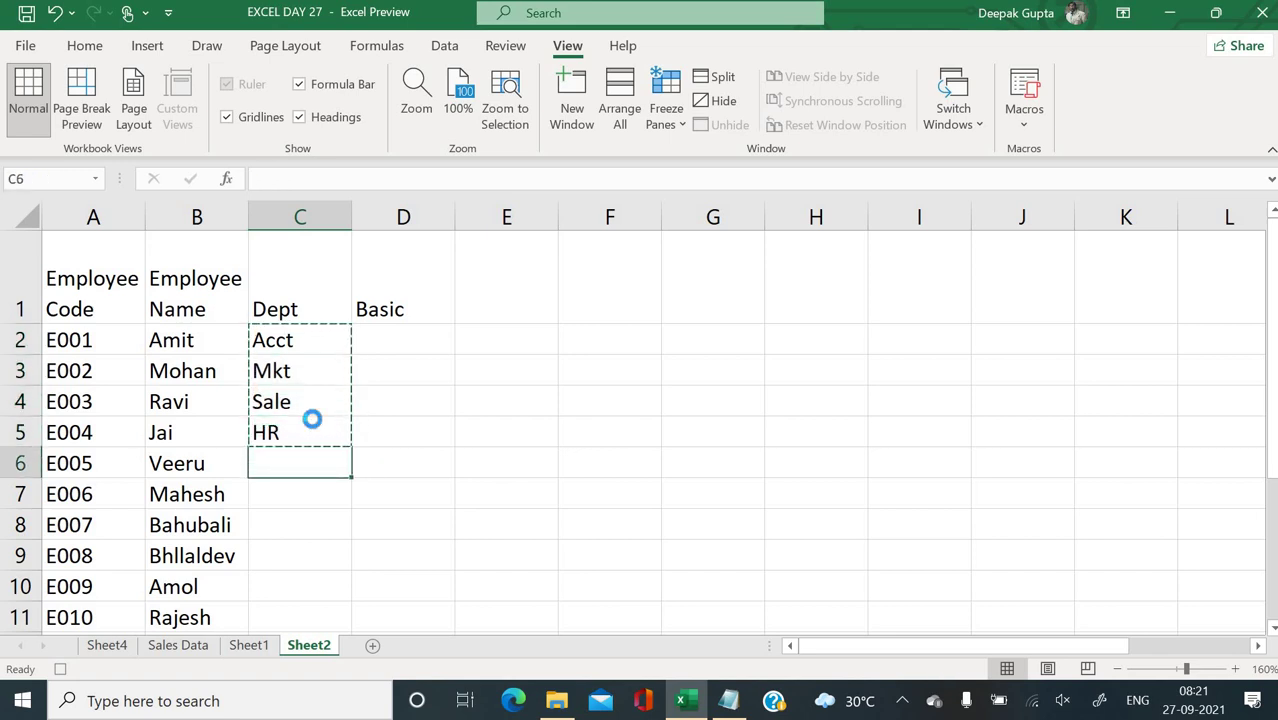
pyautogui.hotkey('ctrl', 'v')
pyautogui.press('Down')
pyautogui.press('Down')
pyautogui.press('Down')
pyautogui.press('Down')
pyautogui.hotkey('ctrl', 'v')
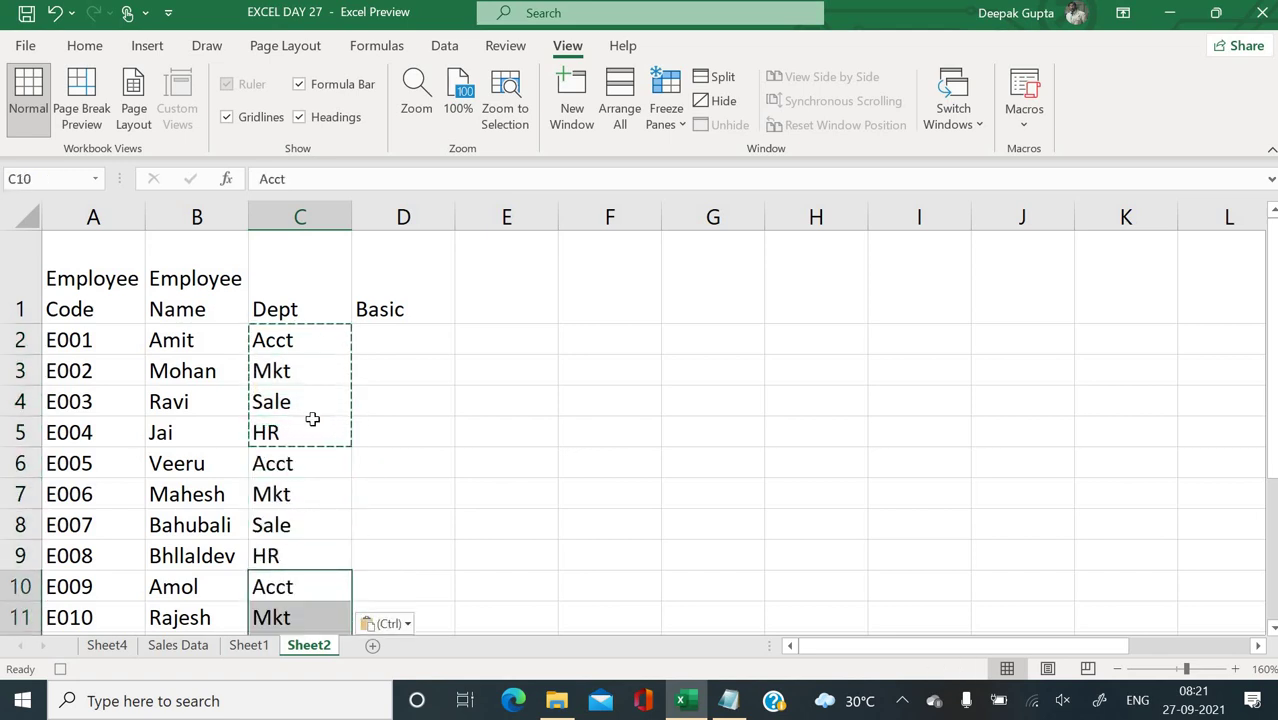
pyautogui.scroll(-1, 311, 420)
pyautogui.scroll(-1, 311, 420)
pyautogui.click(288, 462)
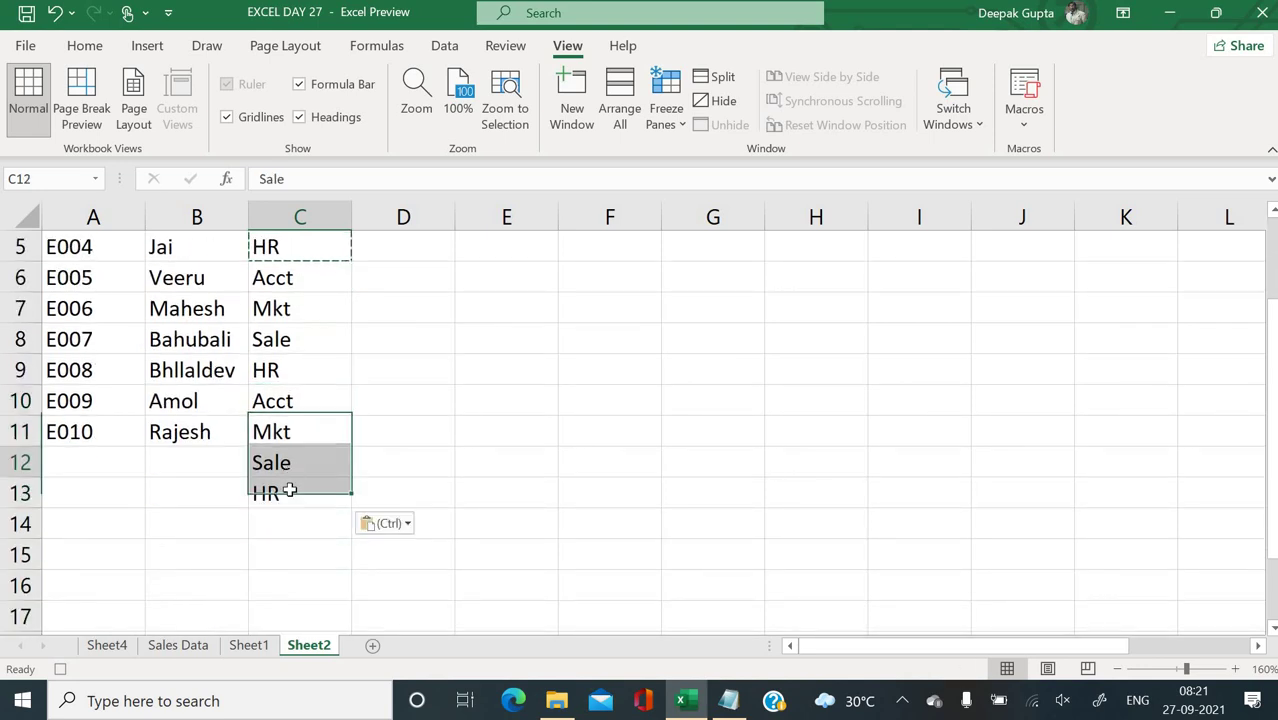
pyautogui.press('Delete')
pyautogui.scroll(2, 289, 489)
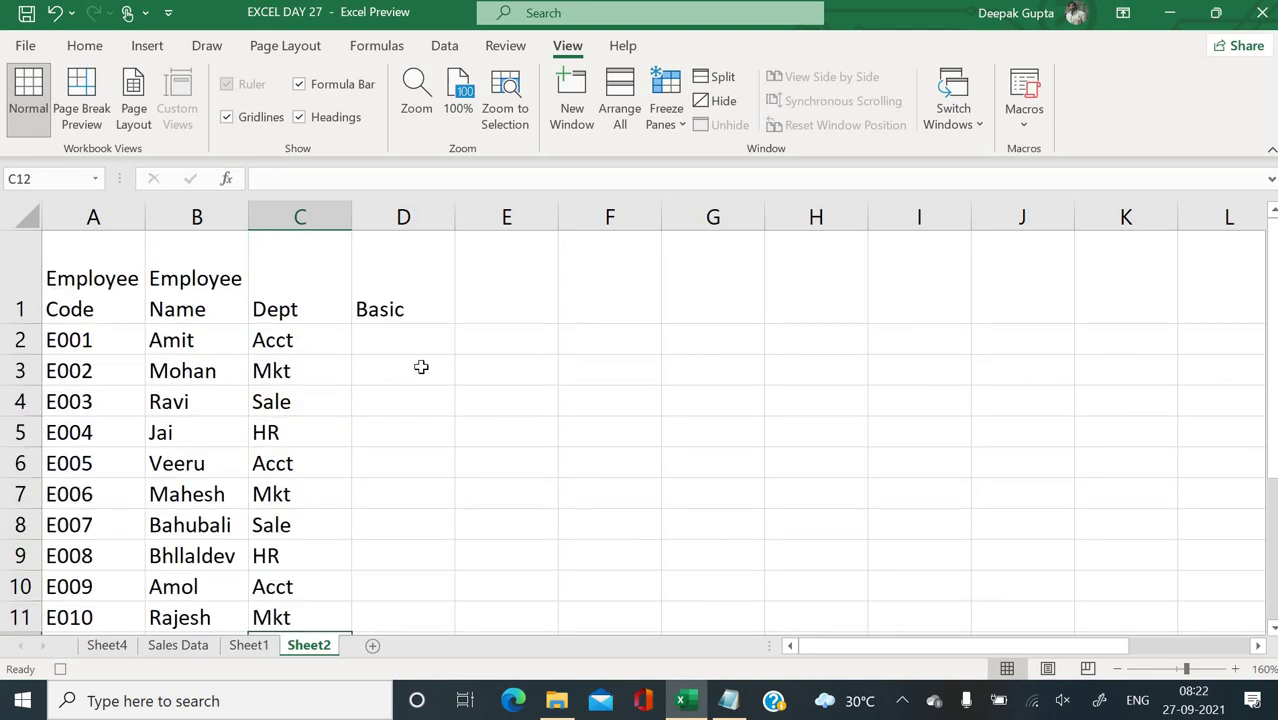
# Enter basic salaries 12000, 15000, 20000, 25000, 15000 and 18000 into D2:D7.
pyautogui.click(419, 347)
pyautogui.write('1200')
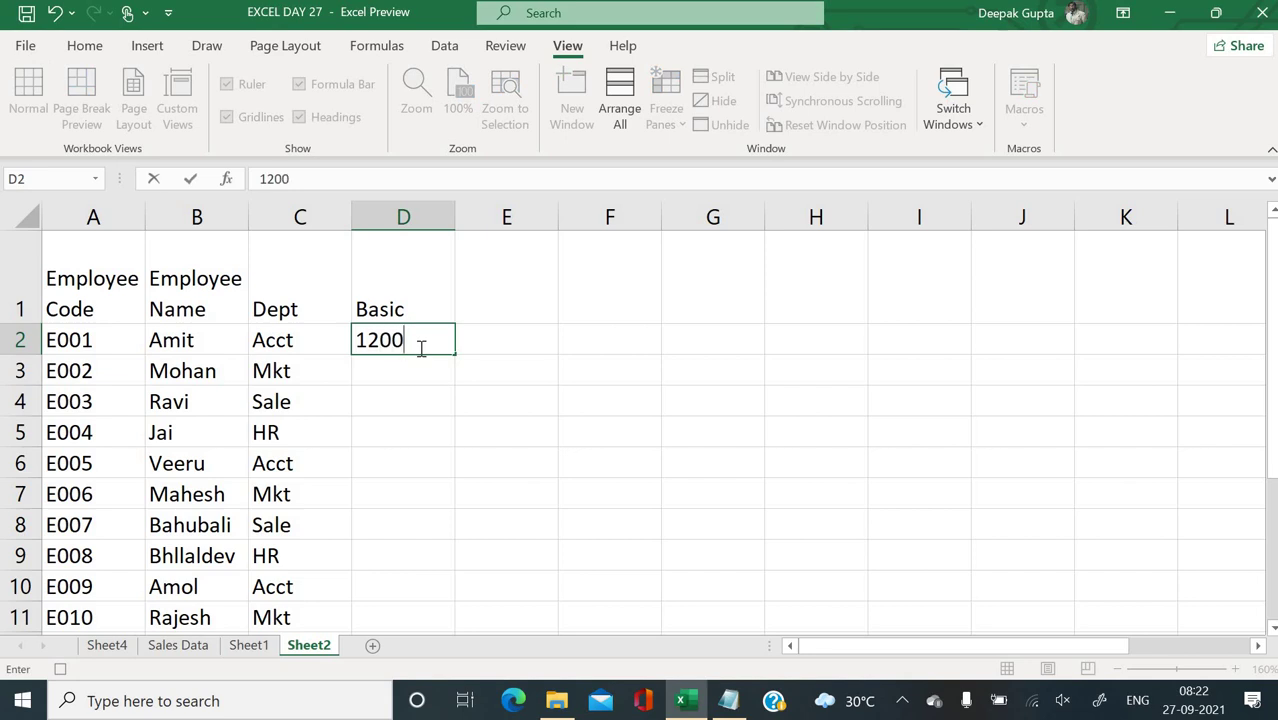
pyautogui.write('0')
pyautogui.press('Return')
pyautogui.write('1')
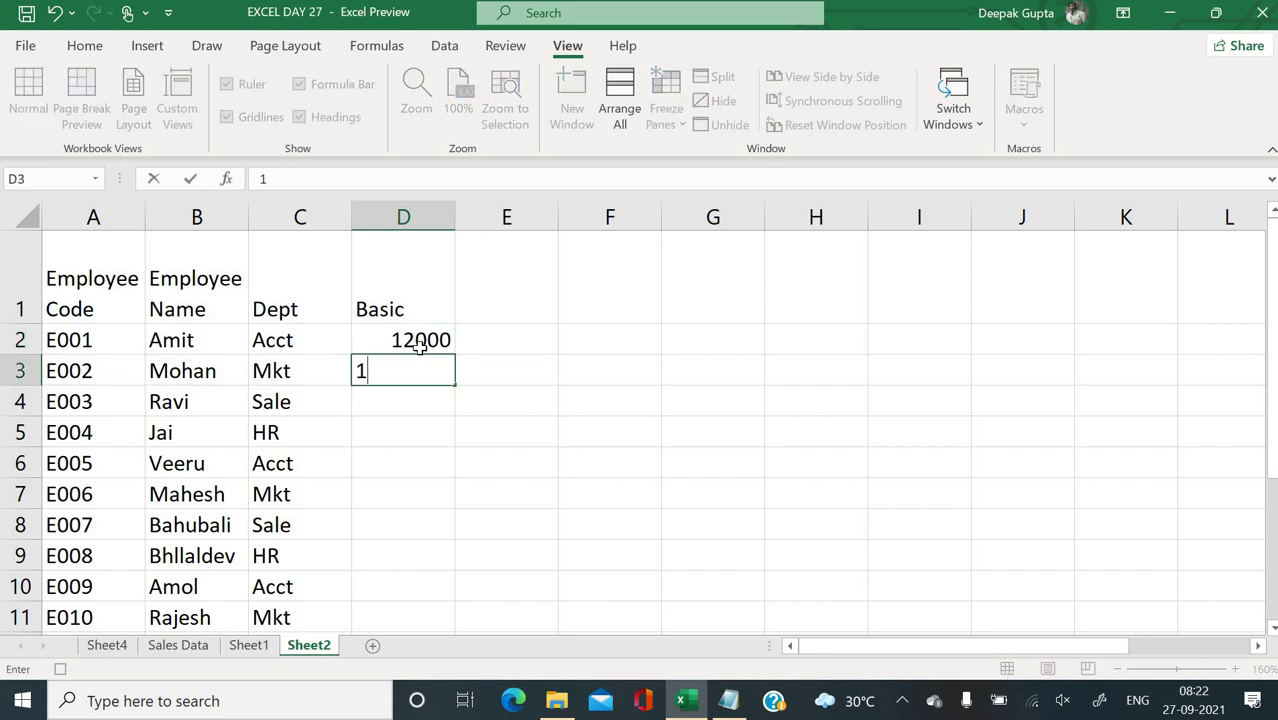
pyautogui.write('500')
pyautogui.write('0')
pyautogui.press('Return')
pyautogui.write('20')
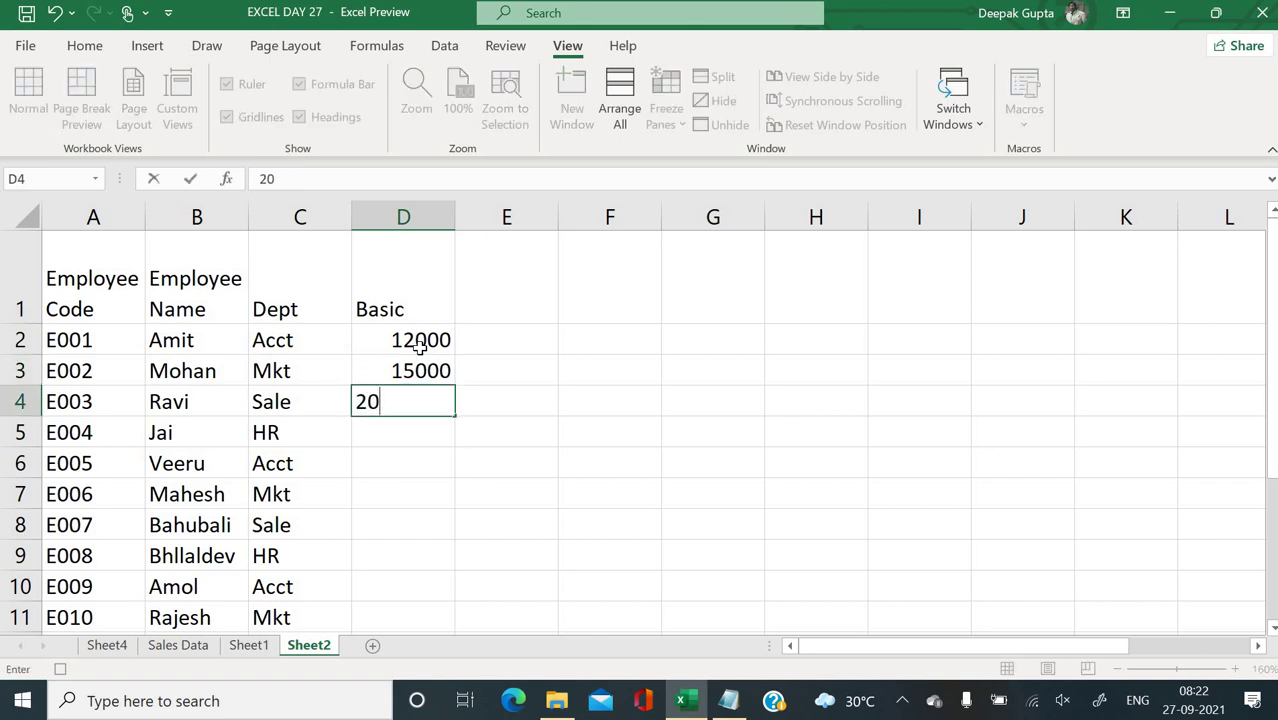
pyautogui.write('000')
pyautogui.press('Return')
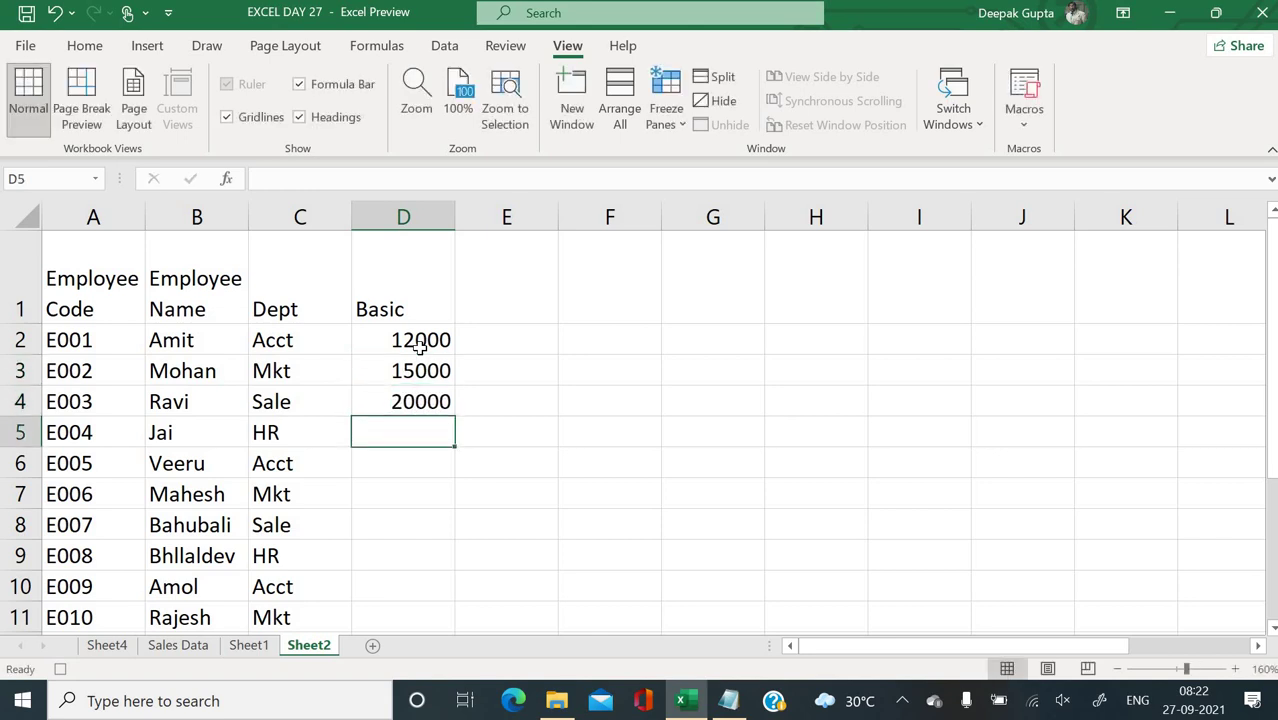
pyautogui.write('25000')
pyautogui.press('Return')
pyautogui.write('1')
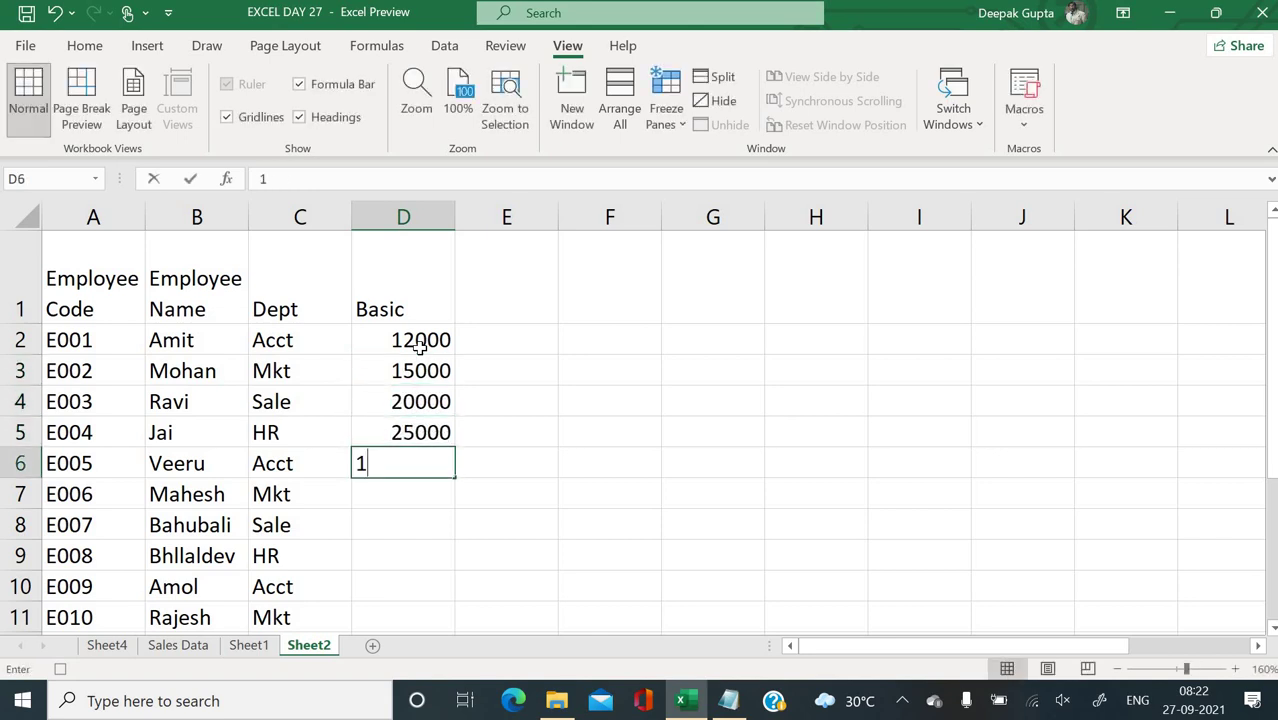
pyautogui.write('5000')
pyautogui.press('Return')
pyautogui.write('18')
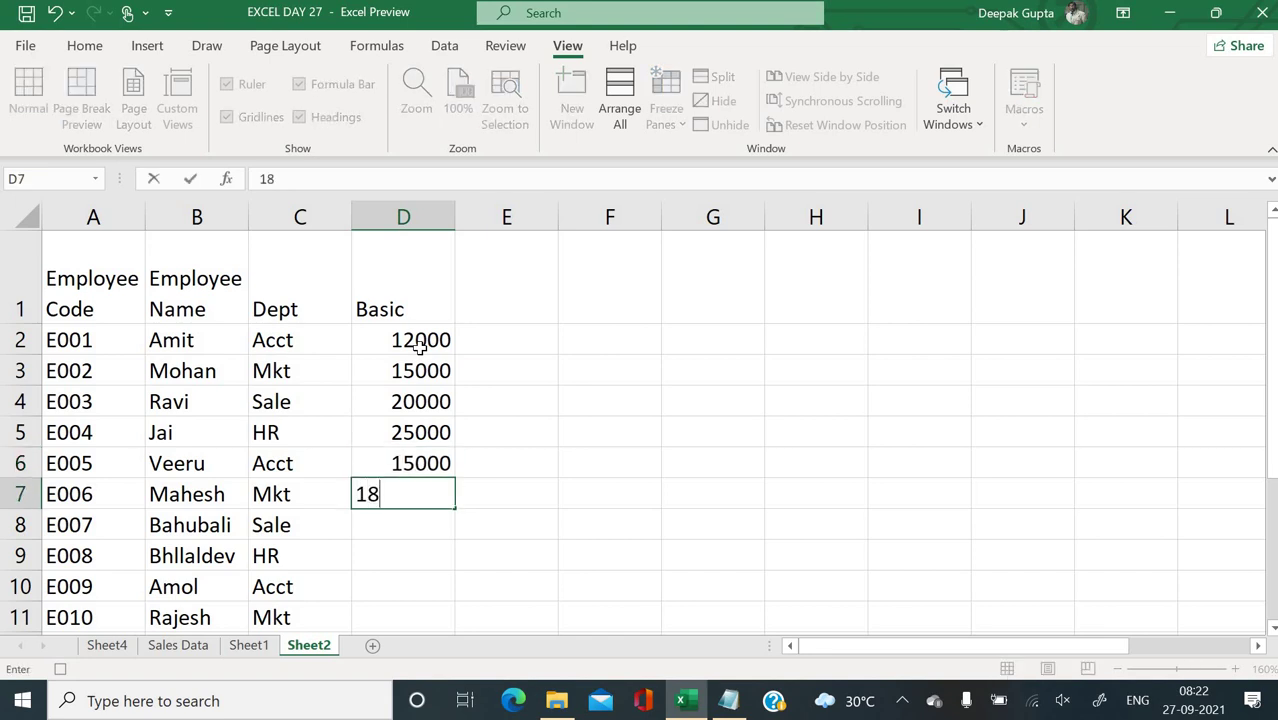
pyautogui.write('000')
pyautogui.press('Return')
# Copy the D3:D7 salaries down from D8, clear the surplus D12 value, and select A1:D11.
pyautogui.press('Up')
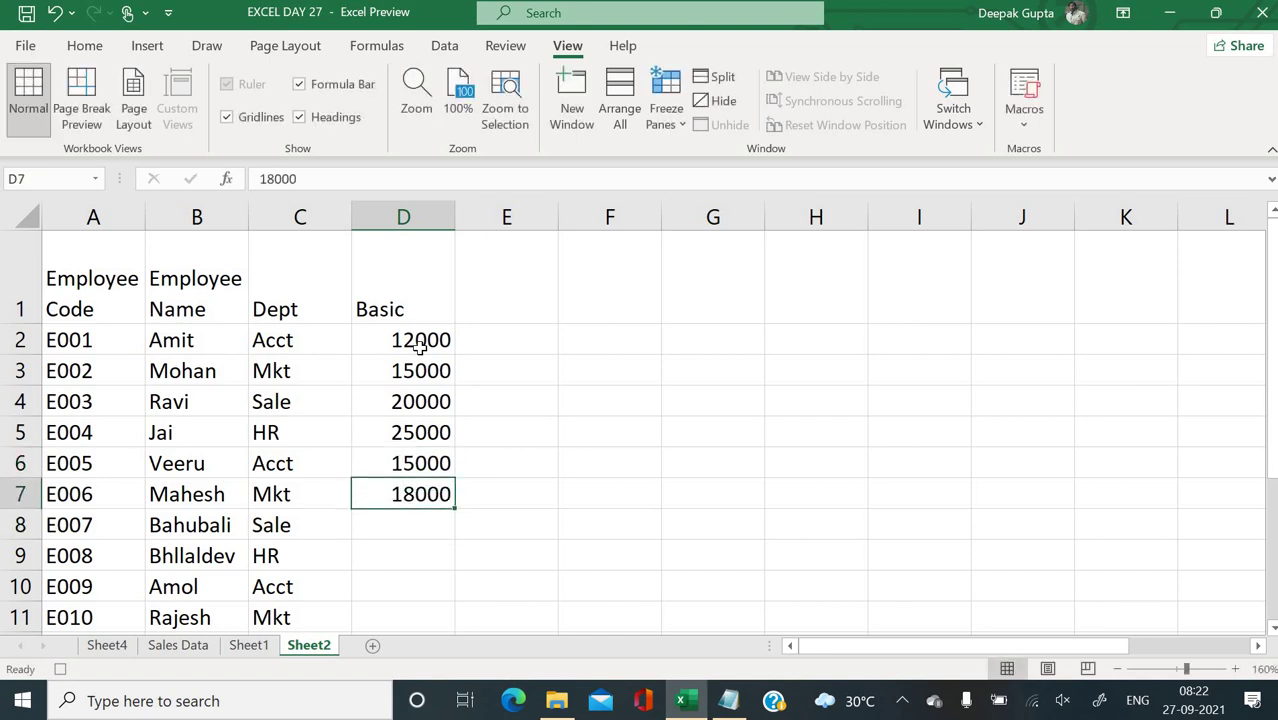
pyautogui.press('Up')
pyautogui.press('Up')
pyautogui.press('Up')
pyautogui.press('Up')
pyautogui.hotkey('shift', 'Down')
pyautogui.hotkey('shift', 'Down')
pyautogui.hotkey('shift', 'Down')
pyautogui.hotkey('shift', 'Down')
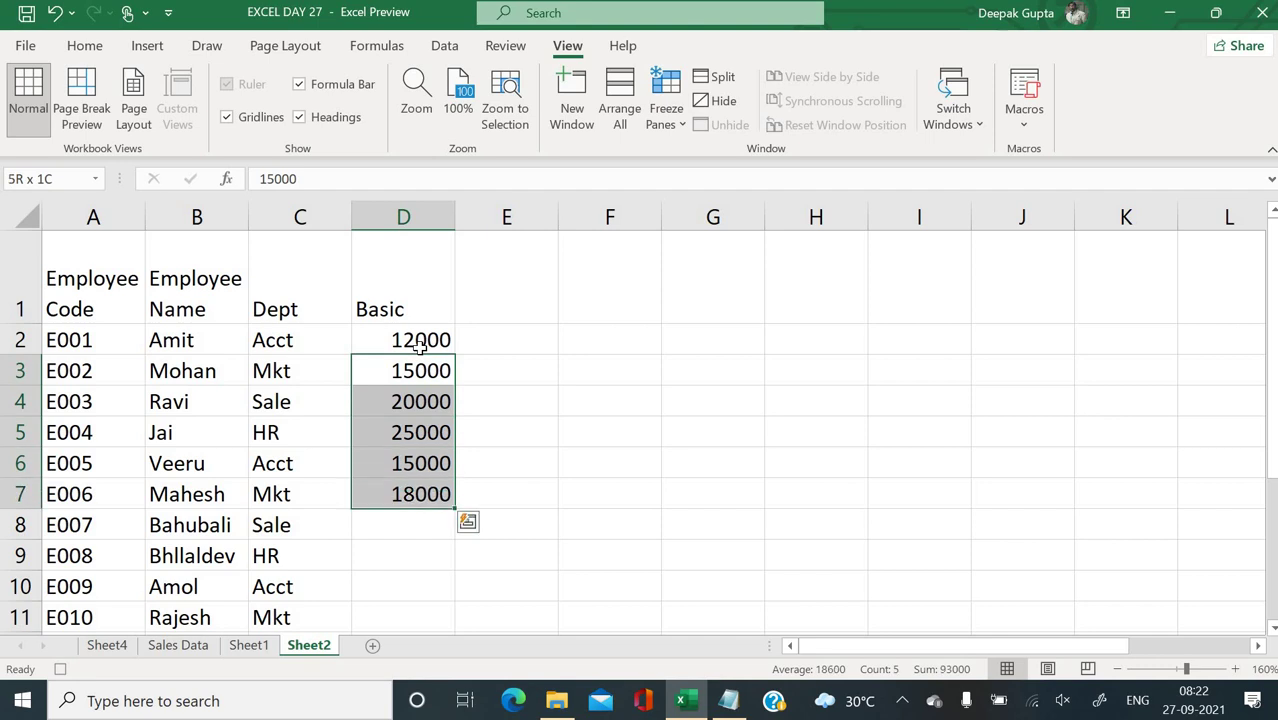
pyautogui.hotkey('ctrl', 'c')
pyautogui.press('Down')
pyautogui.press('Down')
pyautogui.press('Down')
pyautogui.press('Down')
pyautogui.press('Down')
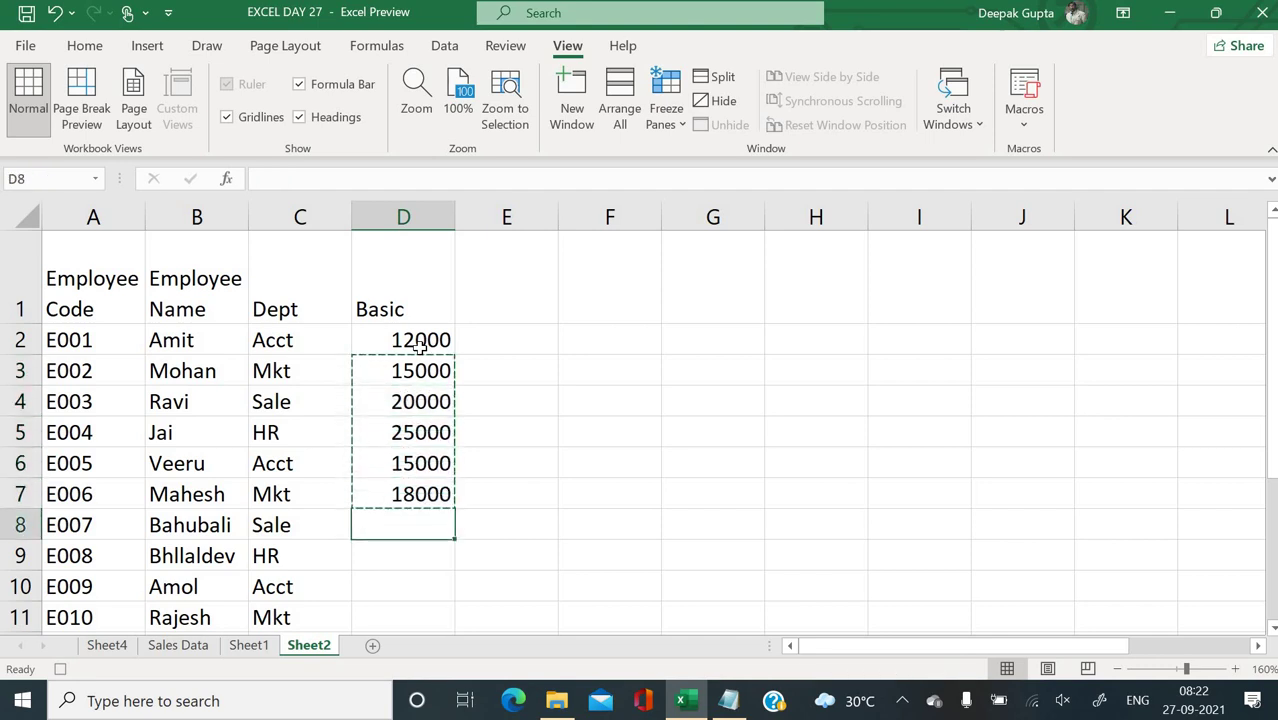
pyautogui.hotkey('ctrl', 'v')
pyautogui.press('Down')
pyautogui.press('Down')
pyautogui.press('Down')
pyautogui.press('Down')
pyautogui.press('Down')
pyautogui.press('Up')
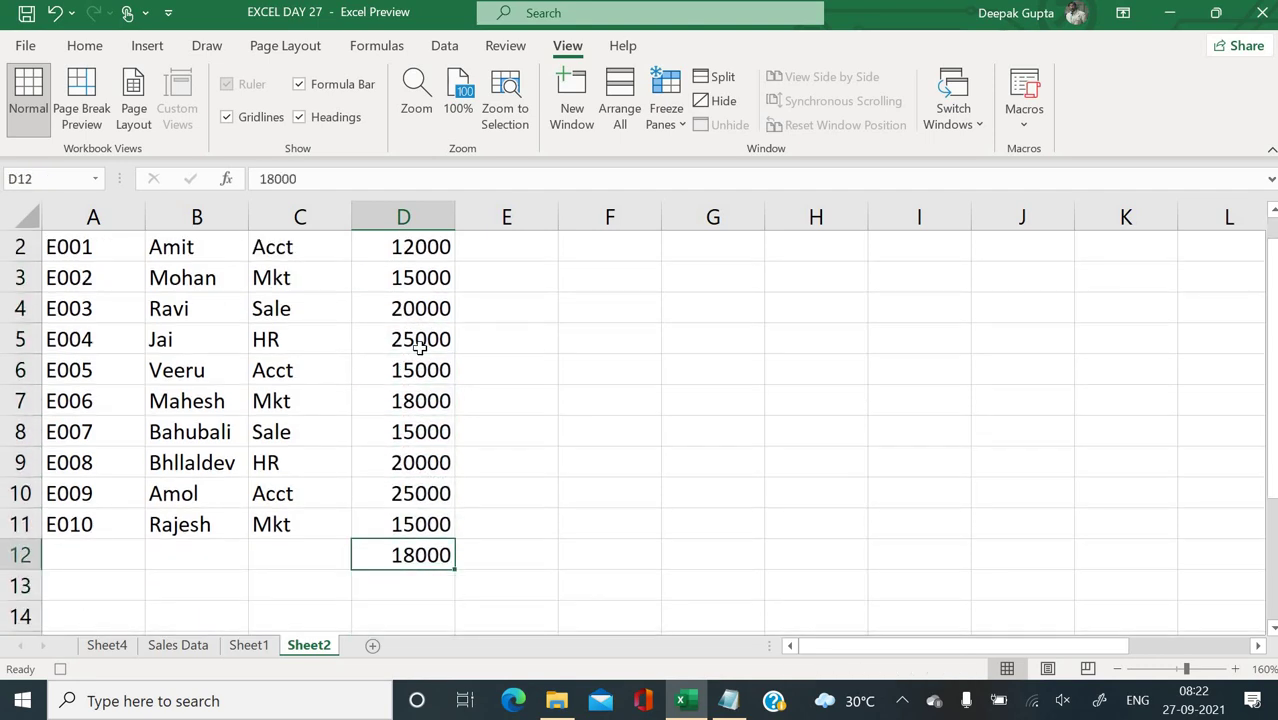
pyautogui.press('Delete')
pyautogui.press('Up')
pyautogui.press('Up')
pyautogui.press('Up')
pyautogui.press('Up')
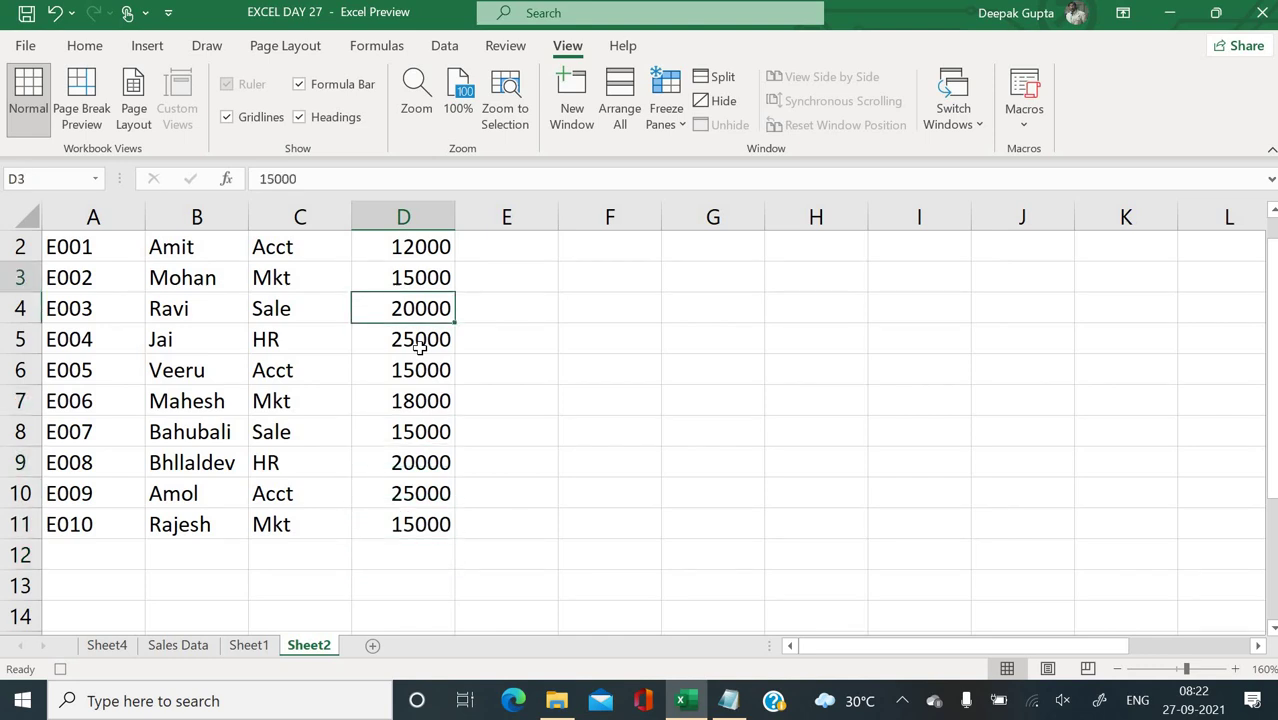
pyautogui.press('Up')
pyautogui.press('Up')
pyautogui.moveTo(105, 281); pyautogui.dragTo(410, 522)
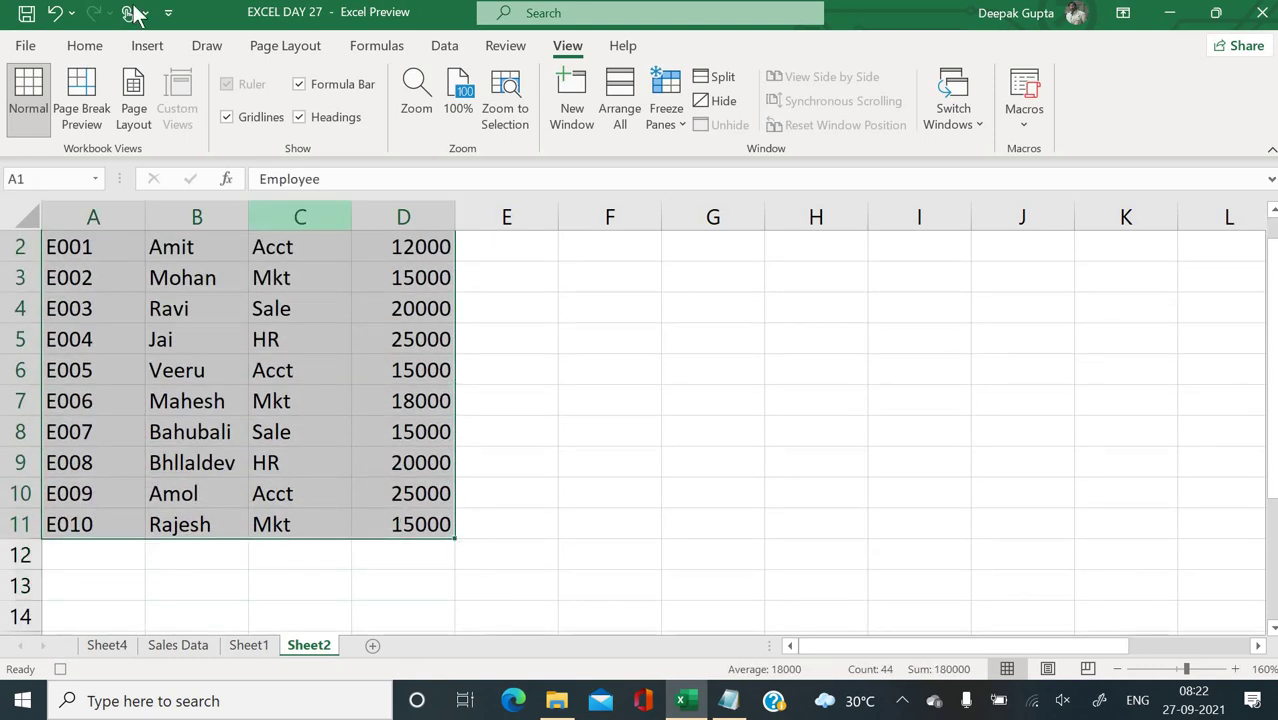
# Apply All Borders and then Thick Outside Borders to the A1:D11 employee table.
pyautogui.click(85, 45)
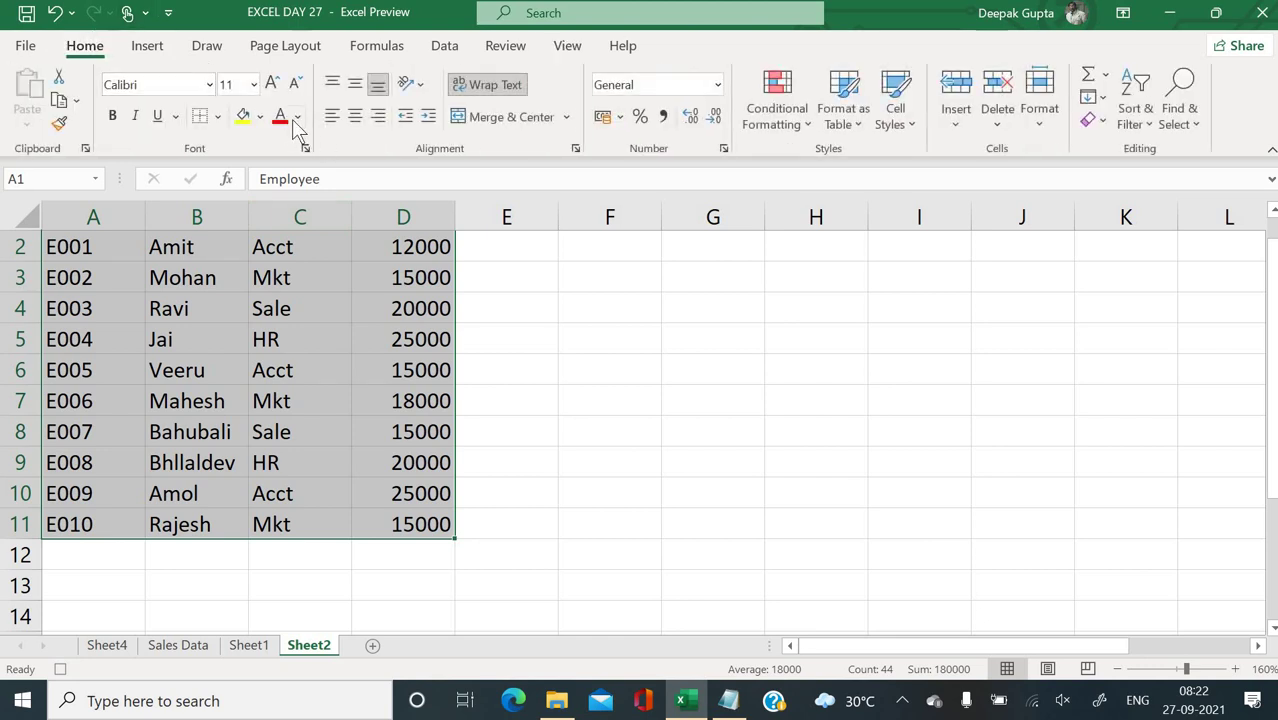
pyautogui.click(217, 116)
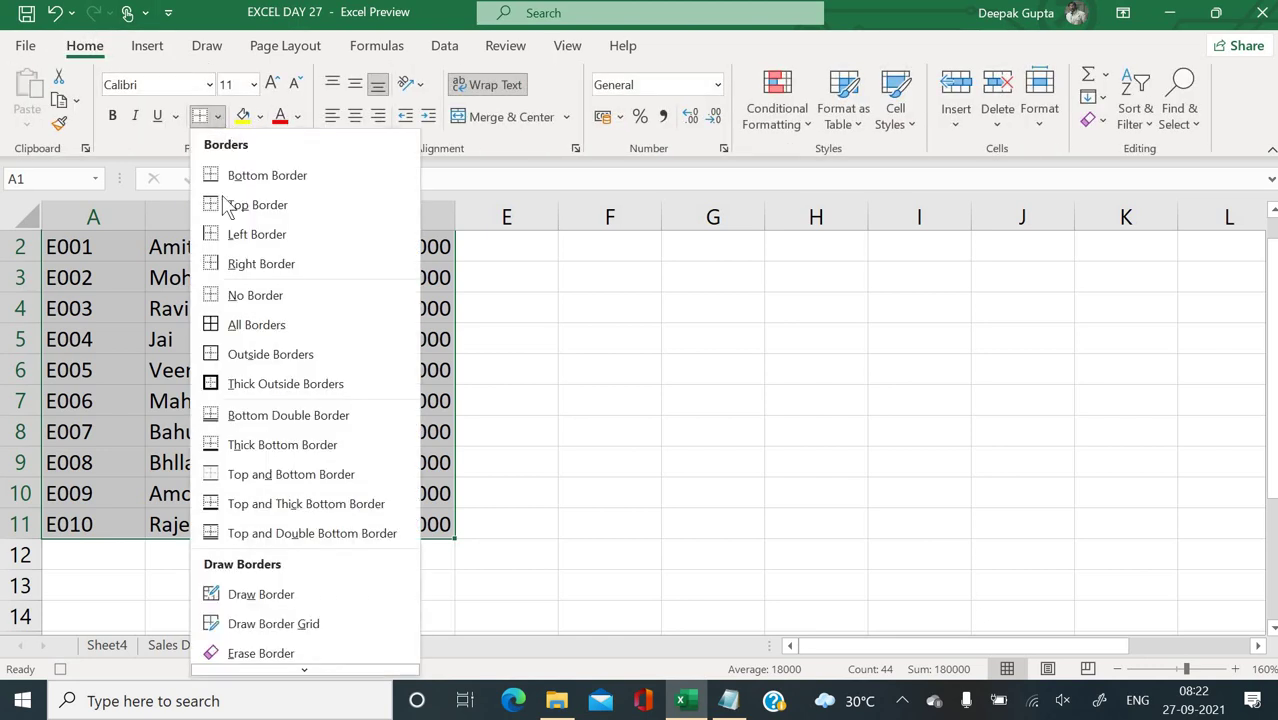
pyautogui.click(229, 322)
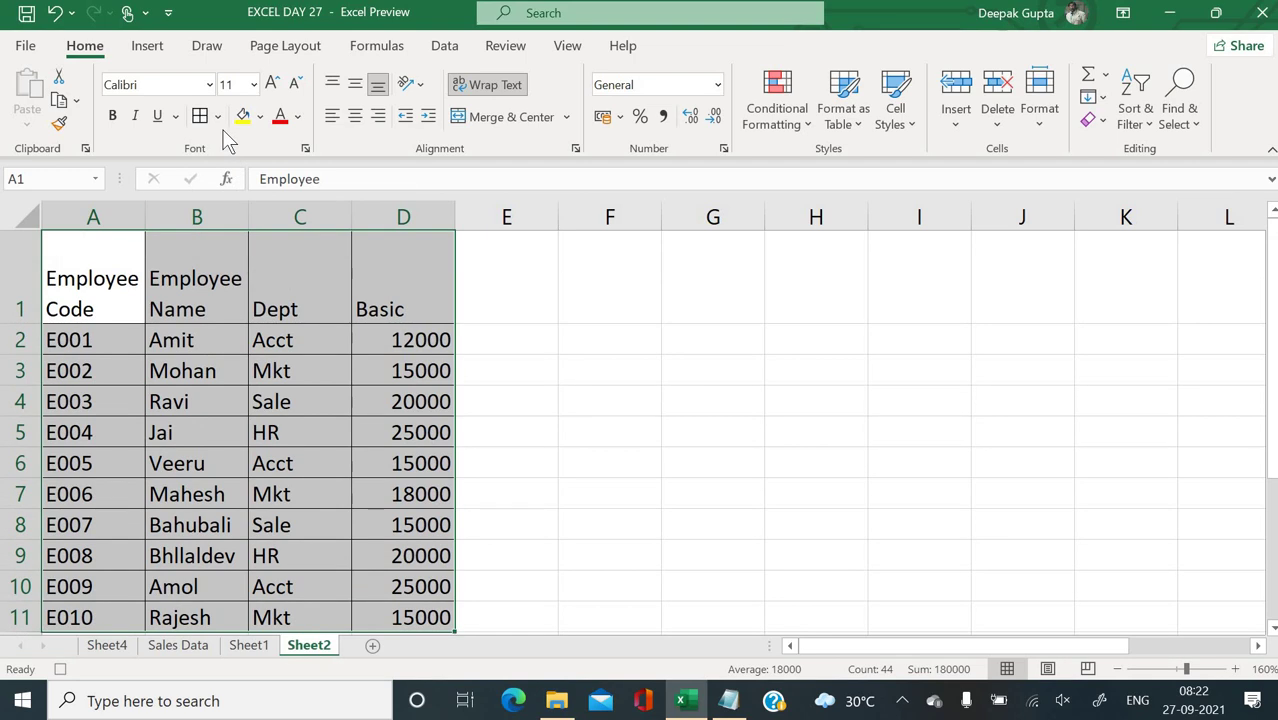
pyautogui.click(217, 116)
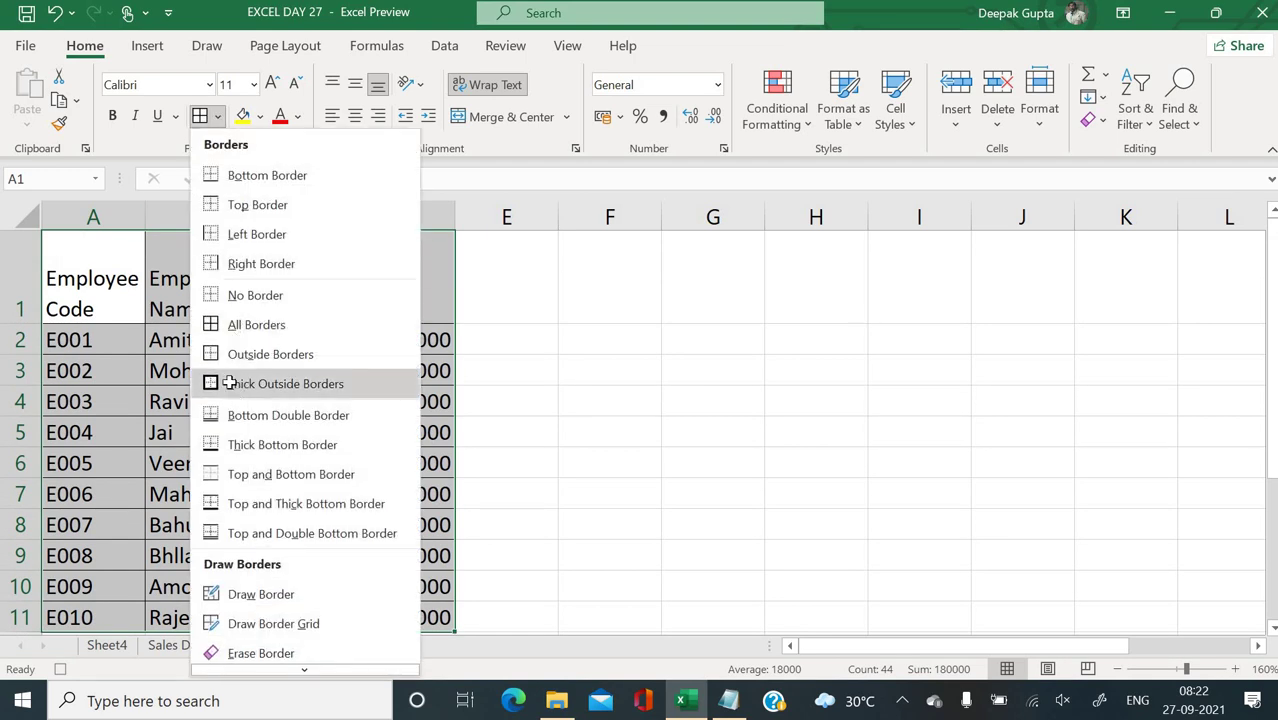
pyautogui.click(229, 381)
pyautogui.click(505, 368)
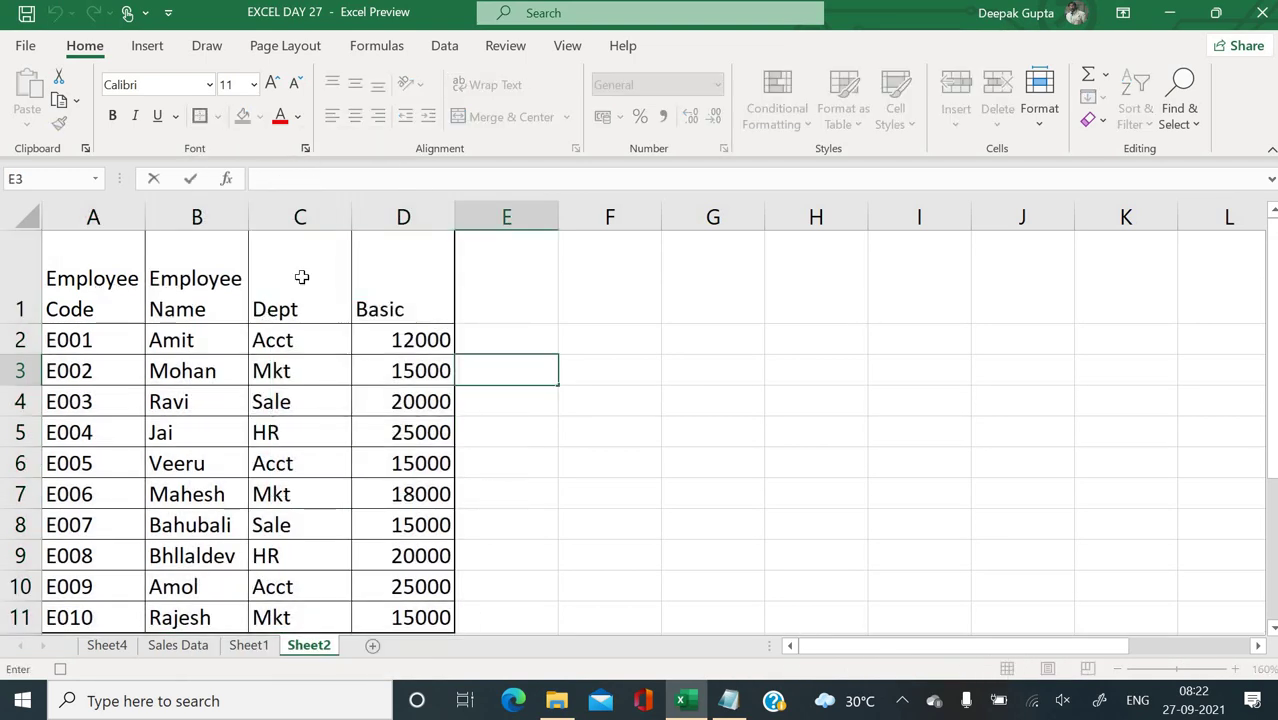
pyautogui.moveTo(95, 290); pyautogui.dragTo(370, 285)
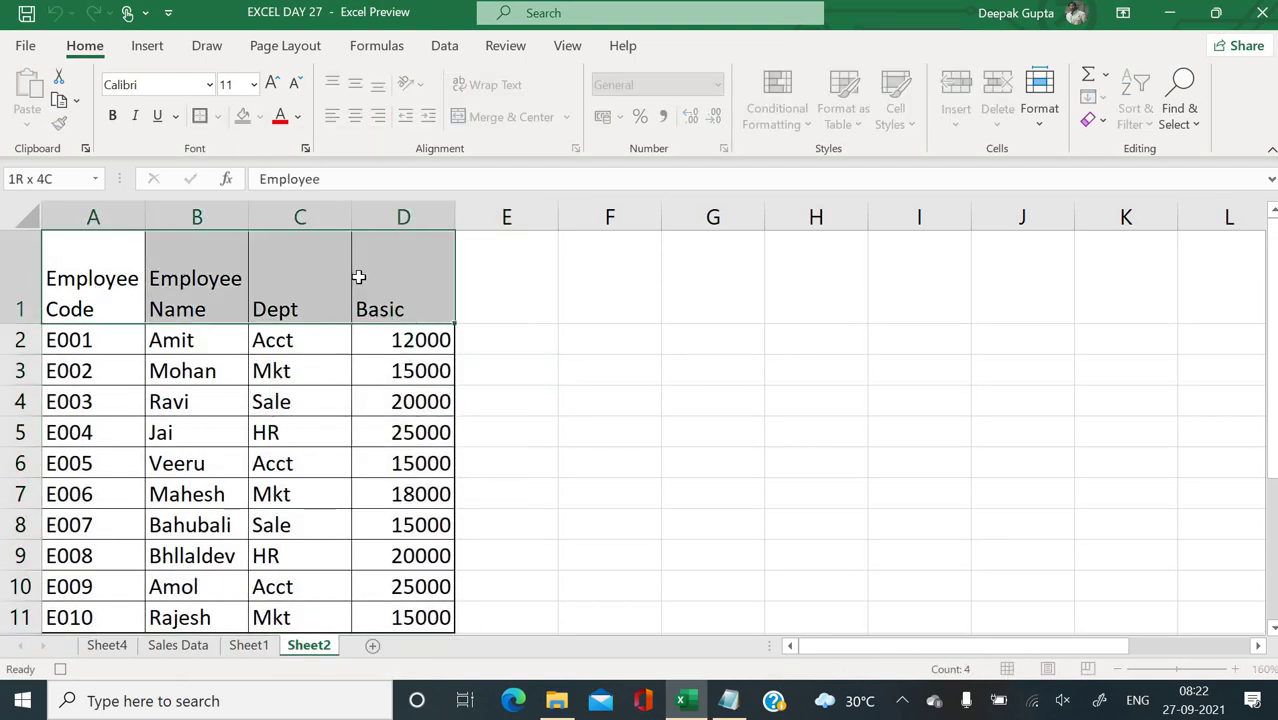
# Make the A1:D1 headings bold with dark red font colour.
pyautogui.click(112, 116)
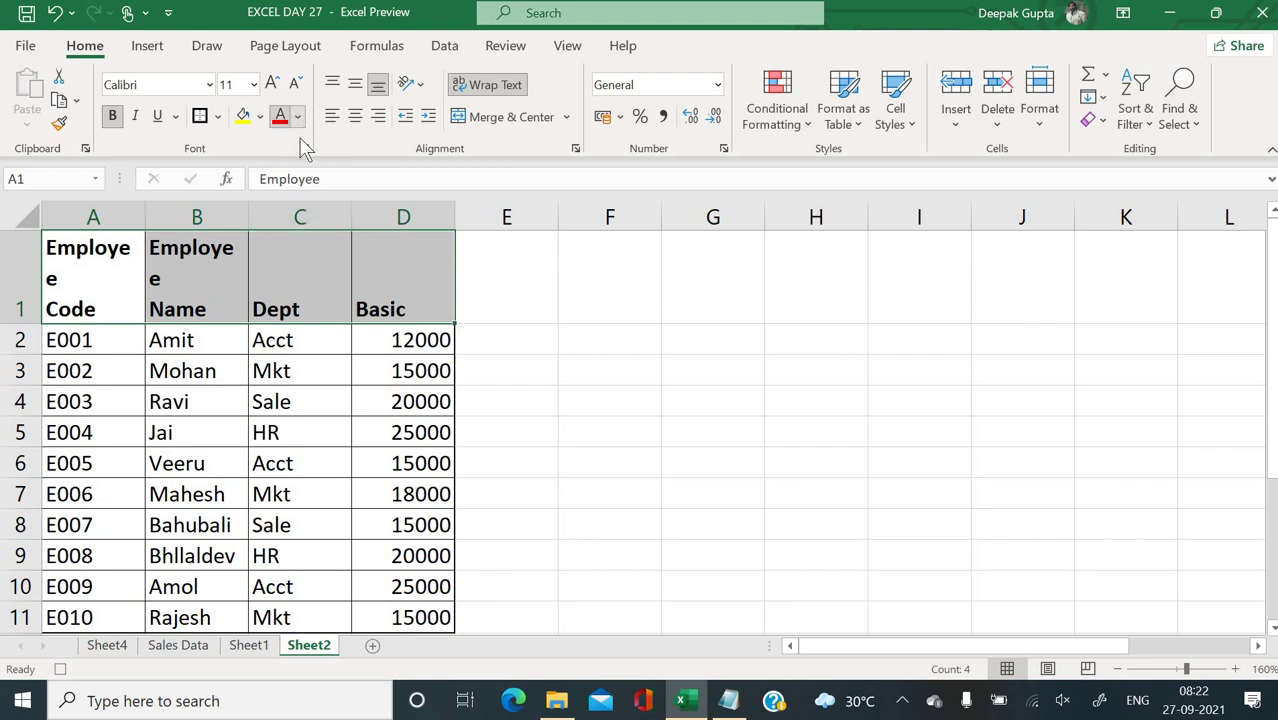
pyautogui.click(297, 116)
pyautogui.click(279, 335)
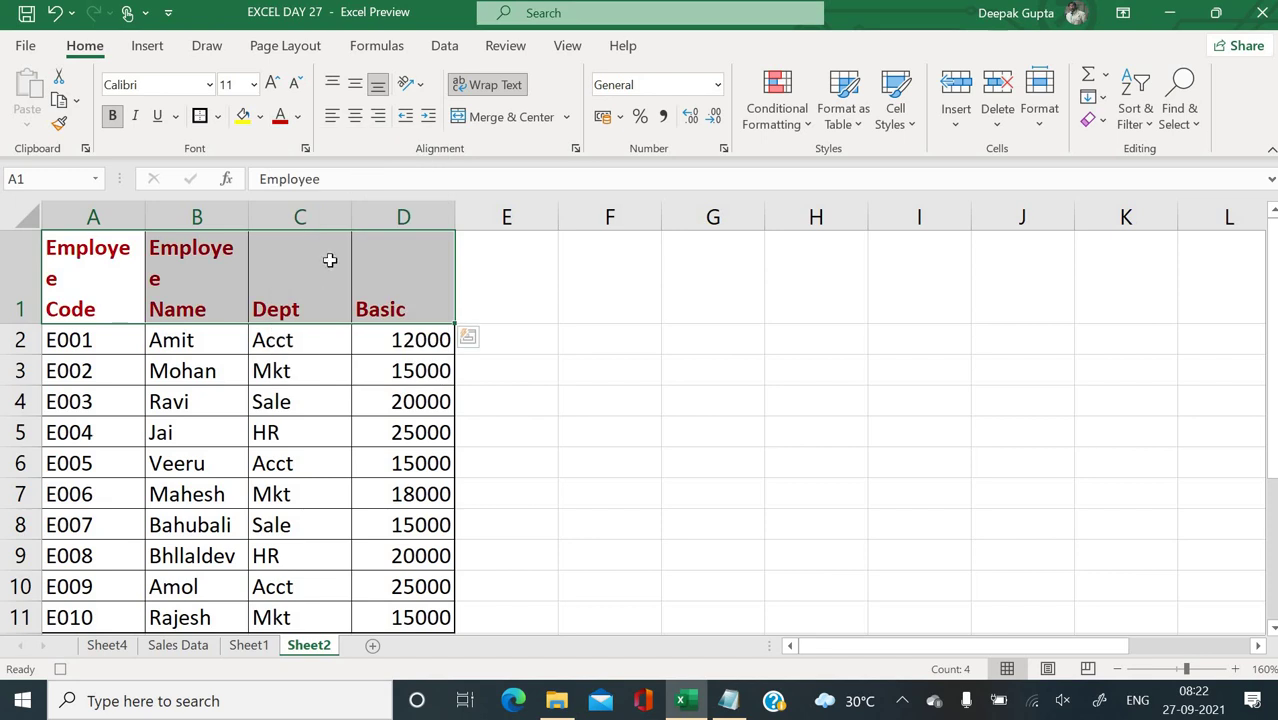
pyautogui.doubleClick(228, 309)
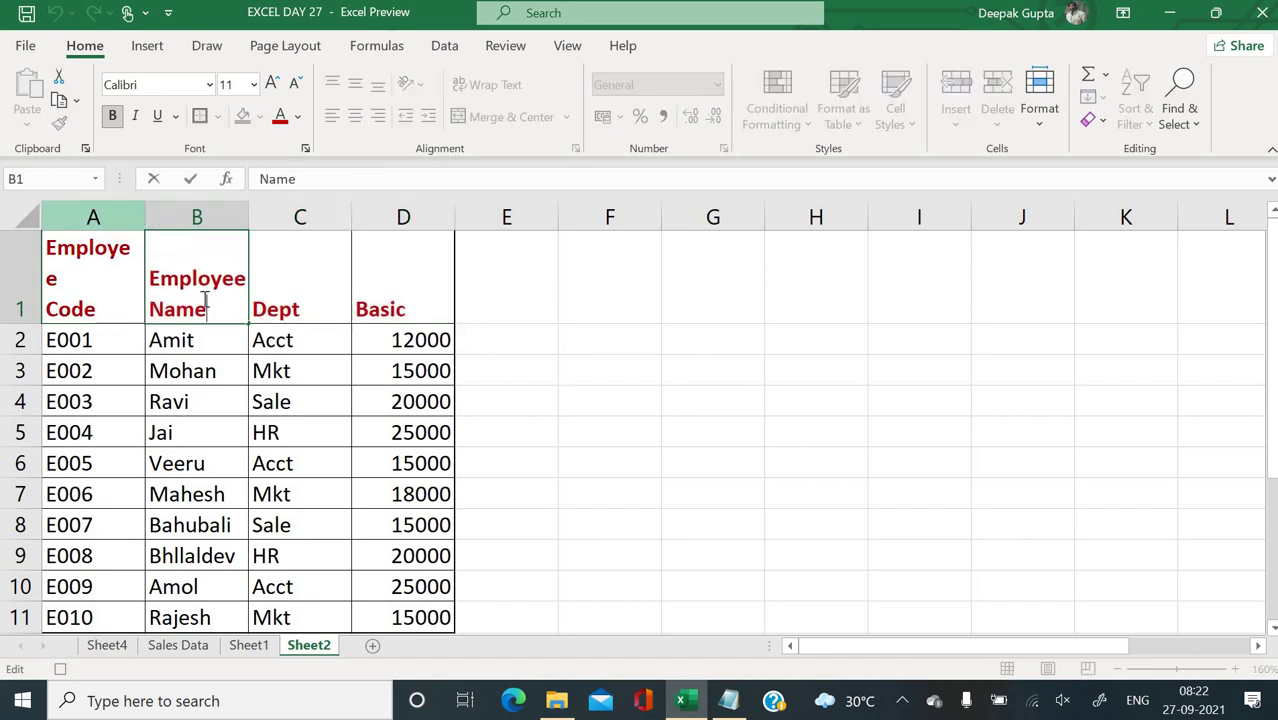
pyautogui.click(300, 287)
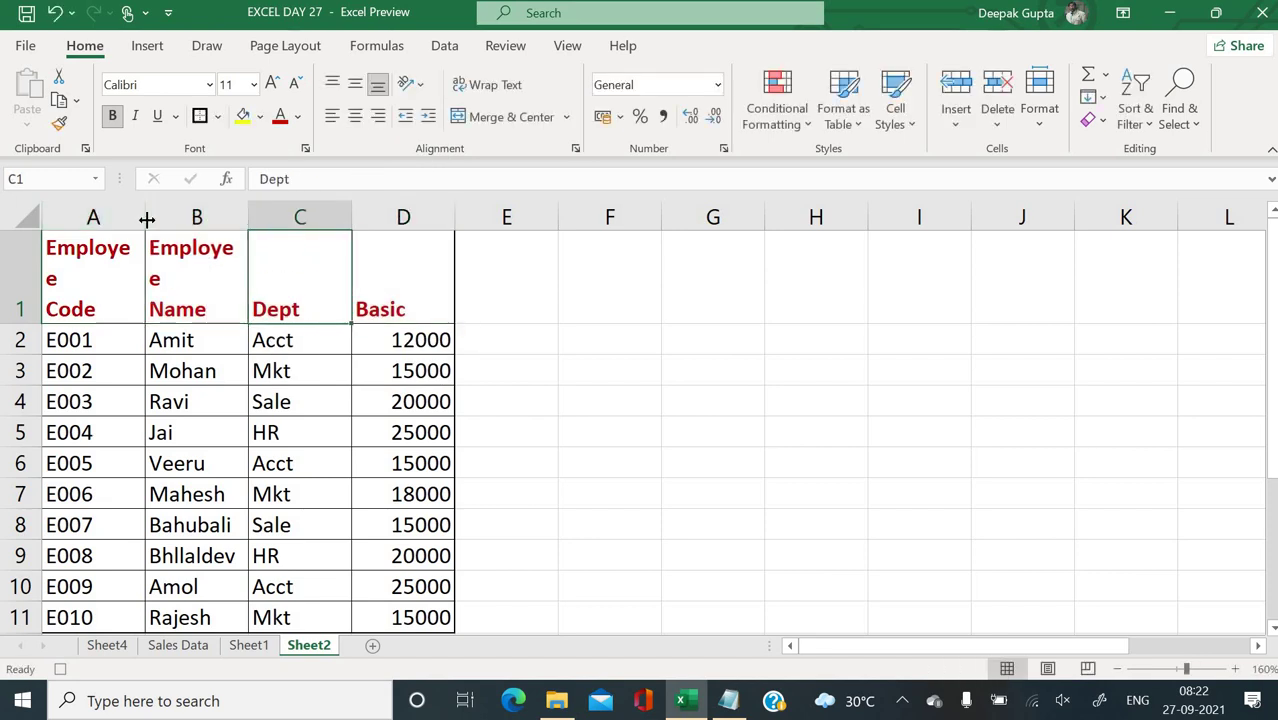
# Autofit columns A and B to their headings and row 1 to its text.
pyautogui.doubleClick(181, 217)
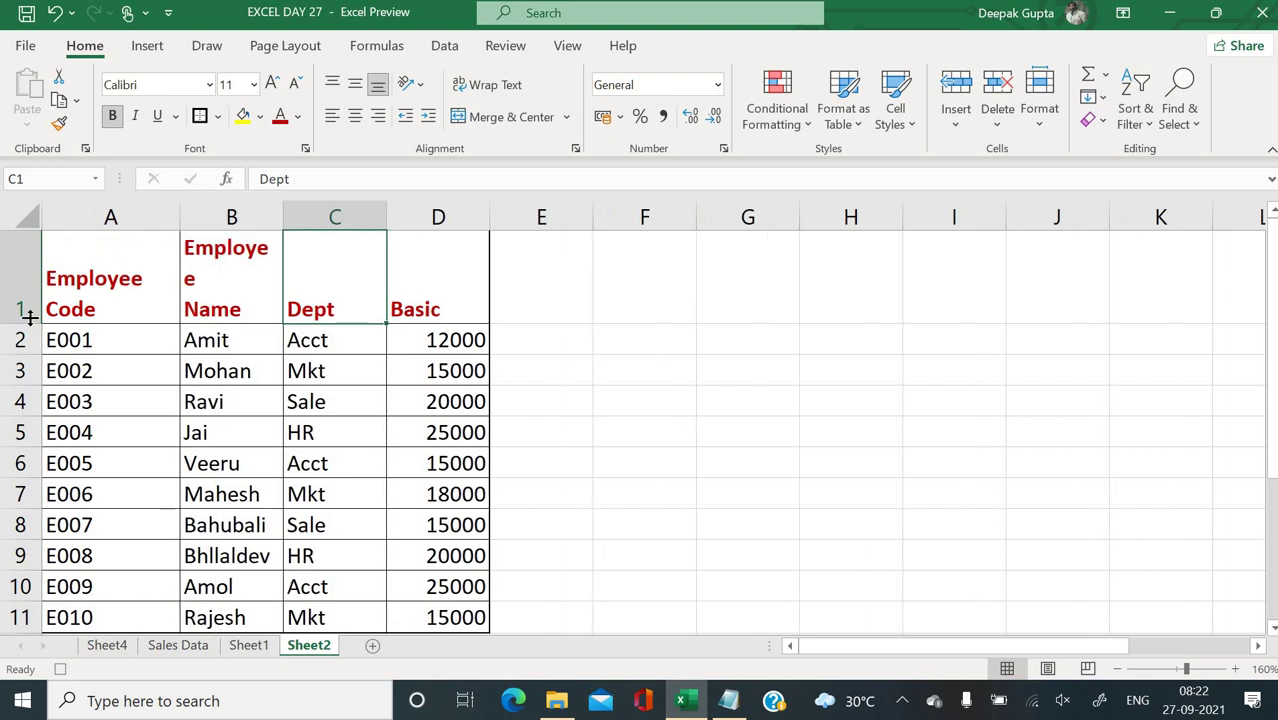
pyautogui.doubleClick(284, 227)
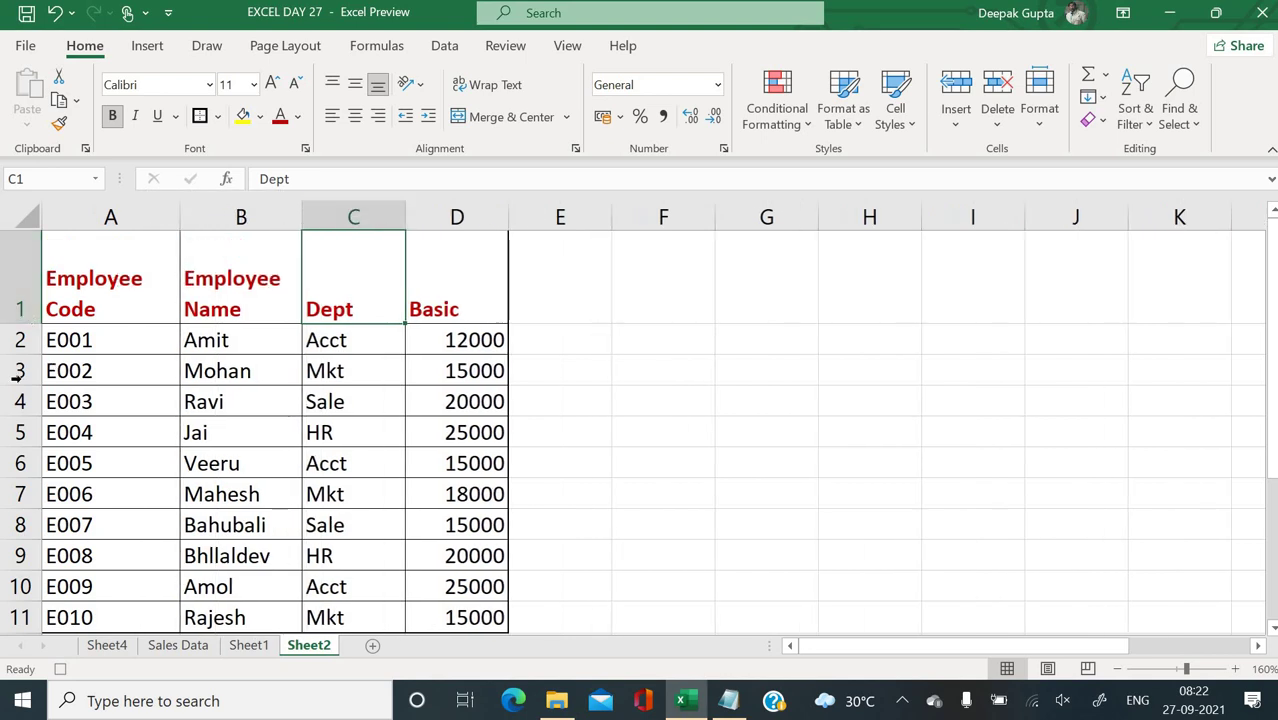
pyautogui.doubleClick(14, 323)
# Colour the employee records in A2:D11 blue.
pyautogui.click(371, 336)
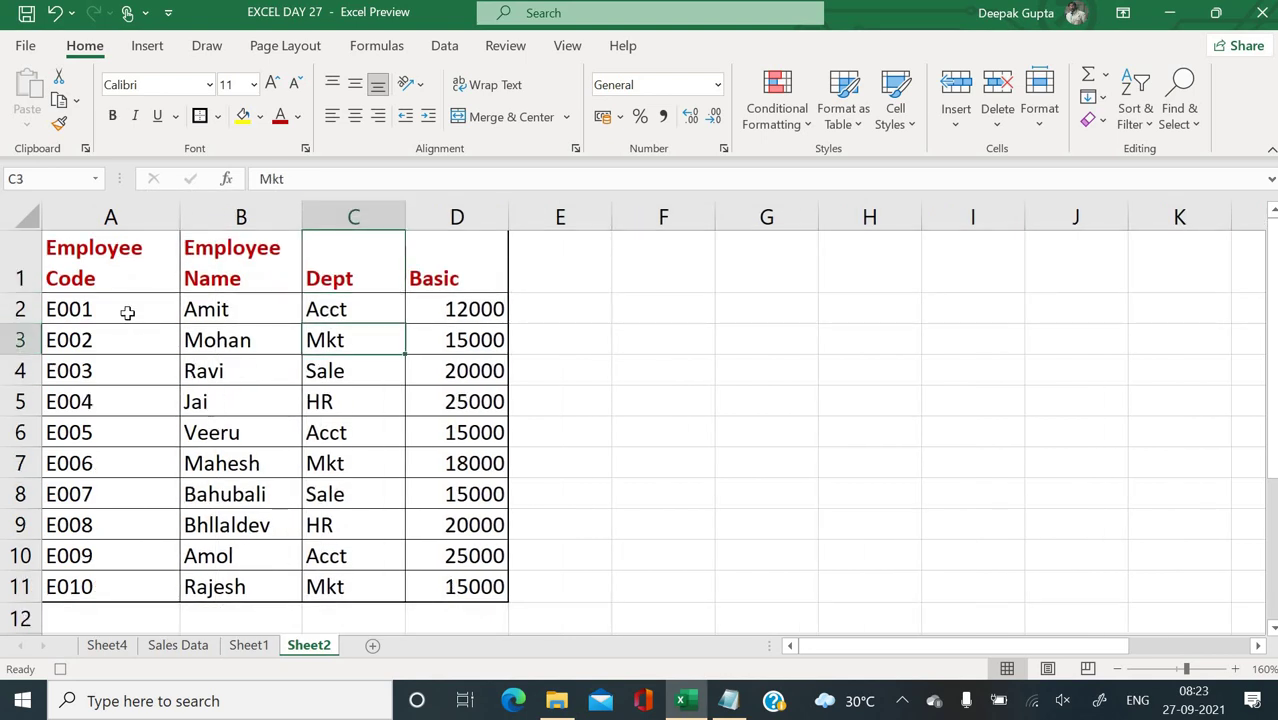
pyautogui.click(128, 312)
pyautogui.moveTo(396, 348); pyautogui.dragTo(462, 587)
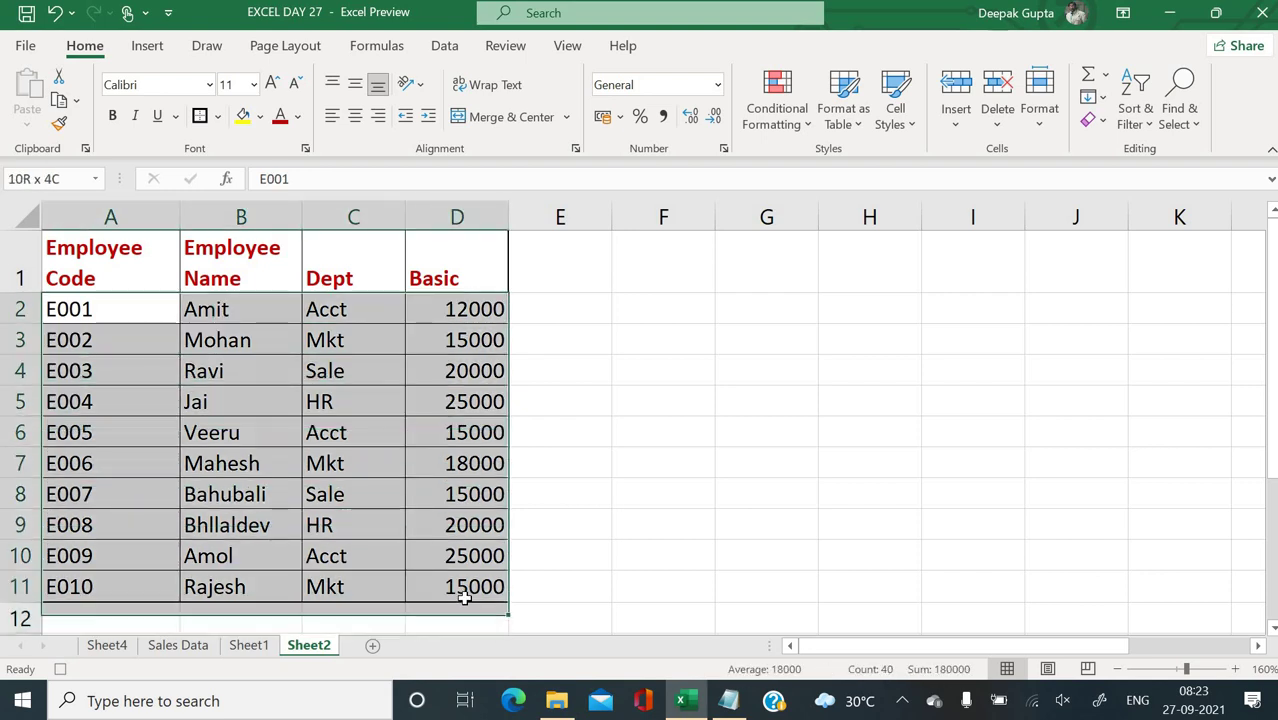
pyautogui.click(297, 116)
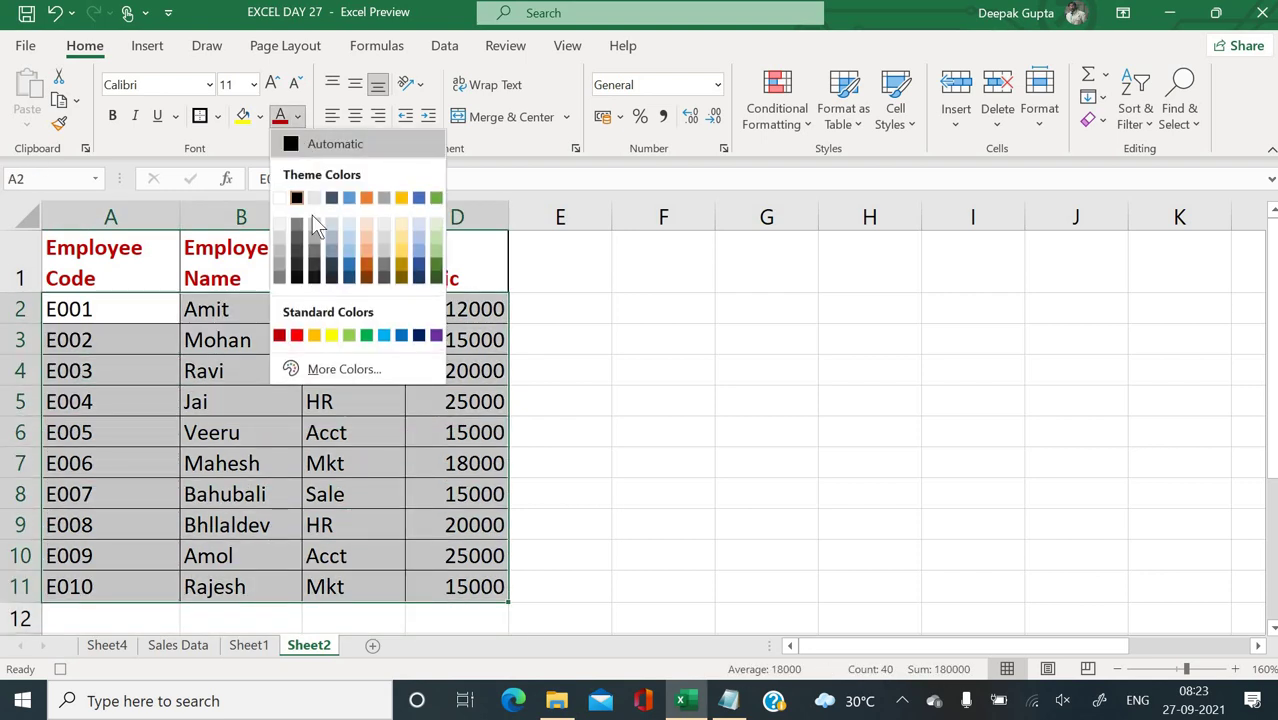
pyautogui.click(401, 336)
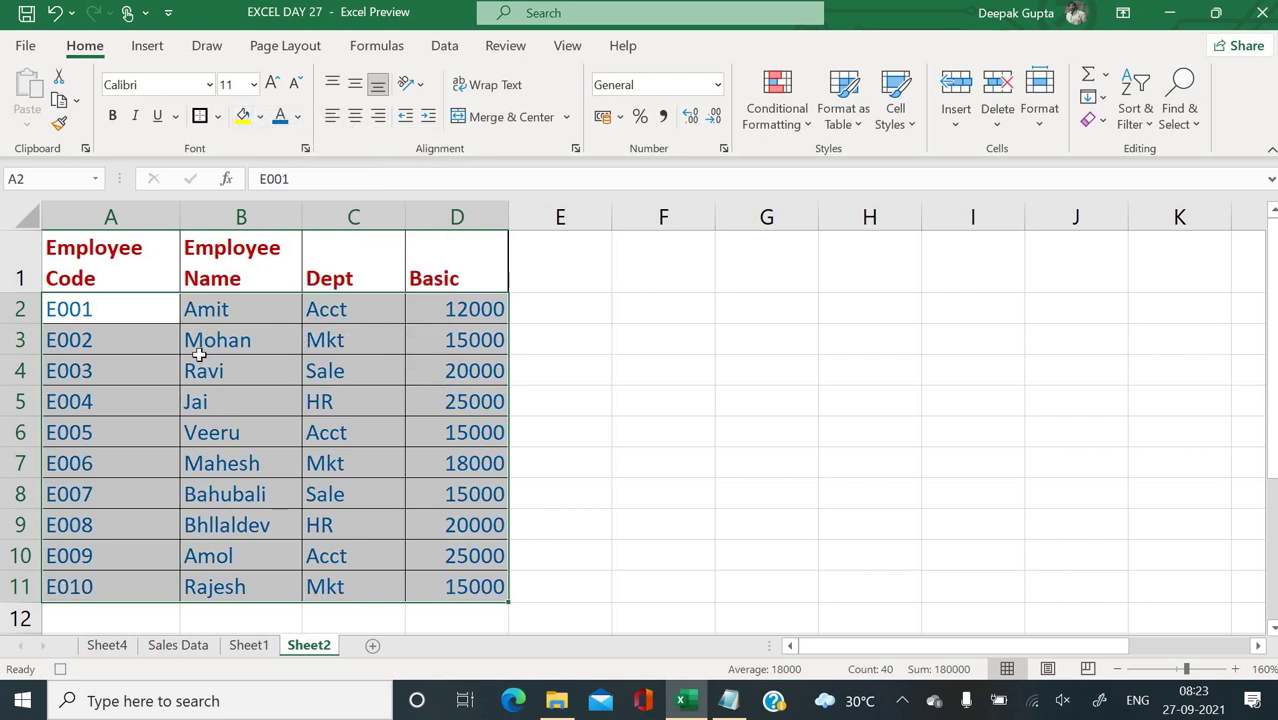
# Fill the whole table A1:D11 light orange.
pyautogui.moveTo(113, 280); pyautogui.dragTo(441, 591)
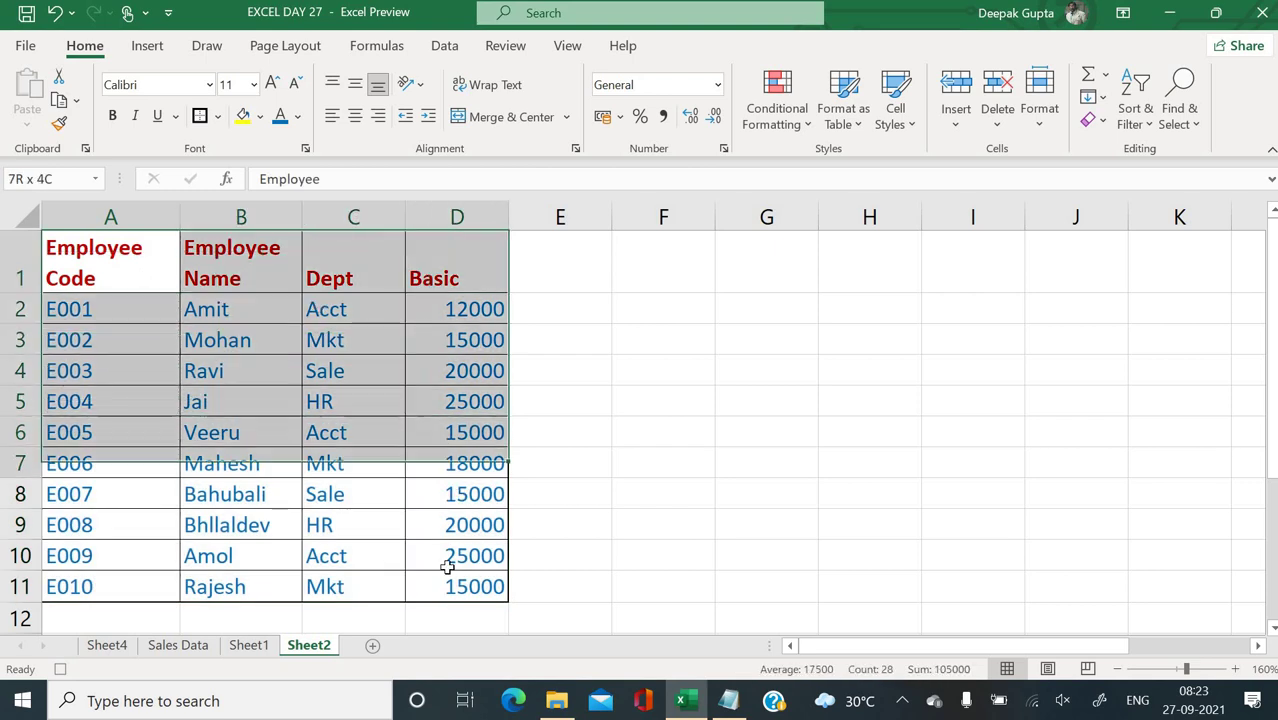
pyautogui.click(260, 116)
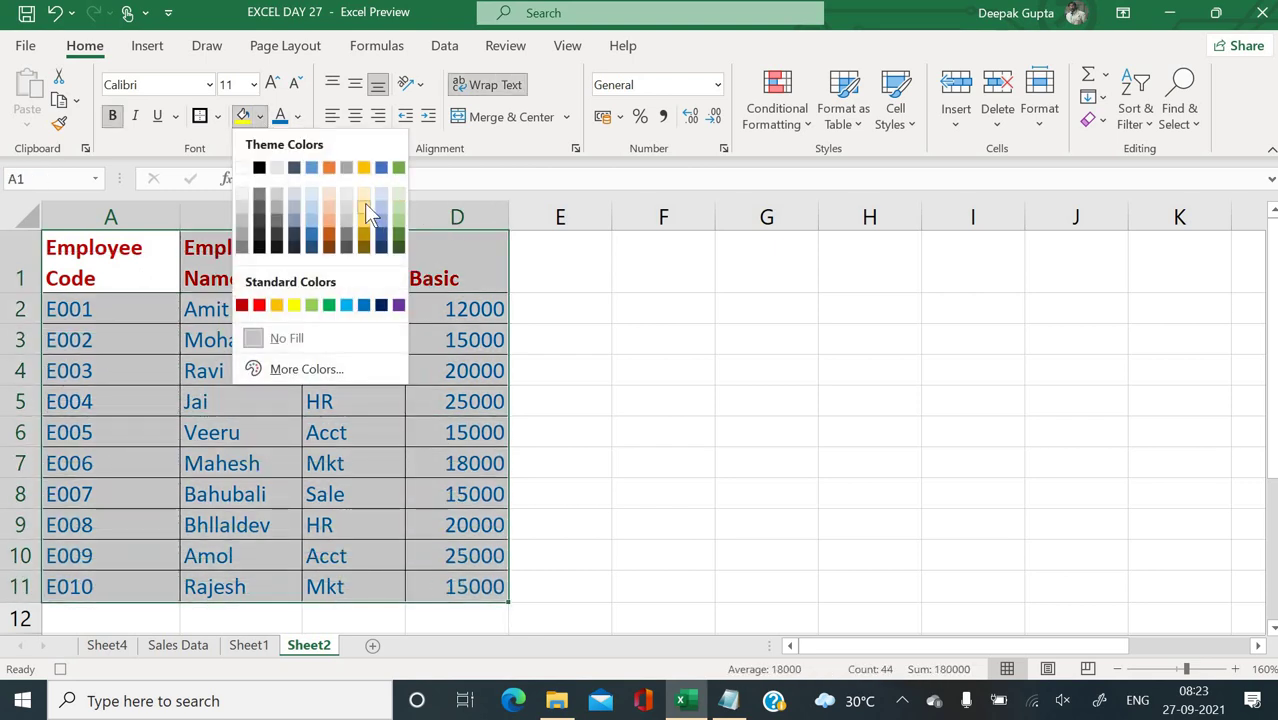
pyautogui.click(333, 207)
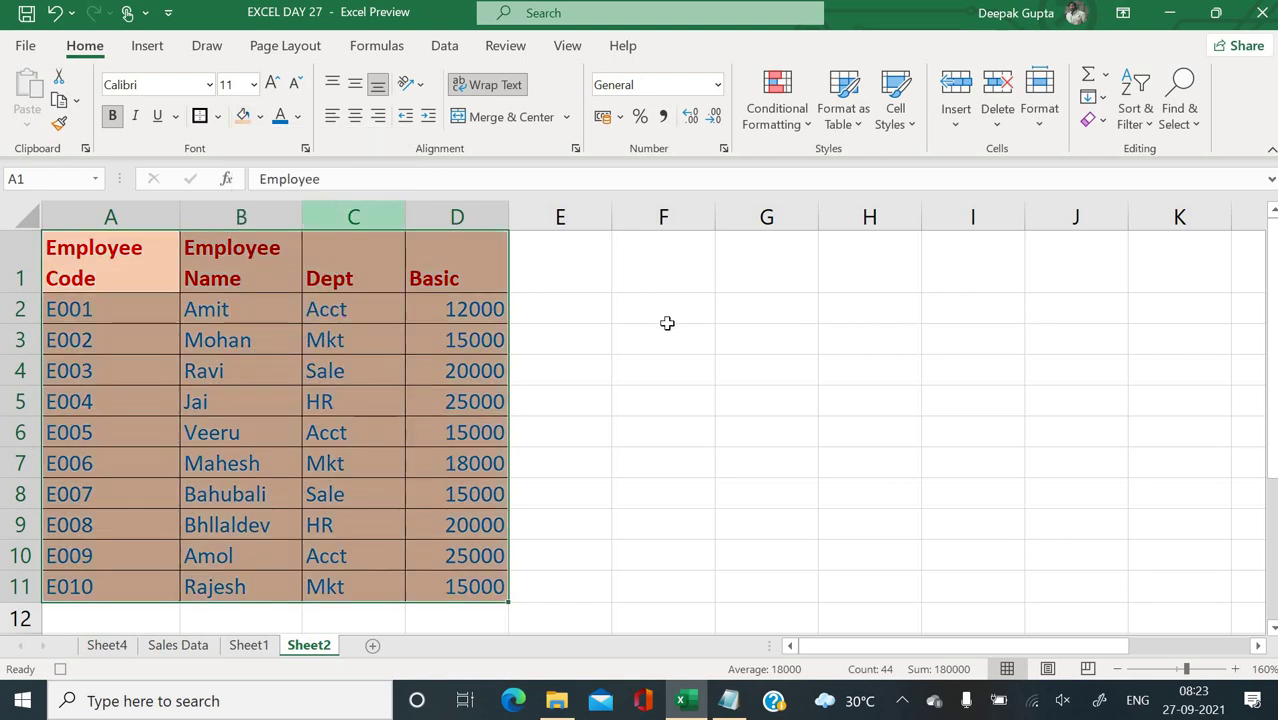
pyautogui.click(665, 318)
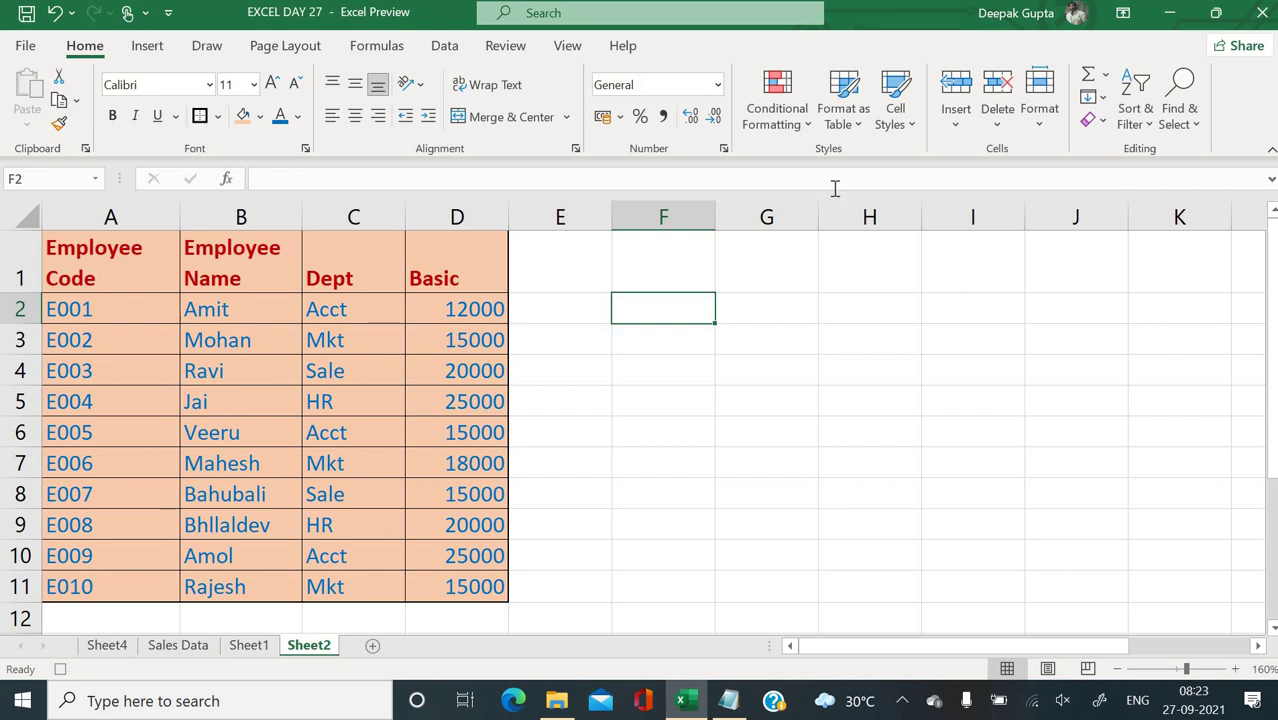
# Start recording a new macro via View > Macros, then select cells H3 and E3.
pyautogui.click(568, 47)
pyautogui.click(1022, 128)
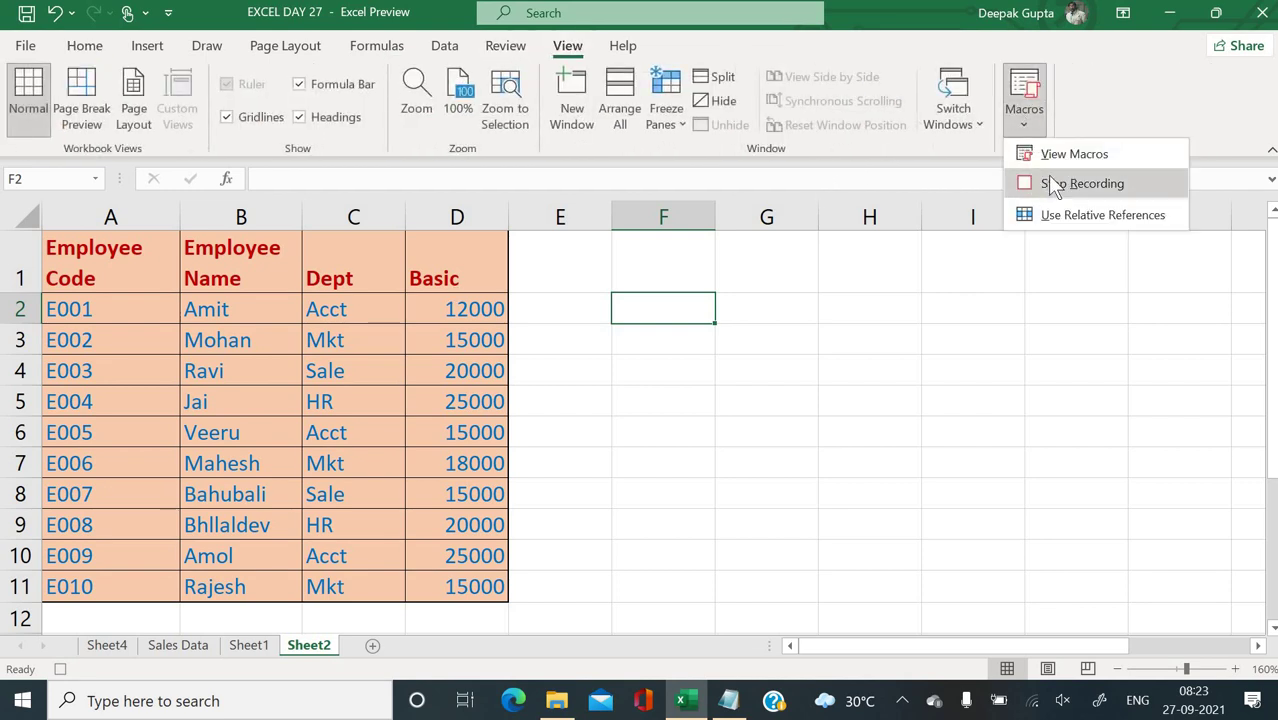
pyautogui.click(1048, 180)
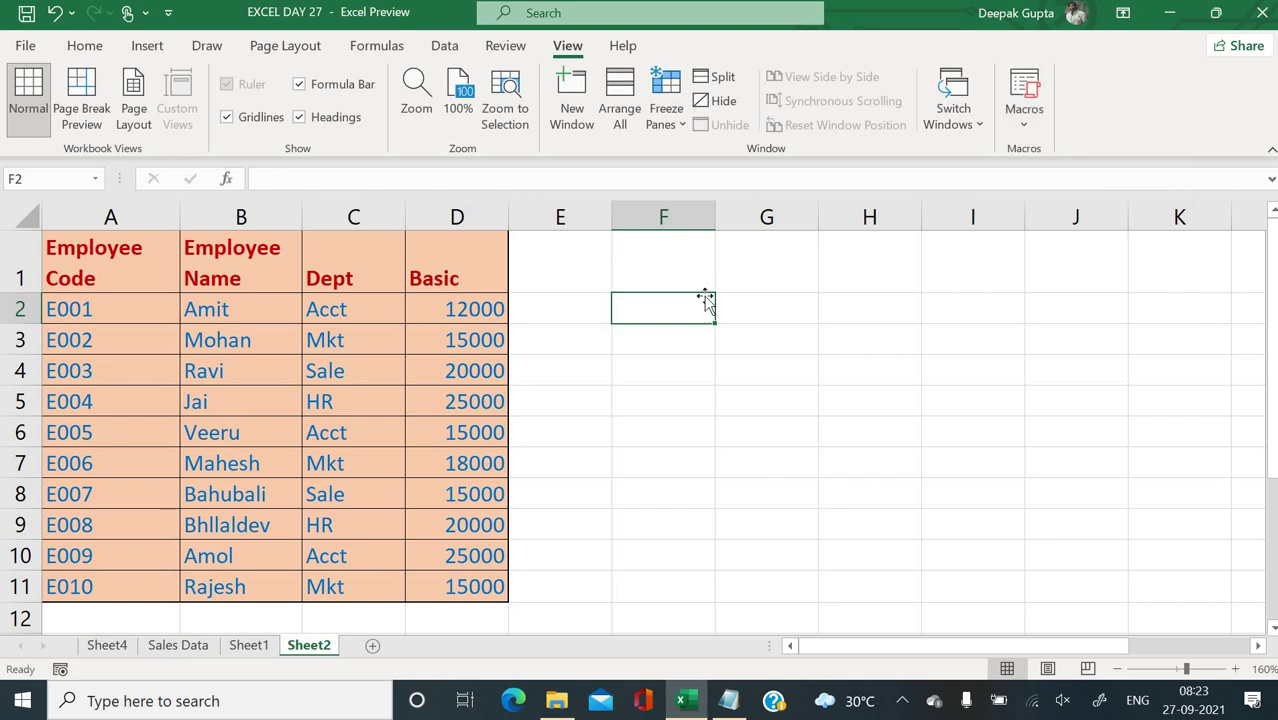
pyautogui.click(836, 338)
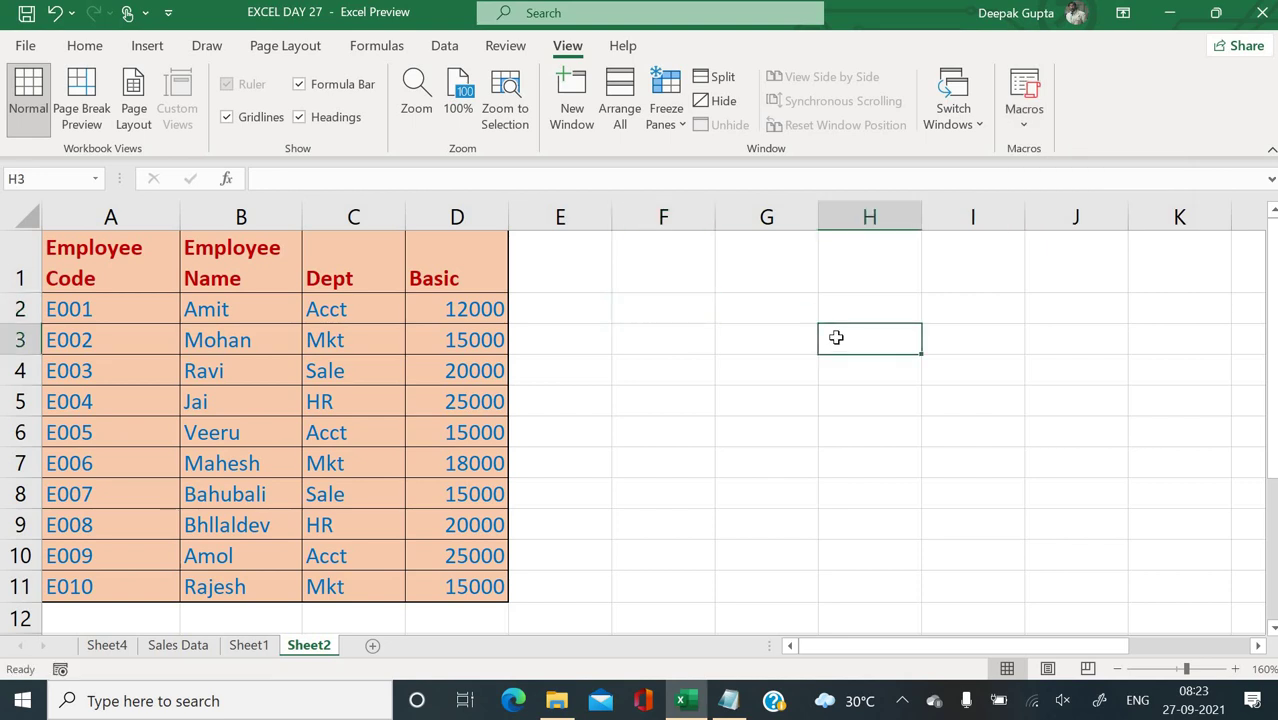
pyautogui.click(576, 330)
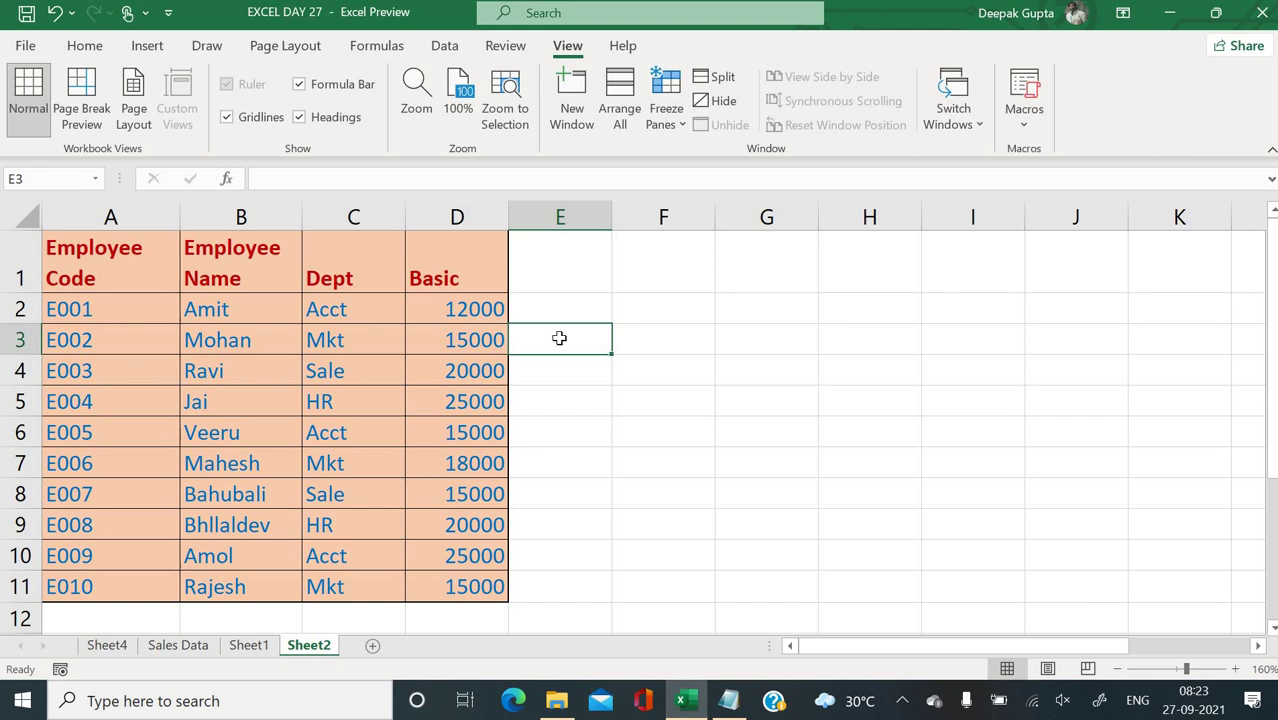
# Add Sheet3 and compare its replicated employee table, with blank A1, against Sheet2.
pyautogui.click(376, 645)
pyautogui.click(181, 245)
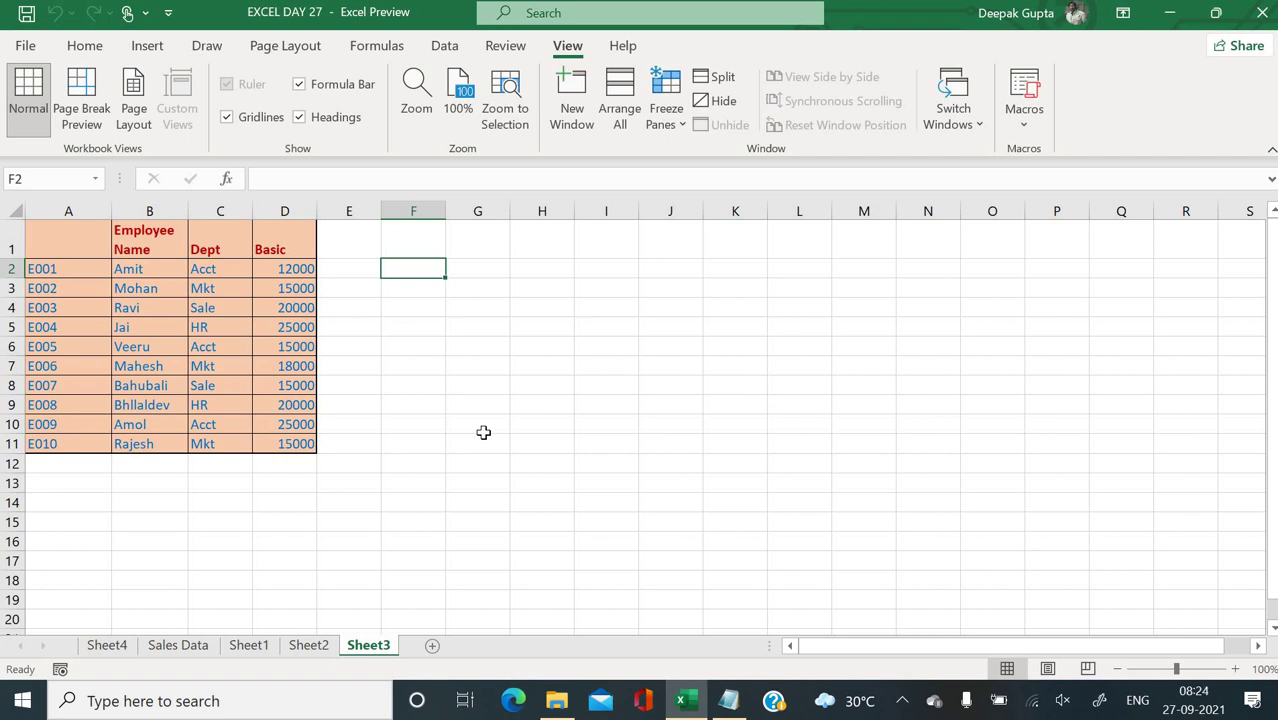
pyautogui.click(256, 464)
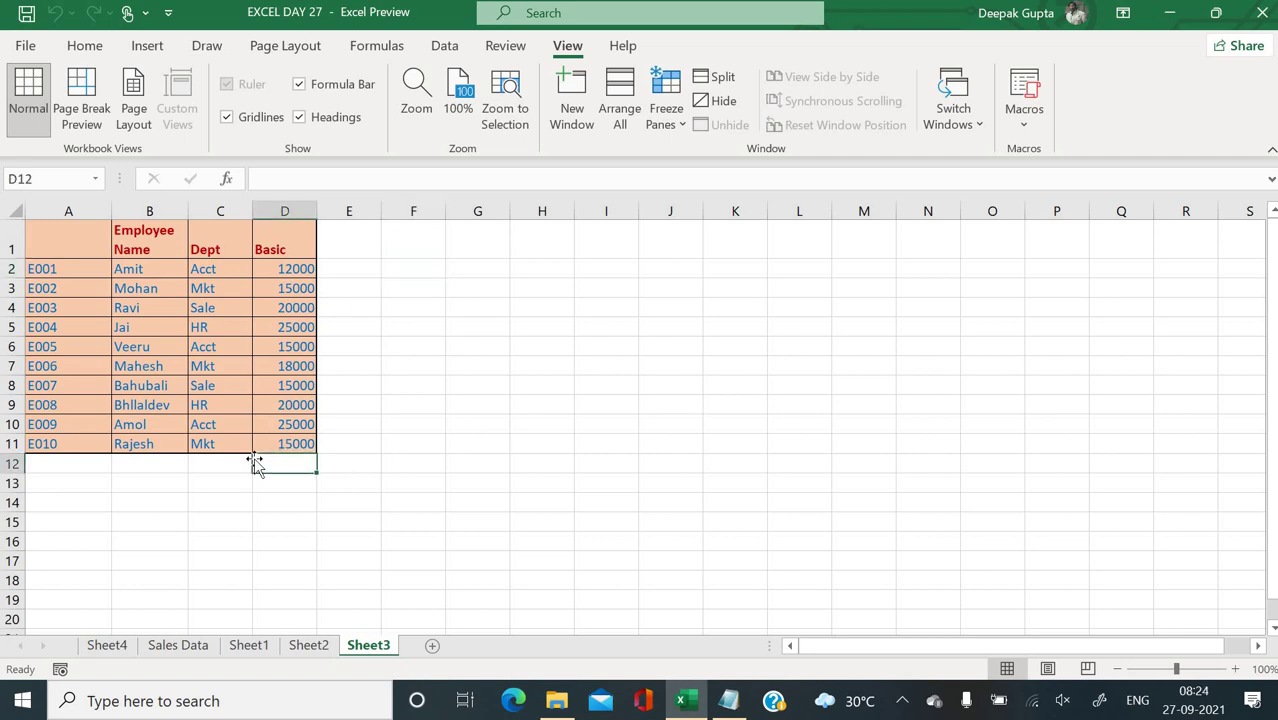
pyautogui.click(58, 238)
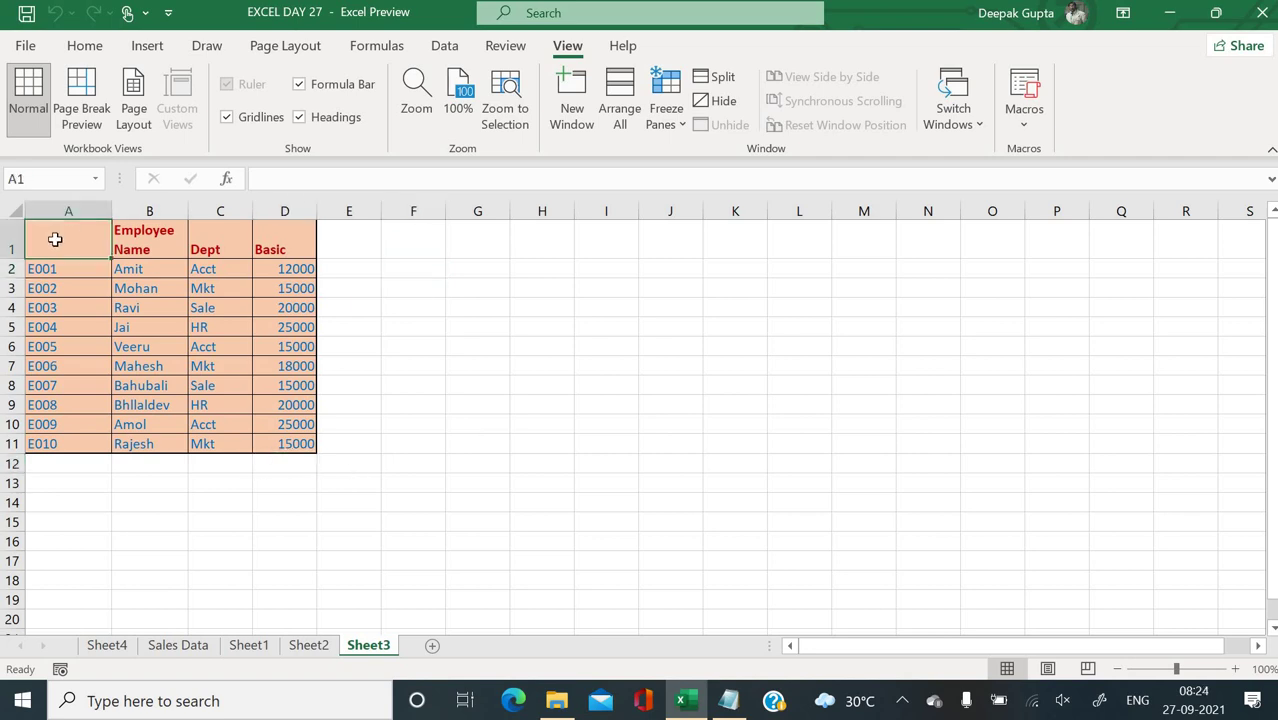
pyautogui.click(312, 649)
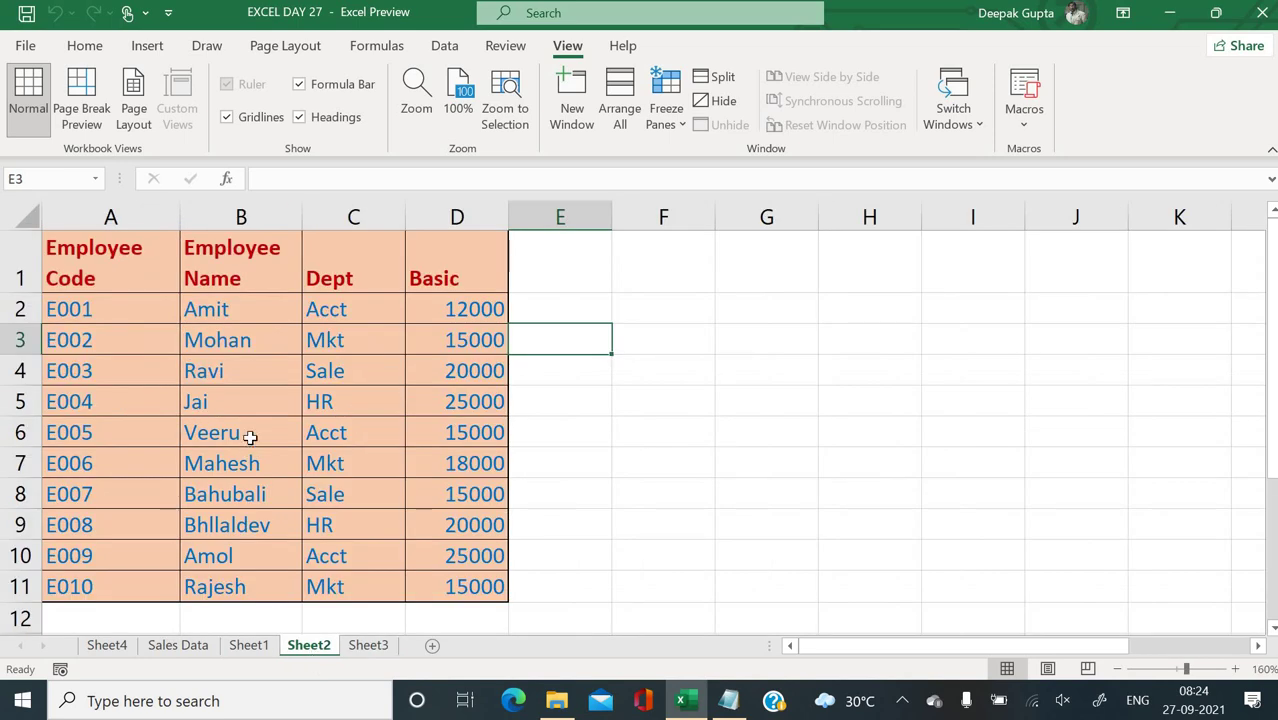
pyautogui.click(370, 648)
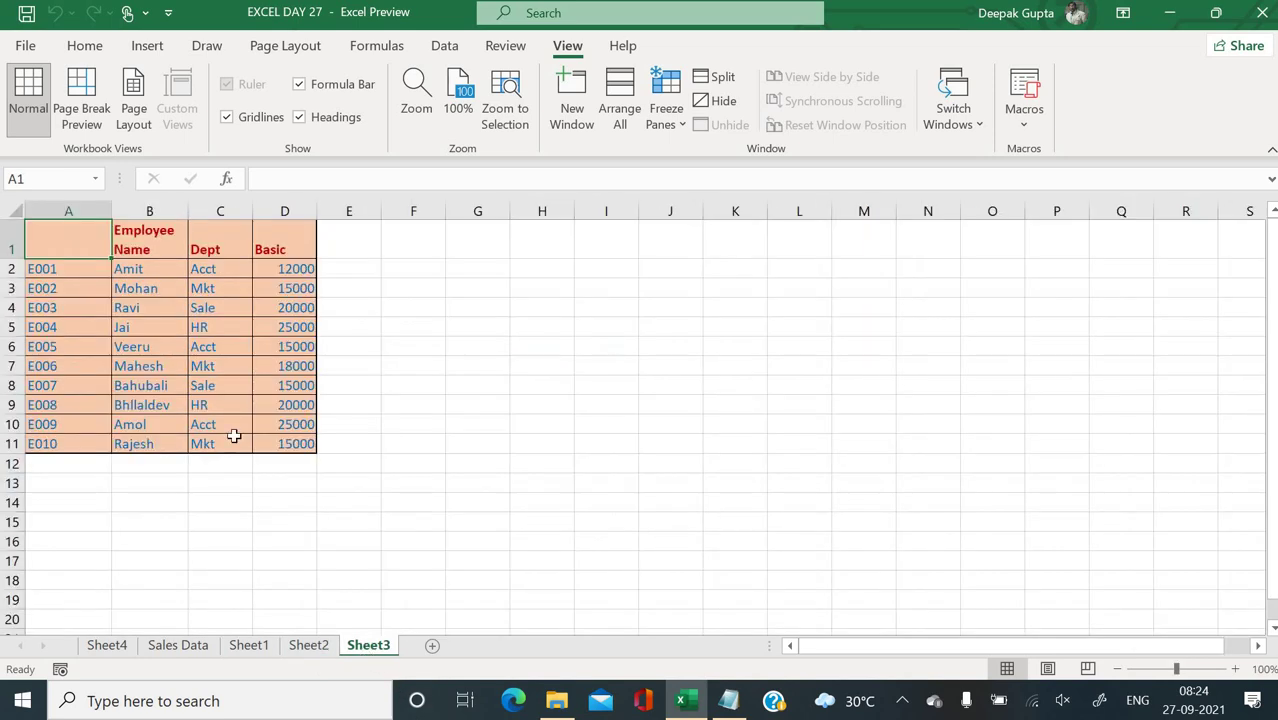
pyautogui.click(172, 360)
pyautogui.click(64, 235)
pyautogui.click(104, 50)
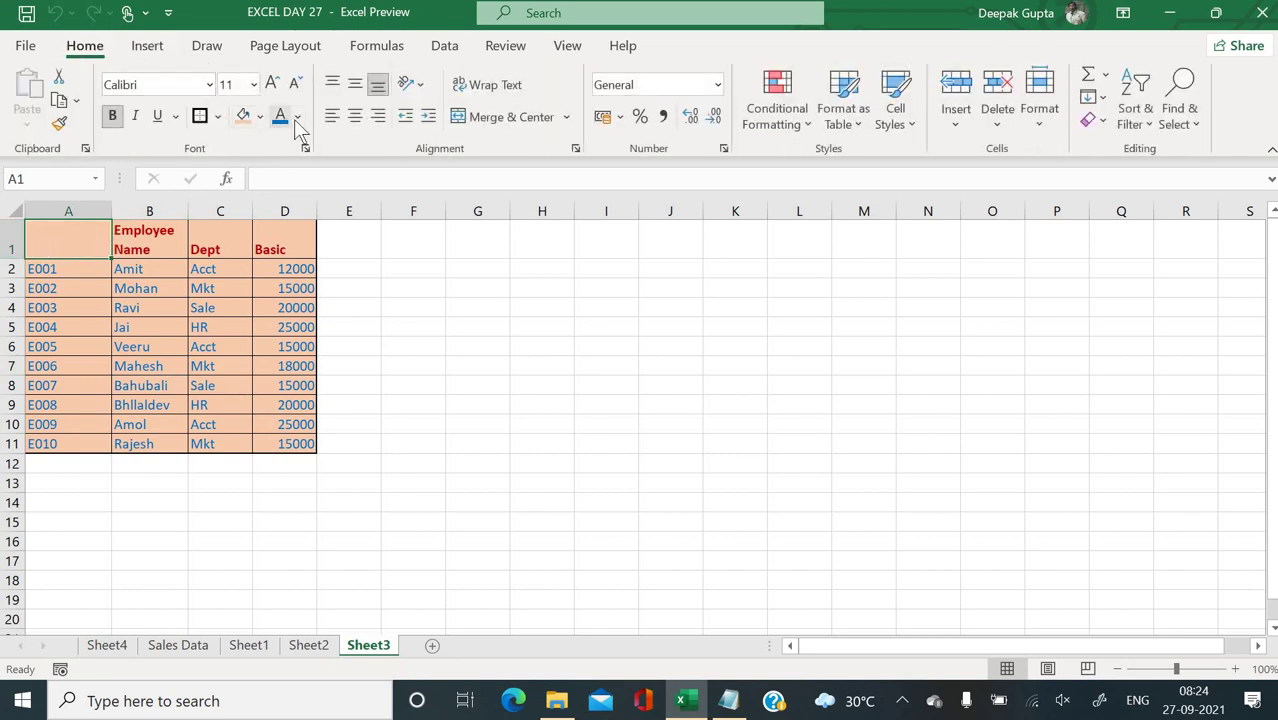
pyautogui.click(297, 117)
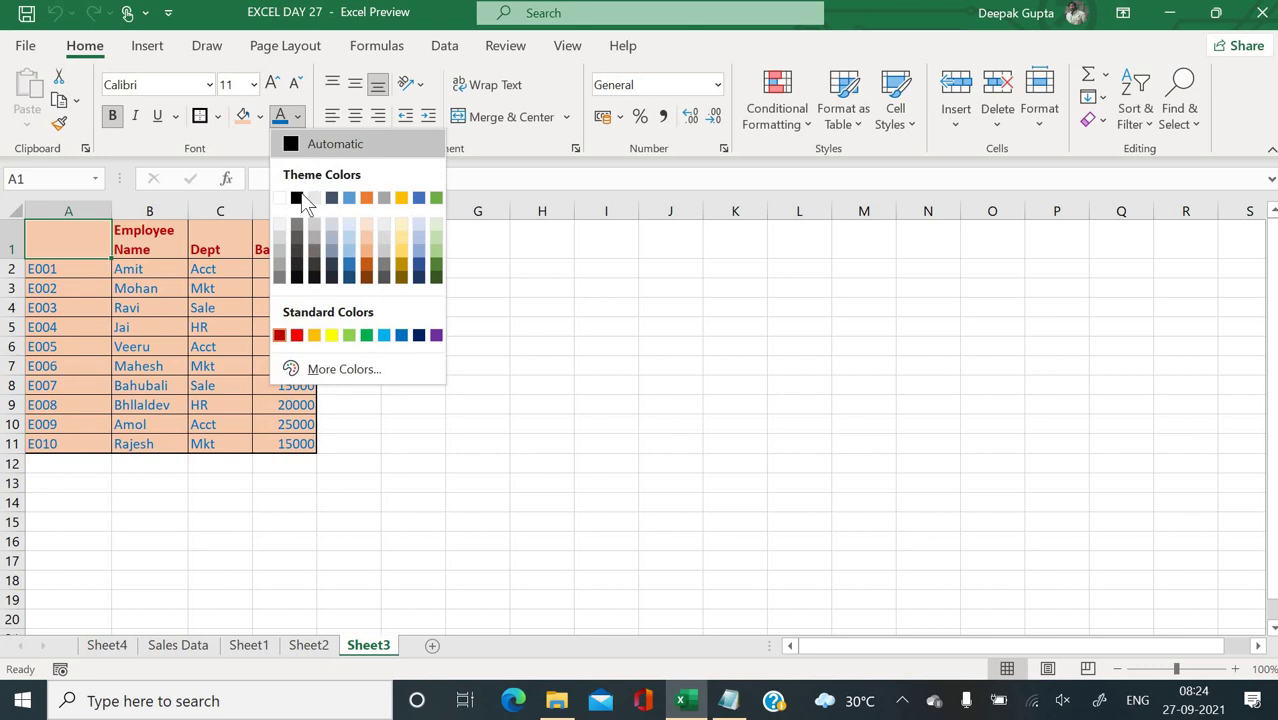
pyautogui.click(279, 336)
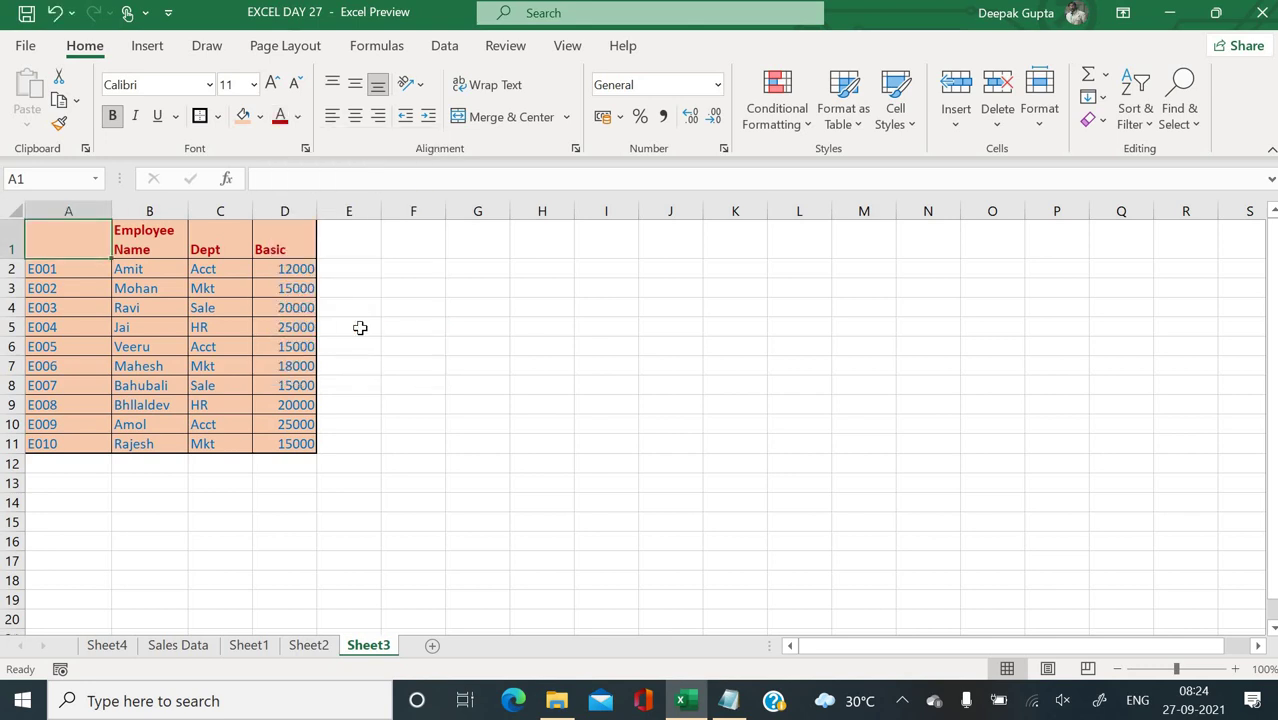
pyautogui.click(359, 328)
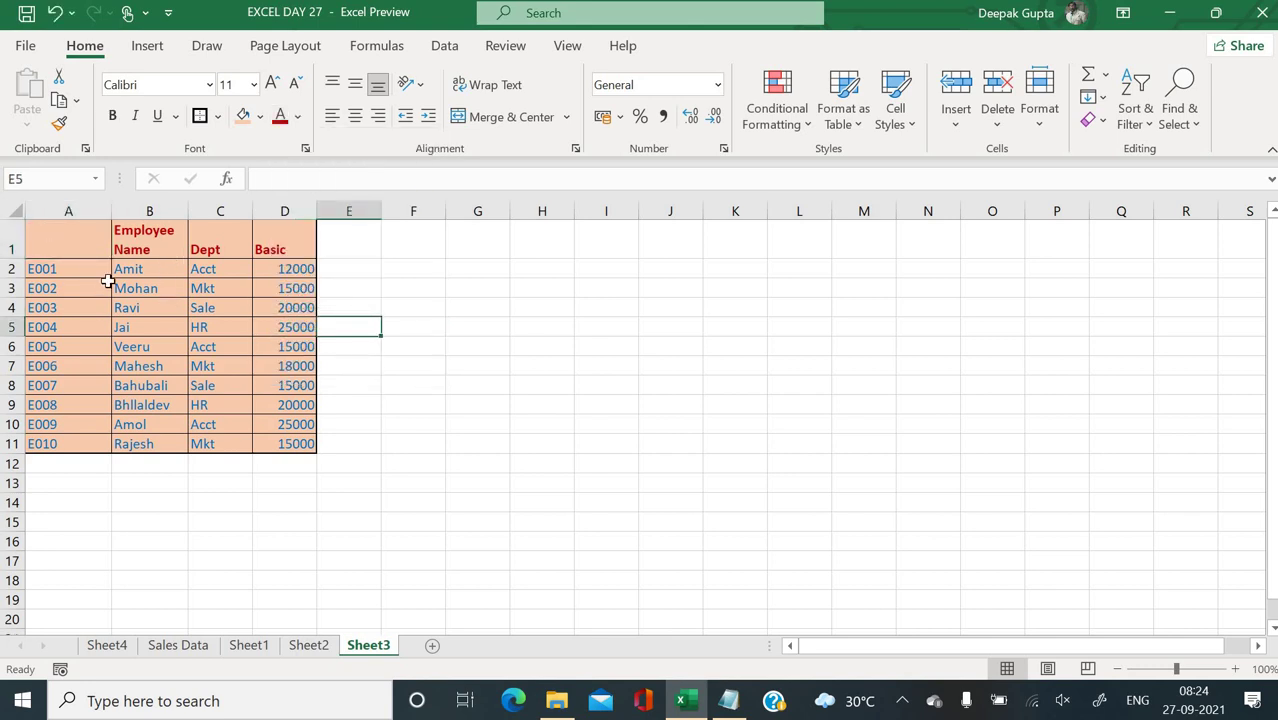
pyautogui.click(135, 289)
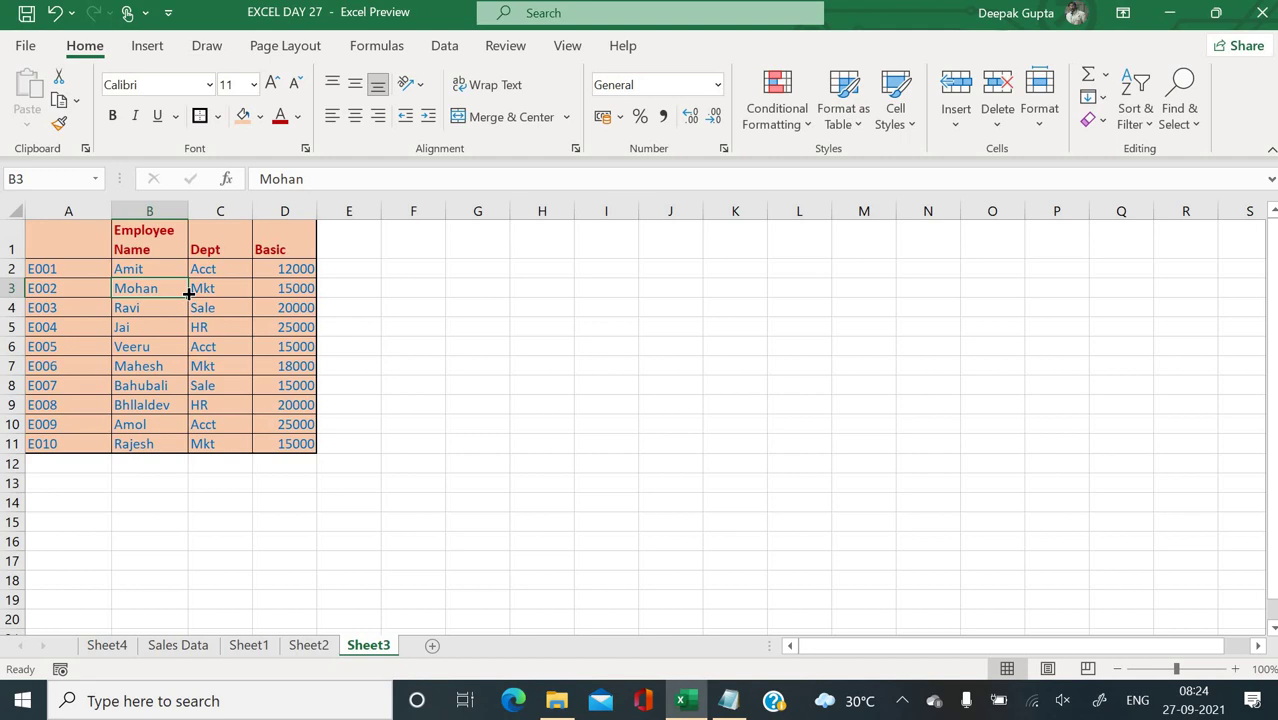
pyautogui.click(390, 330)
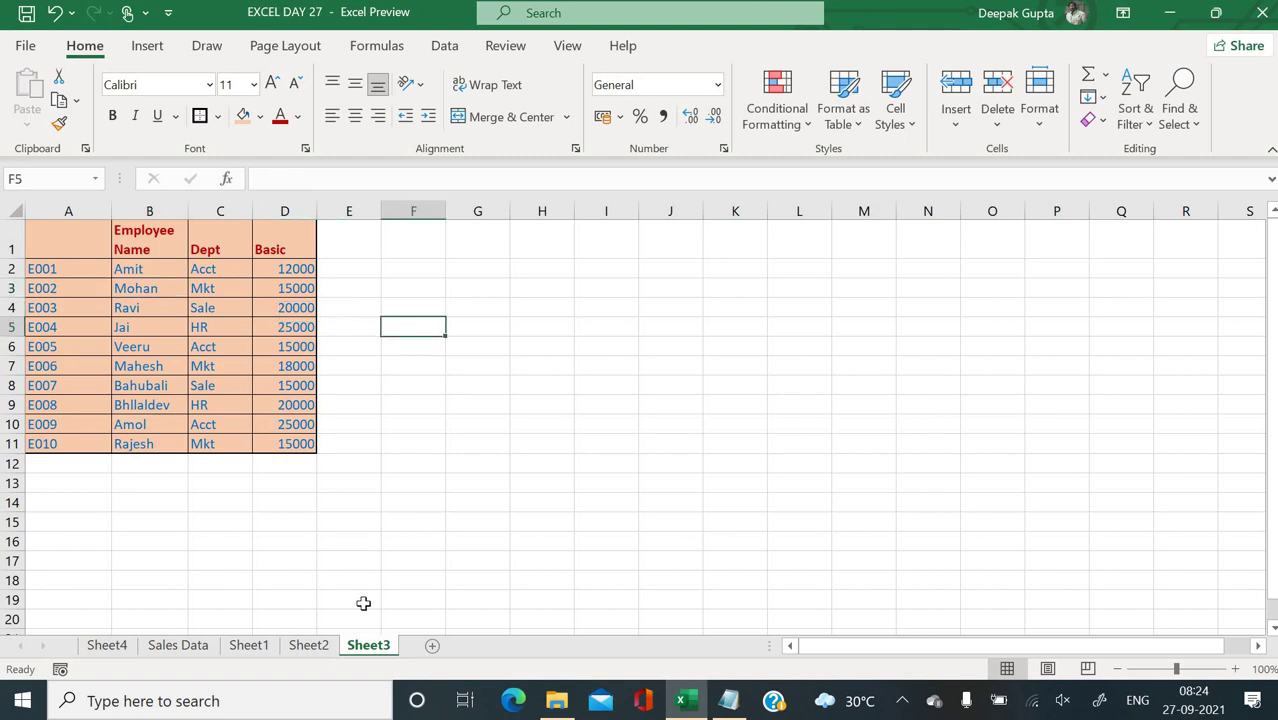
# Compare the Sheet2 and Sheet3 tables, checking empty cells E9, E8, E6 and F2.
pyautogui.click(310, 645)
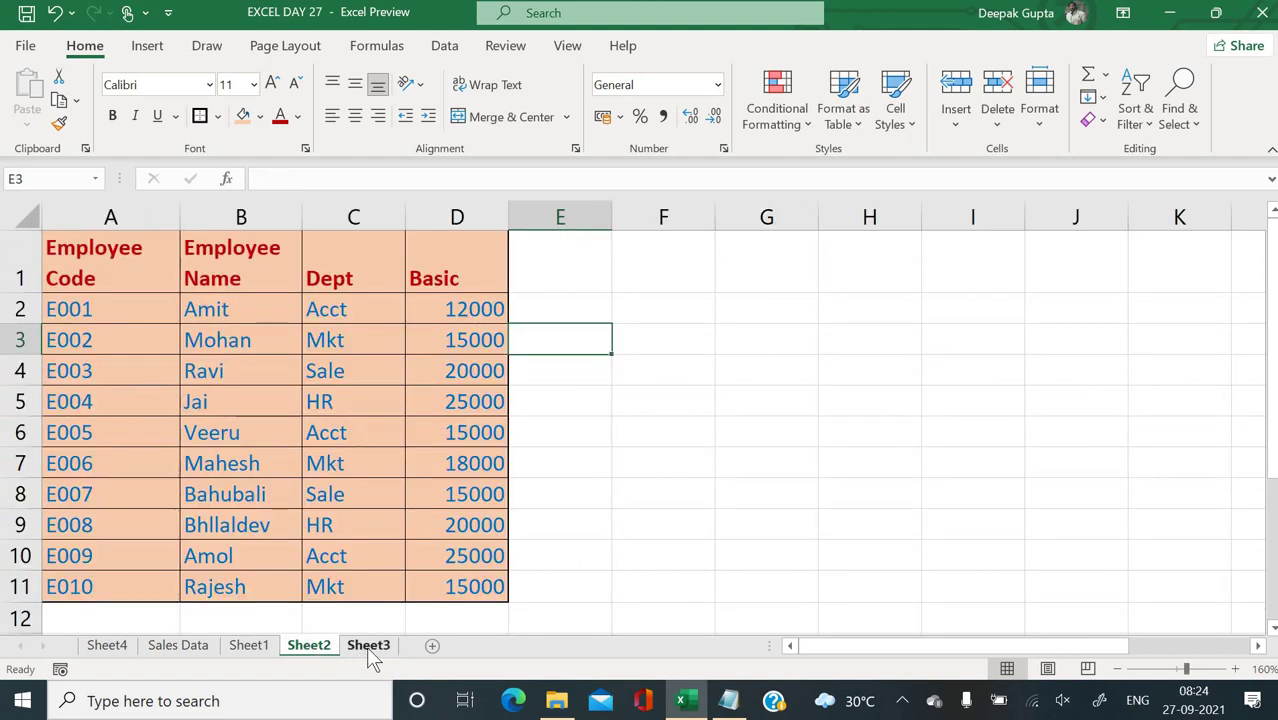
pyautogui.click(366, 646)
pyautogui.click(318, 648)
pyautogui.click(544, 537)
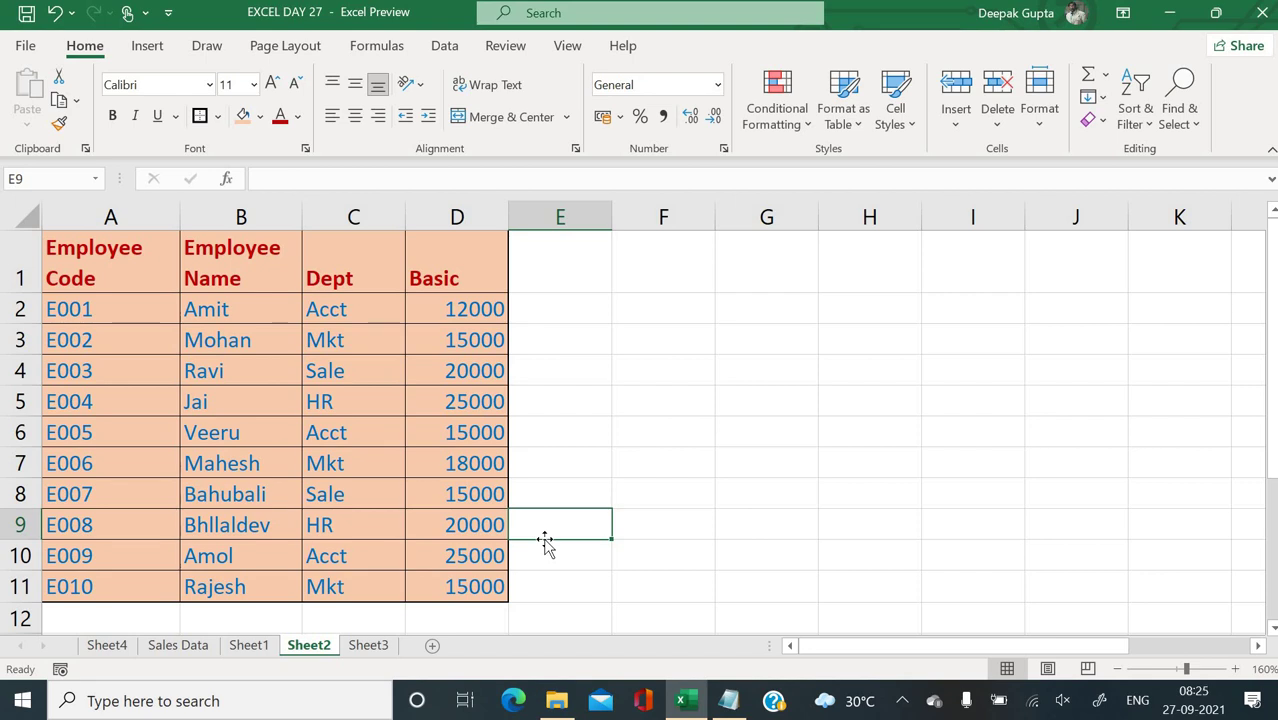
pyautogui.click(593, 490)
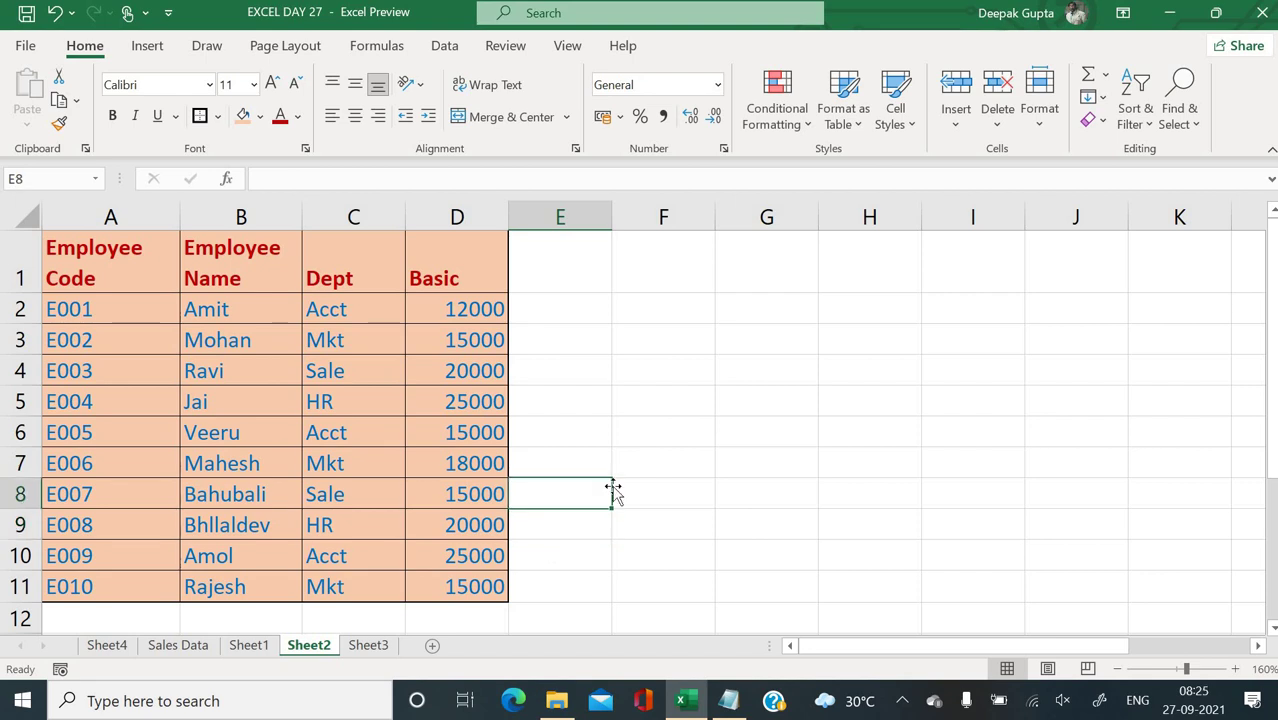
pyautogui.click(570, 431)
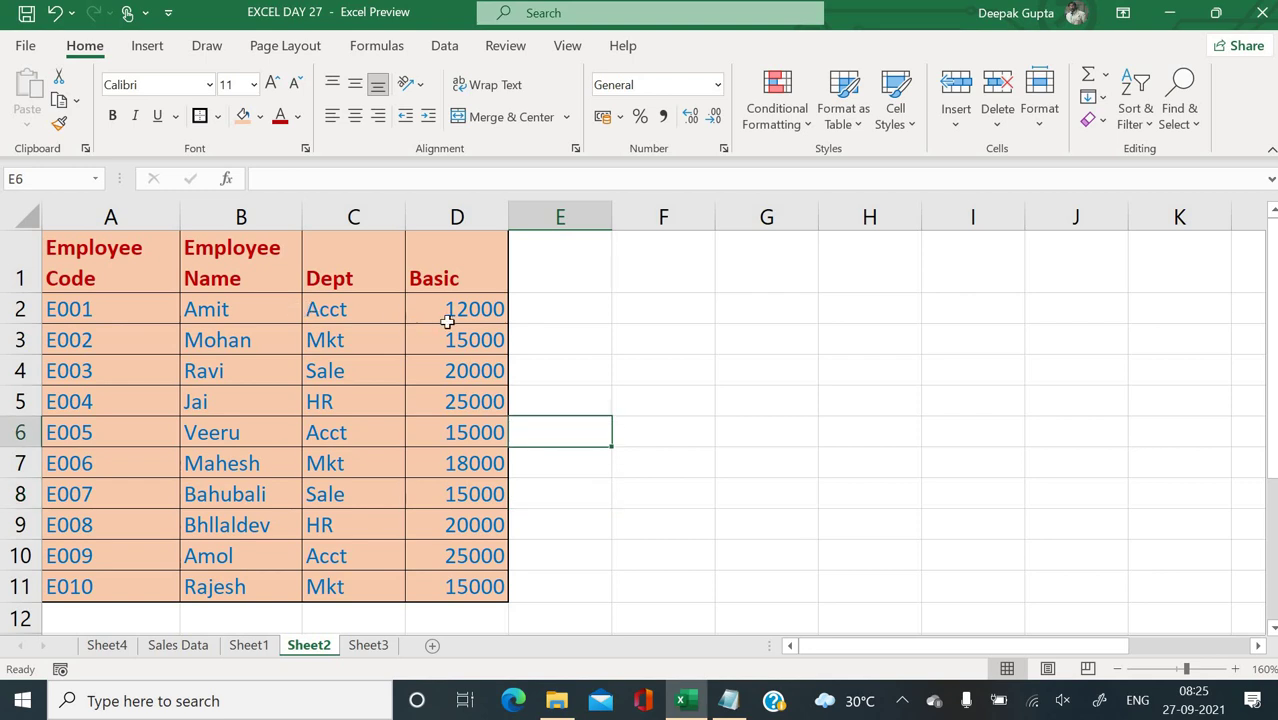
pyautogui.click(616, 308)
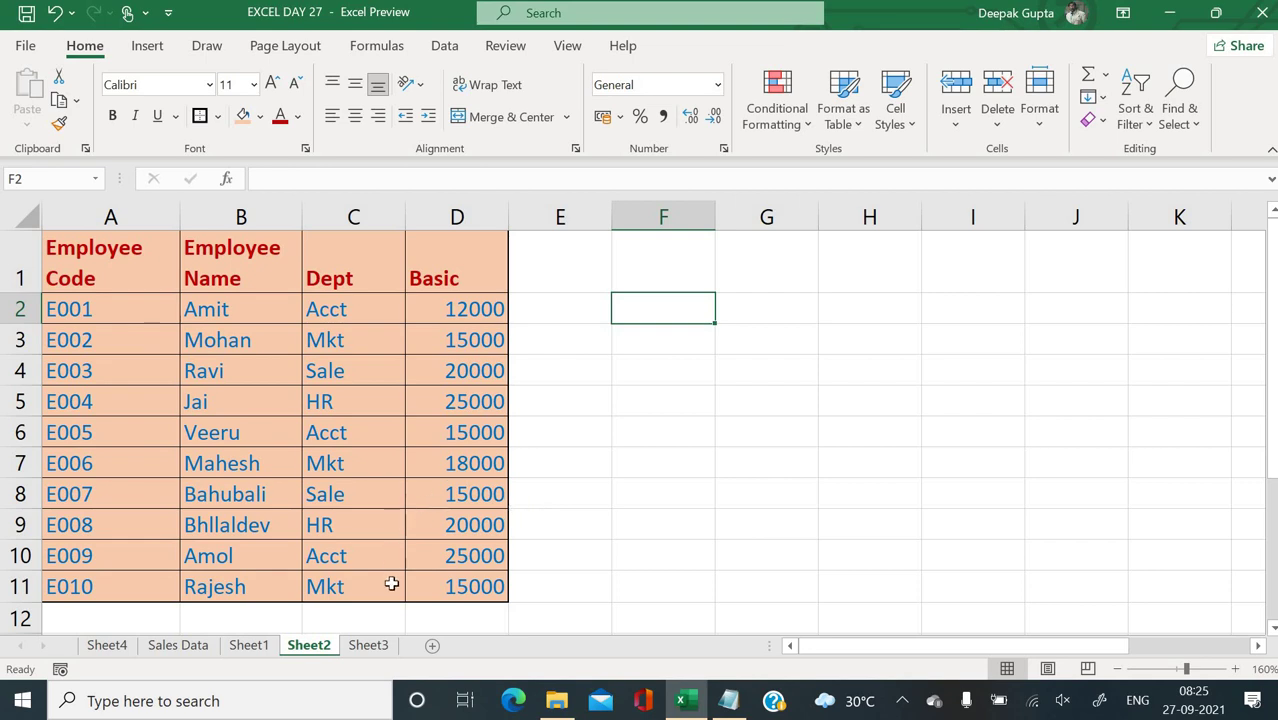
# Insert the new worksheet Sheet5 and select cell E5.
pyautogui.click(432, 645)
pyautogui.click(177, 346)
pyautogui.click(337, 302)
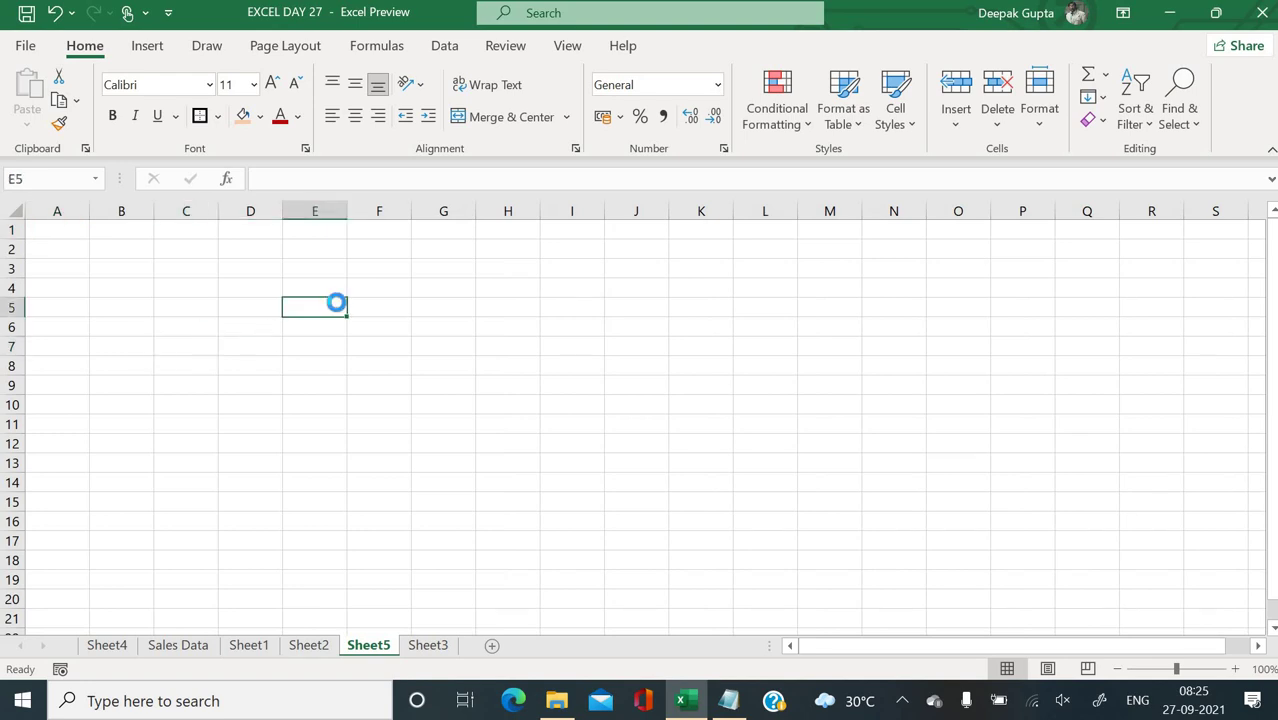
pyautogui.scroll(2, 337, 302)
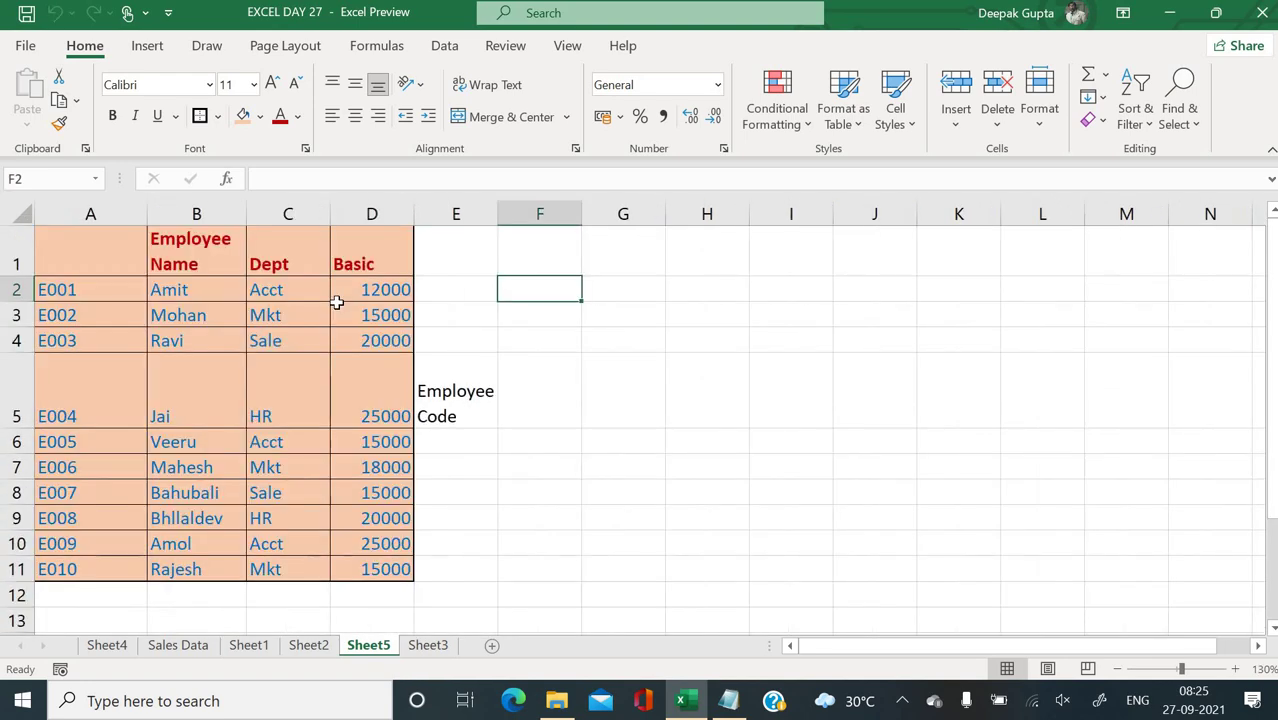
# Move the Employee Code heading from E5 to A1 and make it bold red.
pyautogui.click(469, 390)
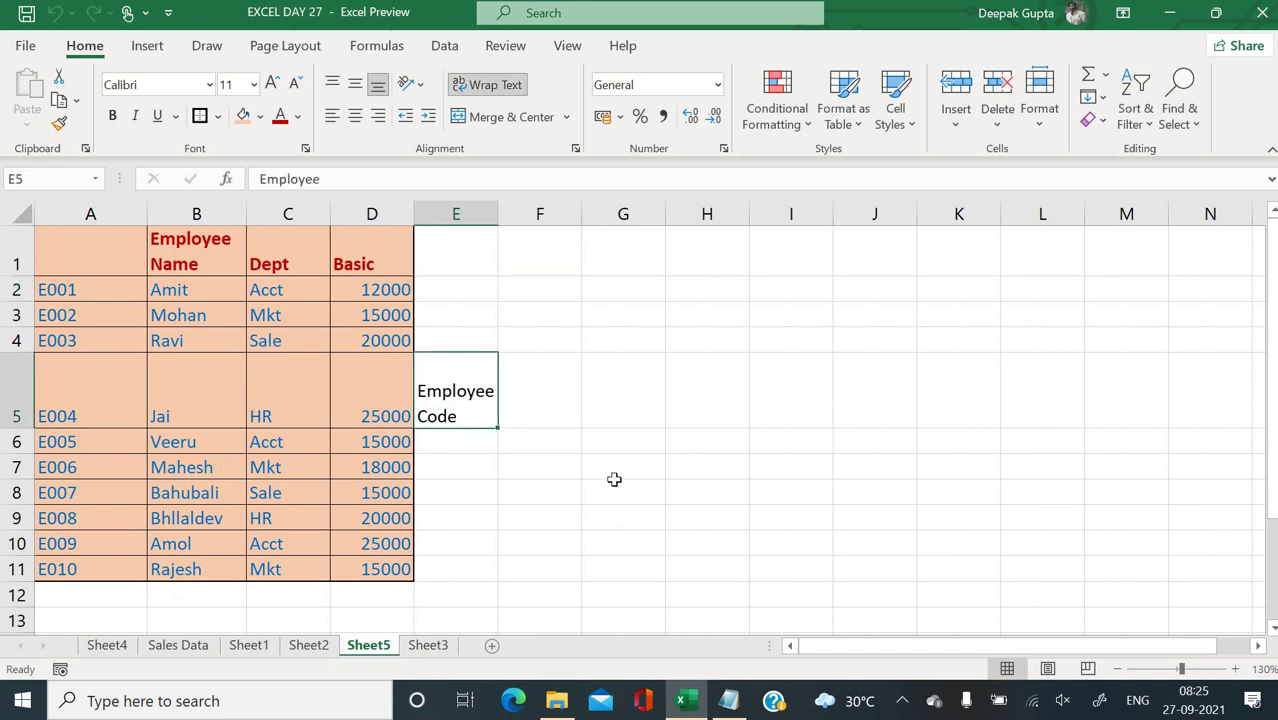
pyautogui.hotkey('ctrl', 'c')
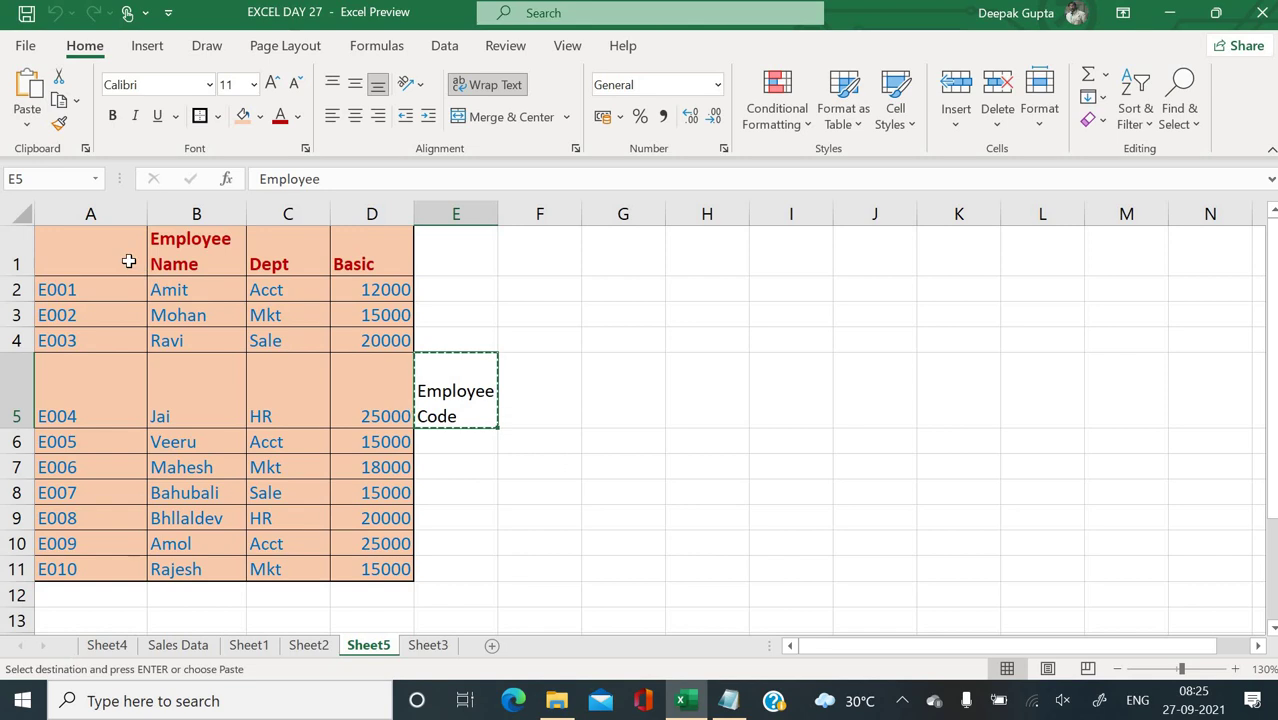
pyautogui.click(129, 261)
pyautogui.press('Return')
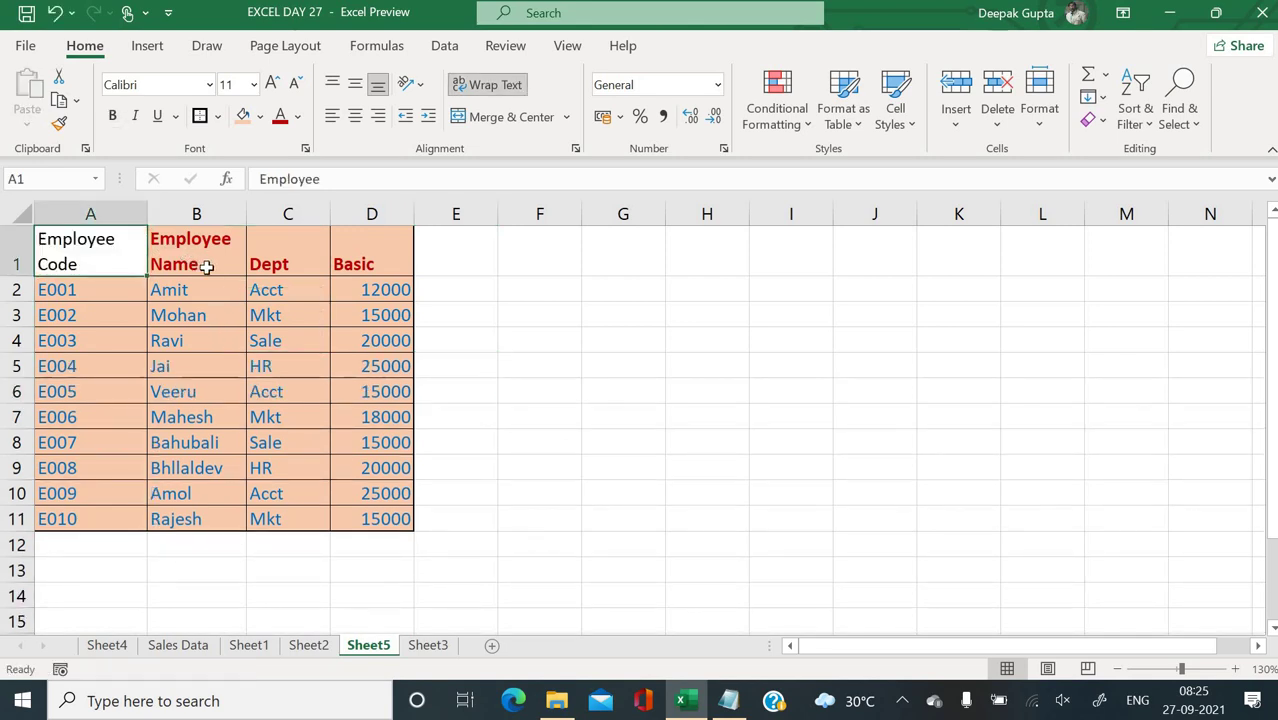
pyautogui.click(280, 116)
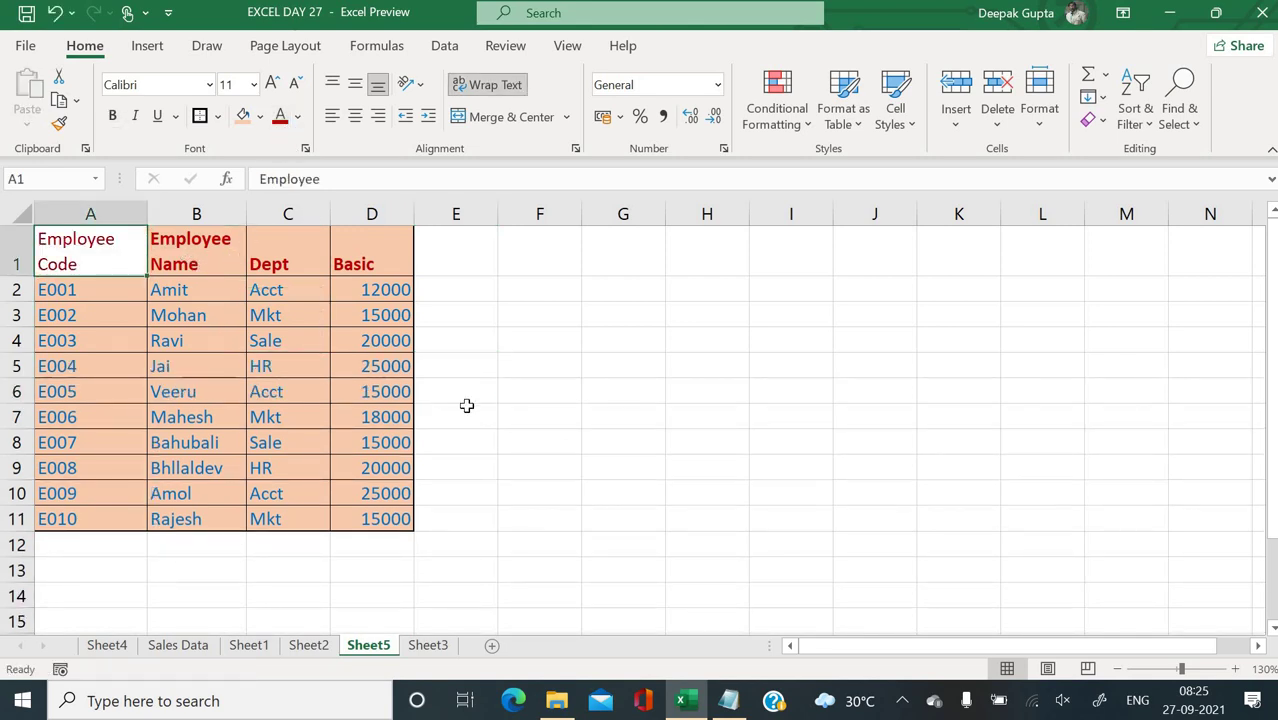
pyautogui.click(113, 116)
pyautogui.click(553, 346)
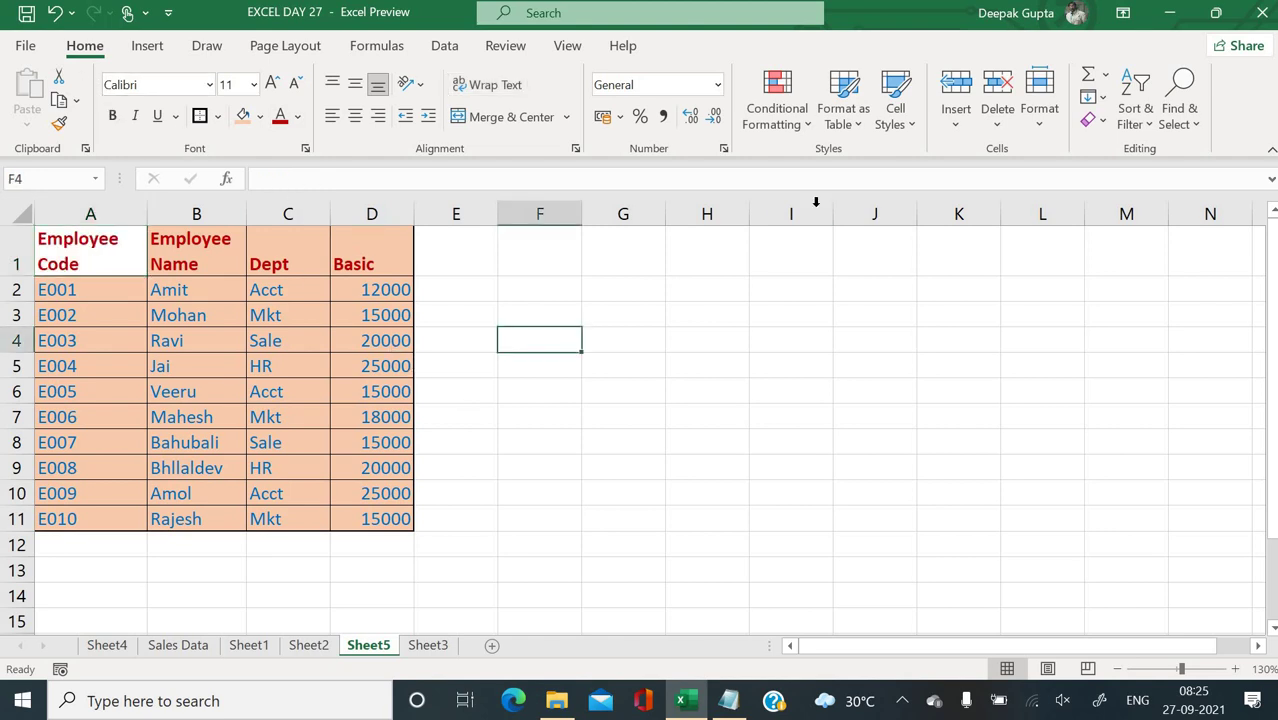
# Bring up the Record Macro setup and cancel it without recording.
pyautogui.click(569, 47)
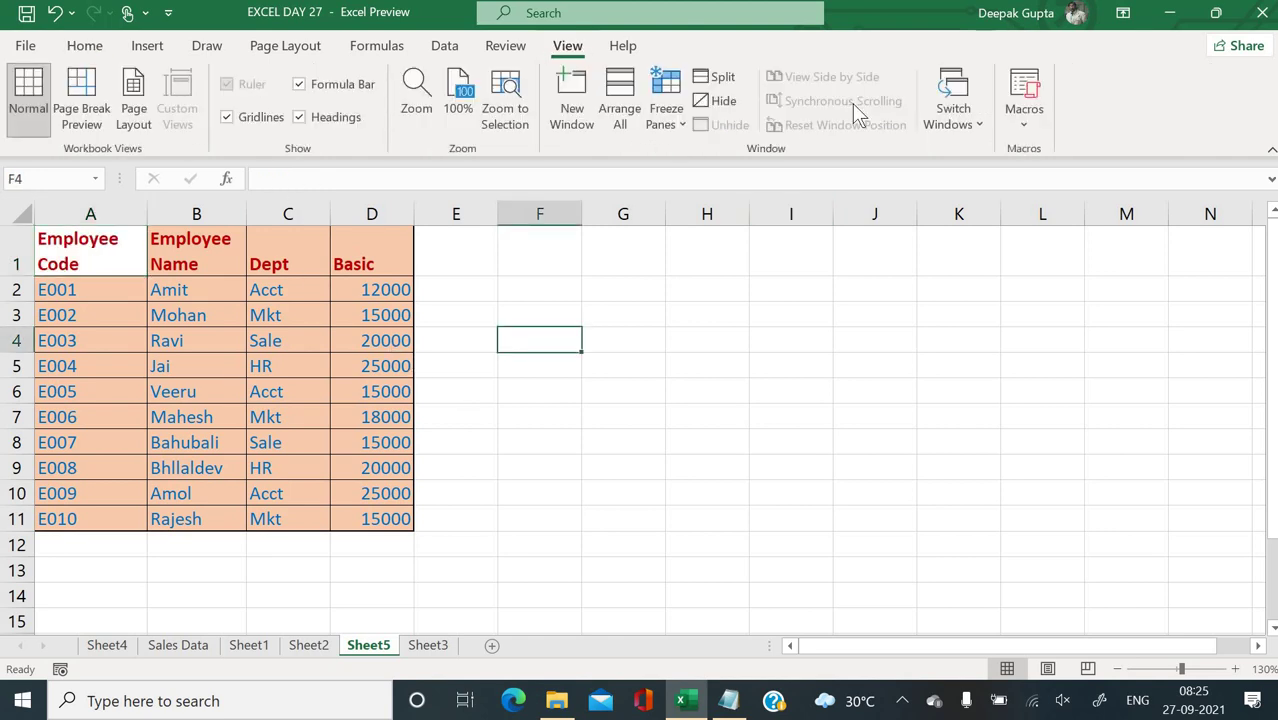
pyautogui.click(1023, 124)
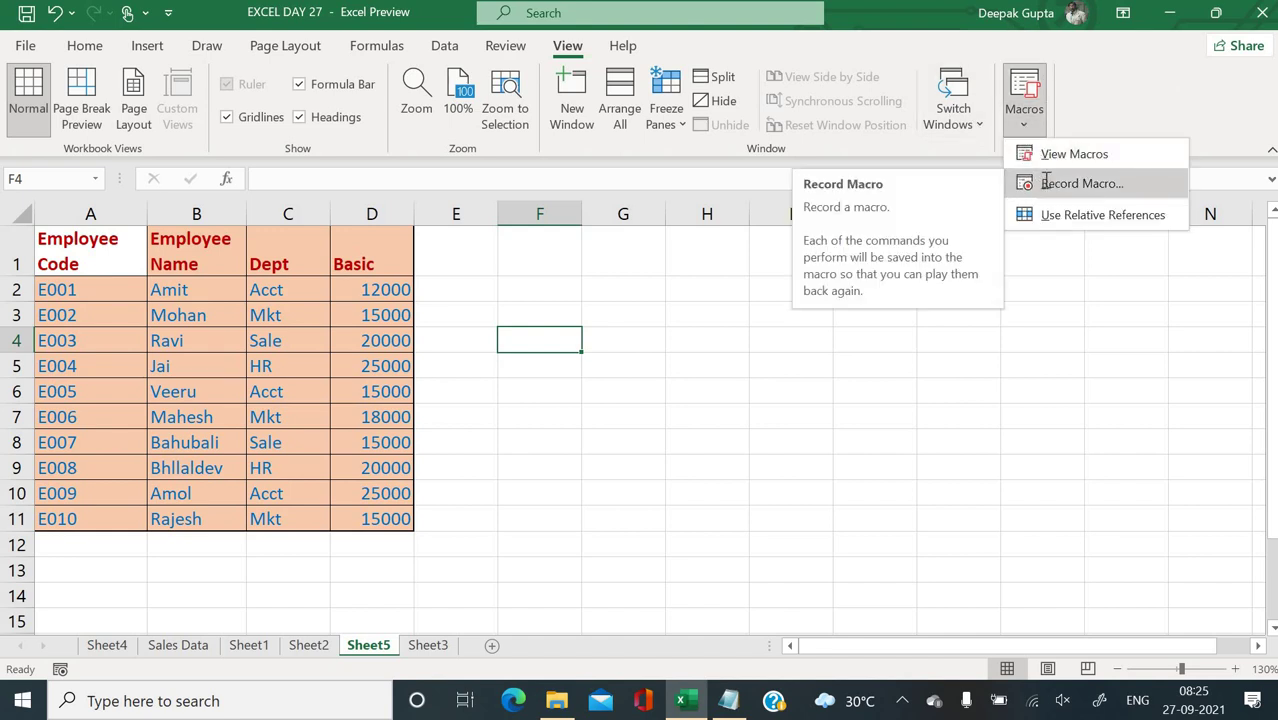
pyautogui.click(1049, 184)
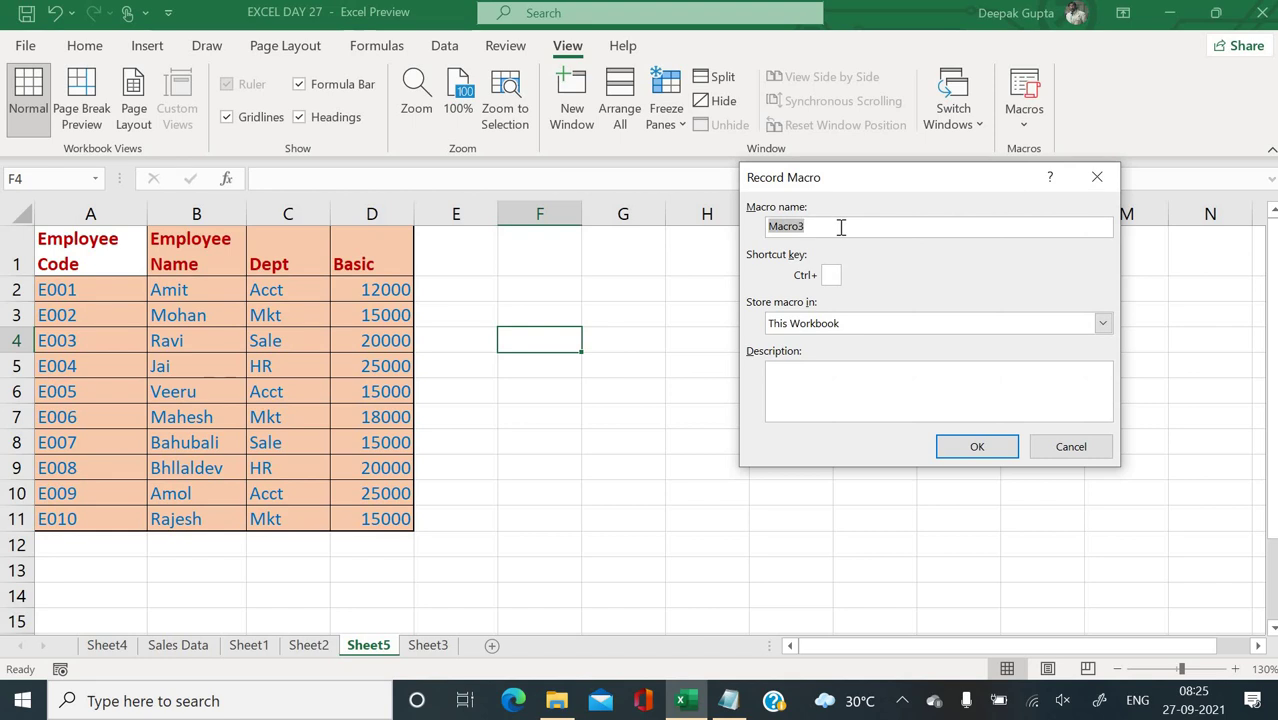
pyautogui.click(1073, 447)
pyautogui.click(605, 383)
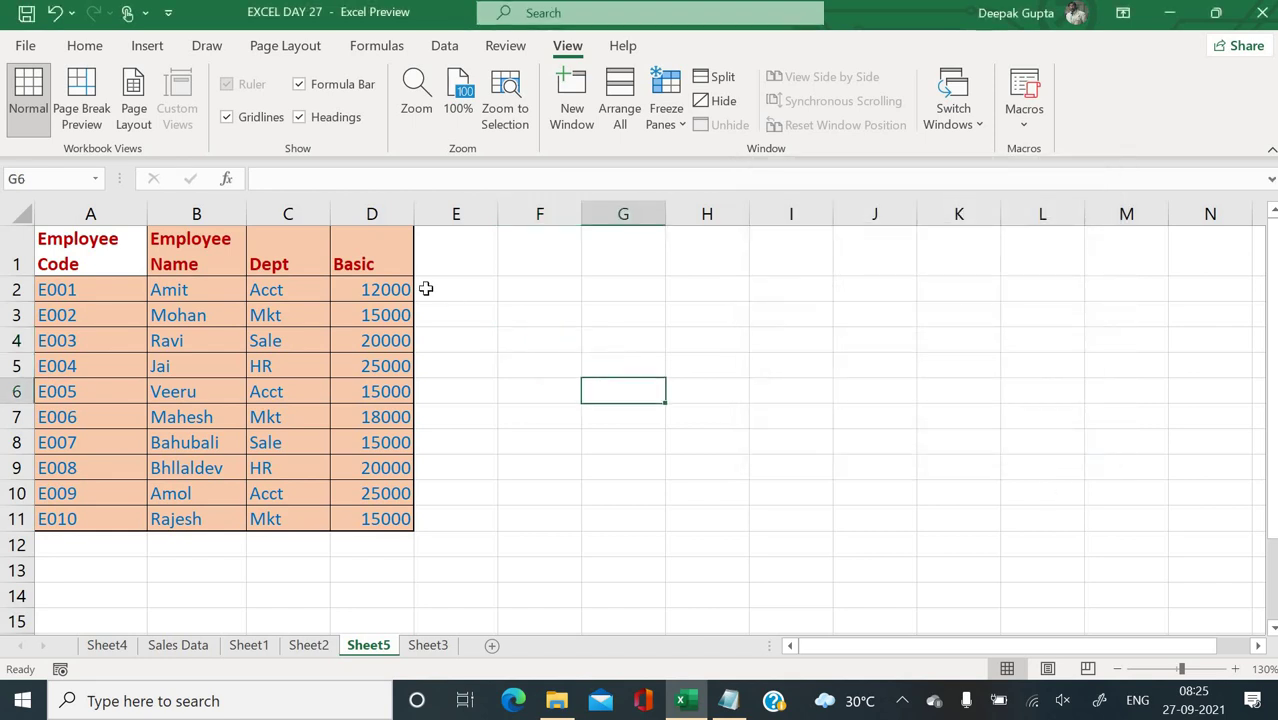
pyautogui.click(355, 290)
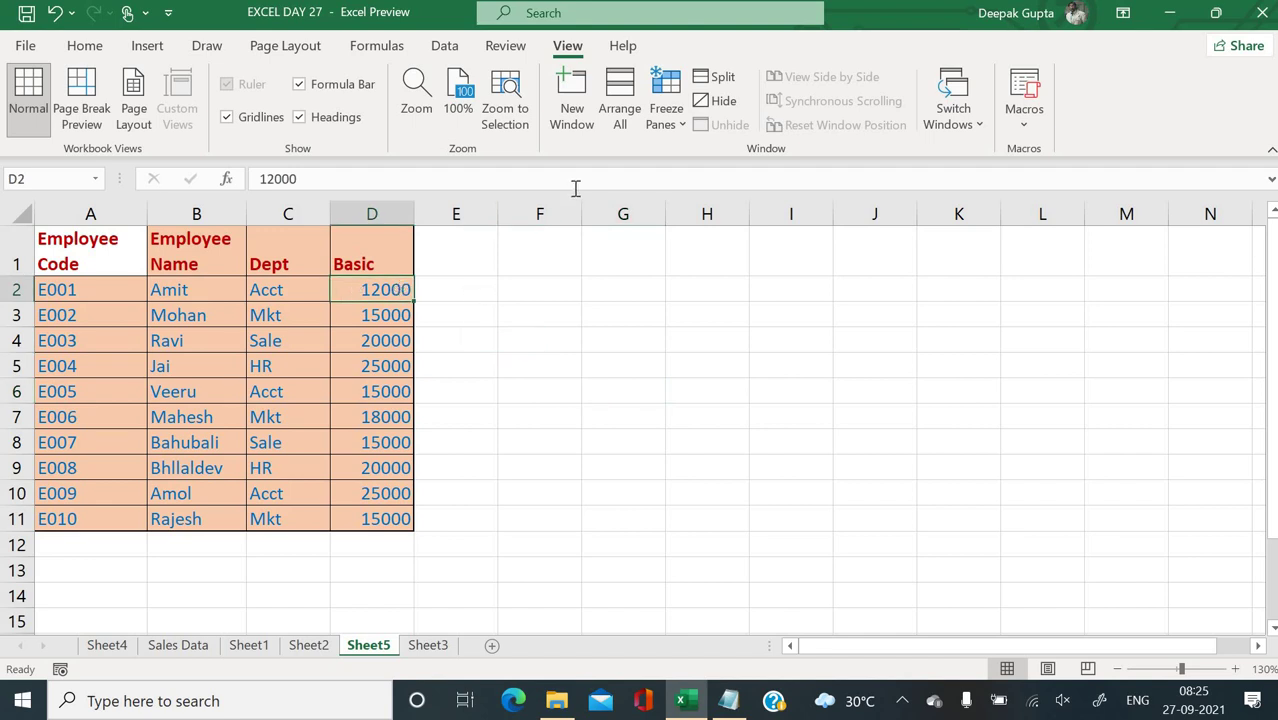
# Delete Macro2 from the View Macros list and confirm the deletion.
pyautogui.click(1030, 128)
pyautogui.click(1060, 154)
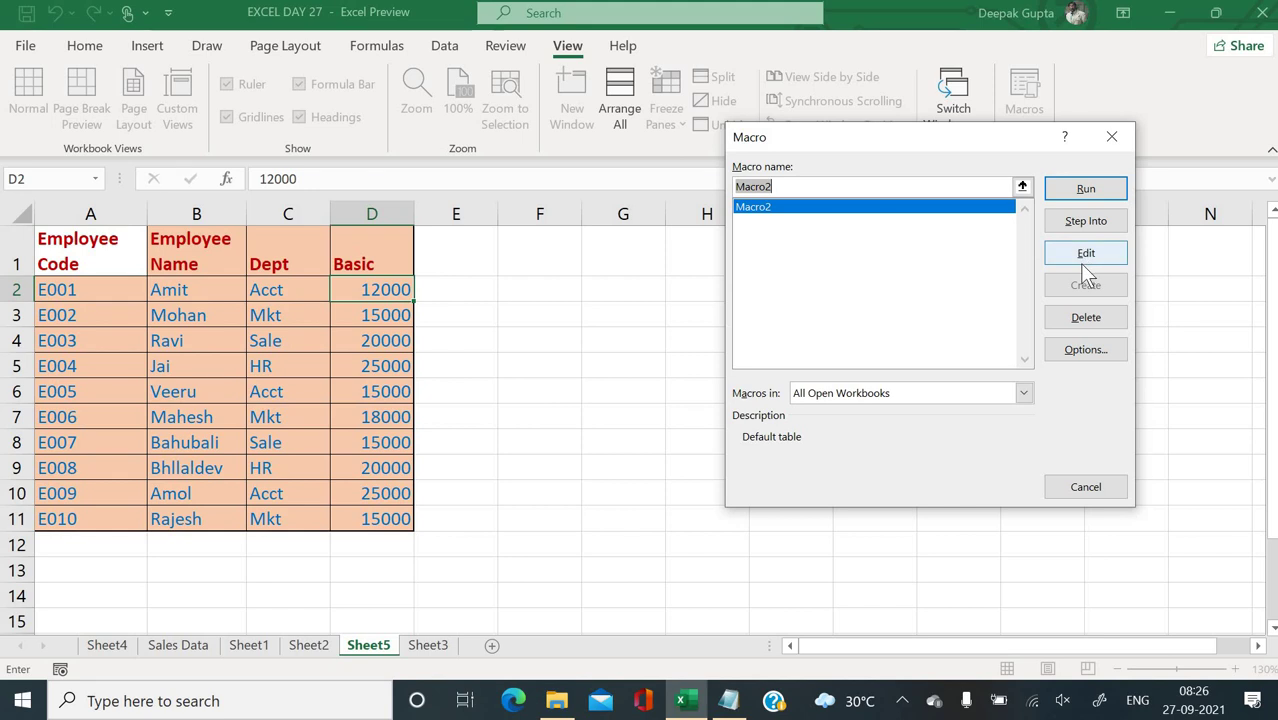
pyautogui.click(1080, 318)
pyautogui.click(620, 405)
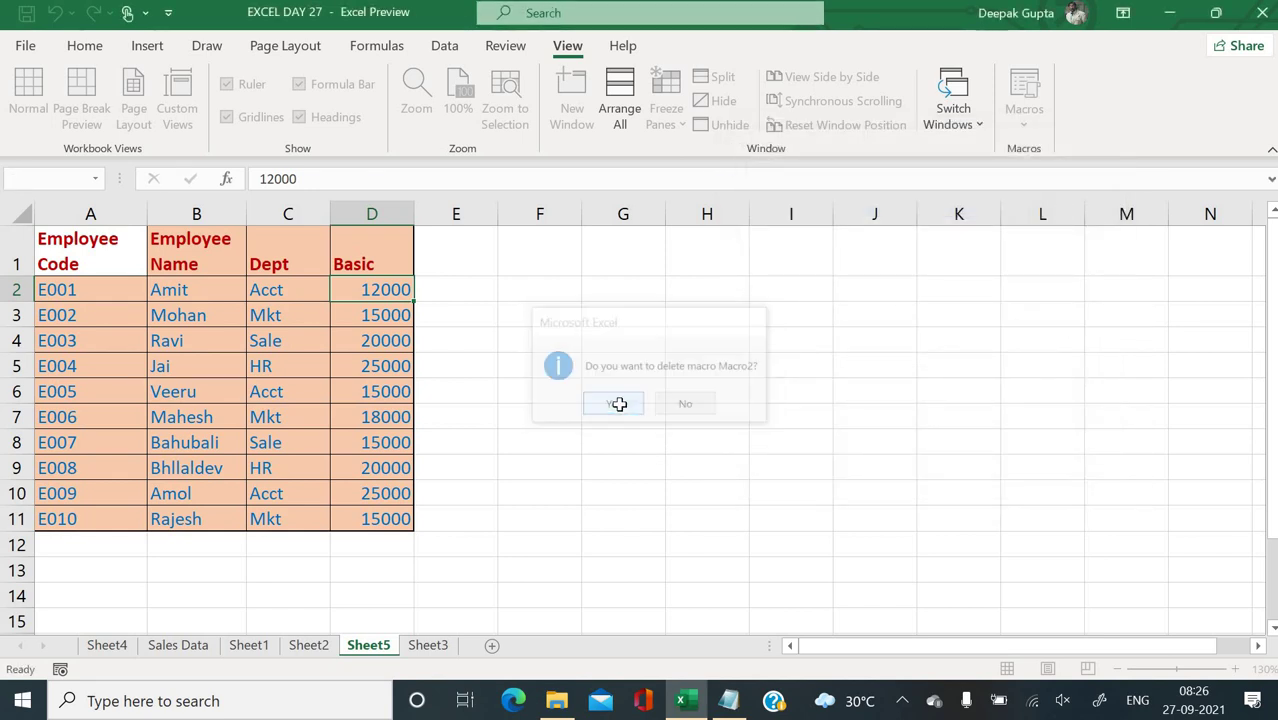
pyautogui.click(641, 304)
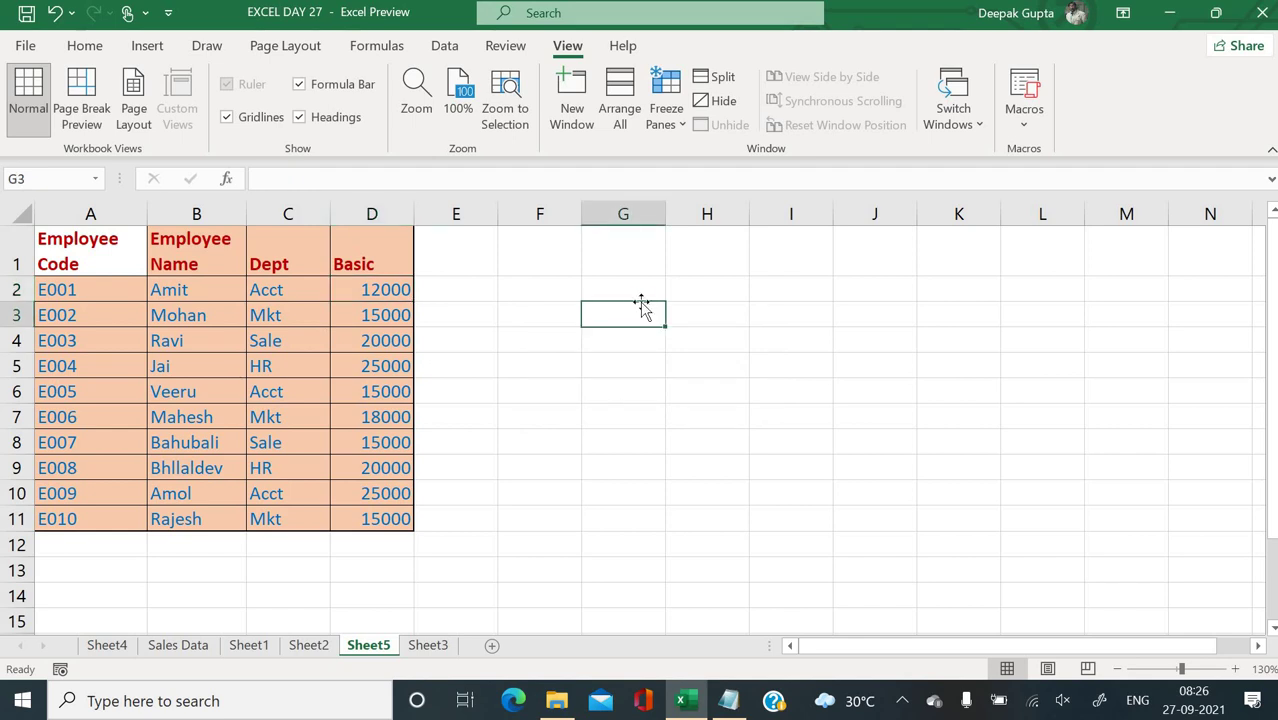
pyautogui.click(572, 311)
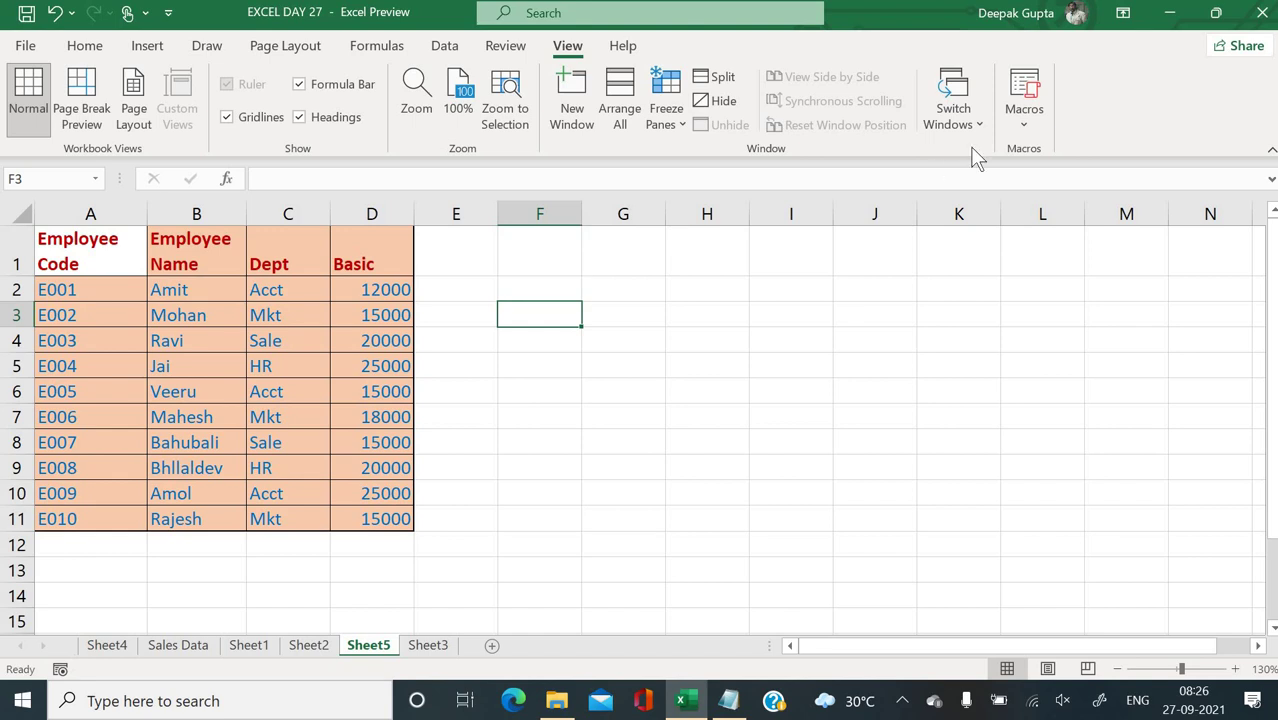
pyautogui.click(1032, 123)
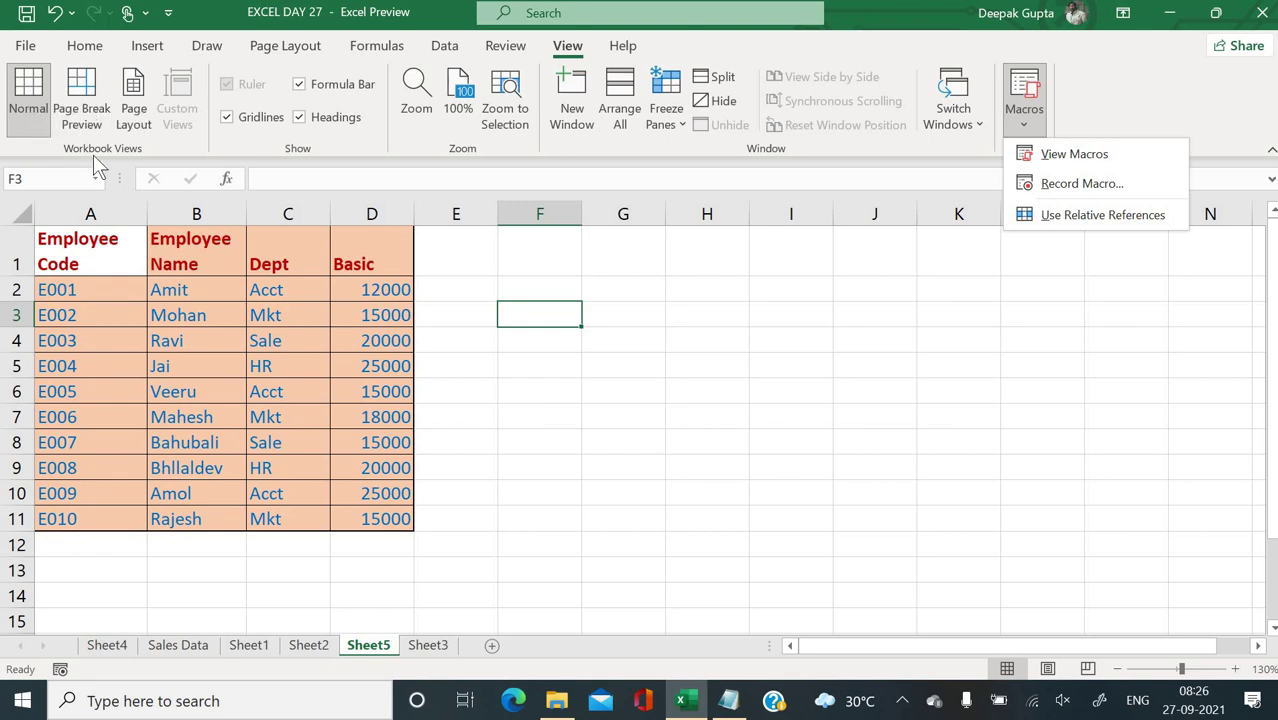
pyautogui.click(280, 625)
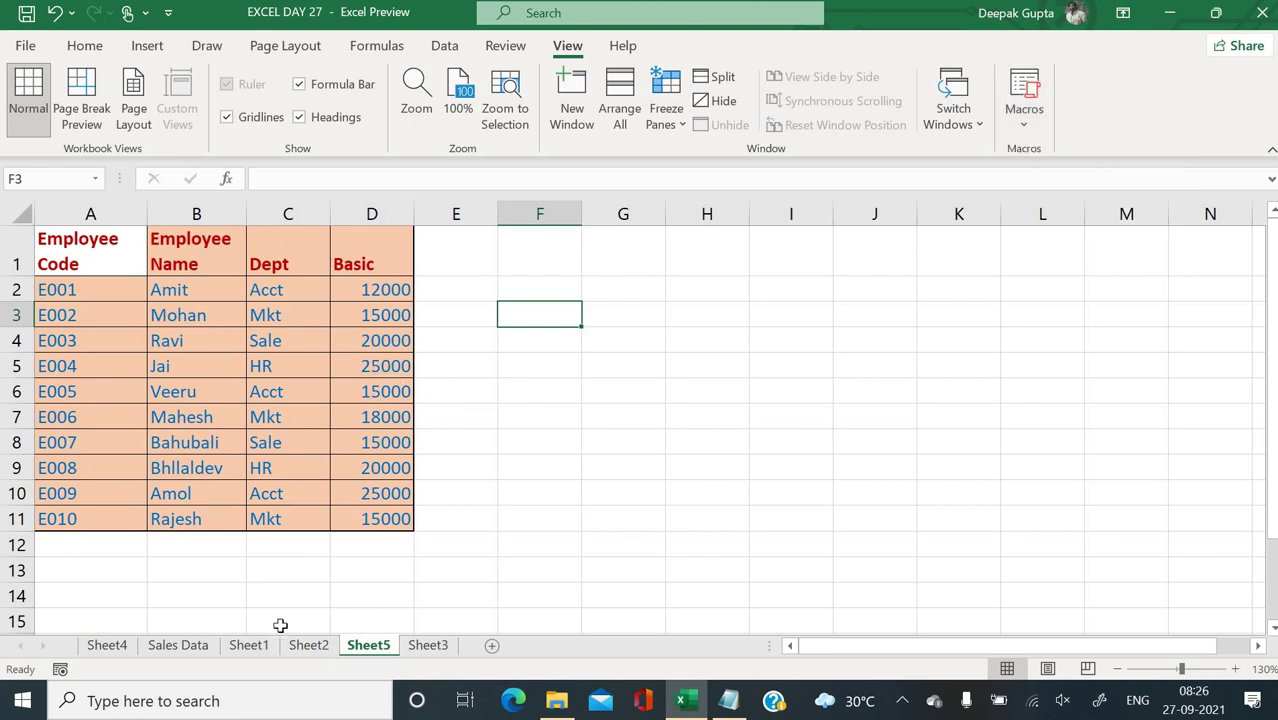
pyautogui.click(248, 646)
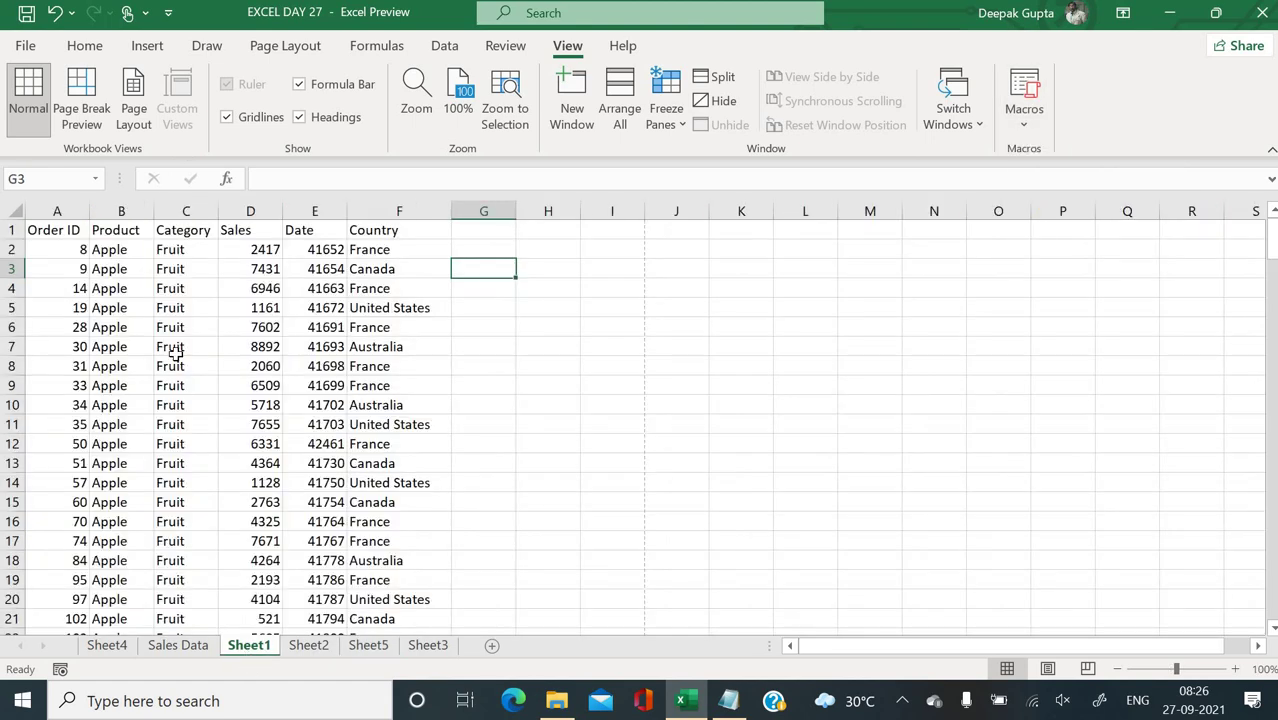
pyautogui.scroll(3, 172, 352)
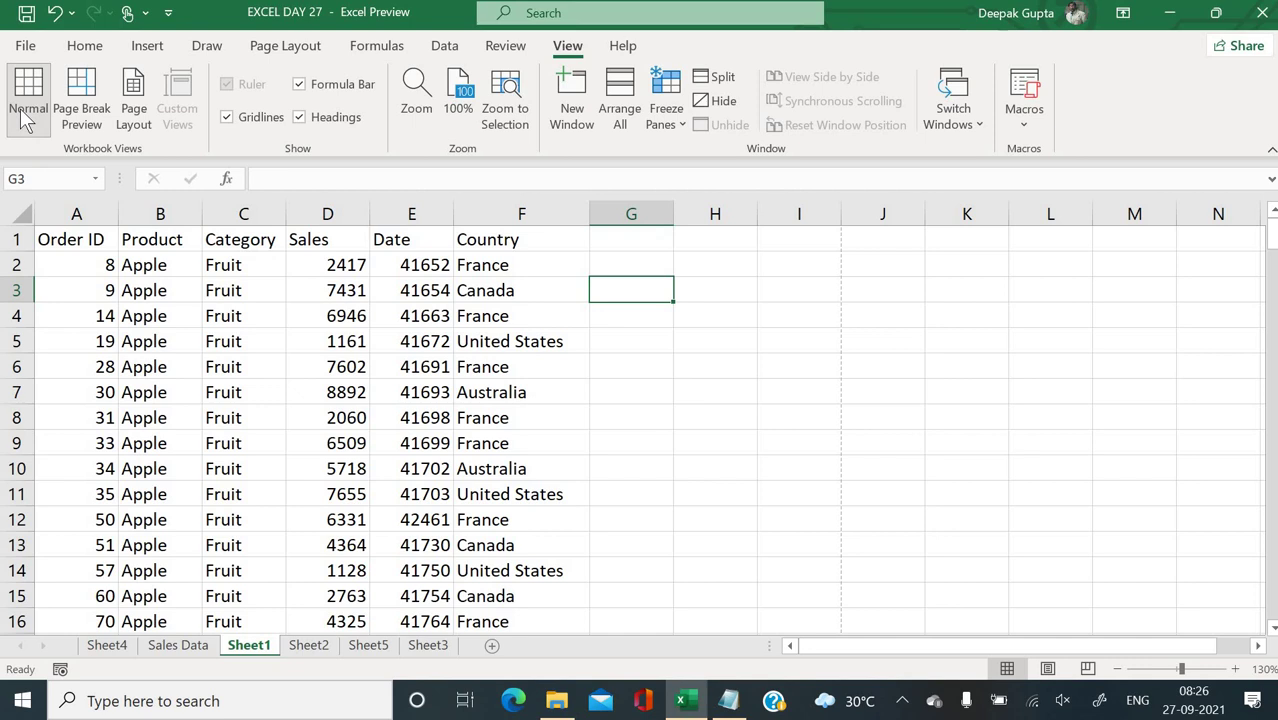
pyautogui.click(77, 117)
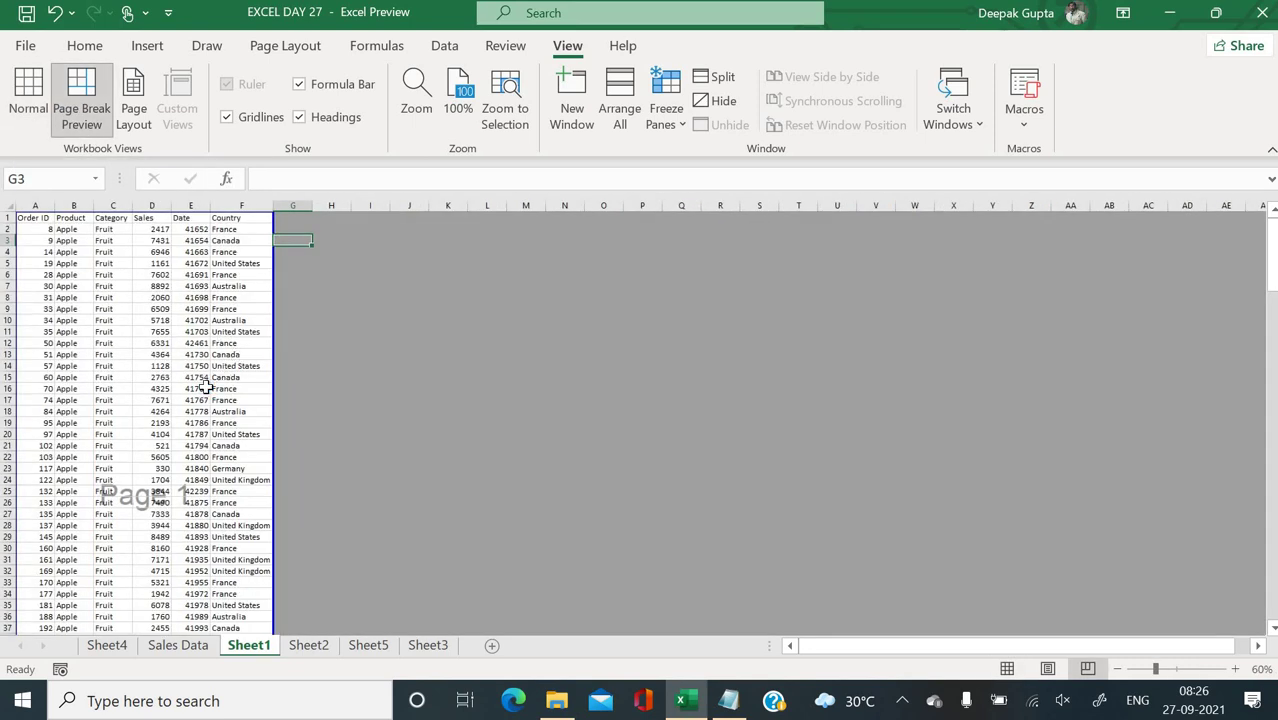
pyautogui.scroll(3, 205, 387)
pyautogui.scroll(1, 205, 387)
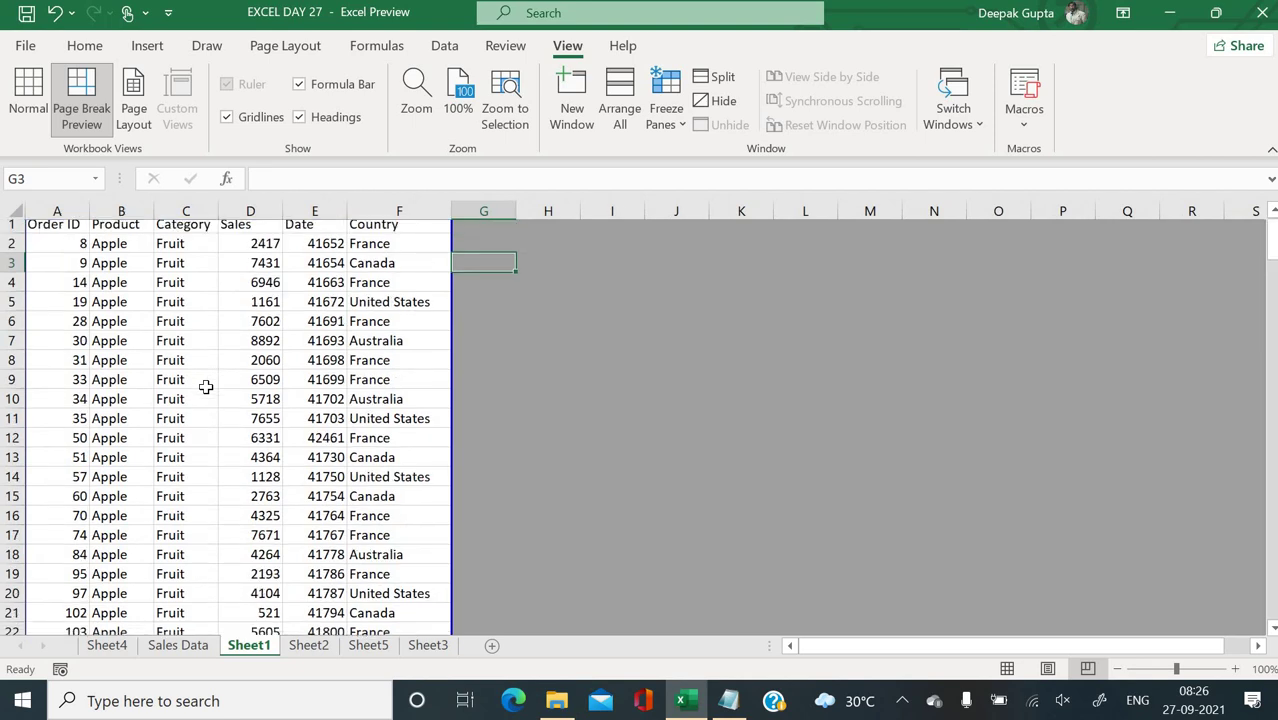
pyautogui.scroll(-4, 205, 385)
pyautogui.scroll(-7, 204, 382)
pyautogui.scroll(-3, 203, 380)
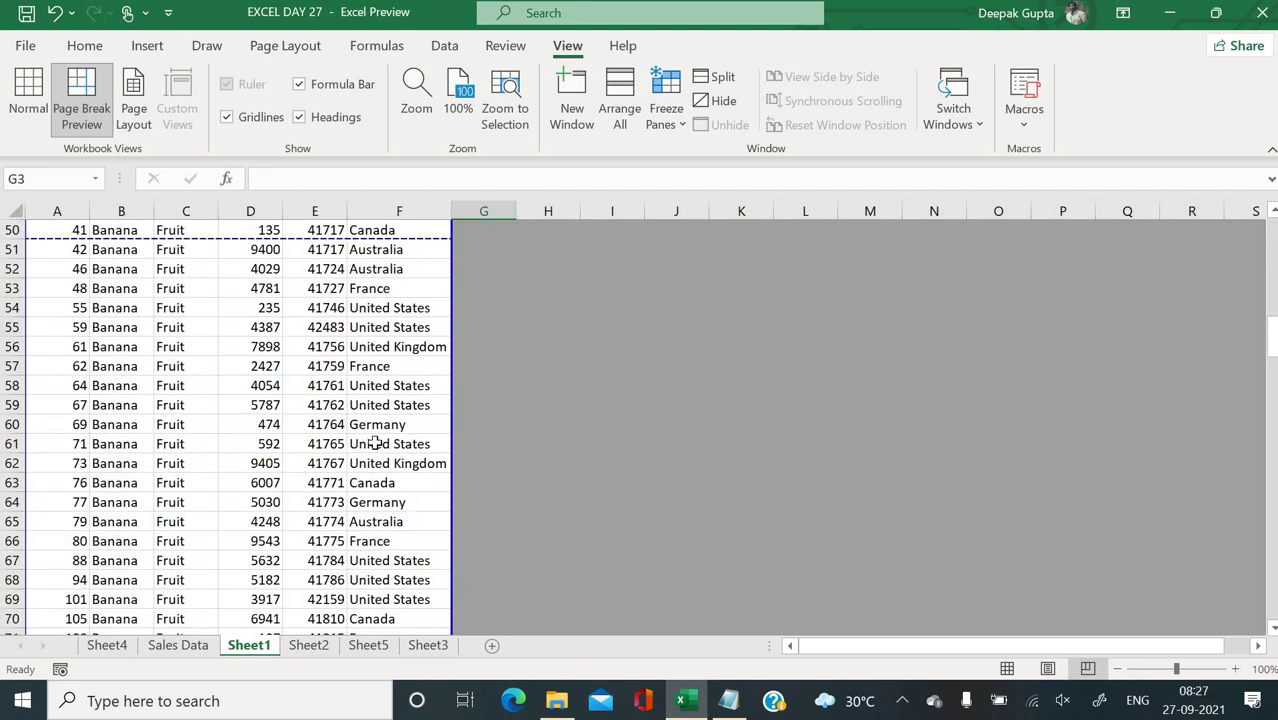
pyautogui.scroll(-1, 372, 443)
pyautogui.scroll(-1, 372, 443)
pyautogui.scroll(19, 372, 443)
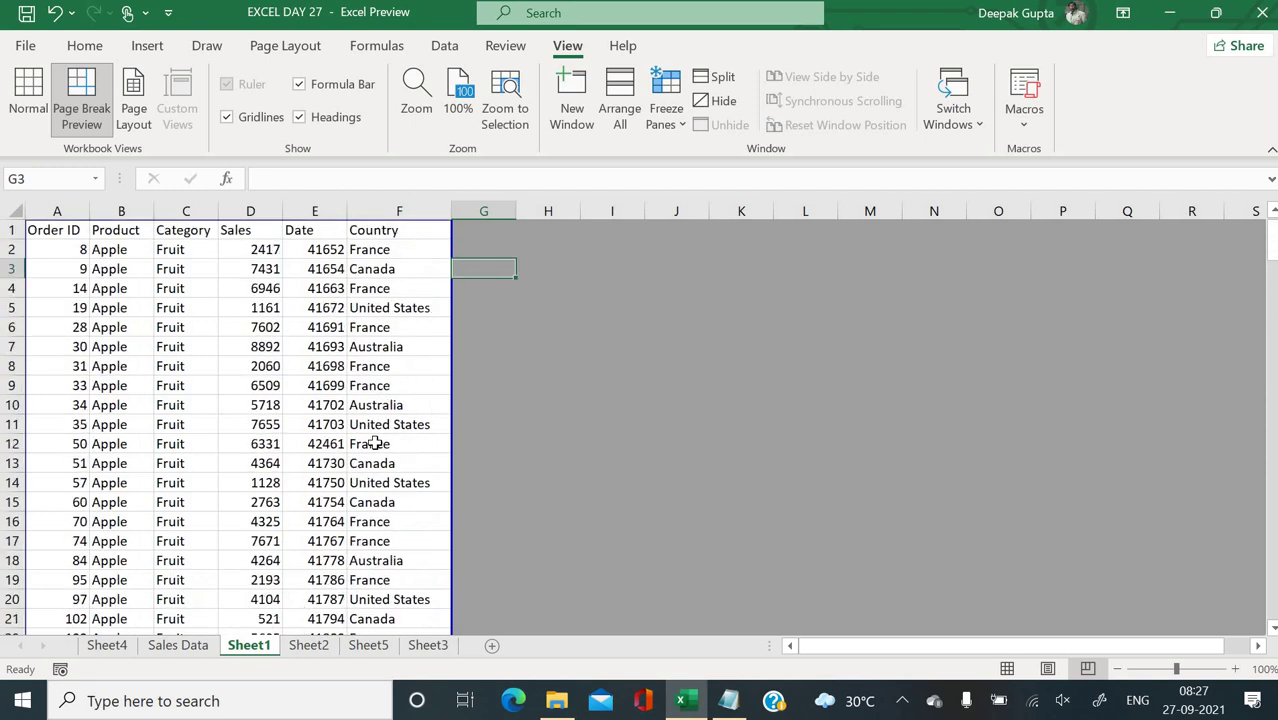
pyautogui.scroll(-3, 214, 443)
pyautogui.scroll(-2, 214, 443)
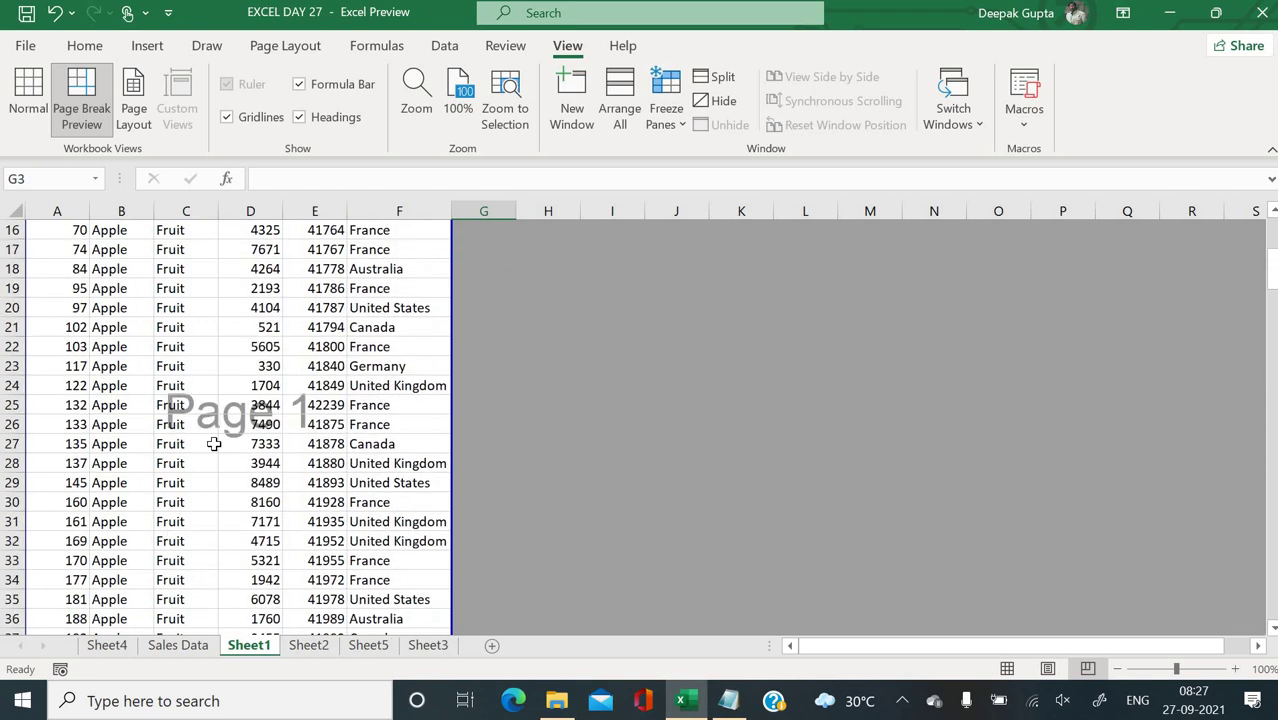
pyautogui.scroll(-5, 214, 443)
pyautogui.scroll(-3, 214, 443)
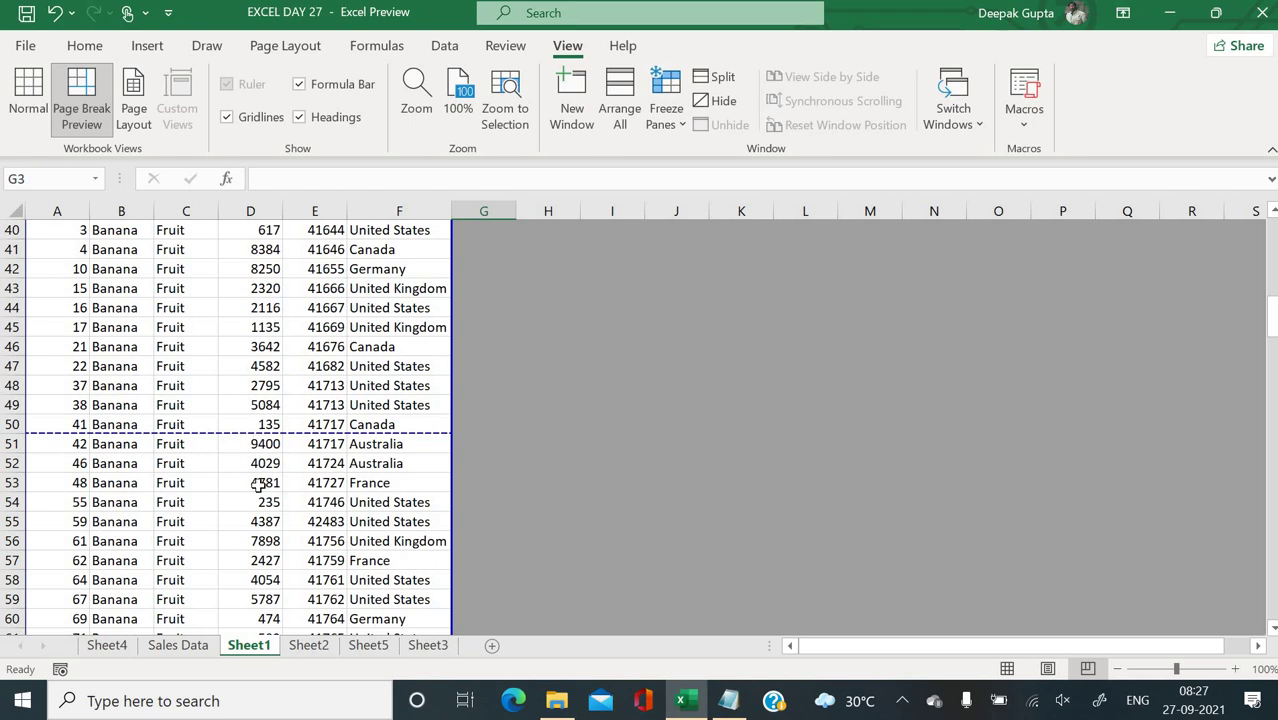
pyautogui.scroll(-2, 258, 484)
pyautogui.scroll(-4, 258, 484)
pyautogui.scroll(-2, 258, 484)
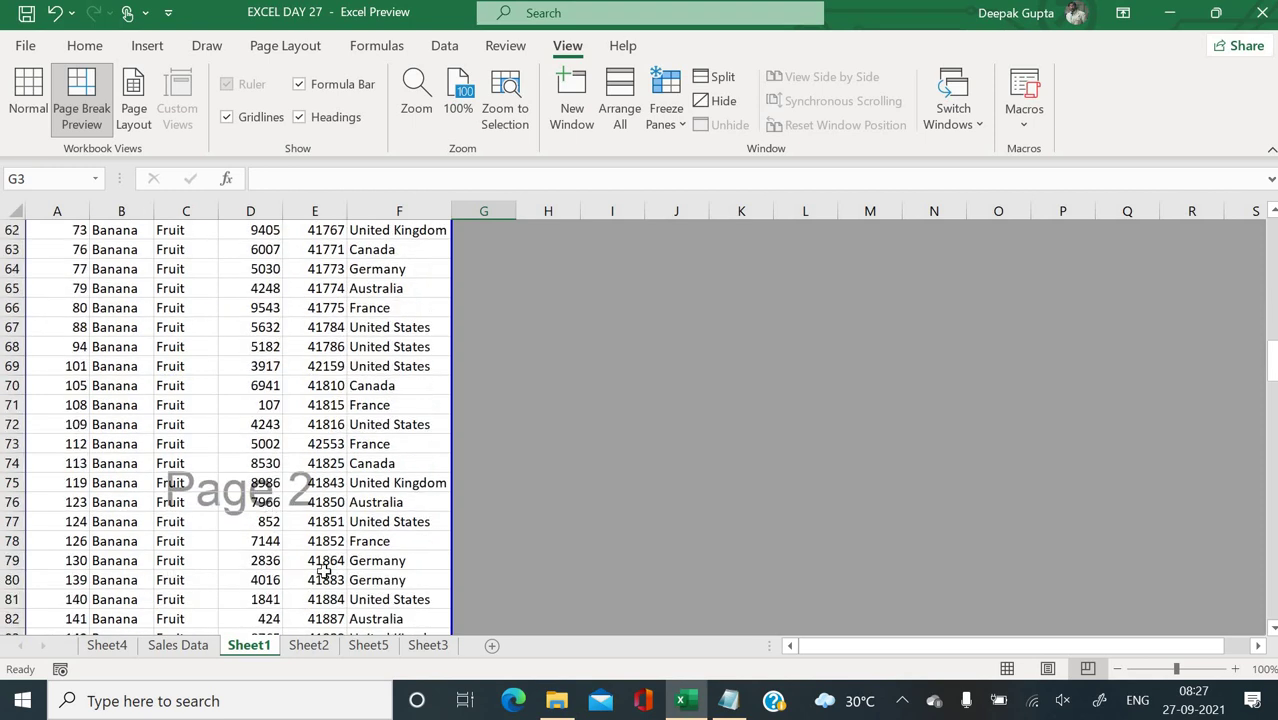
pyautogui.scroll(-4, 325, 570)
pyautogui.scroll(-10, 325, 570)
pyautogui.scroll(-2, 325, 570)
pyautogui.scroll(6, 325, 570)
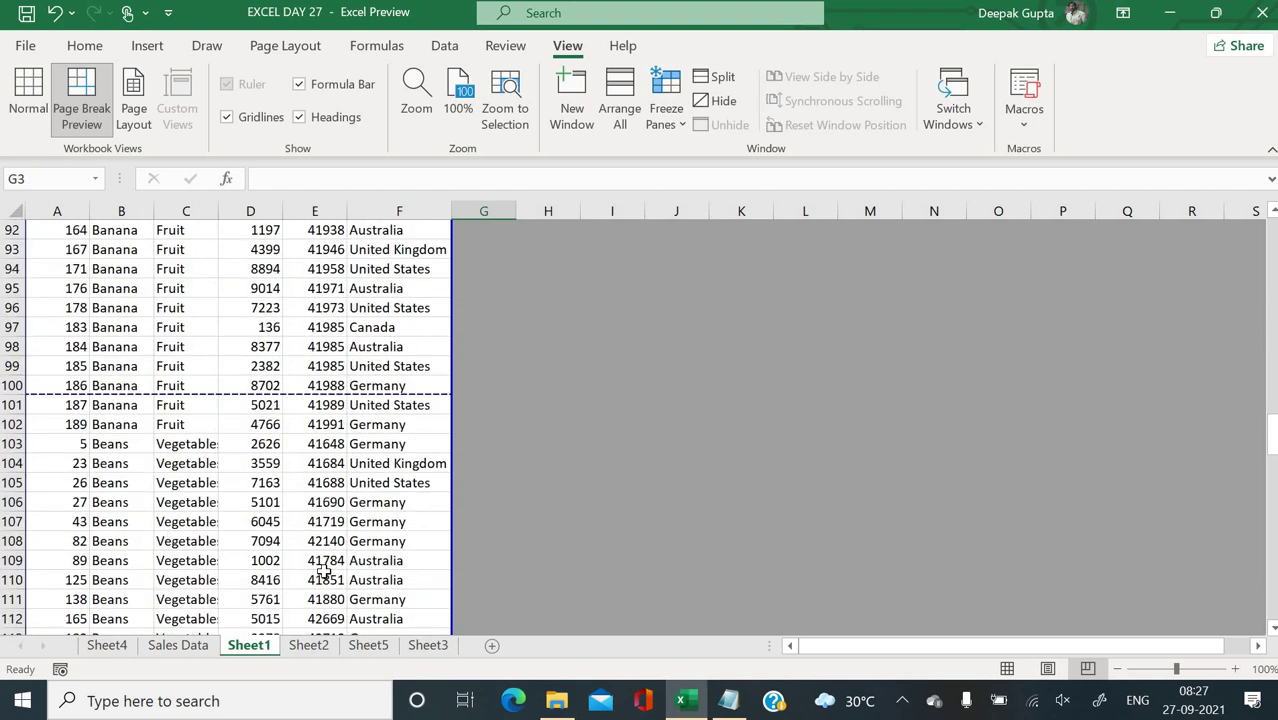
pyautogui.scroll(4, 325, 570)
pyautogui.scroll(15, 325, 570)
pyautogui.scroll(11, 325, 570)
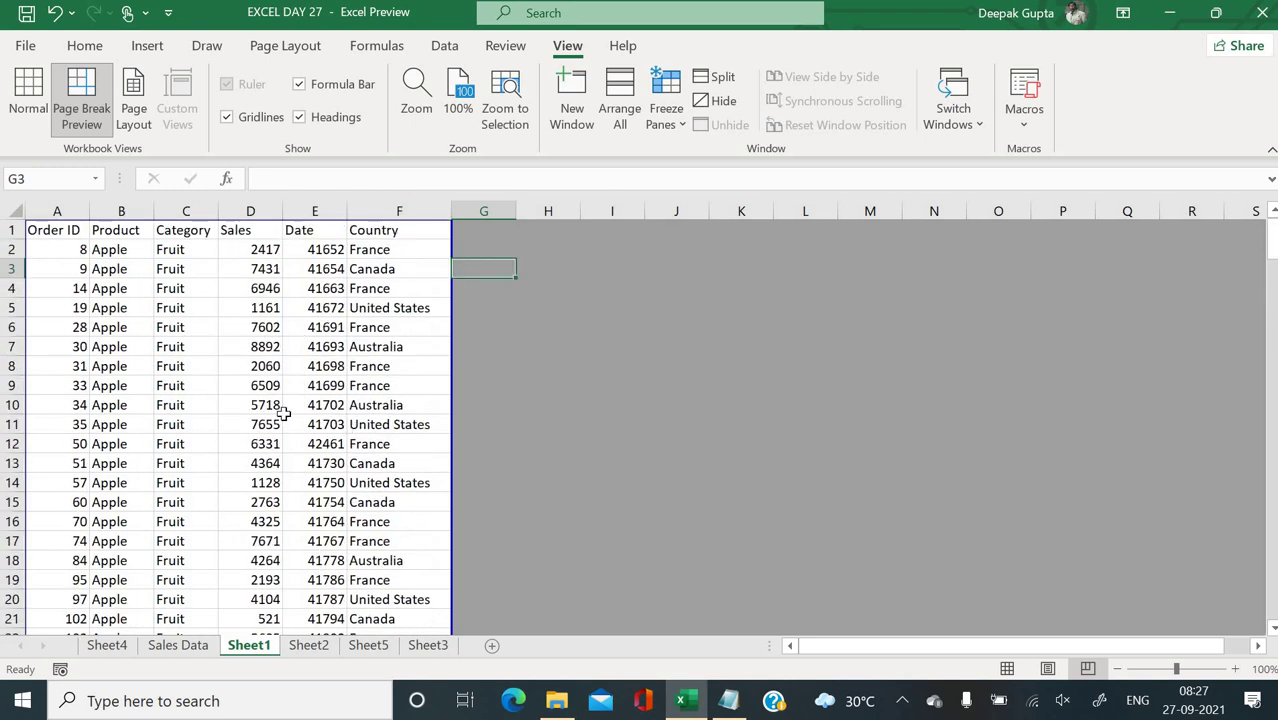
pyautogui.scroll(-1, 277, 413)
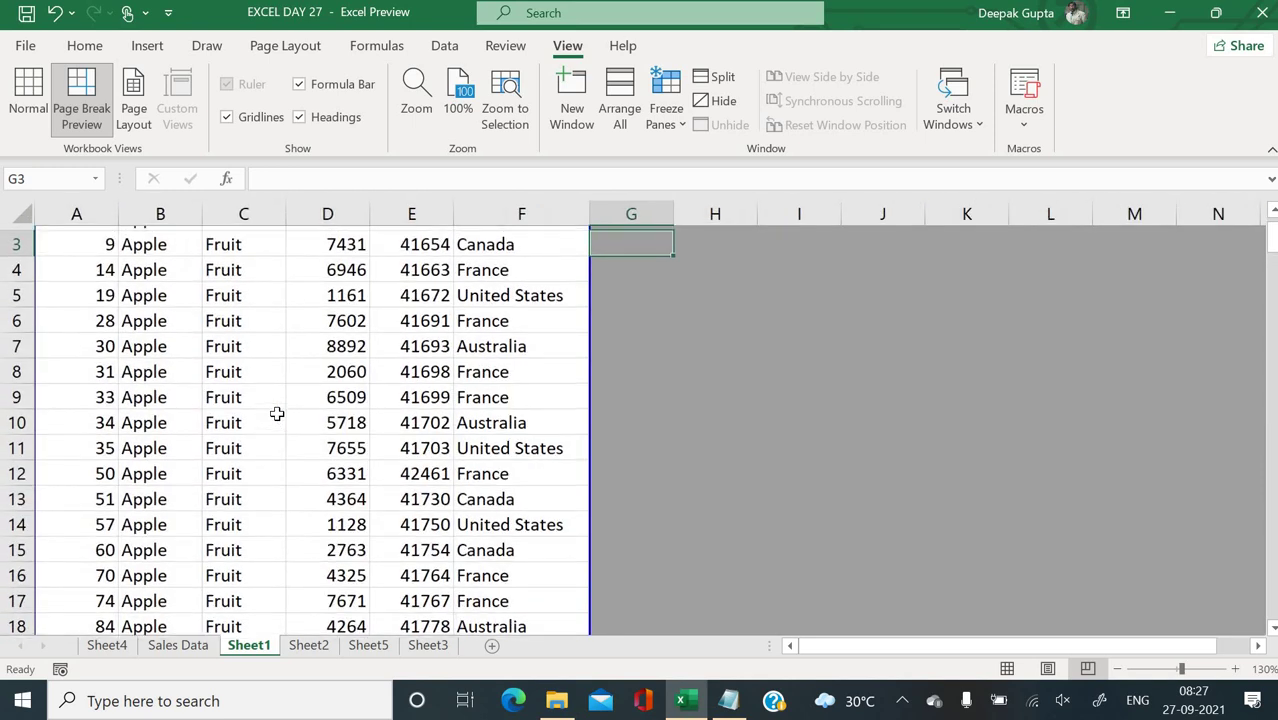
pyautogui.scroll(1, 277, 414)
pyautogui.keyDown('ctrl'); pyautogui.scroll(2, 277, 414); pyautogui.keyUp('ctrl')
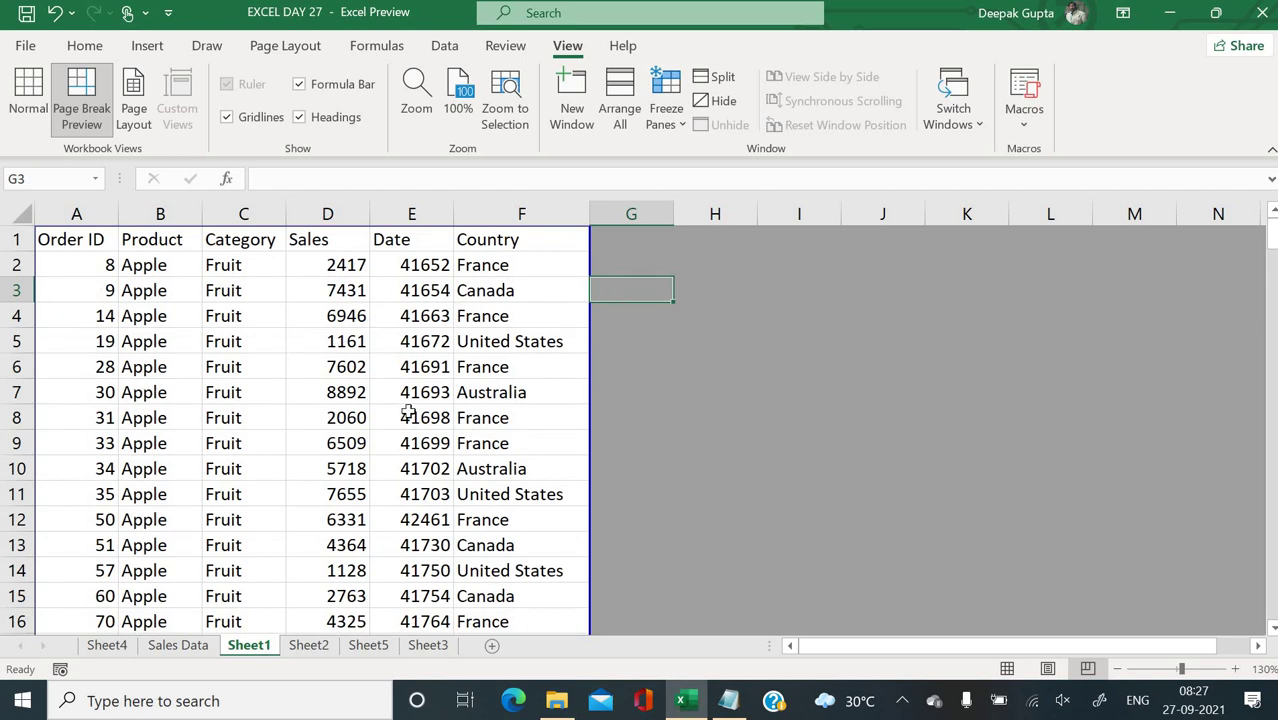
pyautogui.scroll(-3, 408, 408)
pyautogui.scroll(-2, 335, 542)
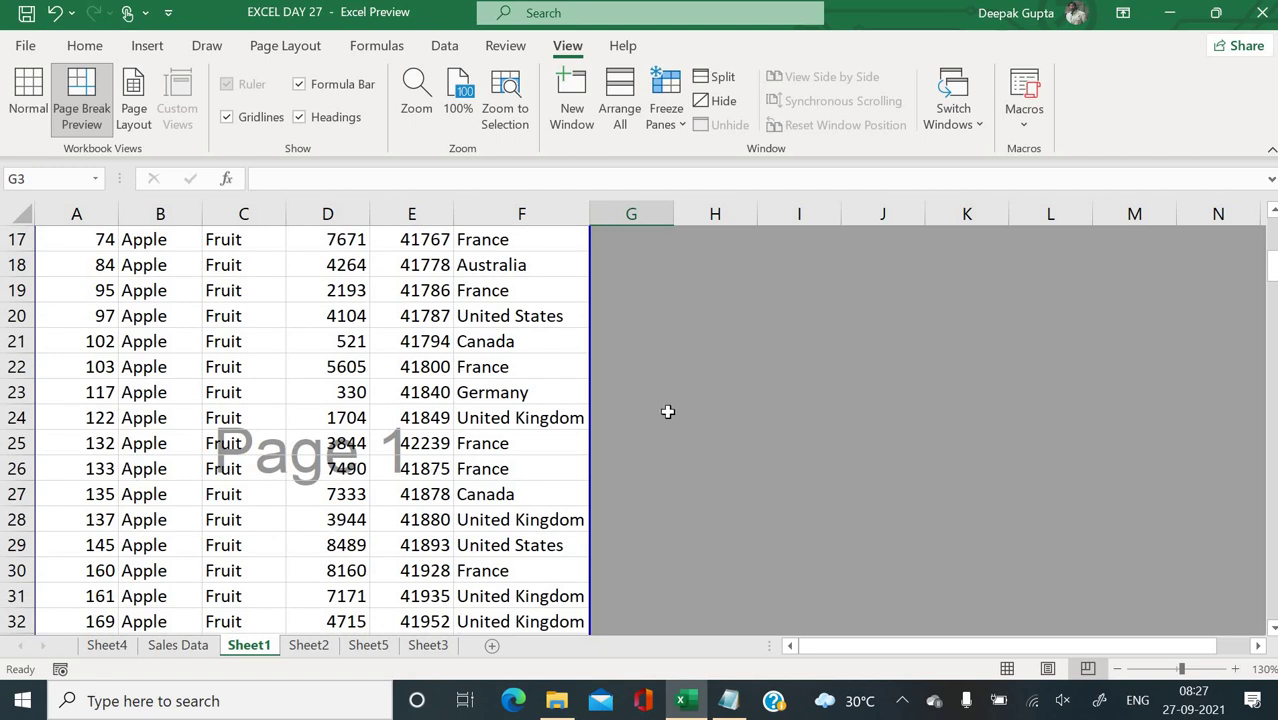
pyautogui.keyDown('ctrl'); pyautogui.scroll(-1, 583, 423); pyautogui.keyUp('ctrl')
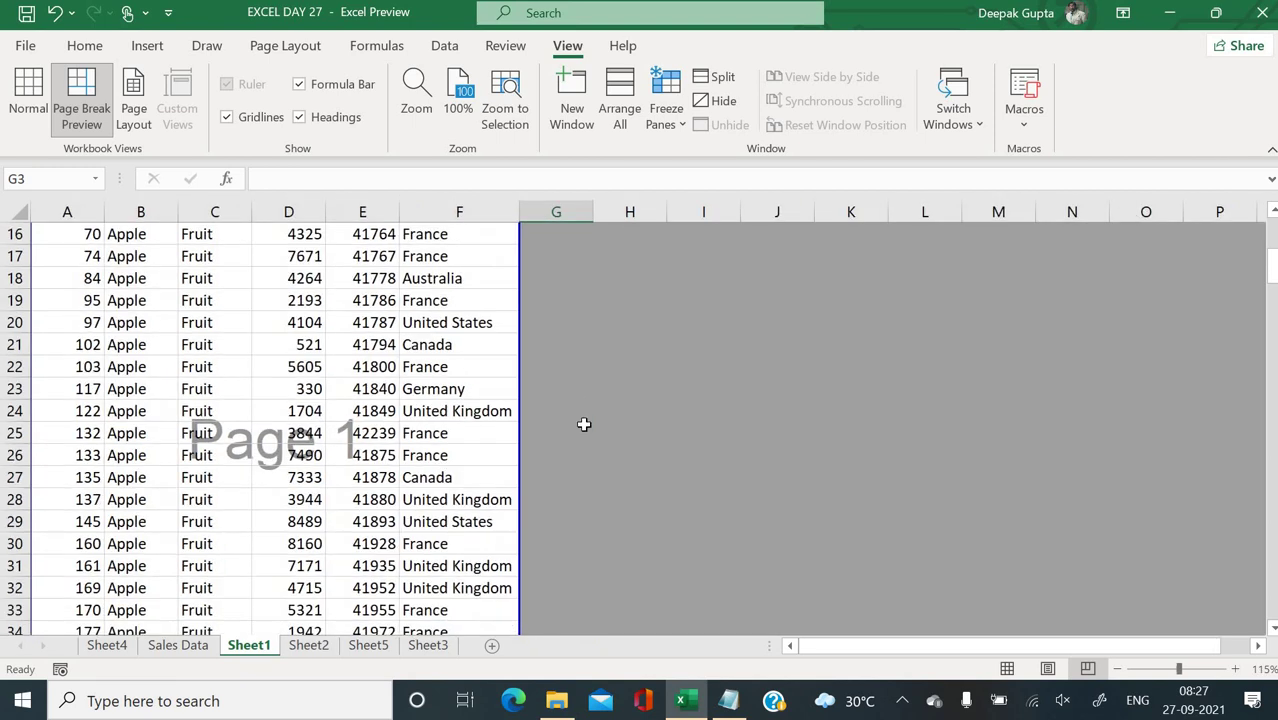
pyautogui.scroll(5, 575, 421)
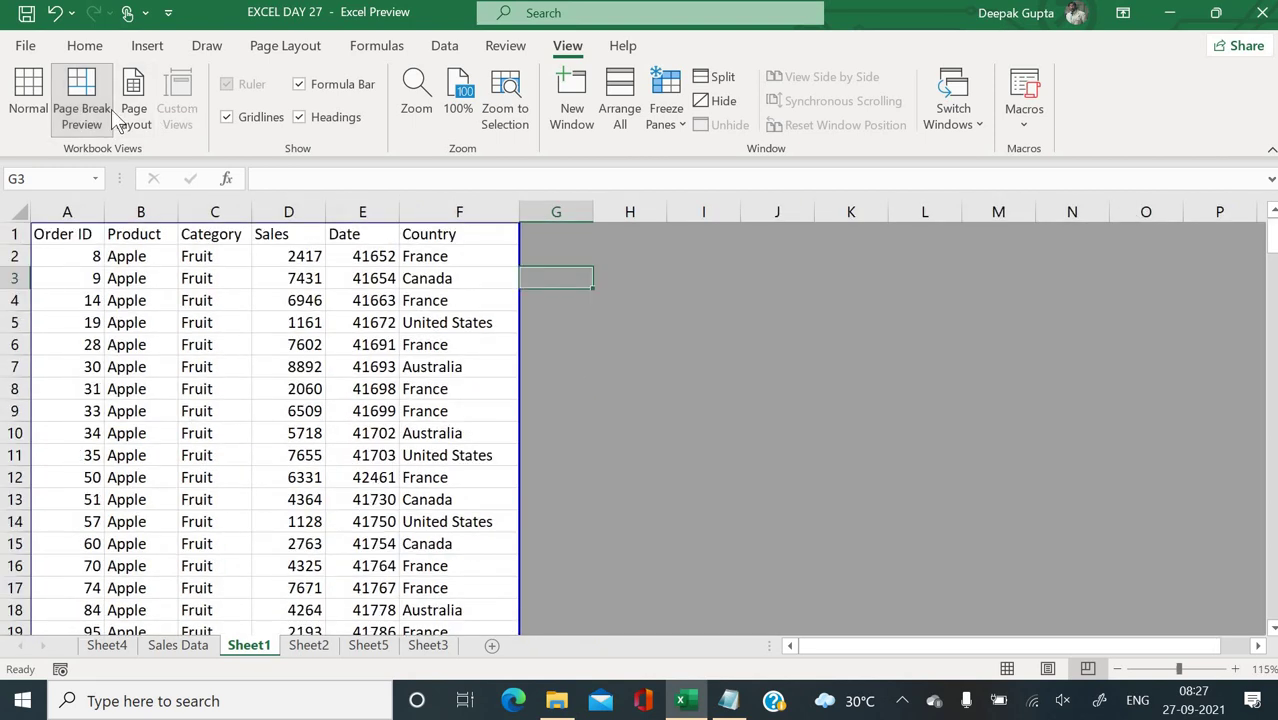
# Switch Sheet1 to Page Layout view and scroll through its printed pages.
pyautogui.click(31, 105)
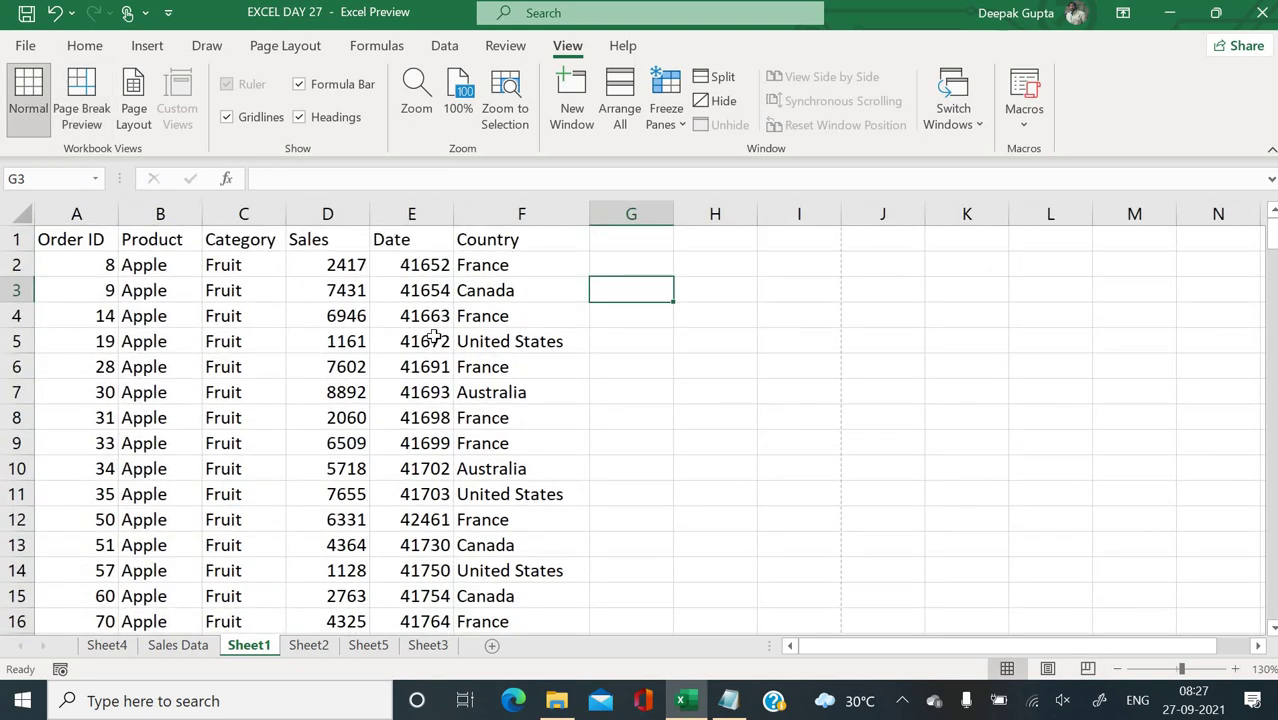
pyautogui.click(135, 118)
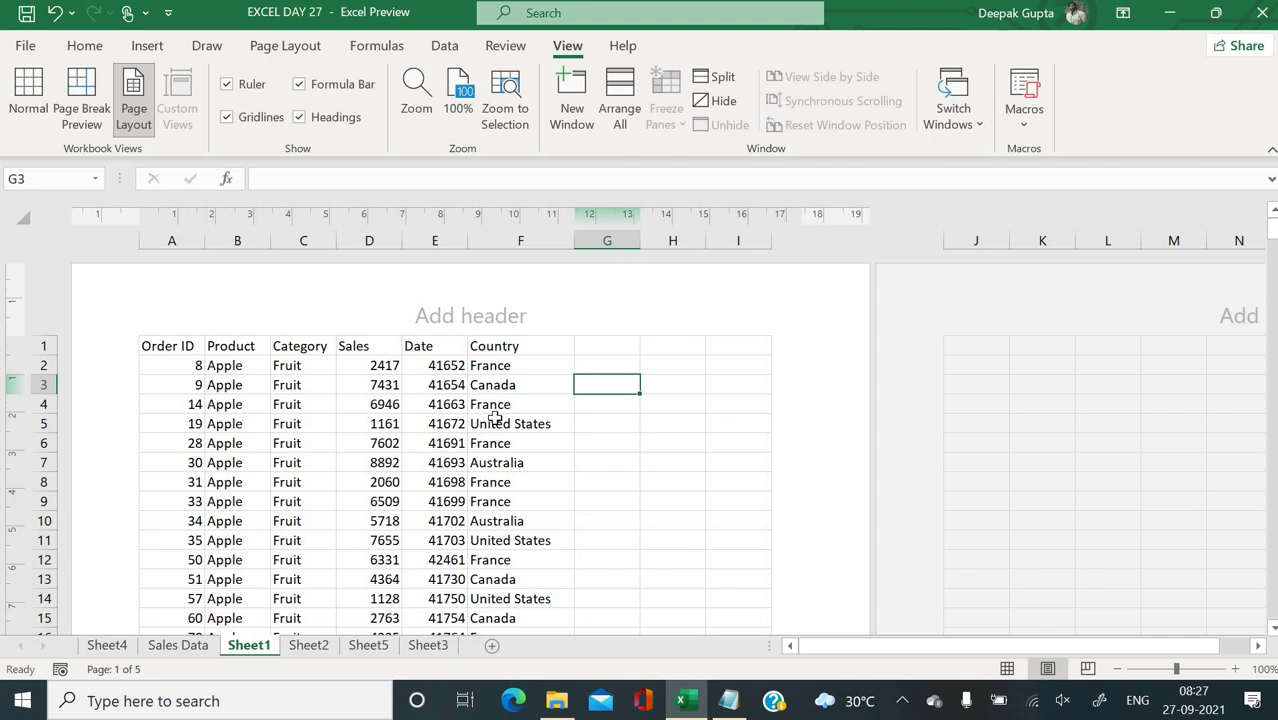
pyautogui.scroll(-3, 494, 418)
pyautogui.scroll(-2, 494, 418)
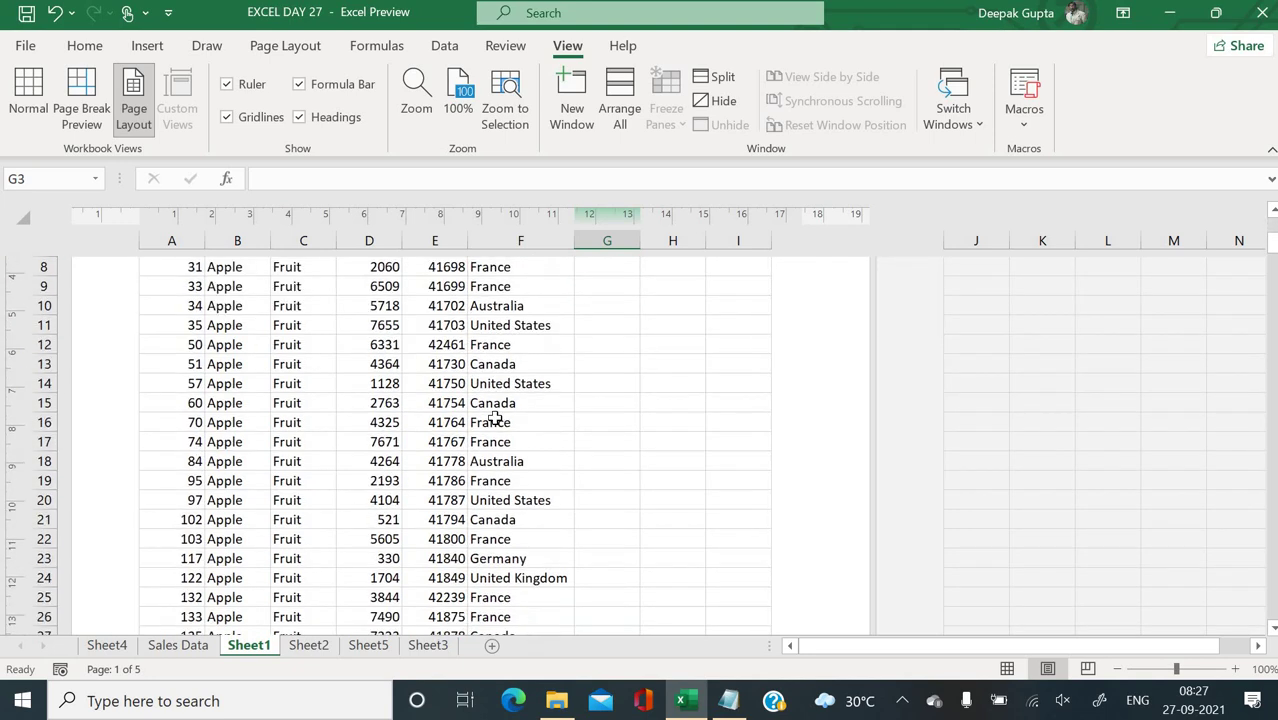
pyautogui.scroll(-3, 494, 418)
pyautogui.scroll(-2, 494, 418)
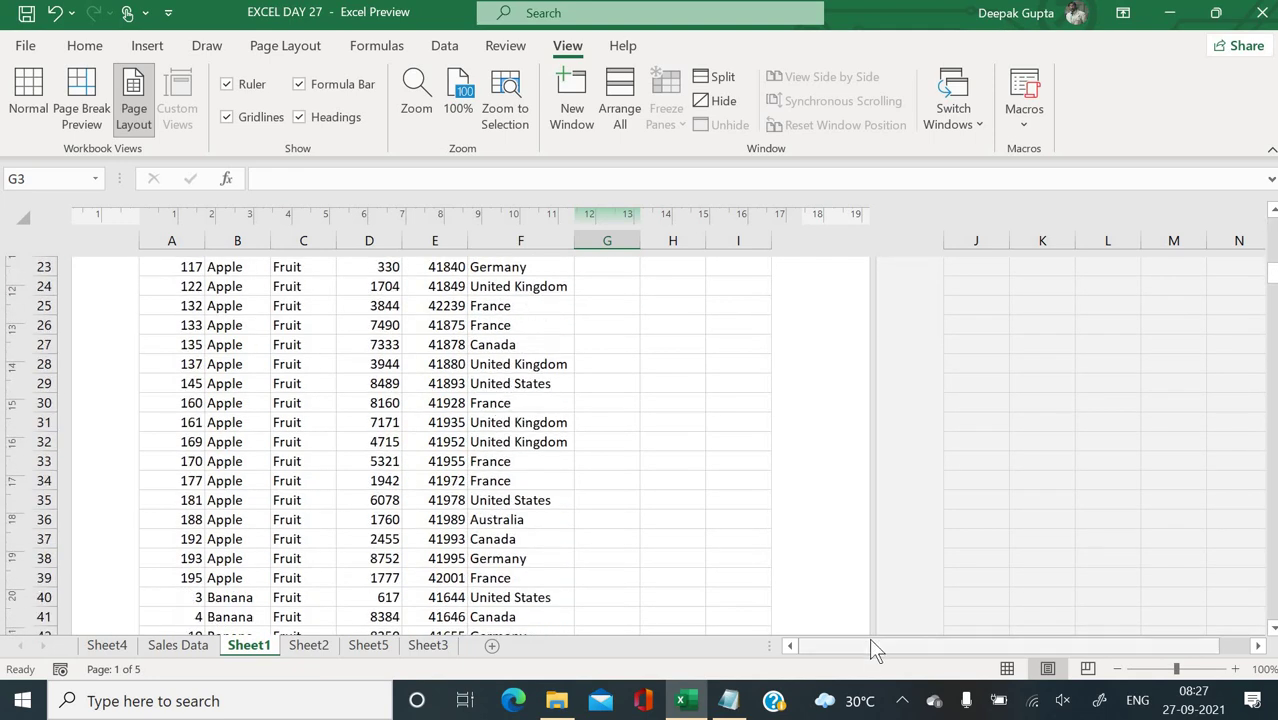
pyautogui.moveTo(869, 641); pyautogui.dragTo(975, 641)
pyautogui.moveTo(843, 668); pyautogui.dragTo(796, 648)
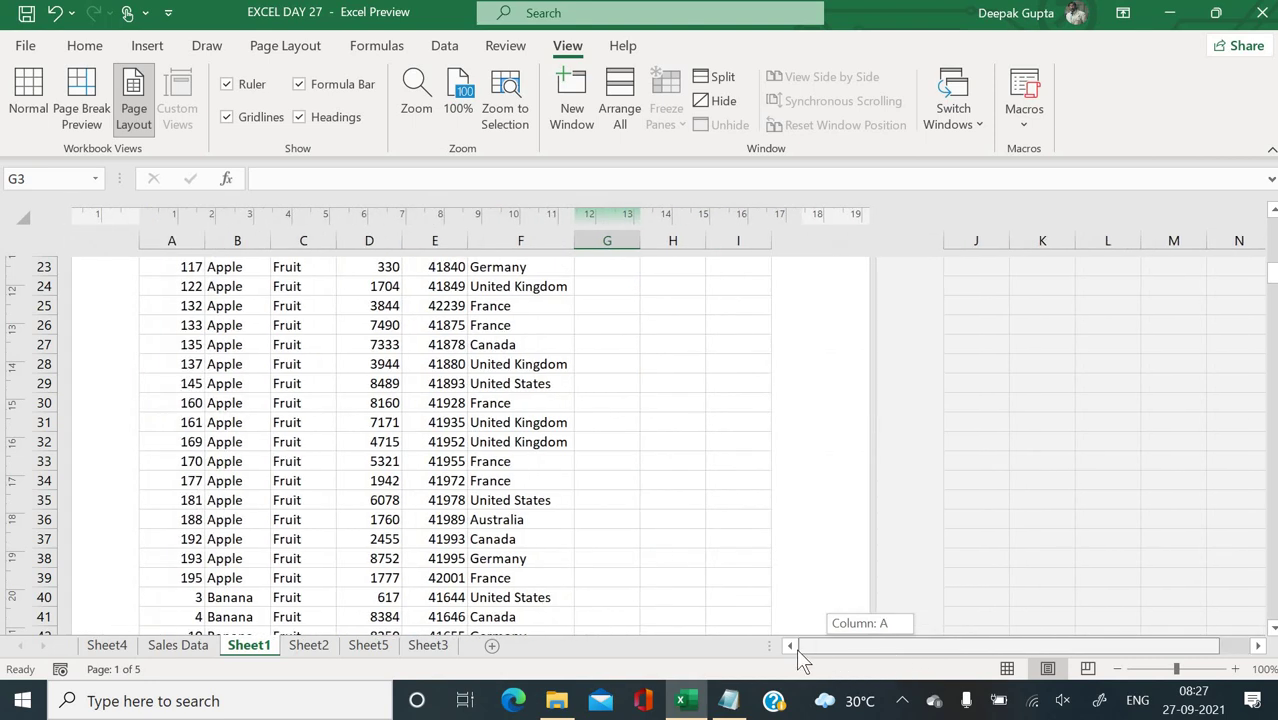
pyautogui.scroll(-2, 620, 581)
pyautogui.click(620, 581)
pyautogui.scroll(-3, 620, 581)
pyautogui.scroll(-2, 620, 581)
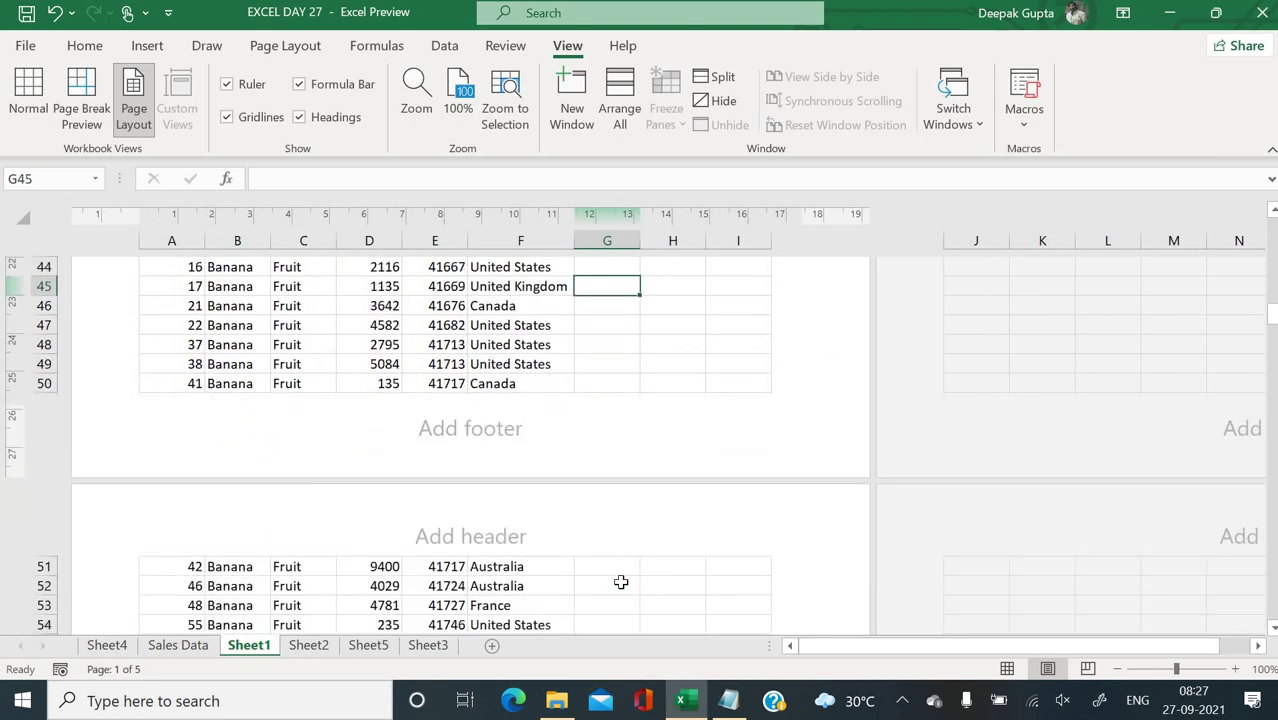
pyautogui.scroll(-5, 620, 581)
pyautogui.scroll(-4, 620, 581)
pyautogui.scroll(-2, 610, 575)
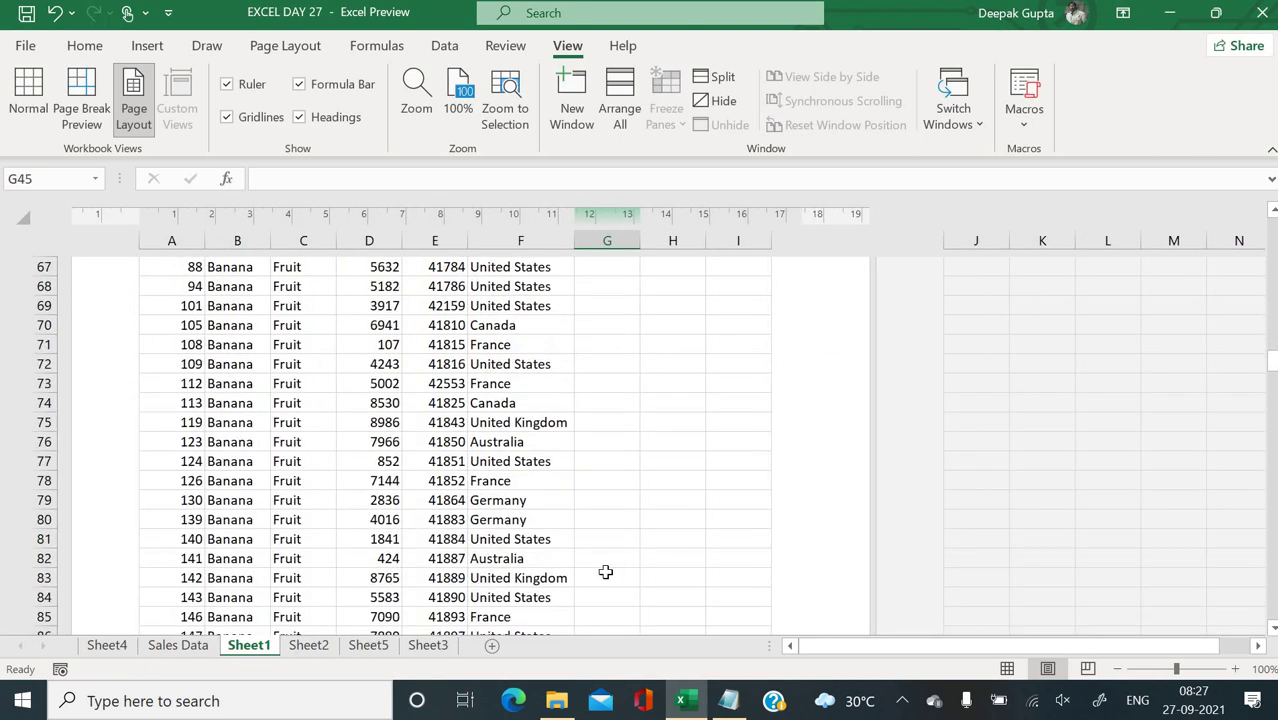
# Preview page breaks and Page Layout again, return to Normal view, and show the Review commands.
pyautogui.click(46, 110)
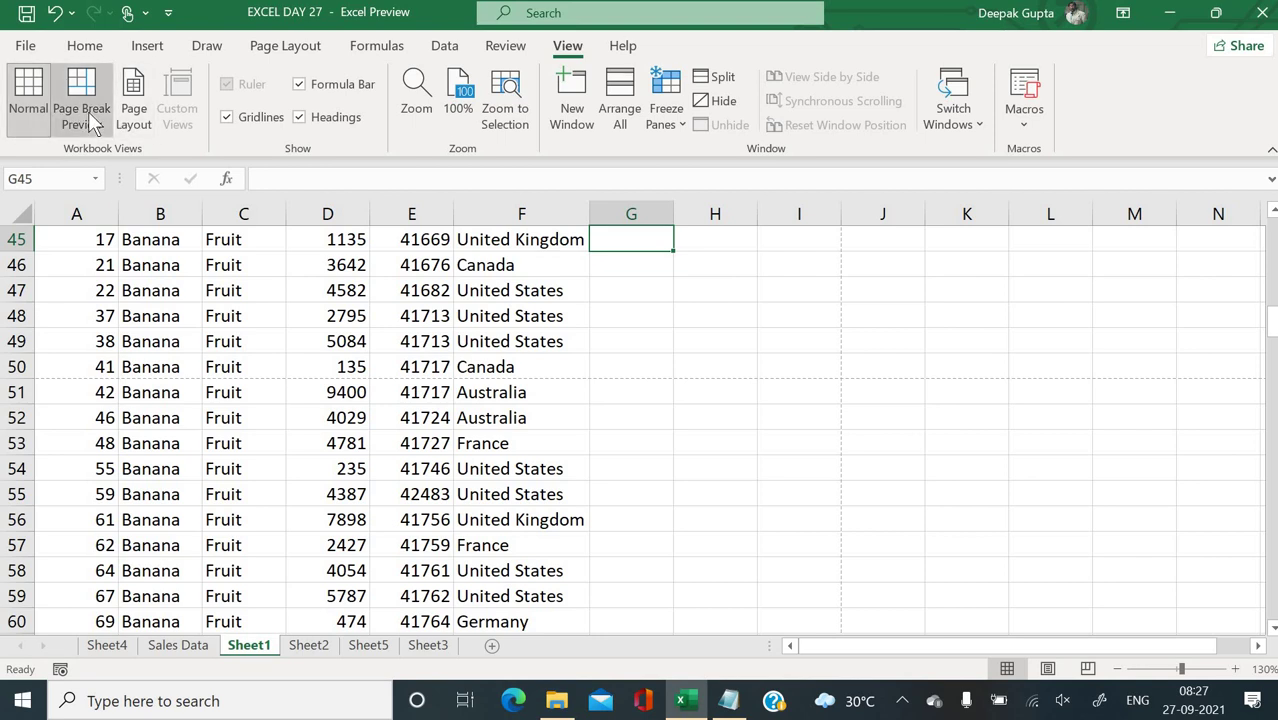
pyautogui.click(86, 112)
pyautogui.click(134, 102)
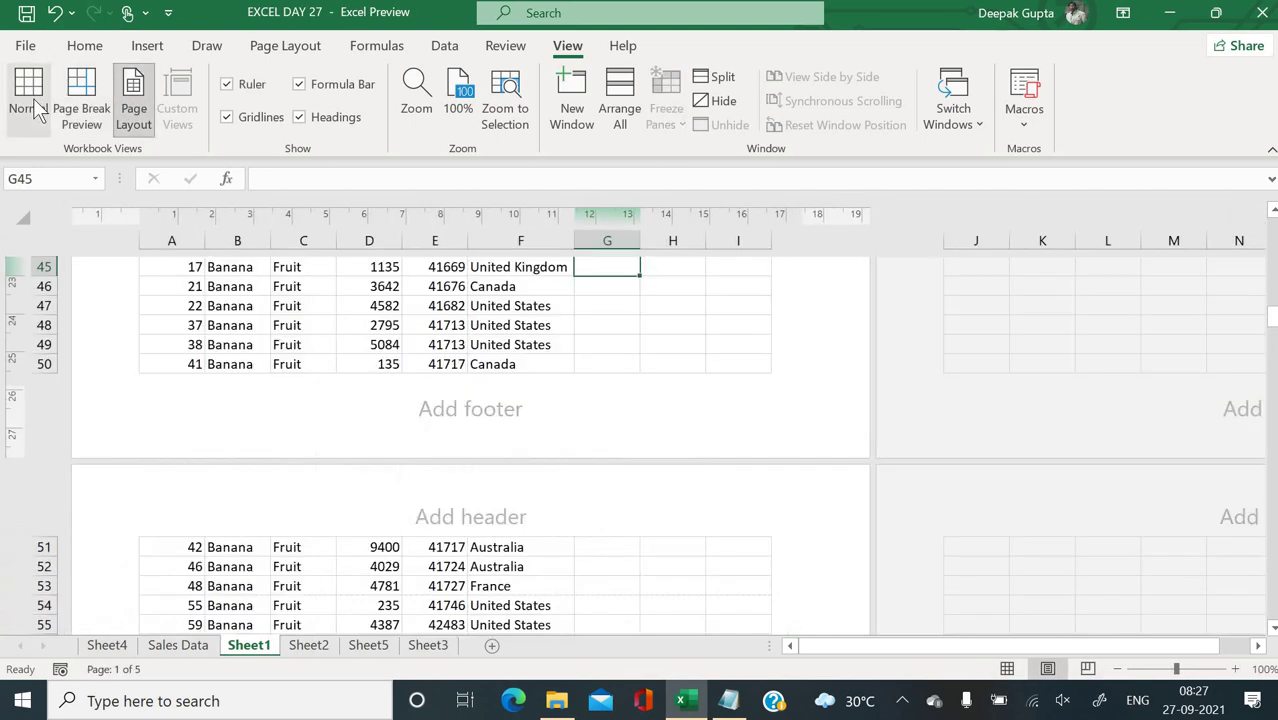
pyautogui.click(36, 108)
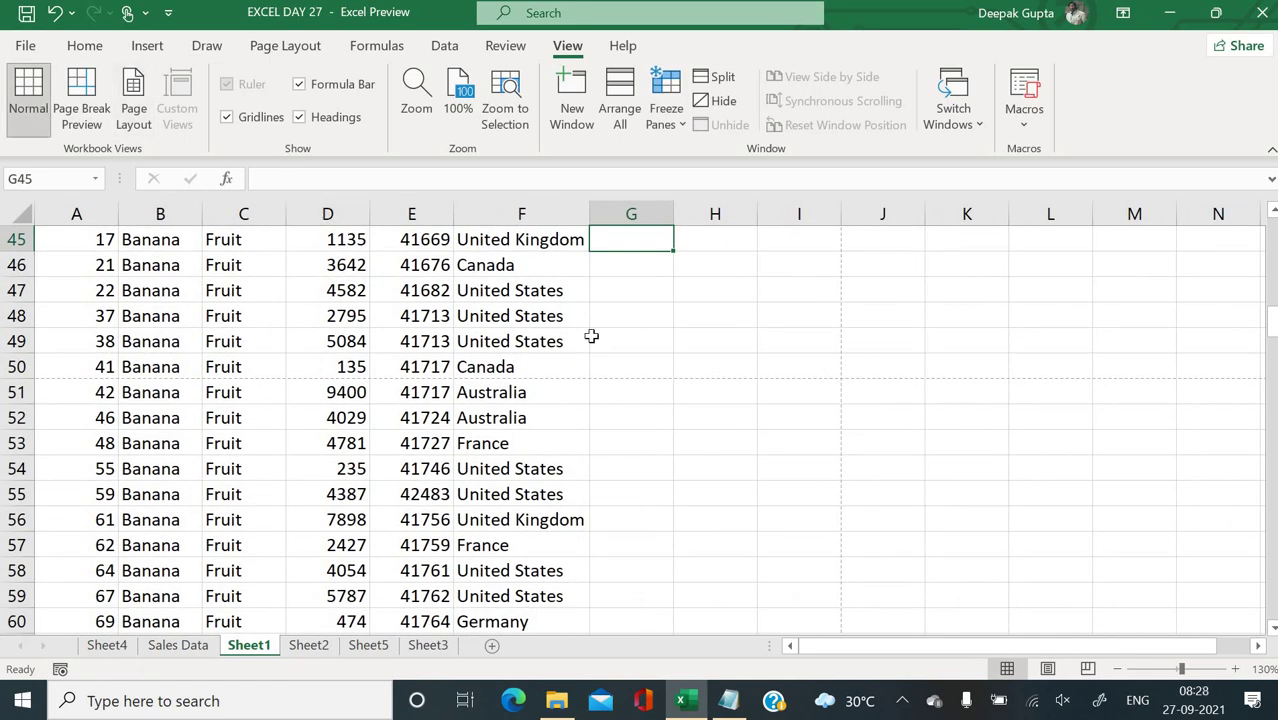
pyautogui.click(596, 341)
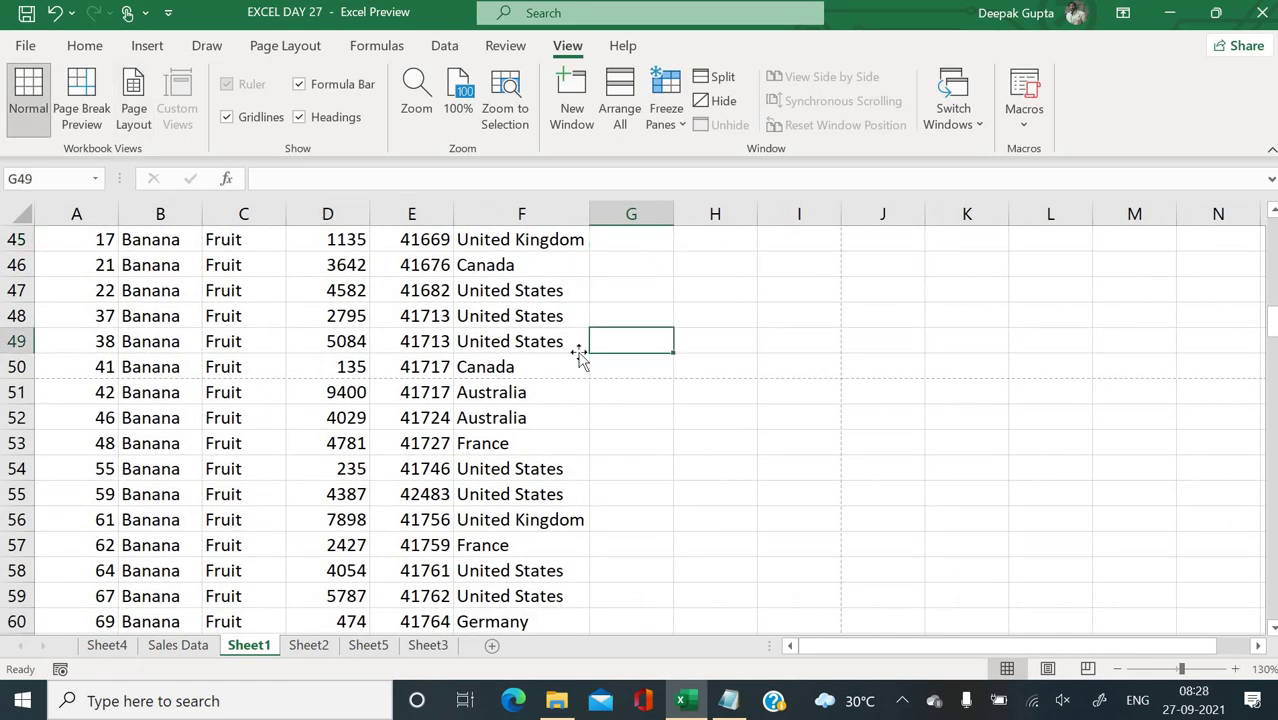
pyautogui.click(499, 360)
pyautogui.scroll(2, 497, 357)
pyautogui.scroll(1, 497, 357)
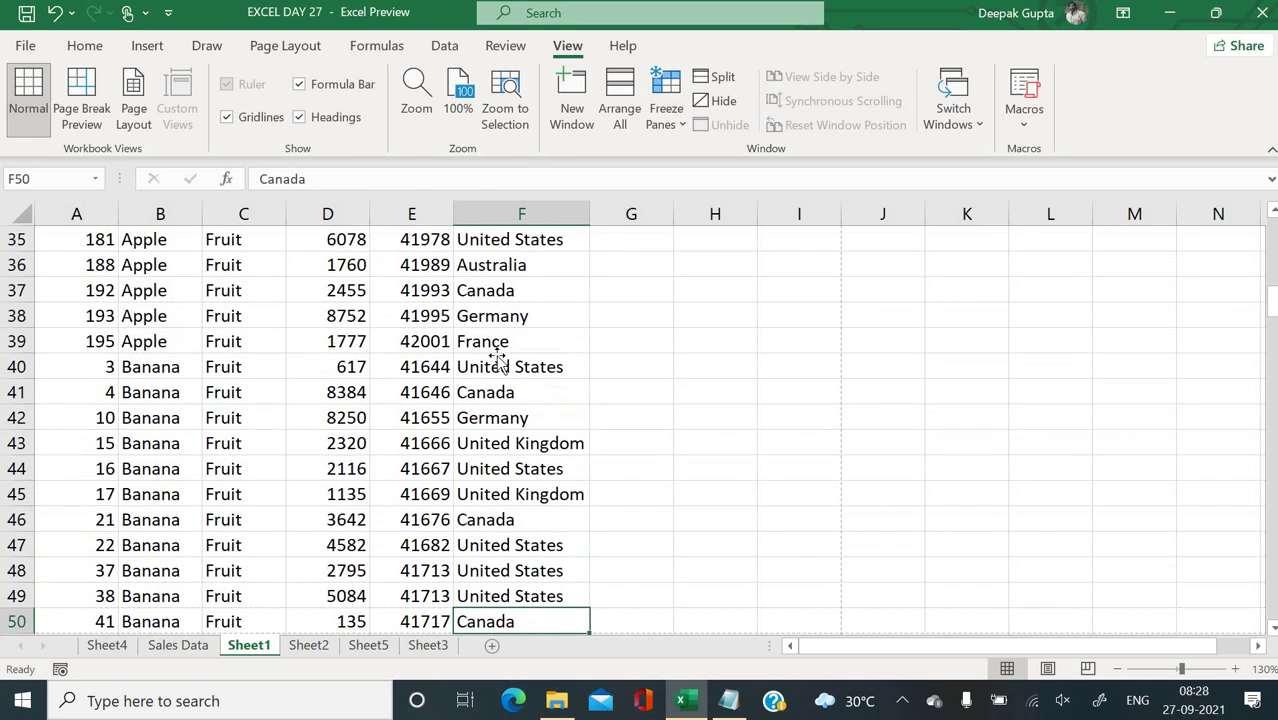
pyautogui.scroll(2, 497, 360)
pyautogui.scroll(4, 497, 360)
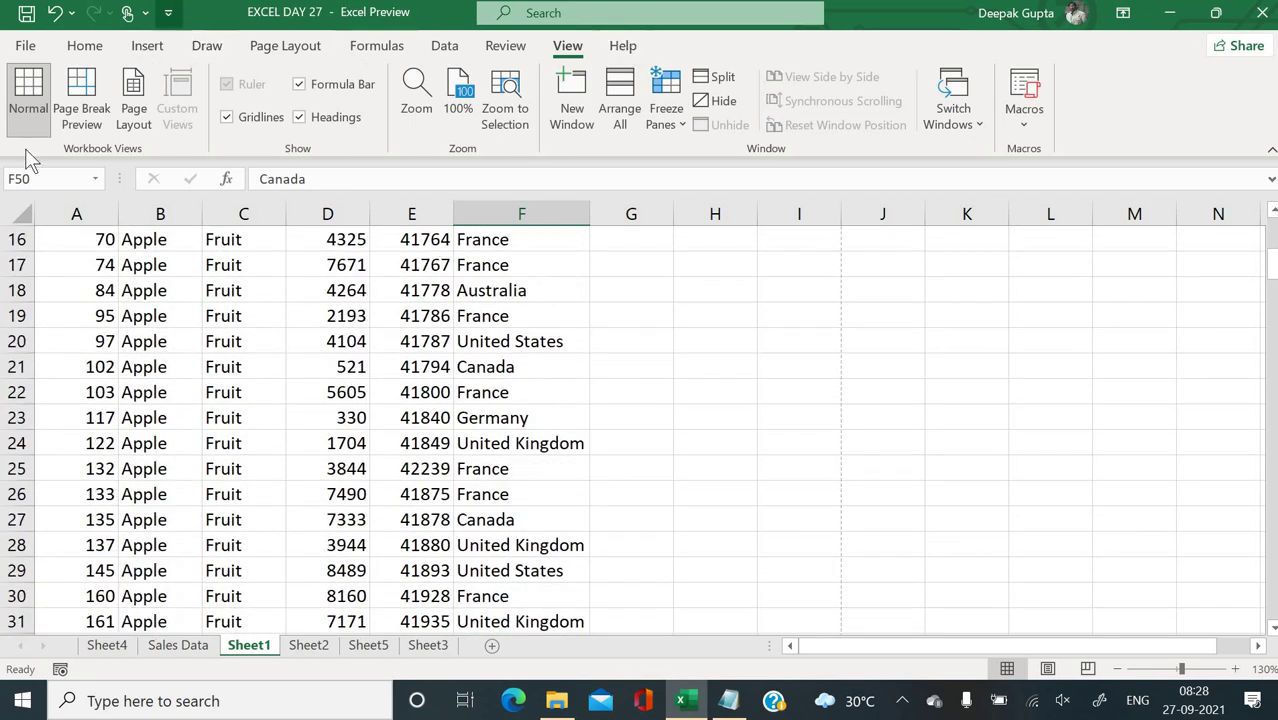
pyautogui.click(505, 46)
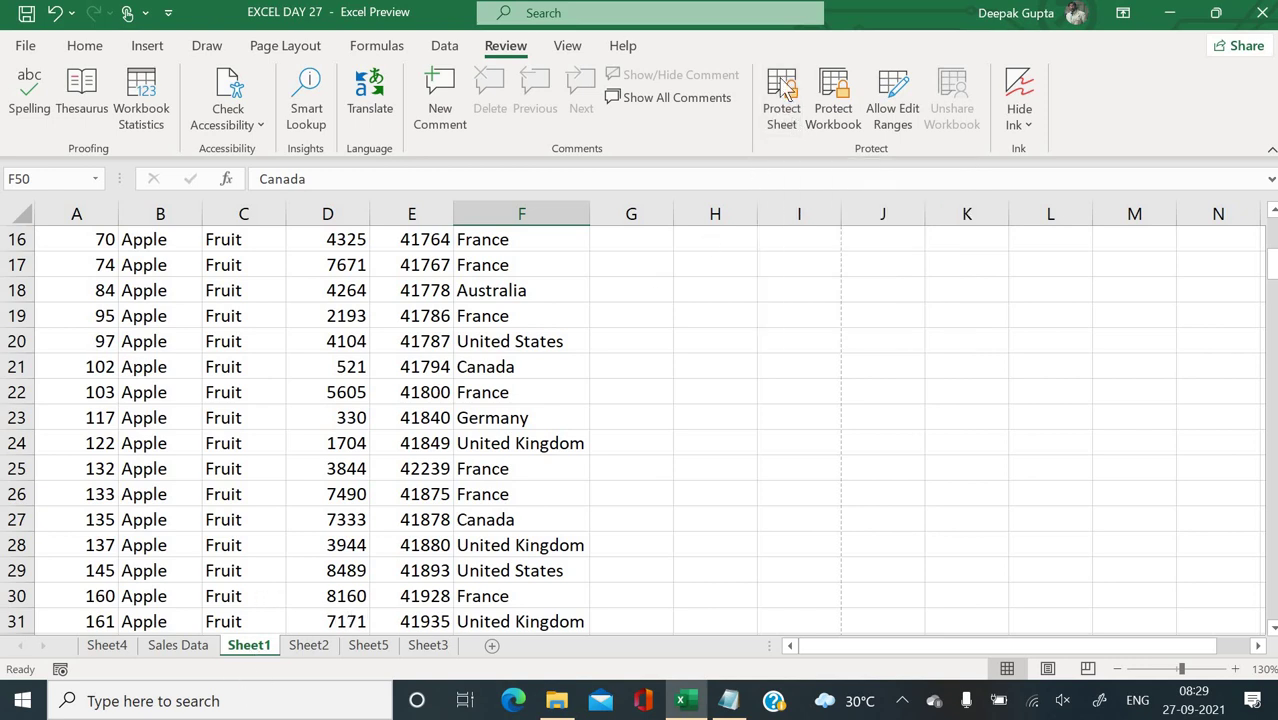
# Protect Sheet1 with a password, entering and confirming it.
pyautogui.click(783, 92)
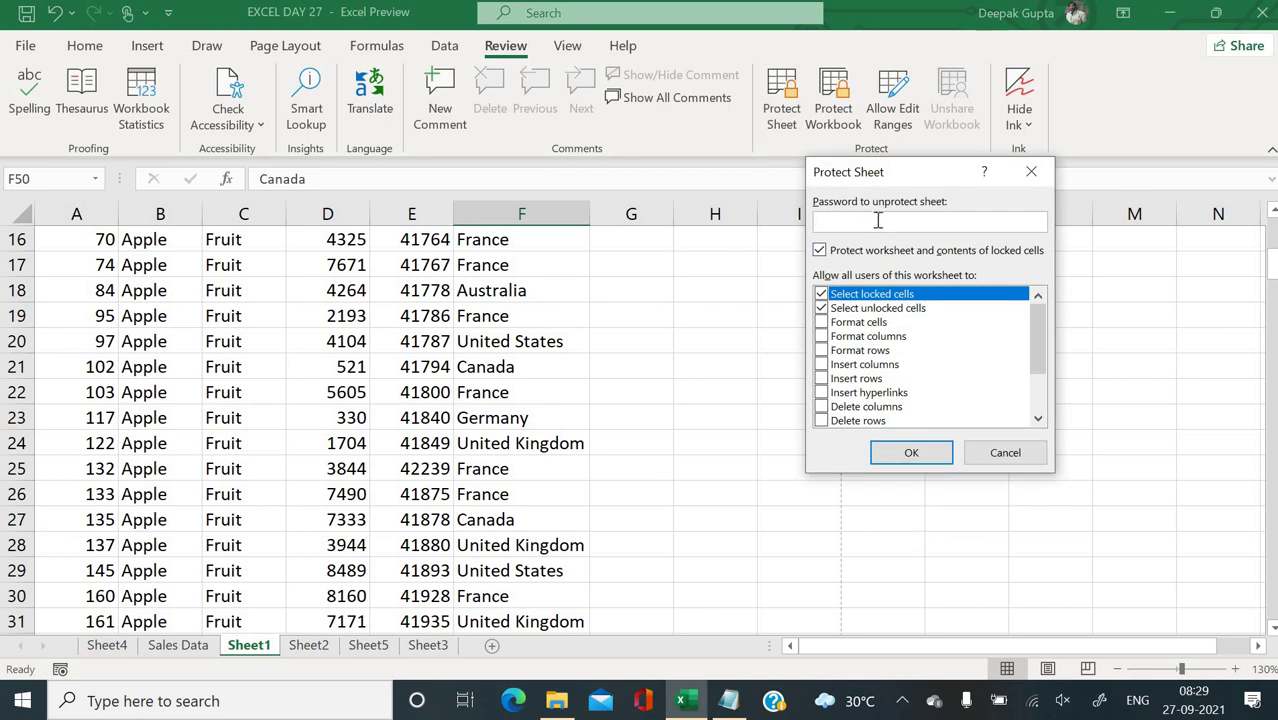
pyautogui.press('Return')
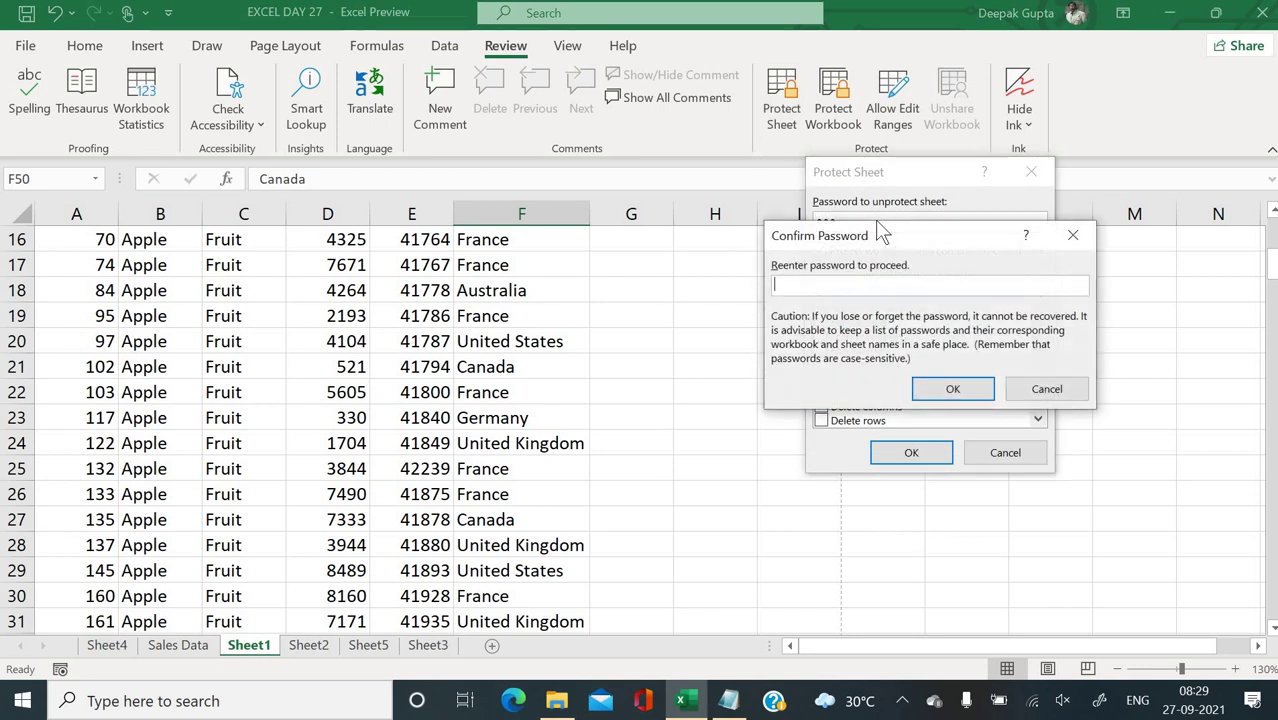
pyautogui.press('Return')
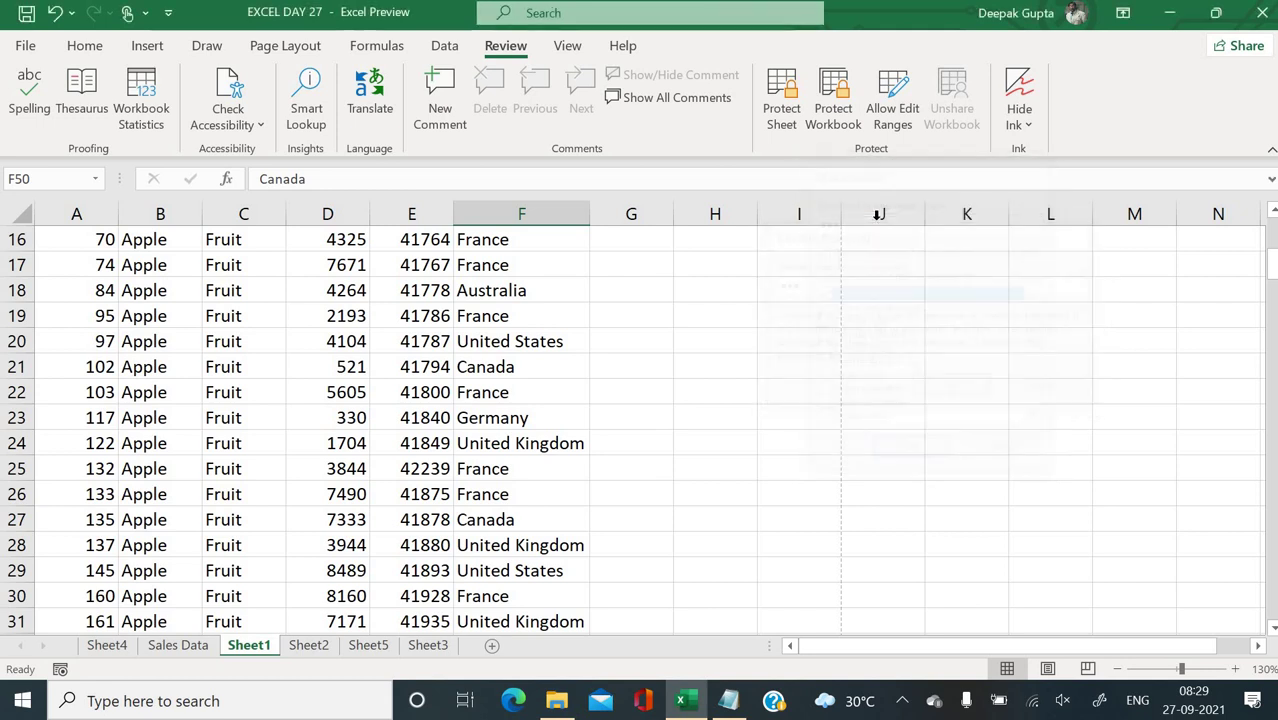
# Try editing cells G19 and D18, dismissing each protected-sheet warning.
pyautogui.click(592, 316)
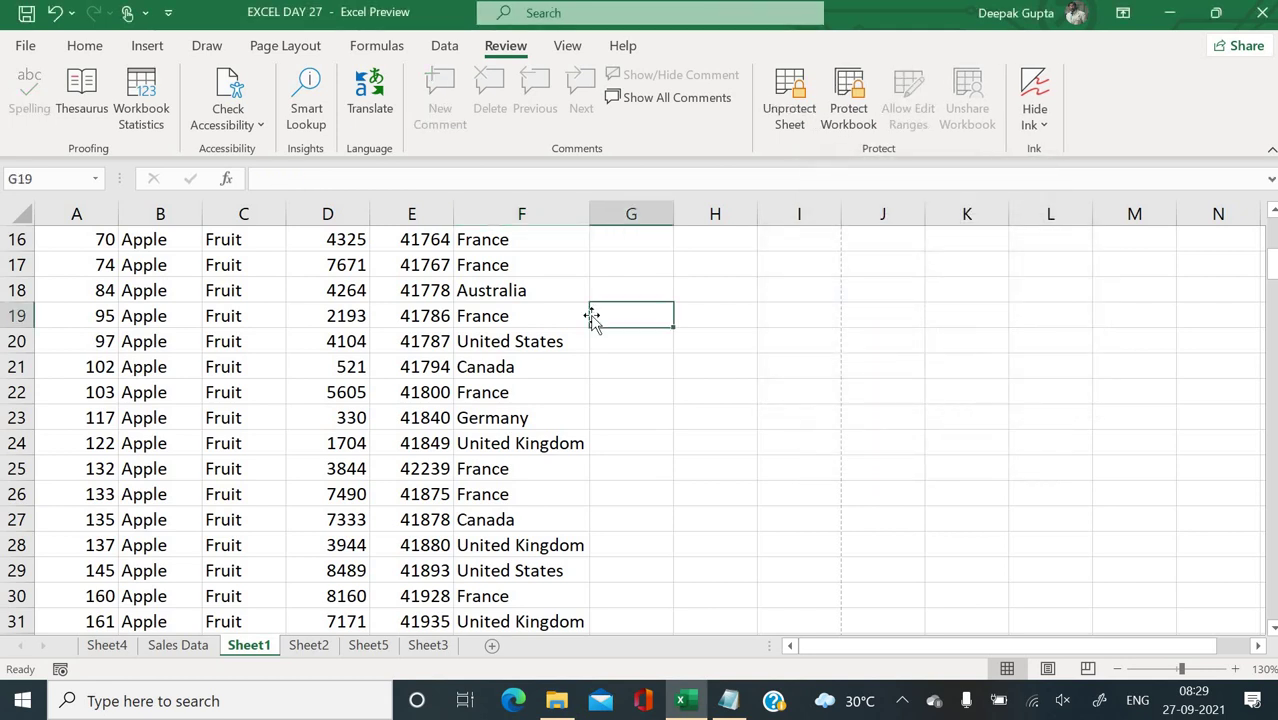
pyautogui.doubleClick(670, 316)
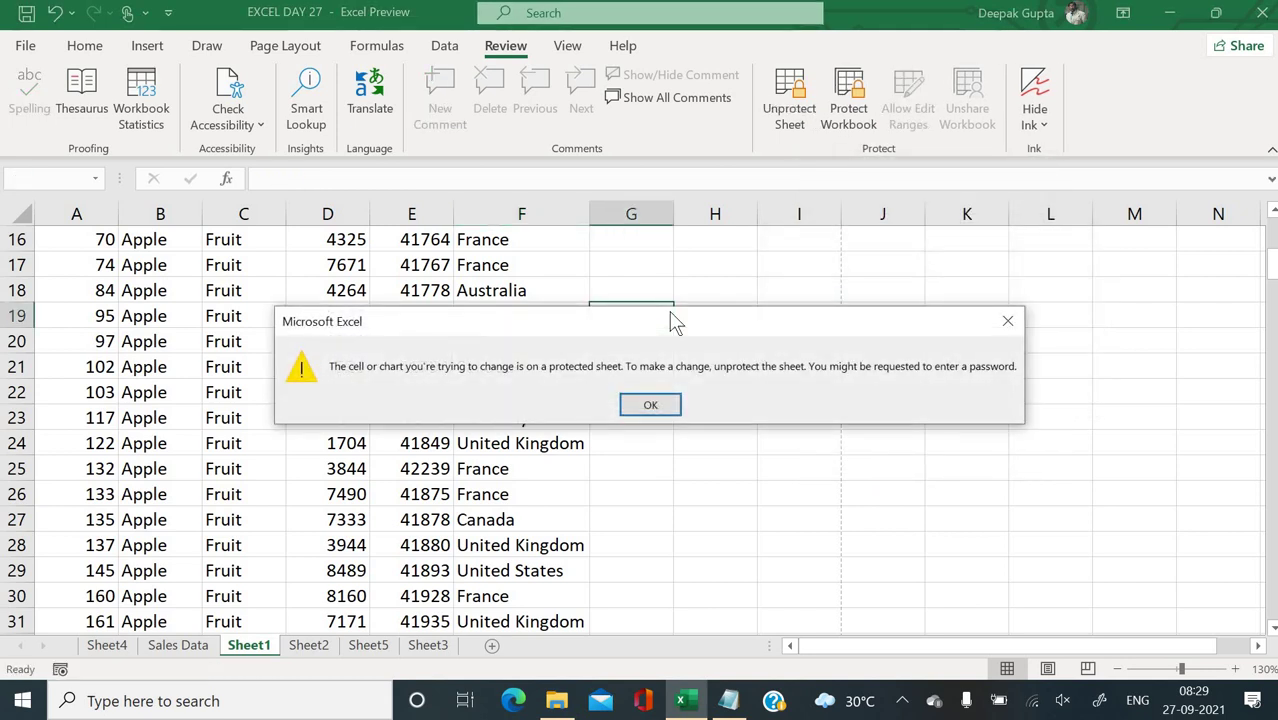
pyautogui.click(655, 403)
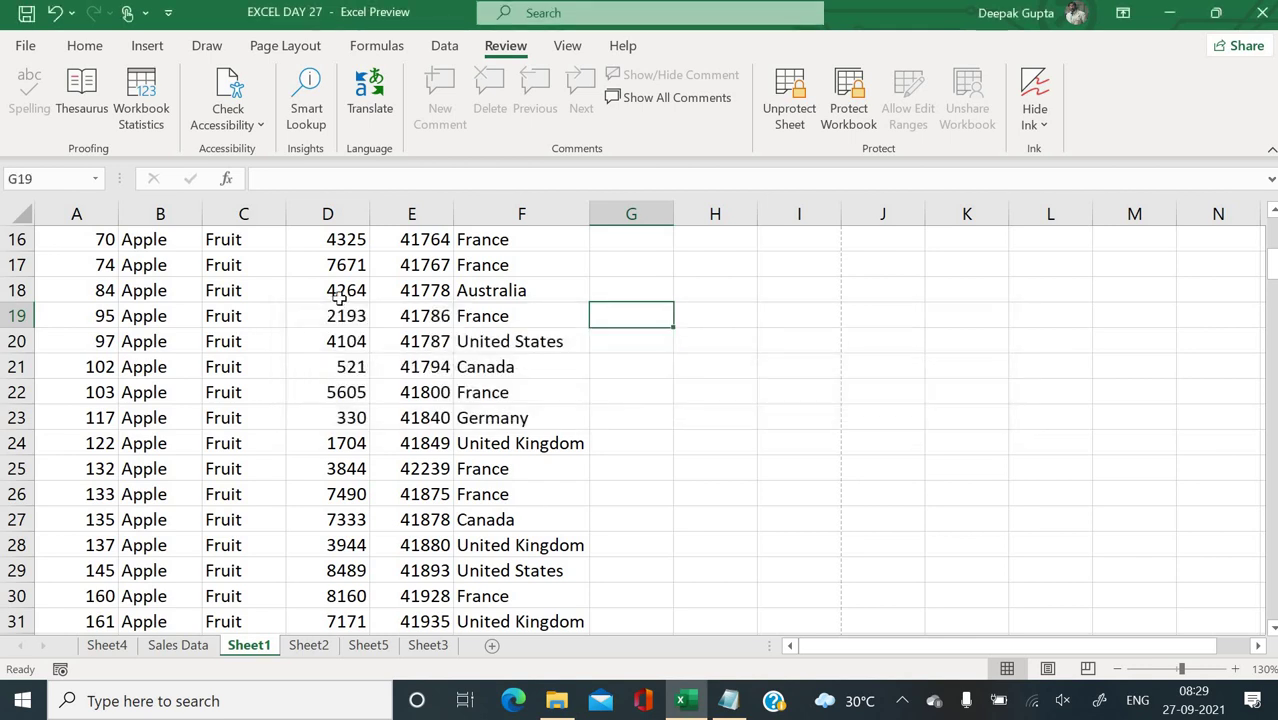
pyautogui.click(342, 295)
pyautogui.doubleClick(341, 300)
pyautogui.press('Return')
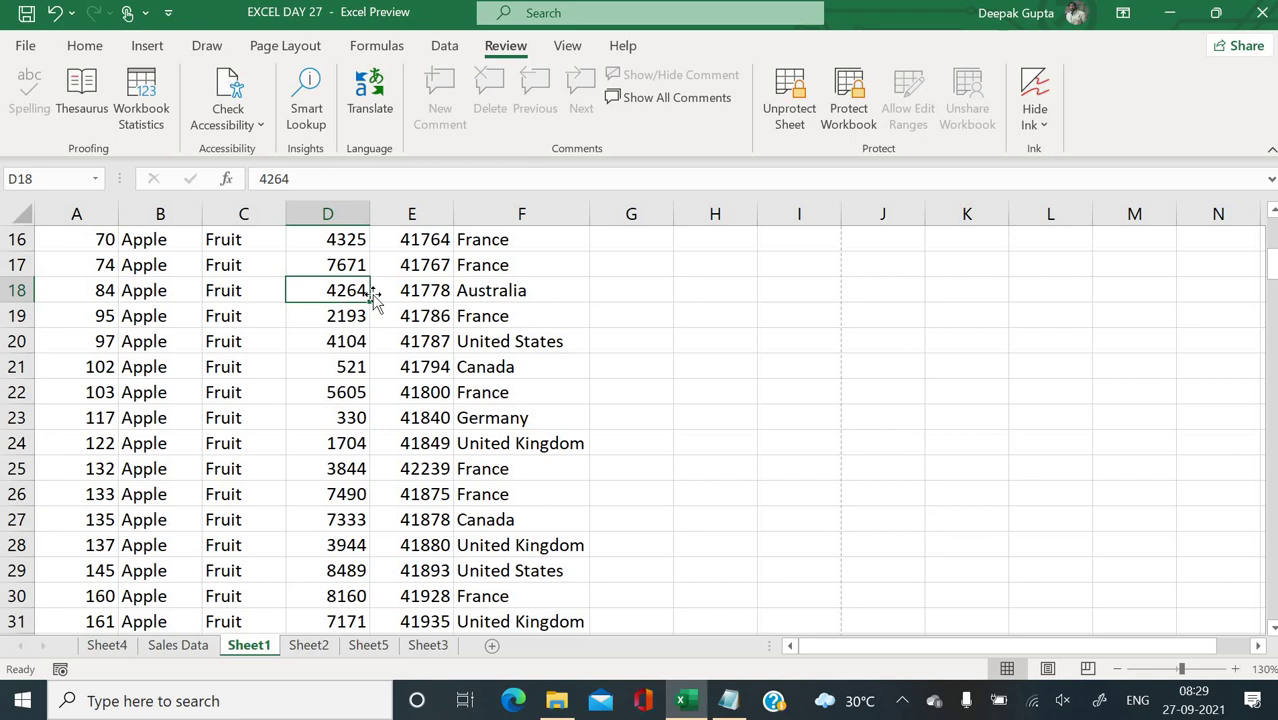
pyautogui.click(383, 298)
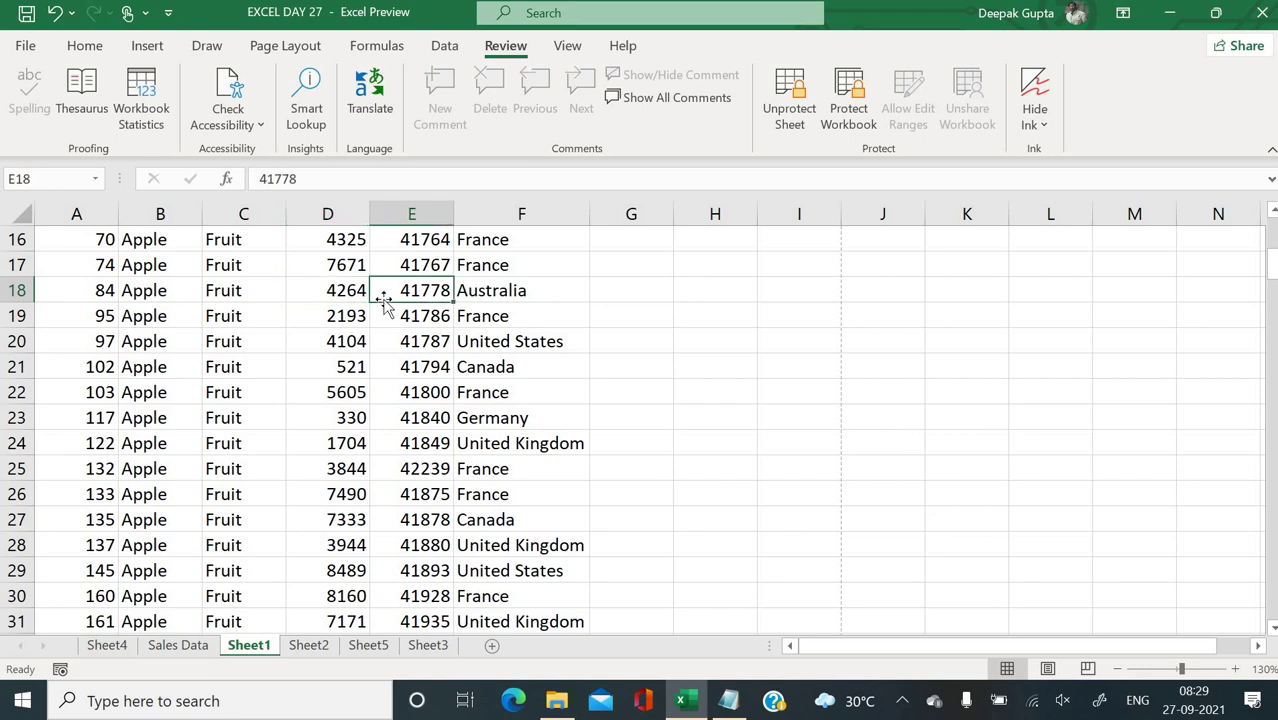
pyautogui.click(444, 337)
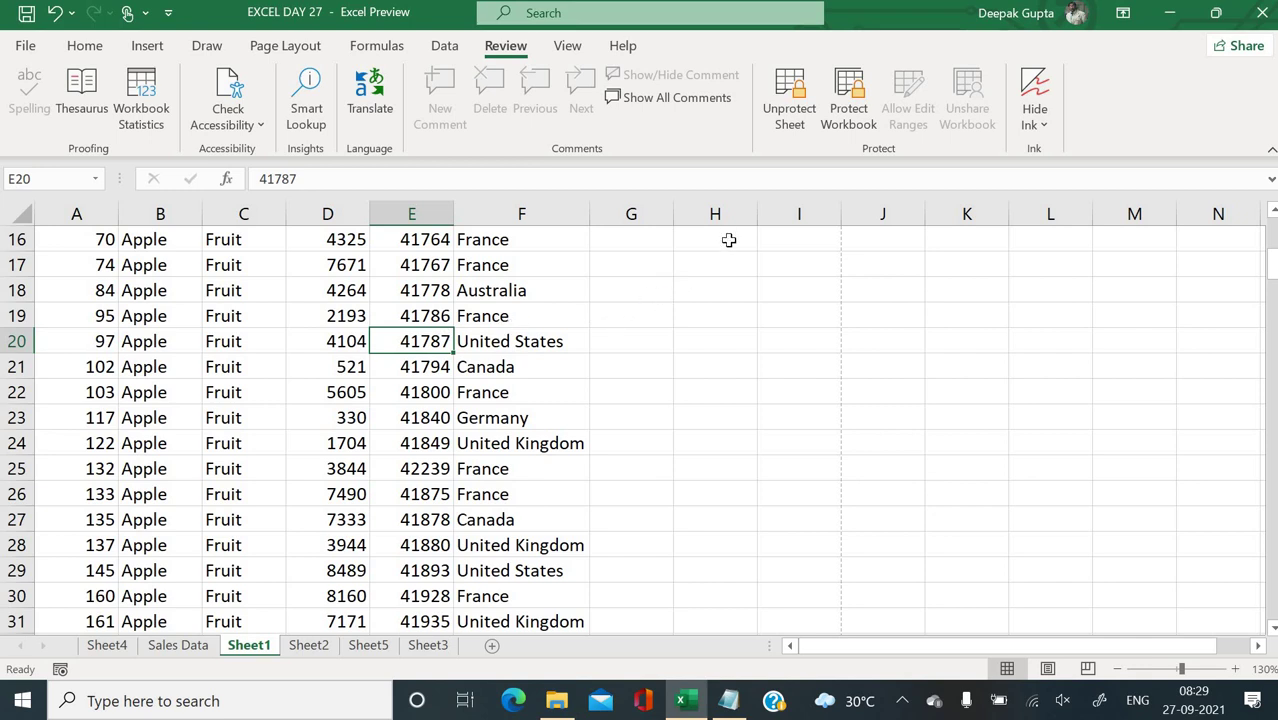
# Unprotect a sheet with its password, then test typing in Sales Data cell J189.
pyautogui.click(799, 113)
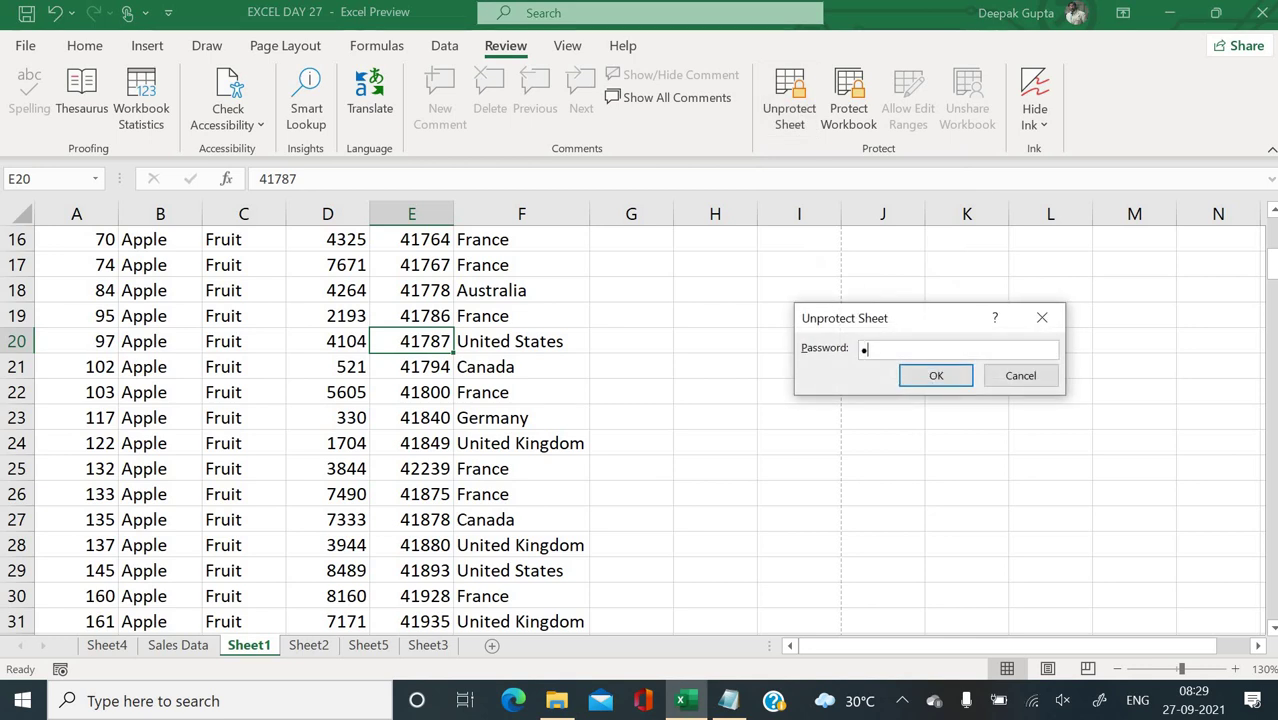
pyautogui.click(933, 375)
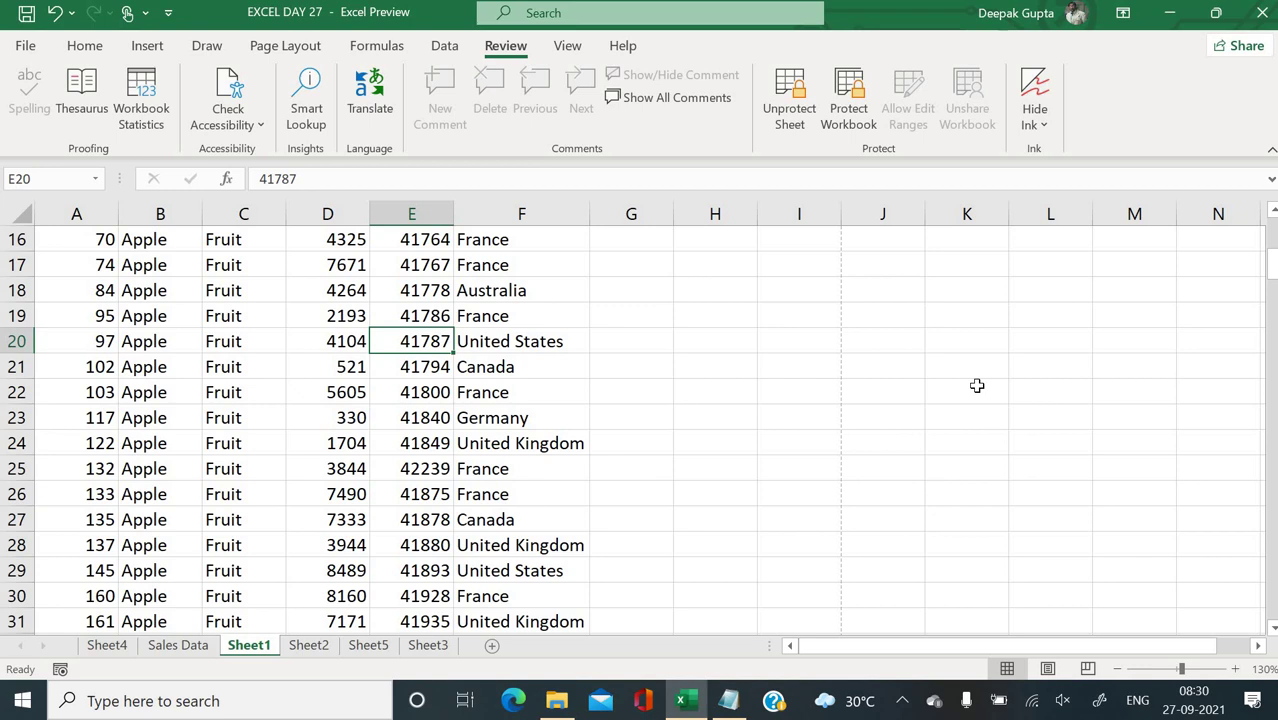
pyautogui.click(180, 645)
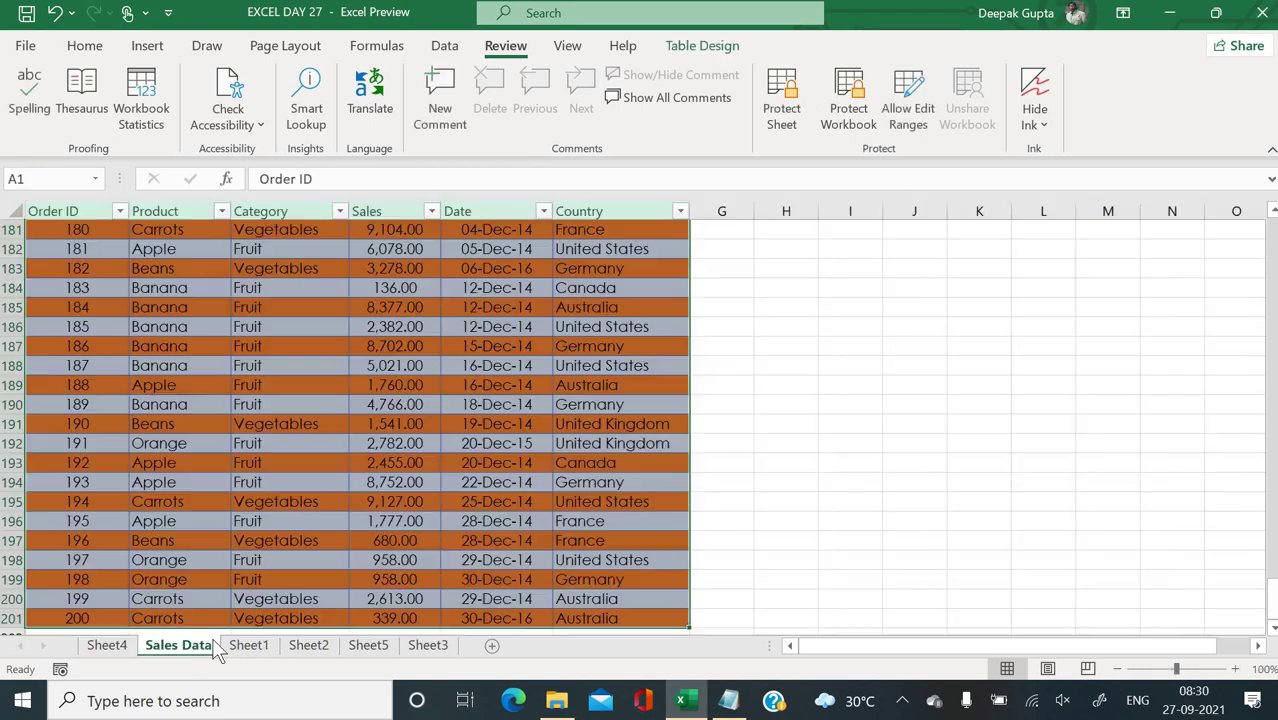
pyautogui.click(922, 389)
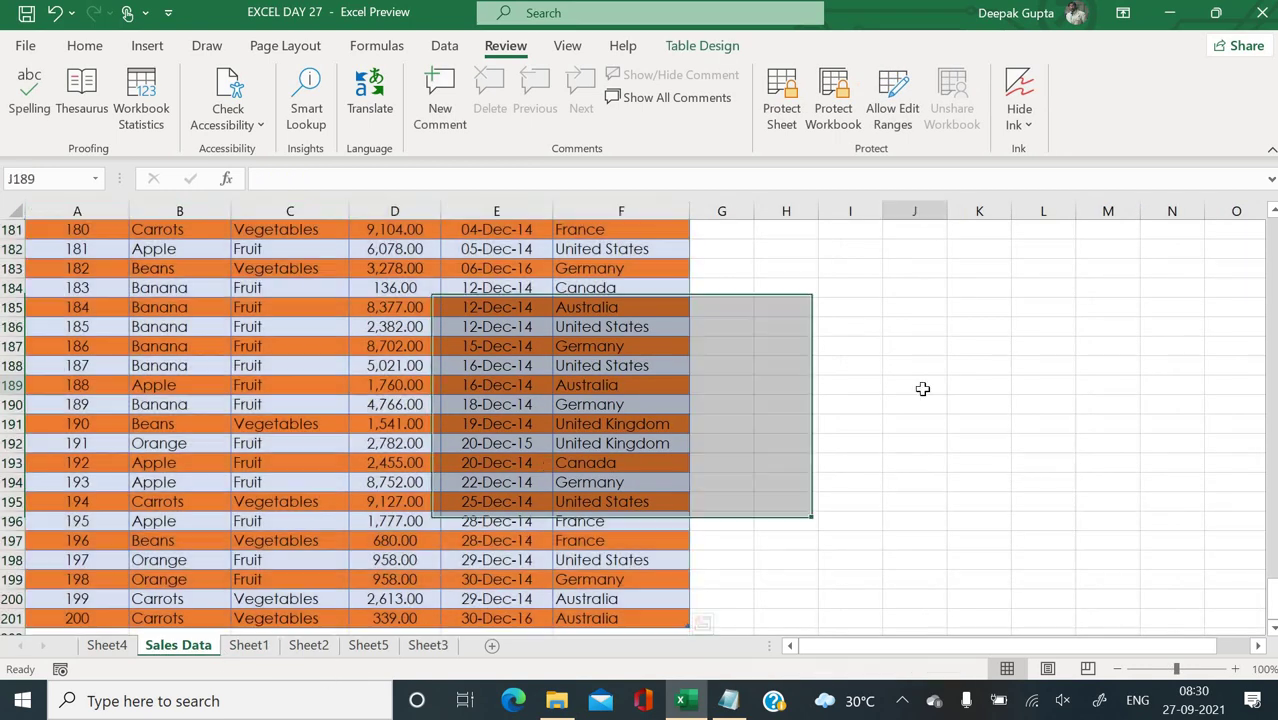
pyautogui.press('Escape')
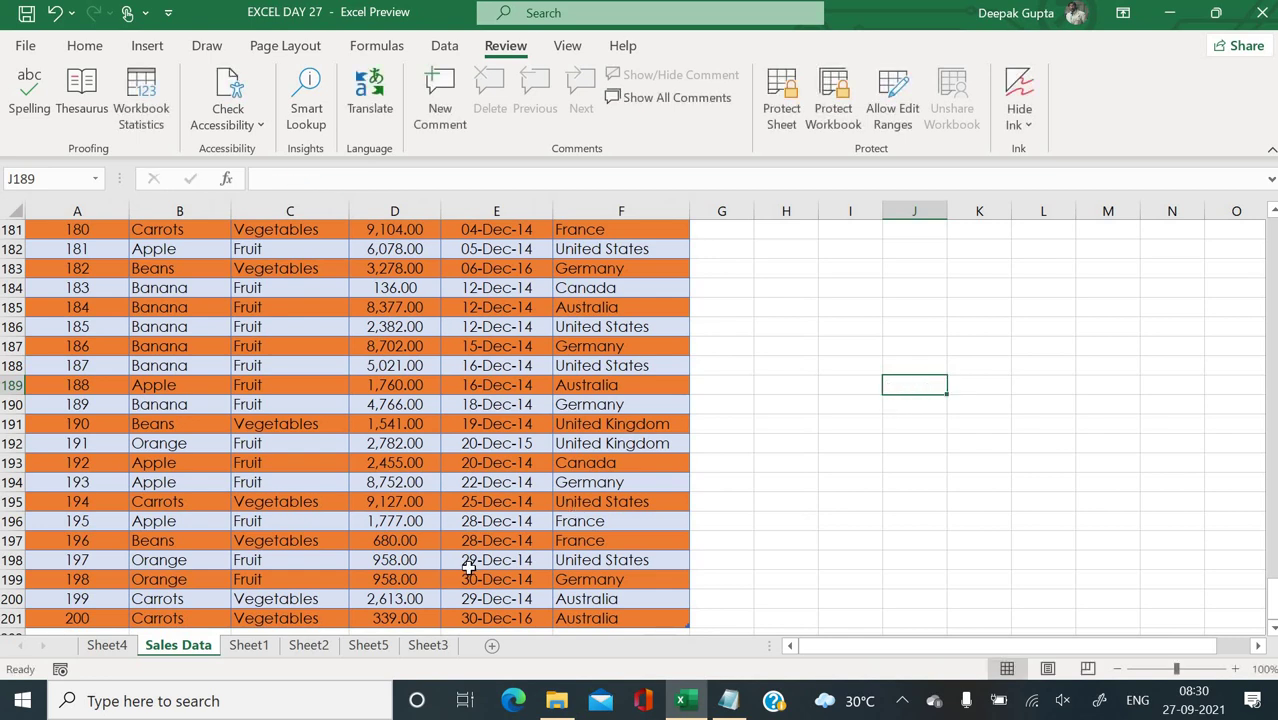
# Confirm Sheet1's cell H22 is still locked, then unprotect Sheet1 with its password.
pyautogui.click(248, 645)
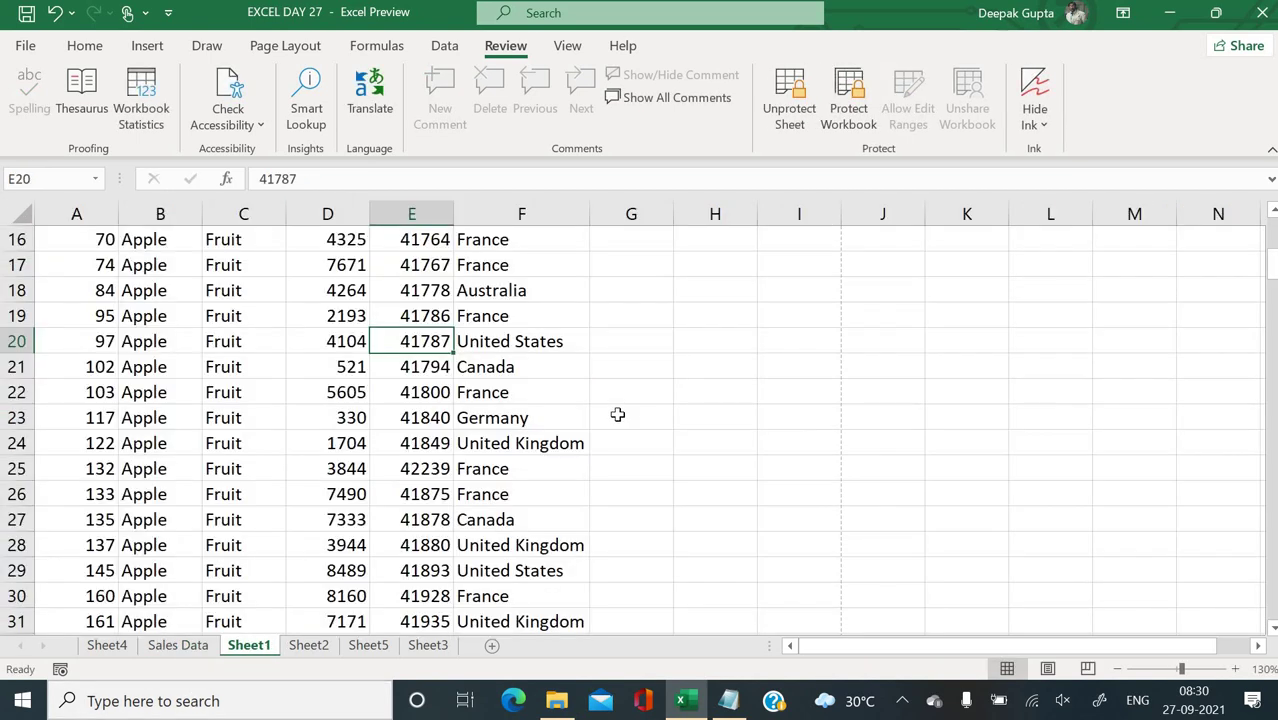
pyautogui.doubleClick(731, 386)
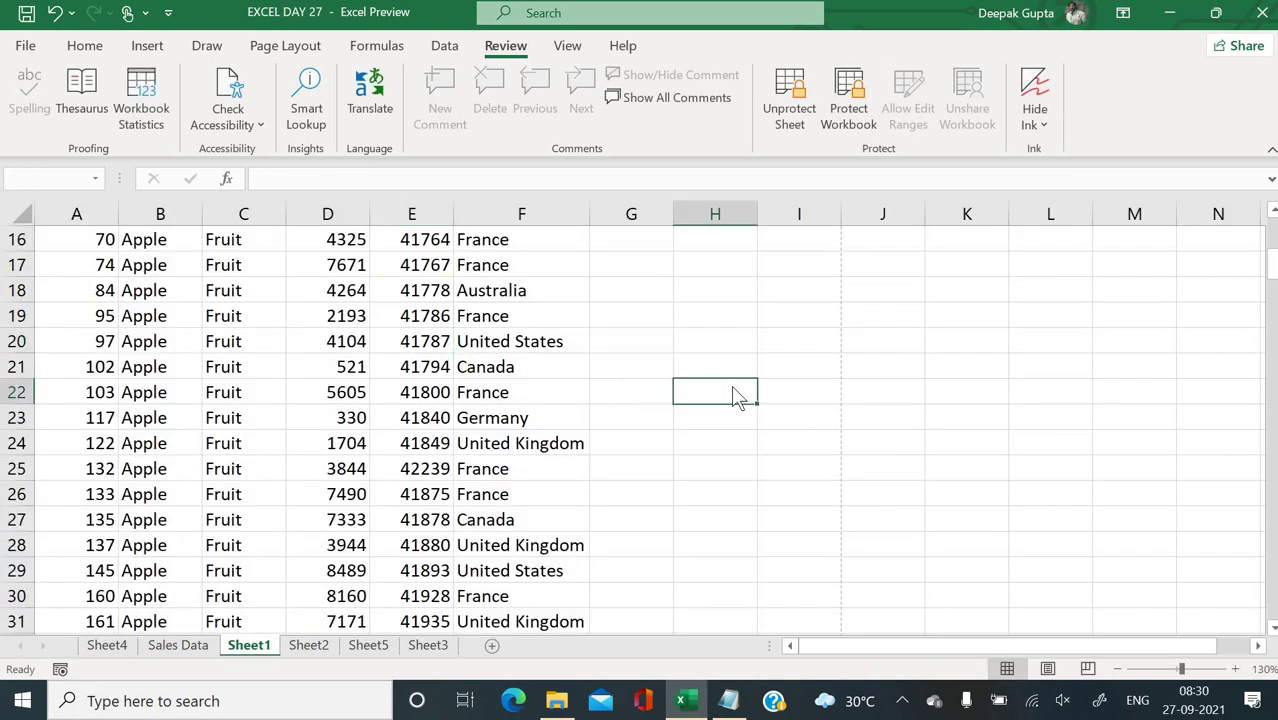
pyautogui.press('Return')
pyautogui.click(795, 118)
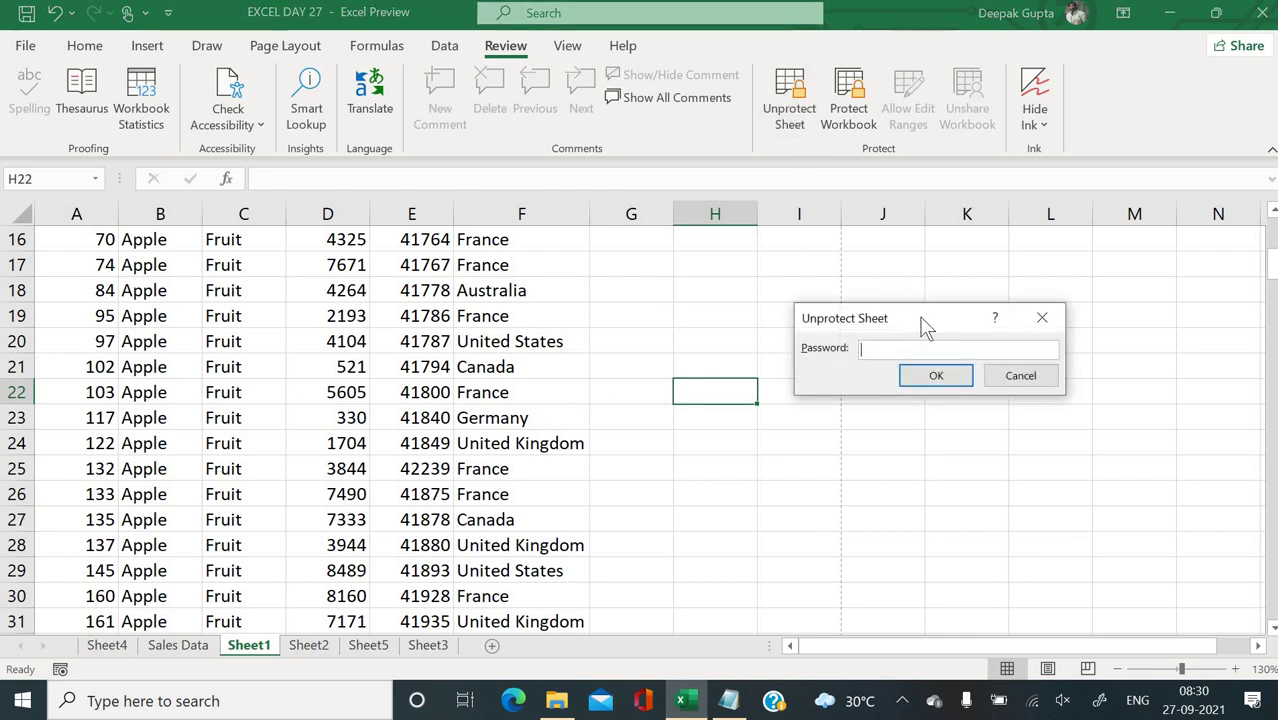
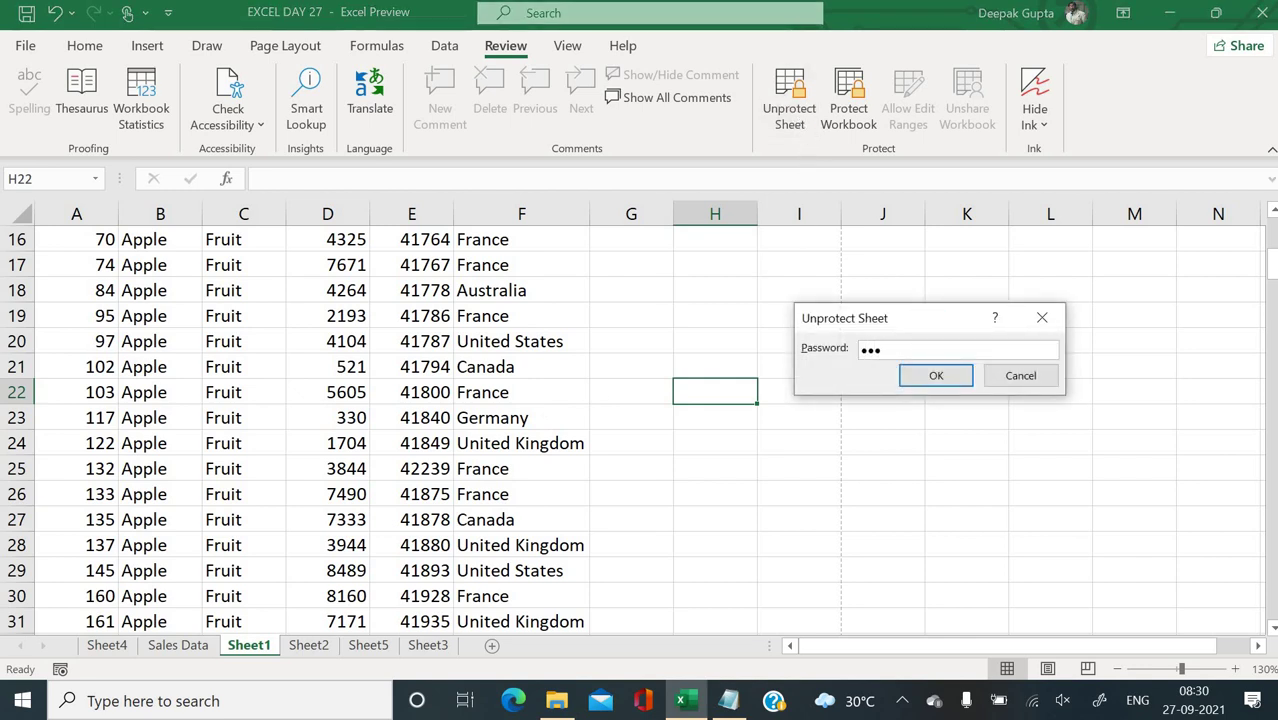
pyautogui.press('Return')
pyautogui.click(573, 367)
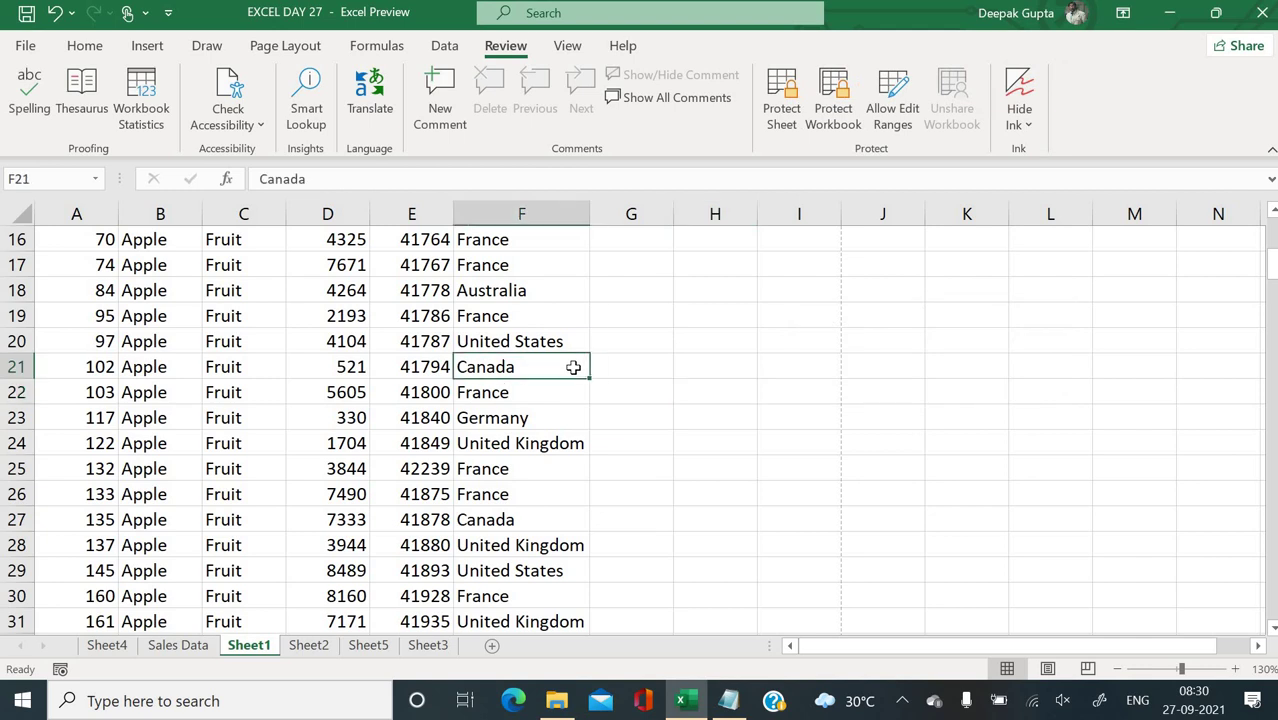
# Protect the workbook structure with a password, entering and confirming it.
pyautogui.click(840, 128)
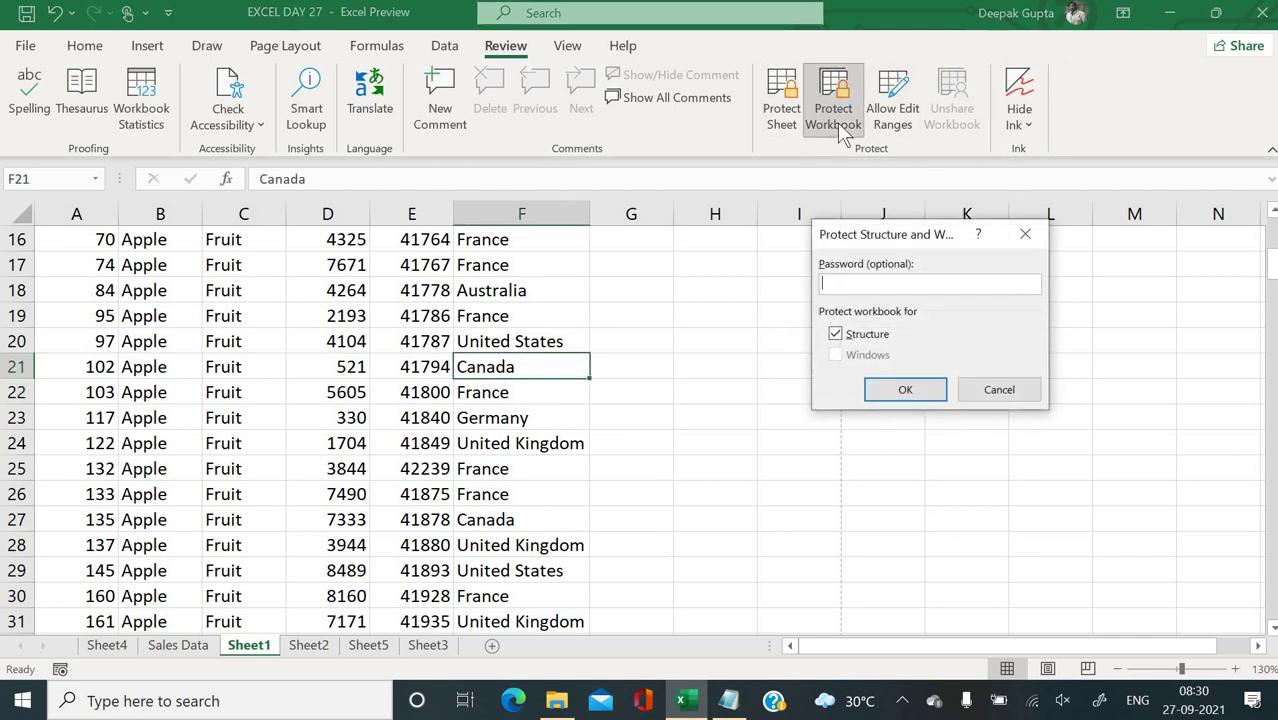
pyautogui.press('Return')
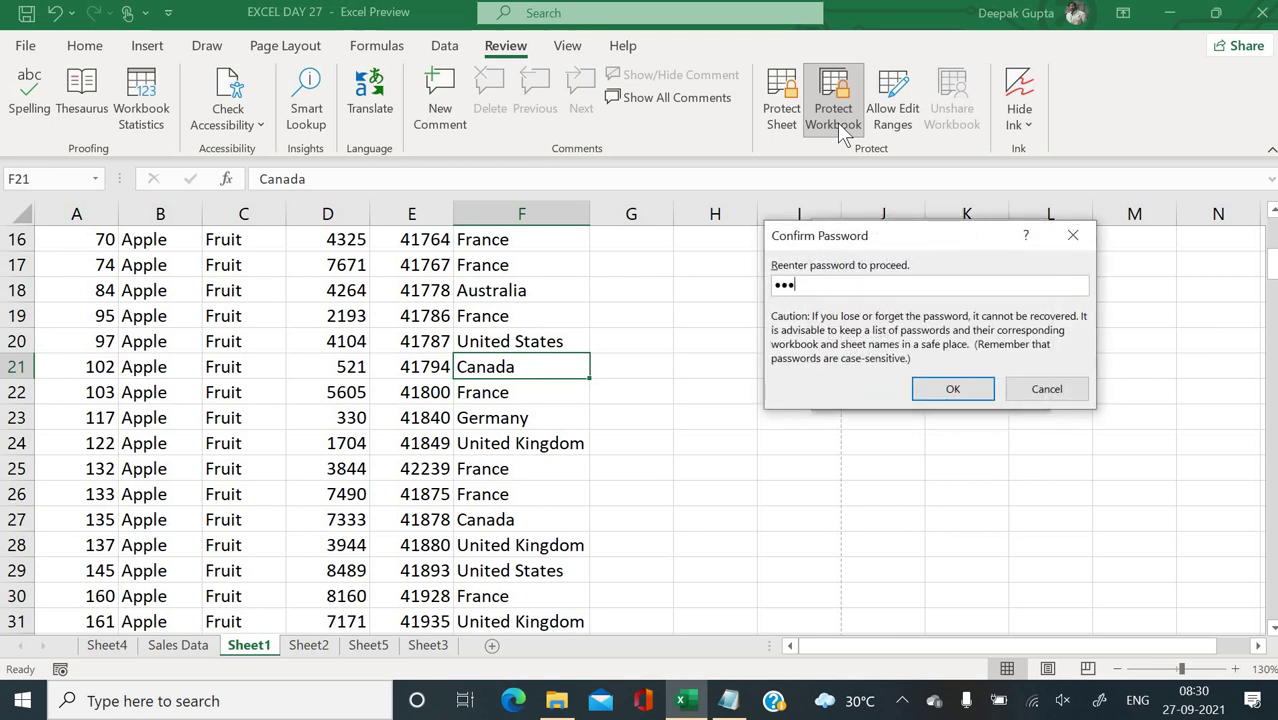
pyautogui.press('Return')
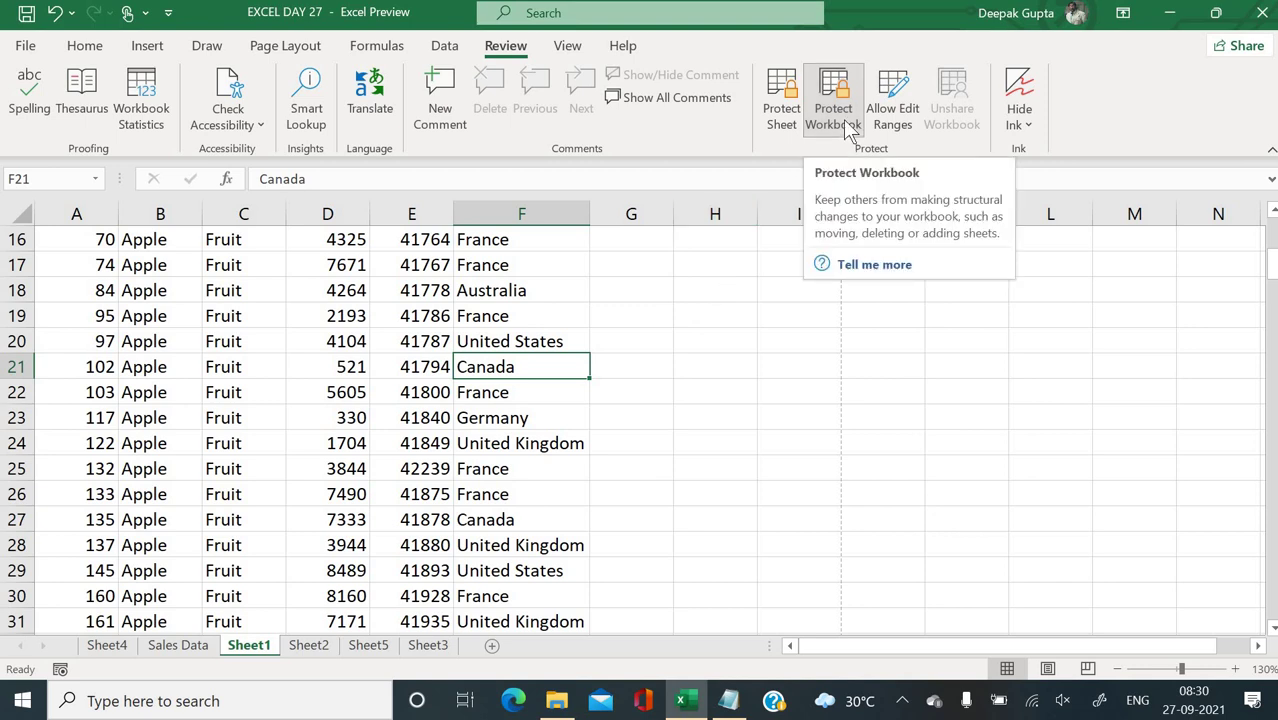
# Test cell editing in G20 and check the sheet tab's disabled structural options.
pyautogui.click(688, 316)
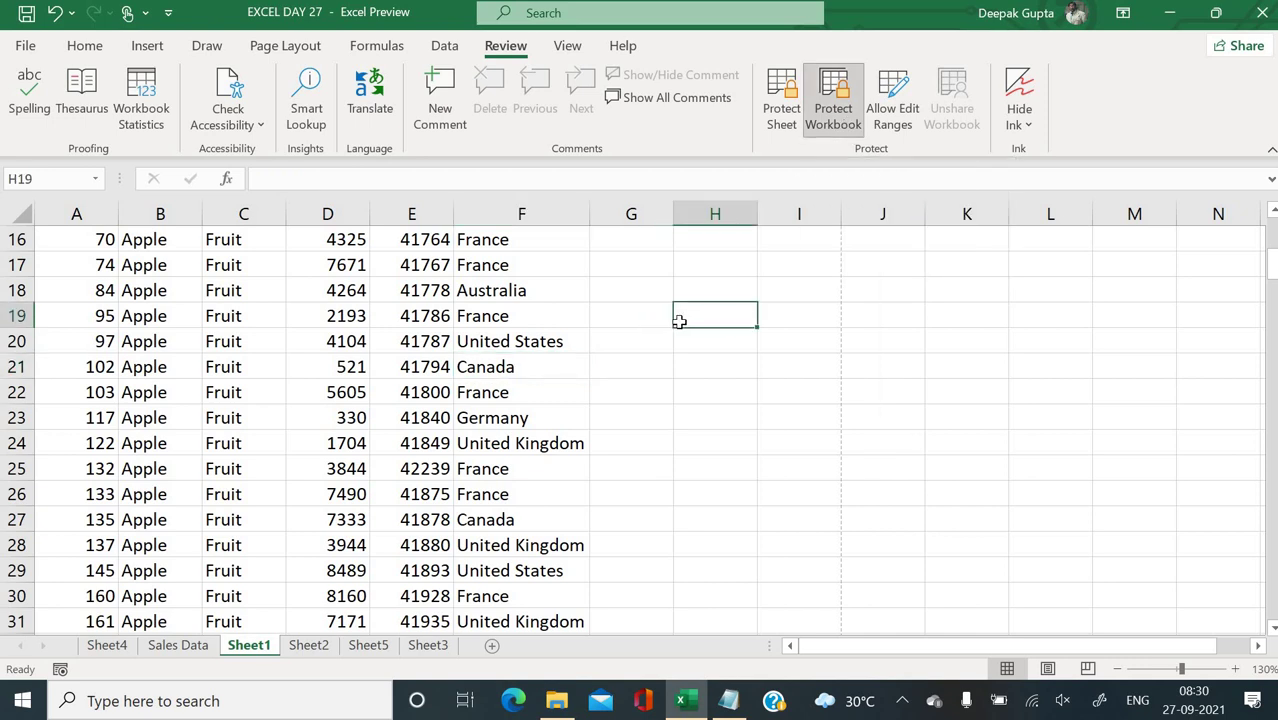
pyautogui.click(613, 348)
pyautogui.write('zvd')
pyautogui.press('Escape')
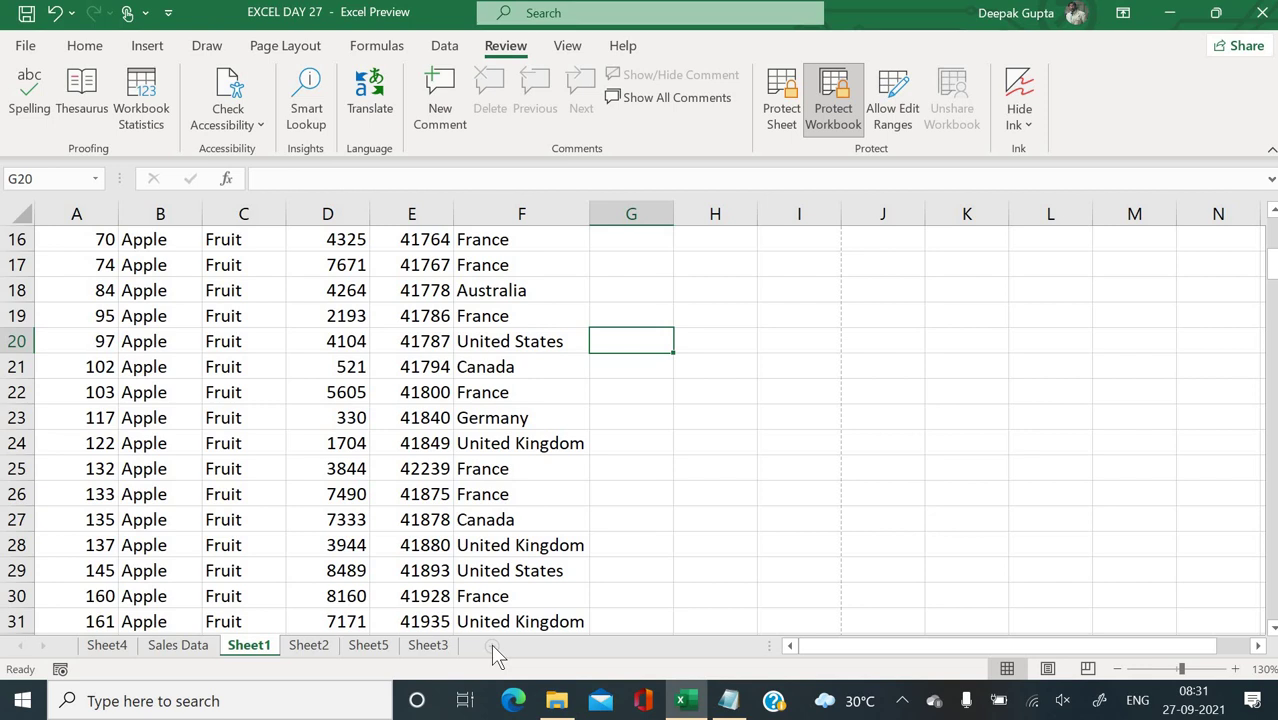
pyautogui.rightClick(259, 655)
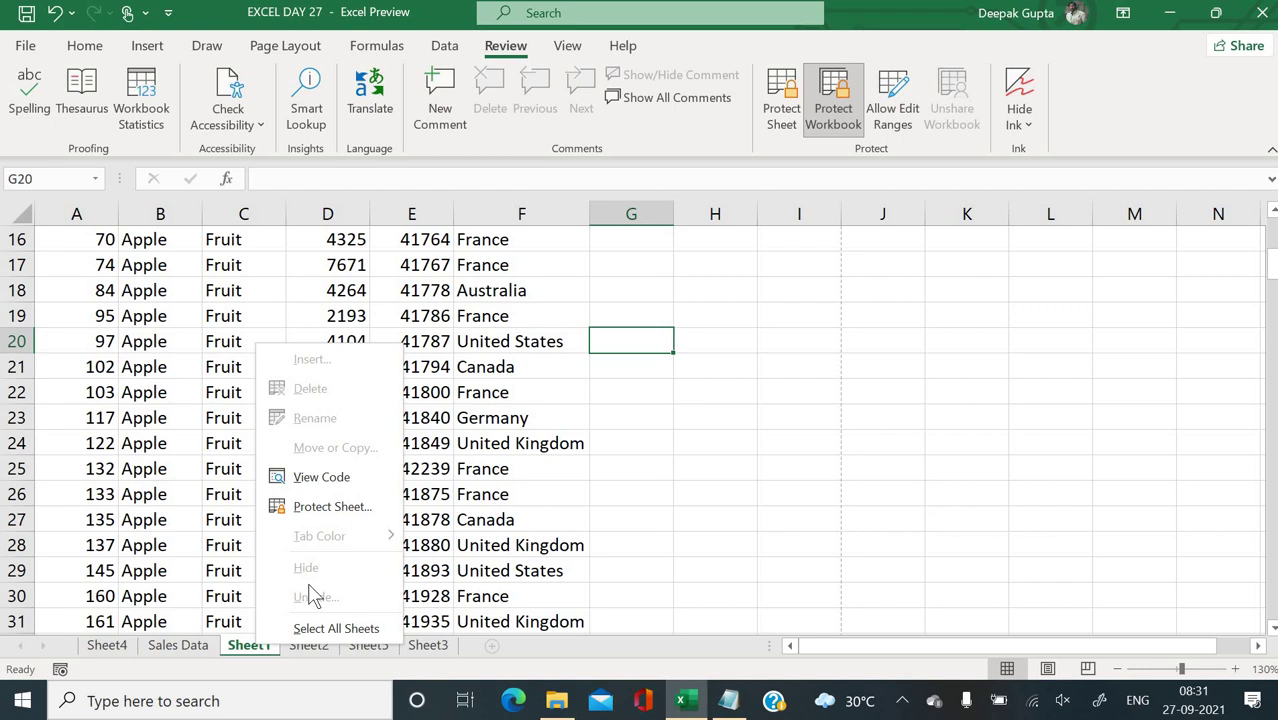
pyautogui.click(417, 366)
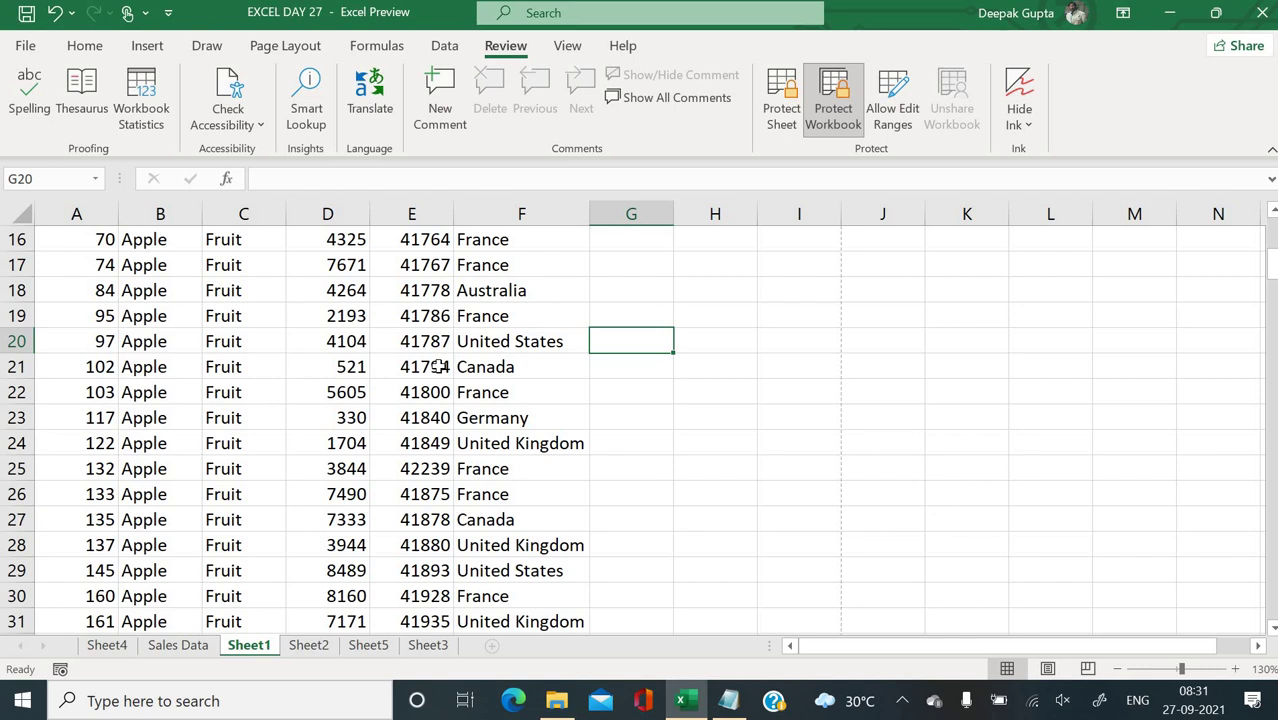
pyautogui.click(482, 367)
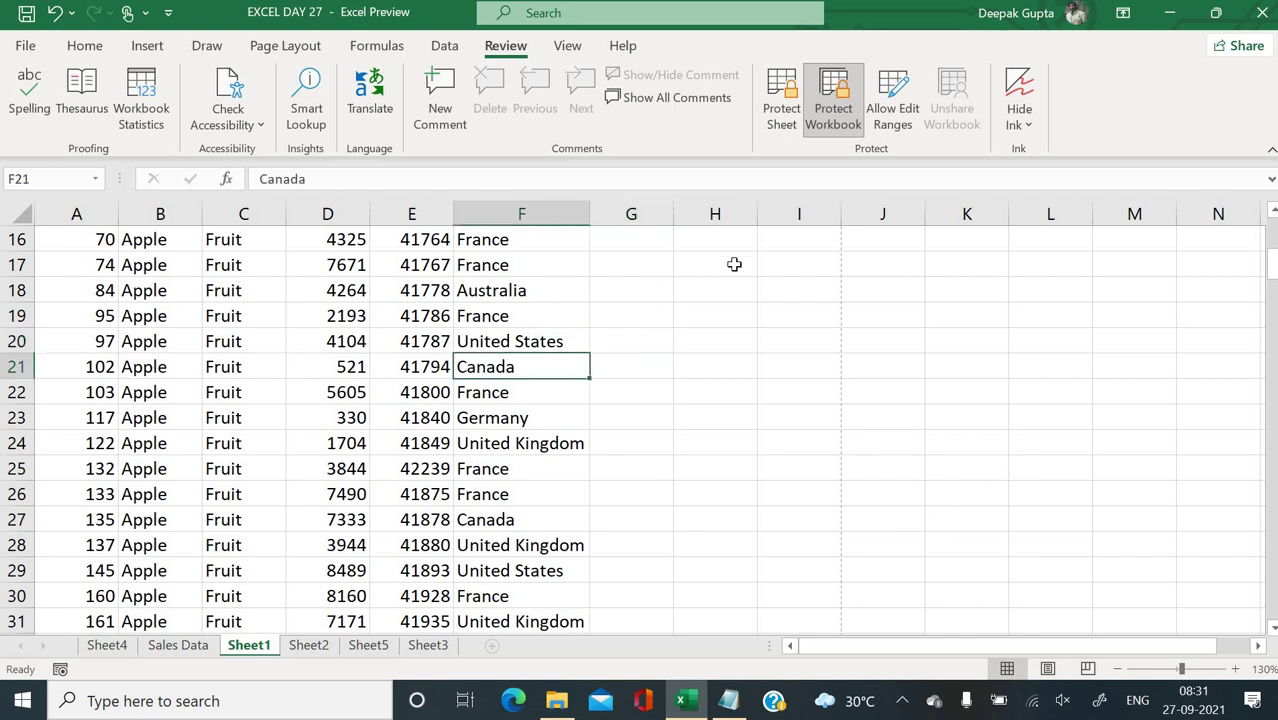
# Remove the workbook structure protection by entering its password.
pyautogui.click(834, 118)
pyautogui.click(833, 118)
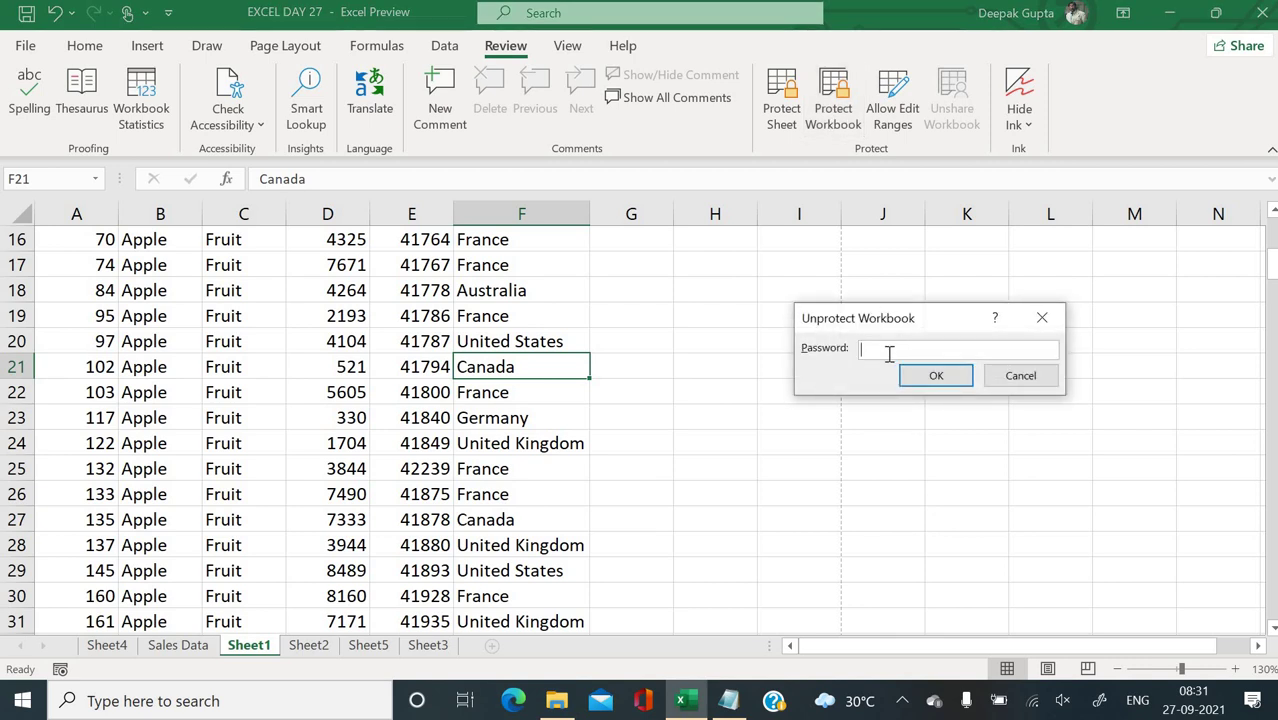
pyautogui.press('Return')
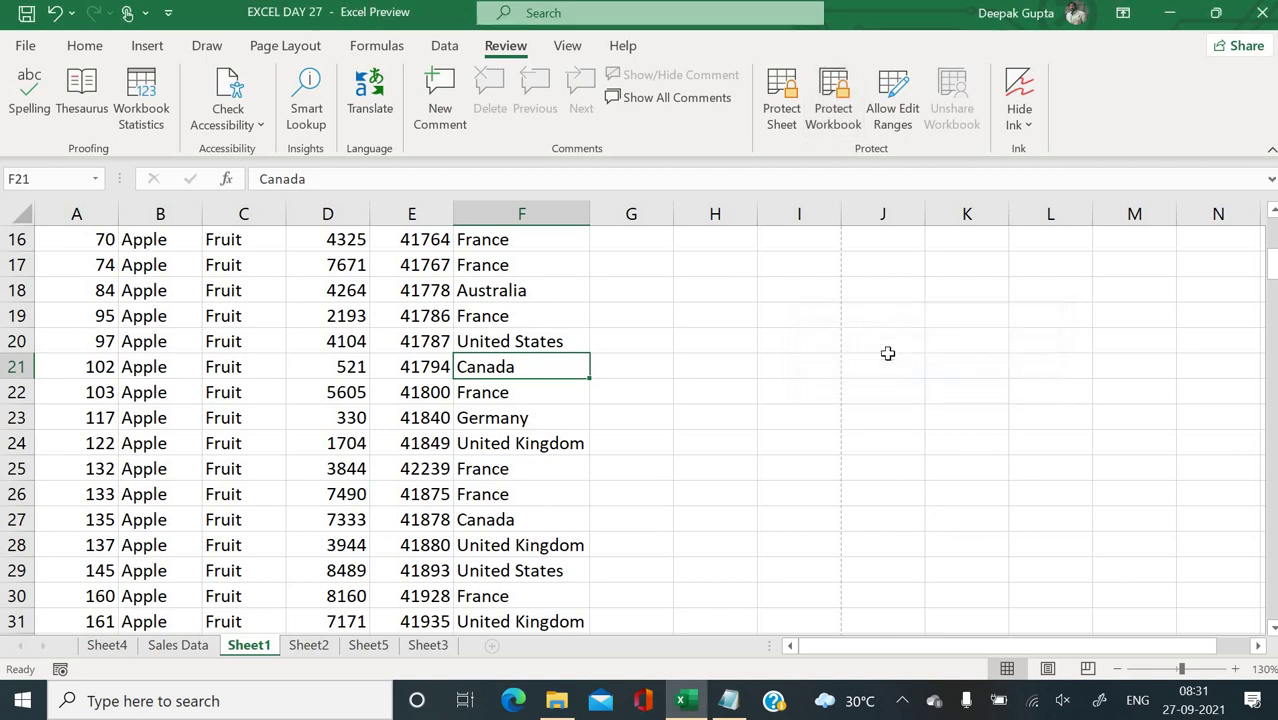
# Scroll back up to Sheet1's header row and select the first Order ID in A2.
pyautogui.click(776, 314)
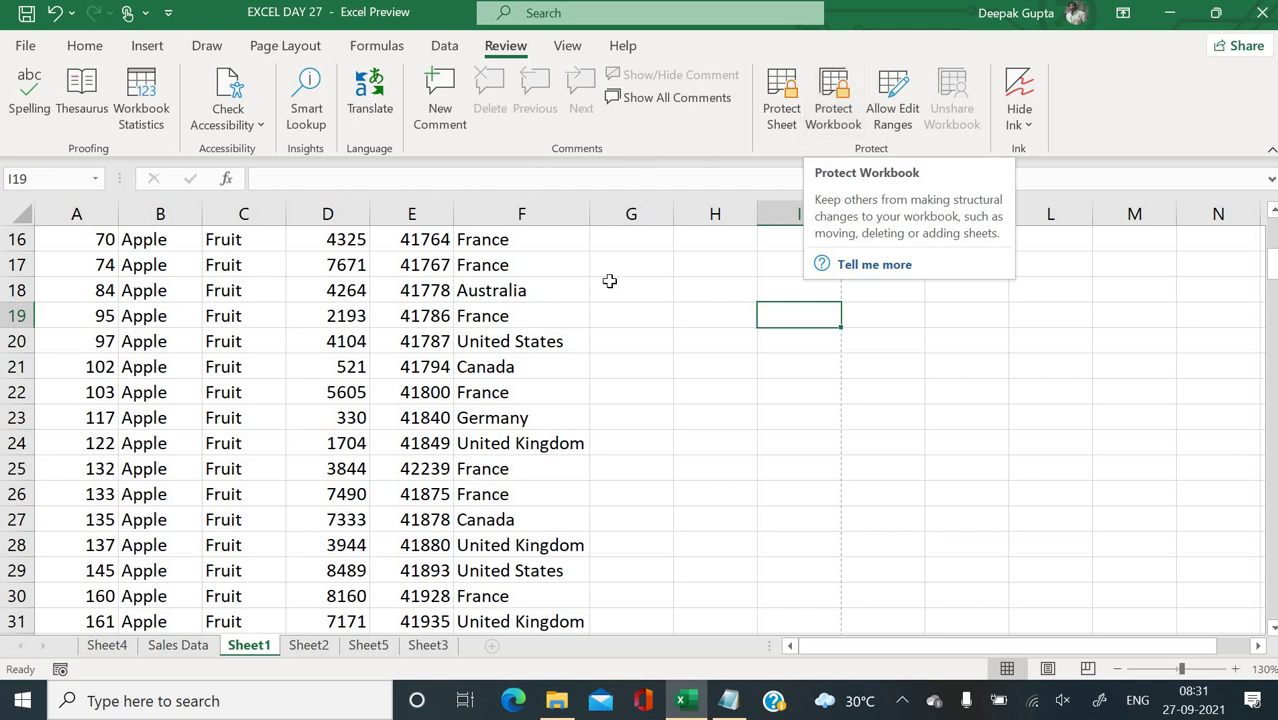
pyautogui.click(520, 350)
pyautogui.scroll(3, 520, 350)
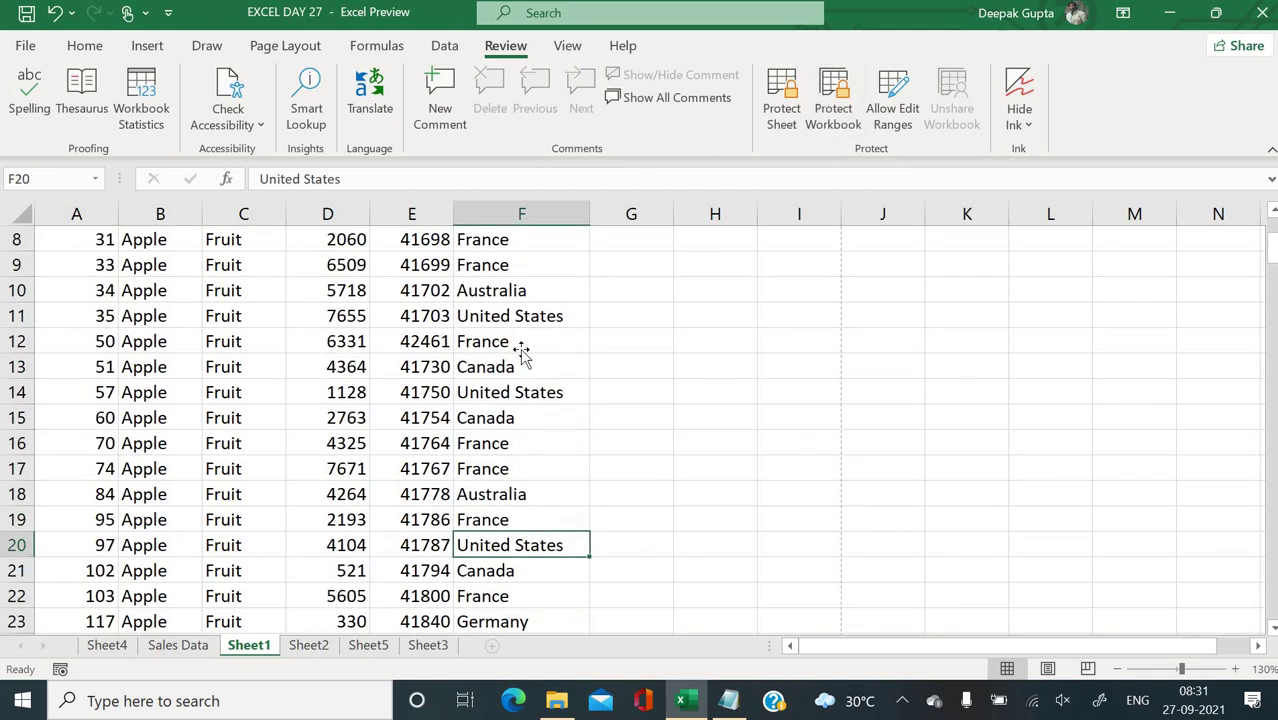
pyautogui.scroll(2, 520, 355)
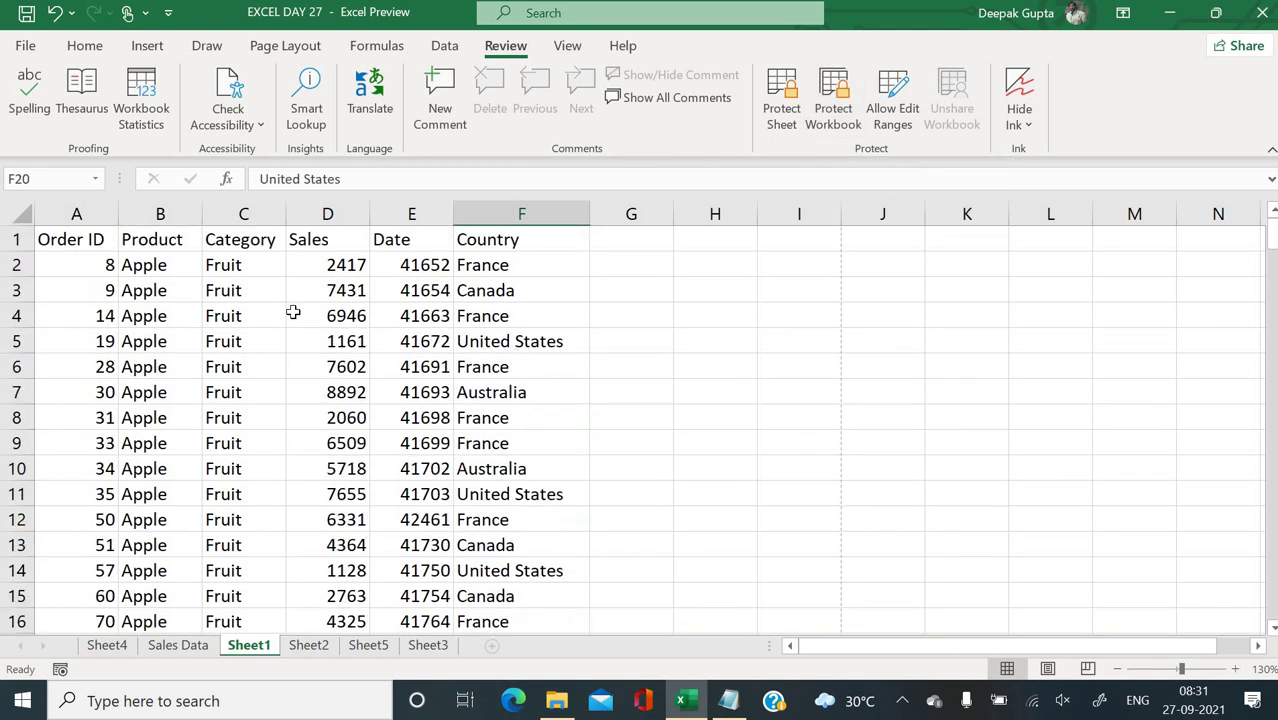
pyautogui.click(88, 263)
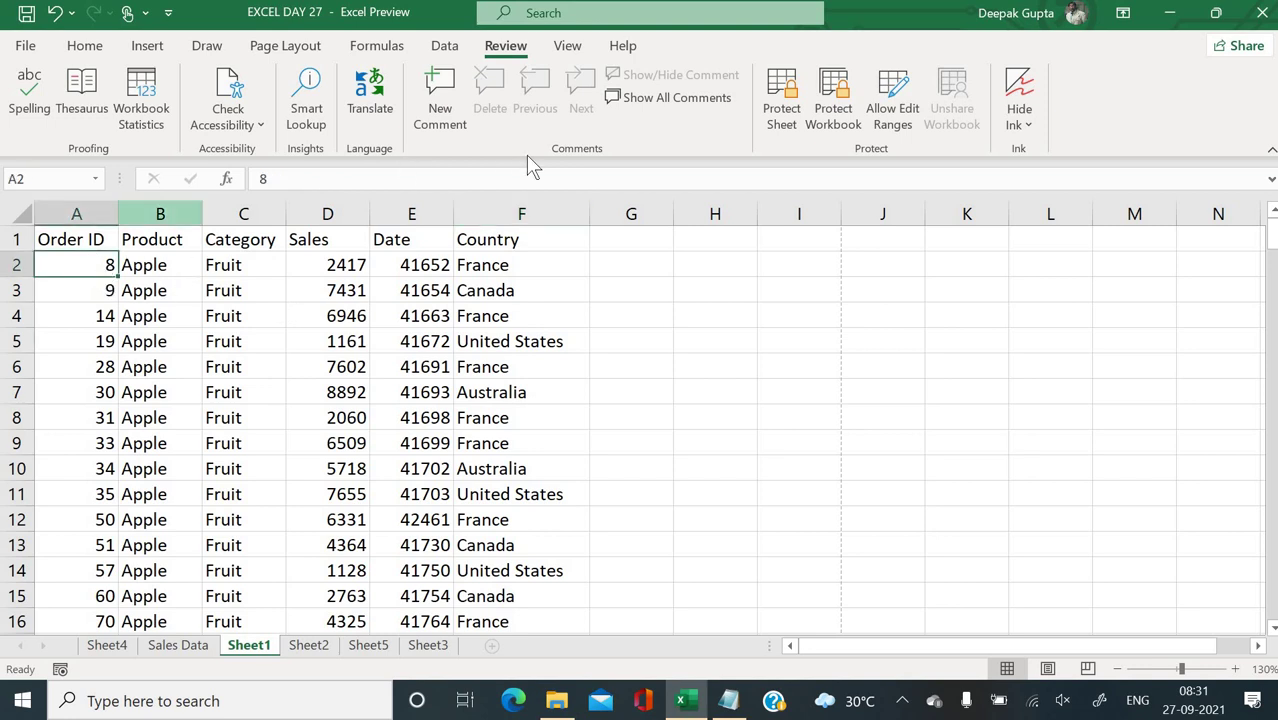
# Sort Sheet1 Smallest to Largest by Order ID, then select the Broccoli cell B3.
pyautogui.click(82, 46)
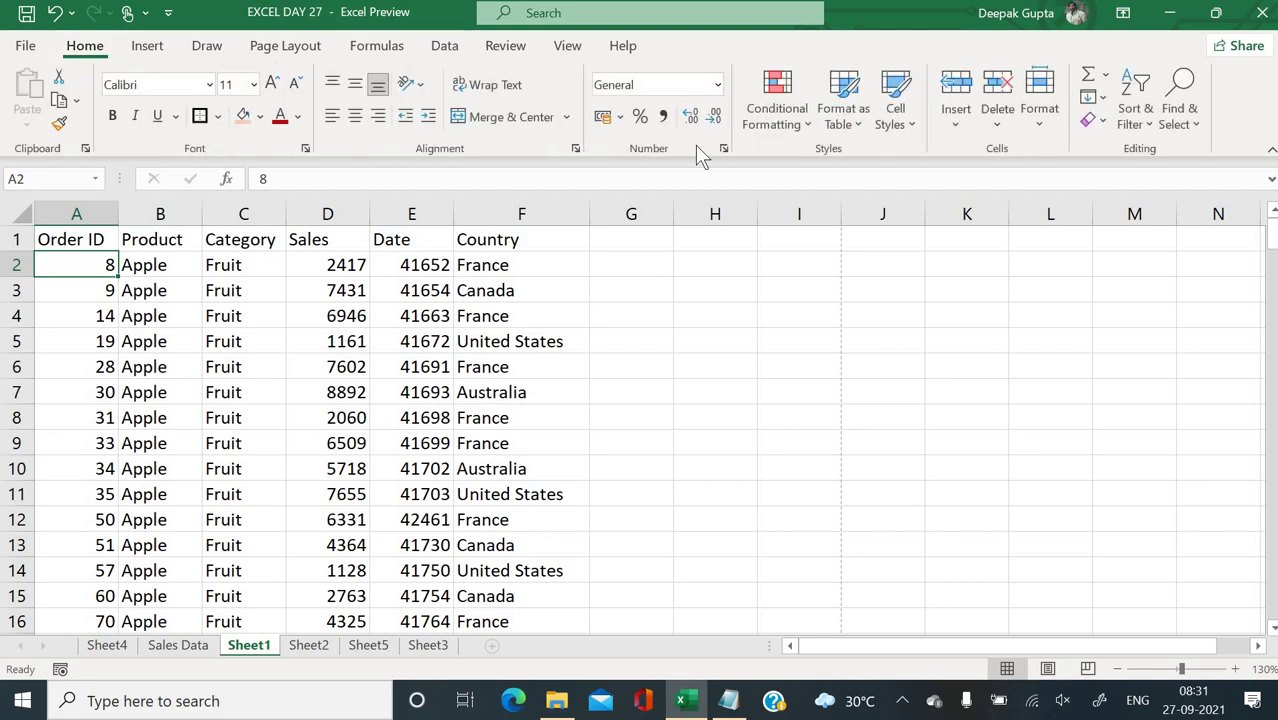
pyautogui.click(1136, 85)
pyautogui.click(1135, 153)
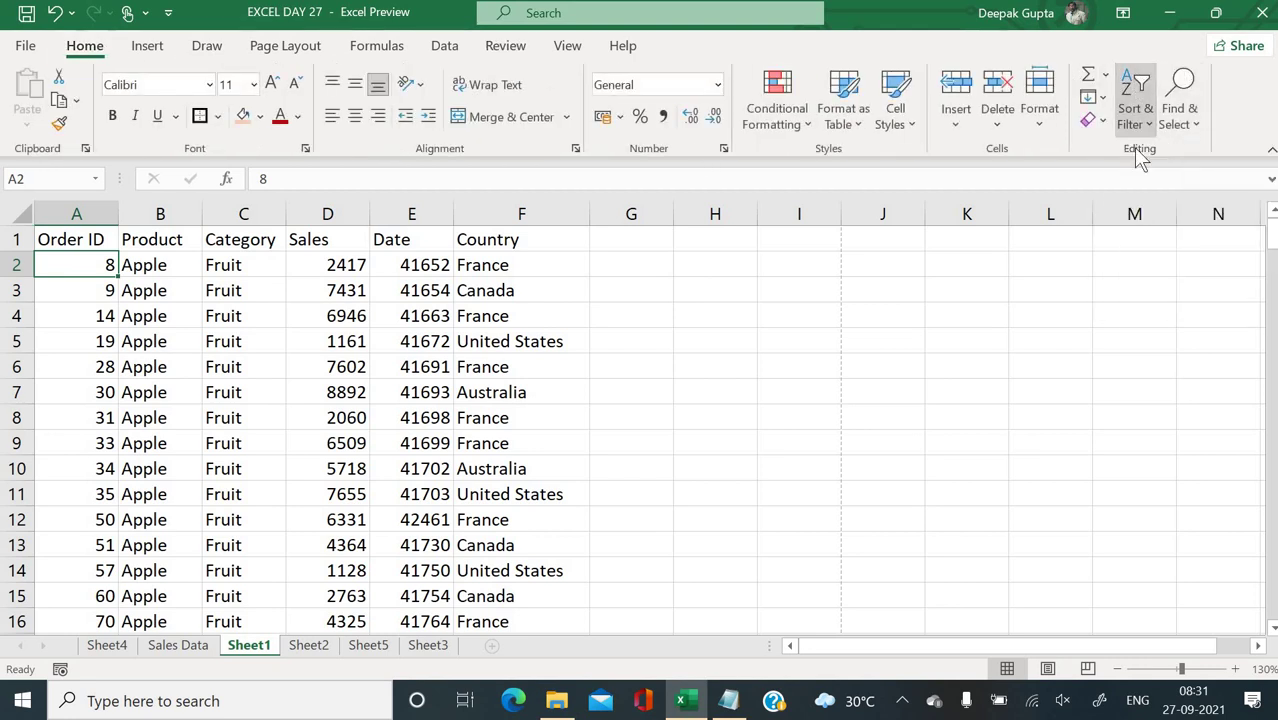
pyautogui.click(128, 318)
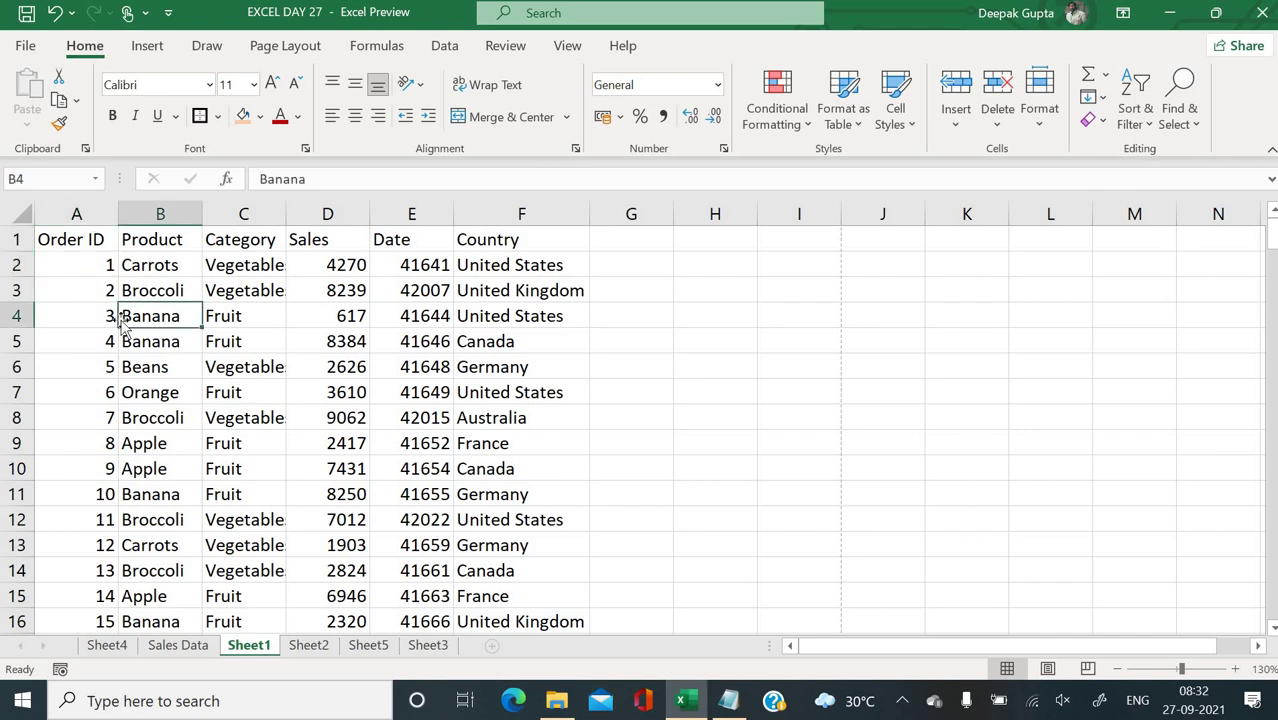
pyautogui.click(148, 290)
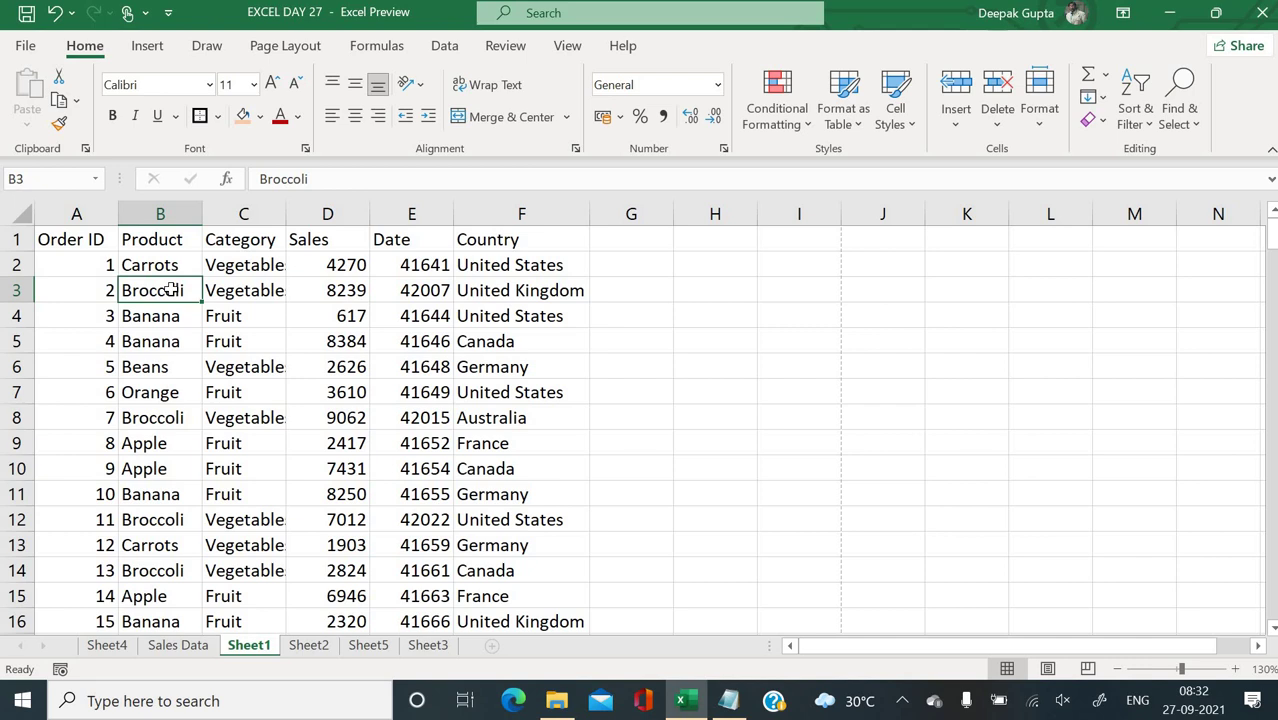
# Insert the comment 'Its color is green' on the Broccoli cell B3.
pyautogui.rightClick(172, 290)
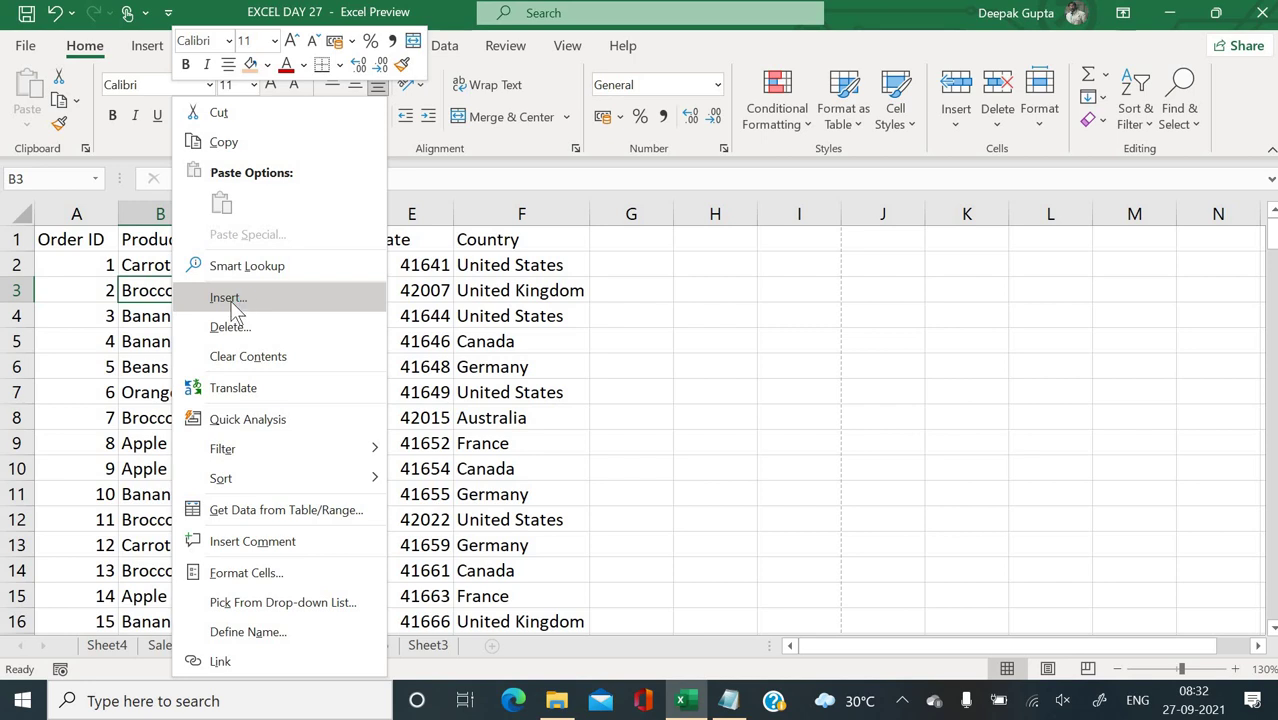
pyautogui.click(258, 540)
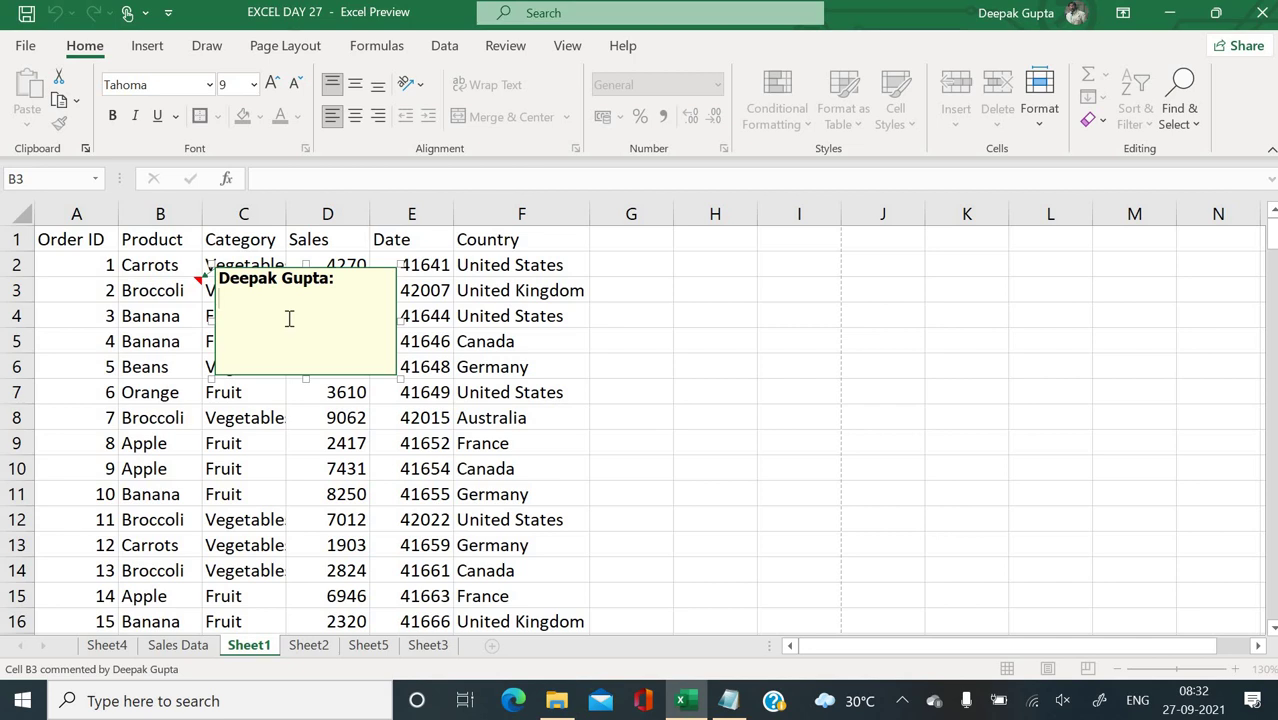
pyautogui.write('Its')
pyautogui.write(' color ')
pyautogui.write('is g')
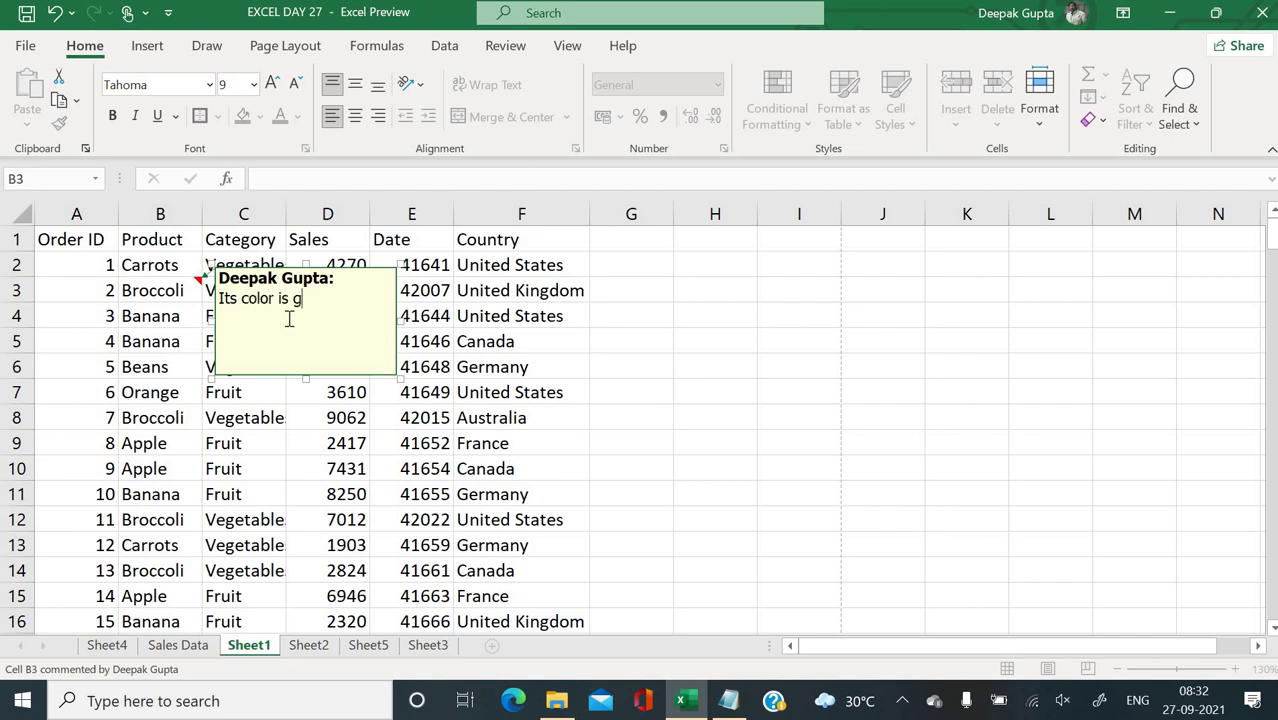
pyautogui.write('reen')
pyautogui.press('BackSpace')
pyautogui.write('n')
pyautogui.click(724, 369)
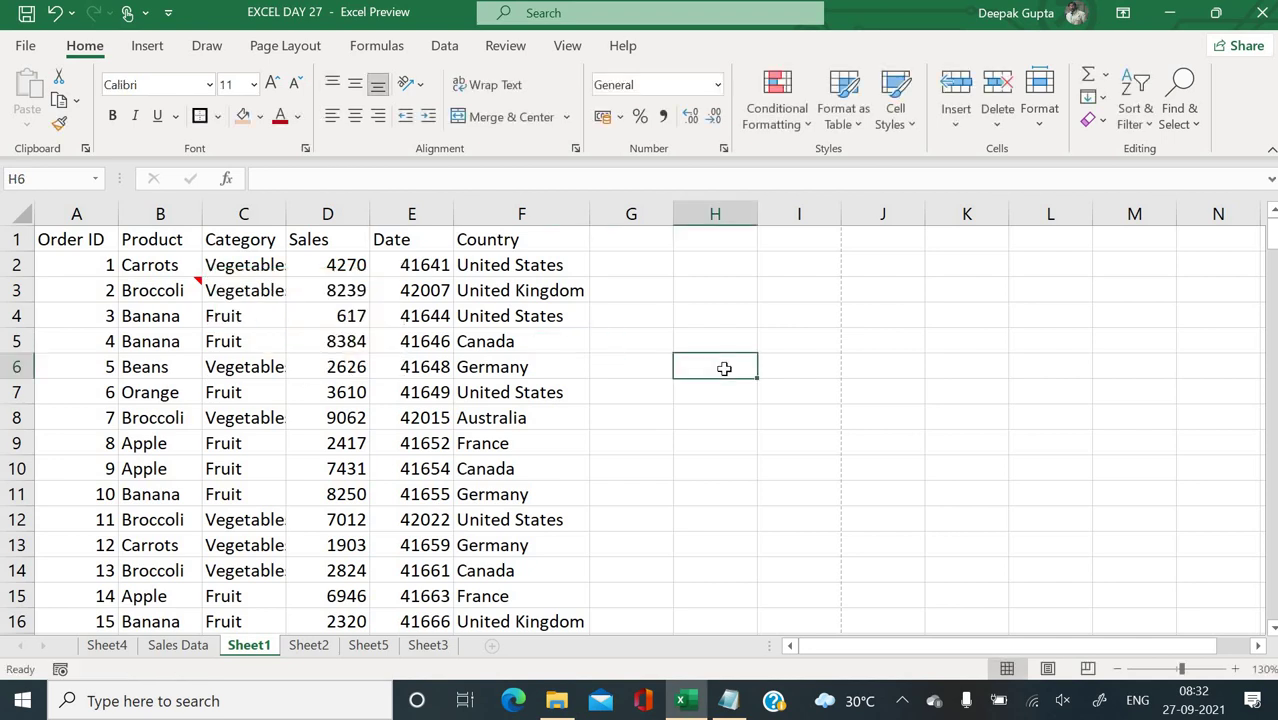
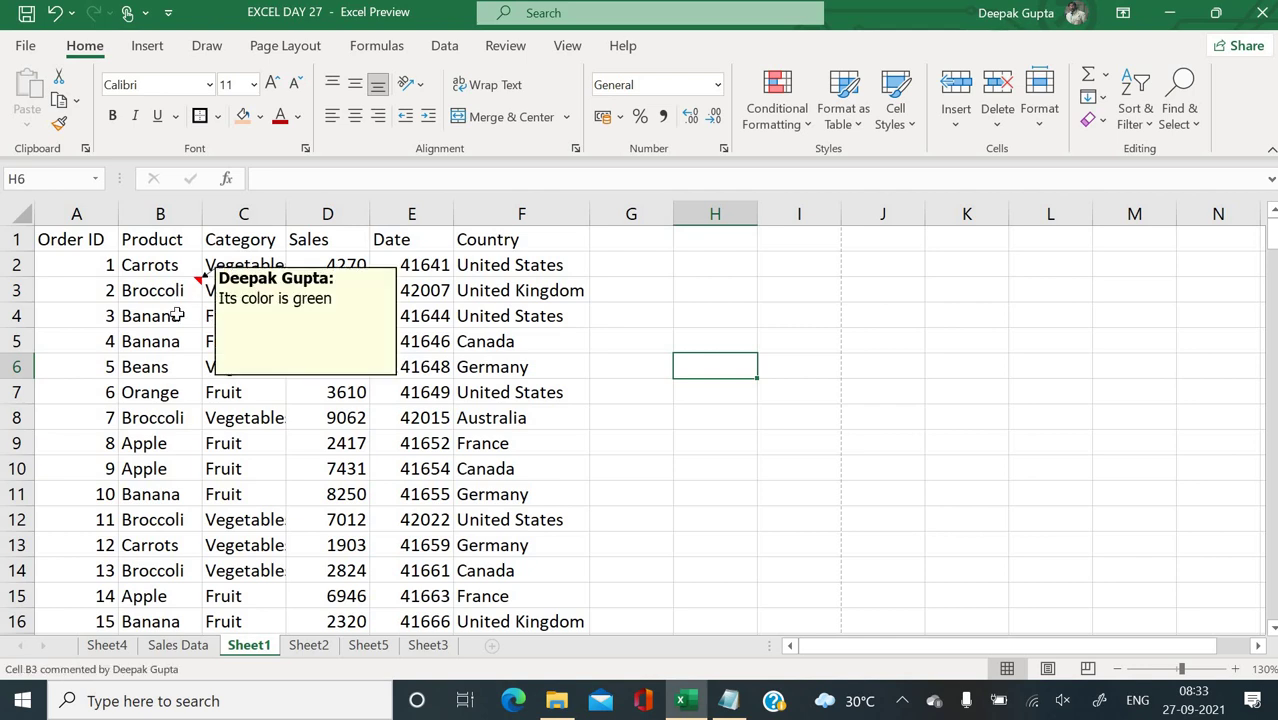
# Point out the United Kingdom (F3), Canada (F5) and Apple (B10) entries.
pyautogui.click(466, 291)
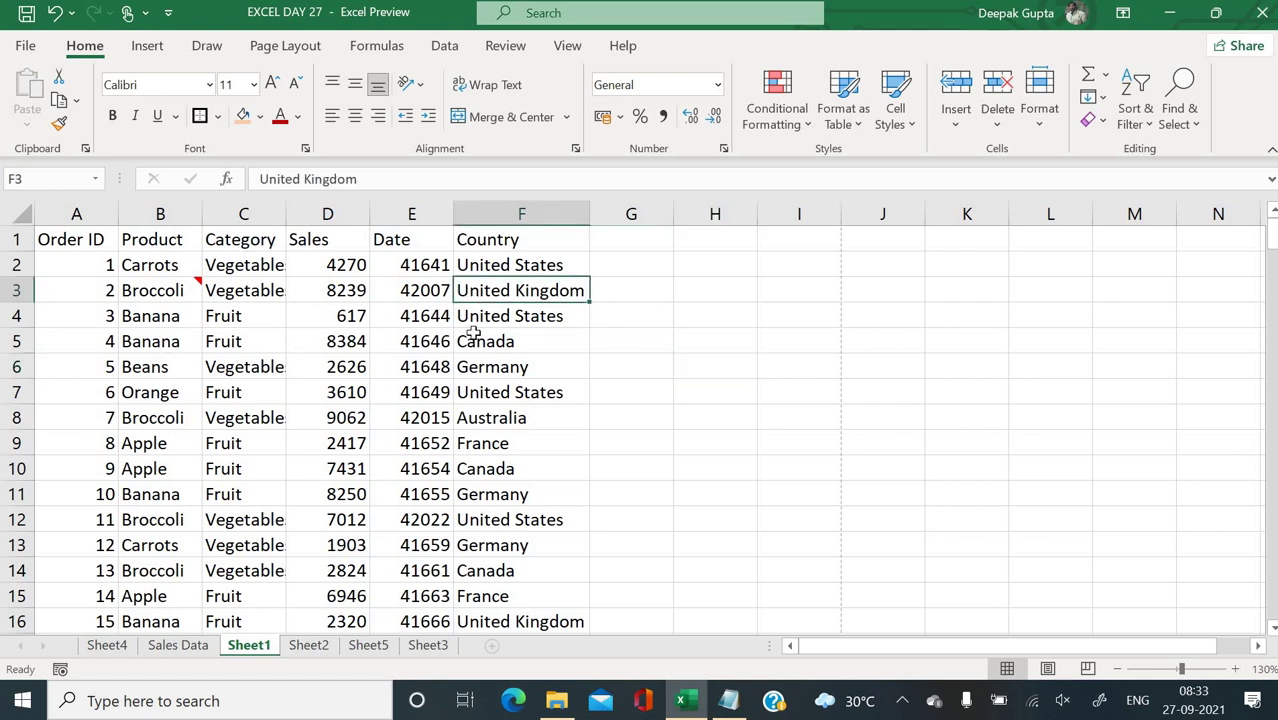
pyautogui.click(467, 341)
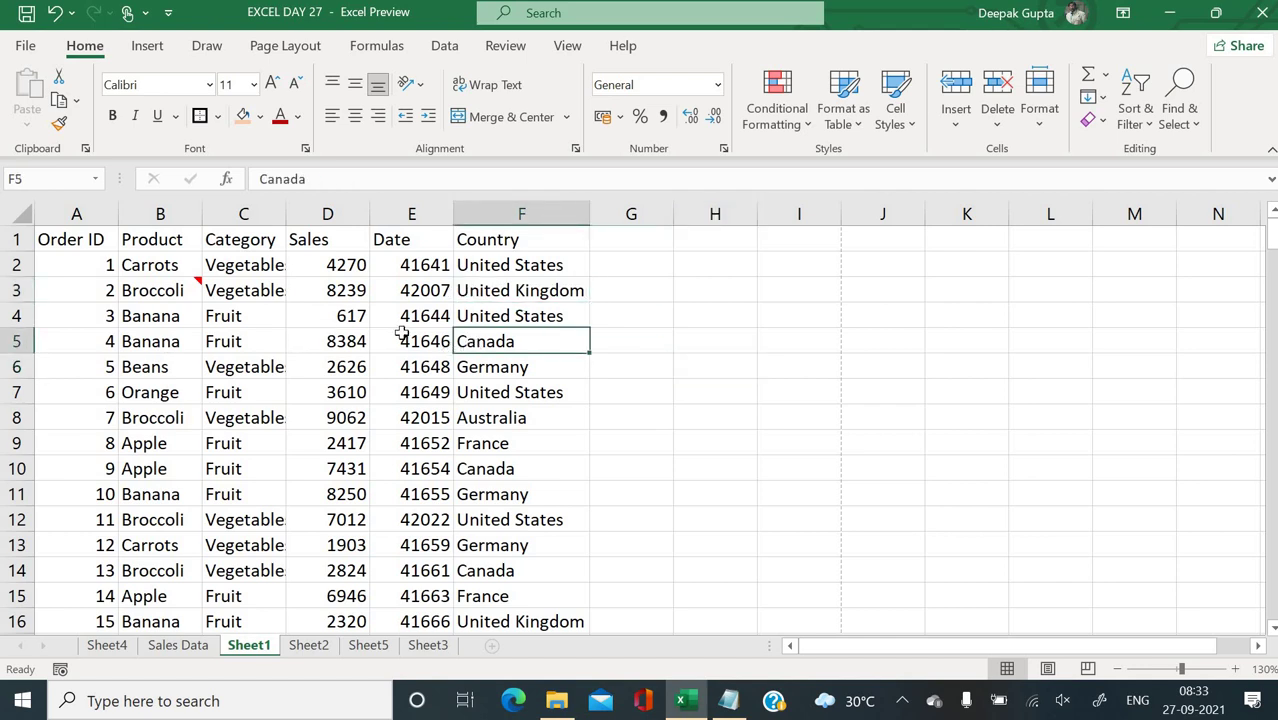
pyautogui.click(175, 476)
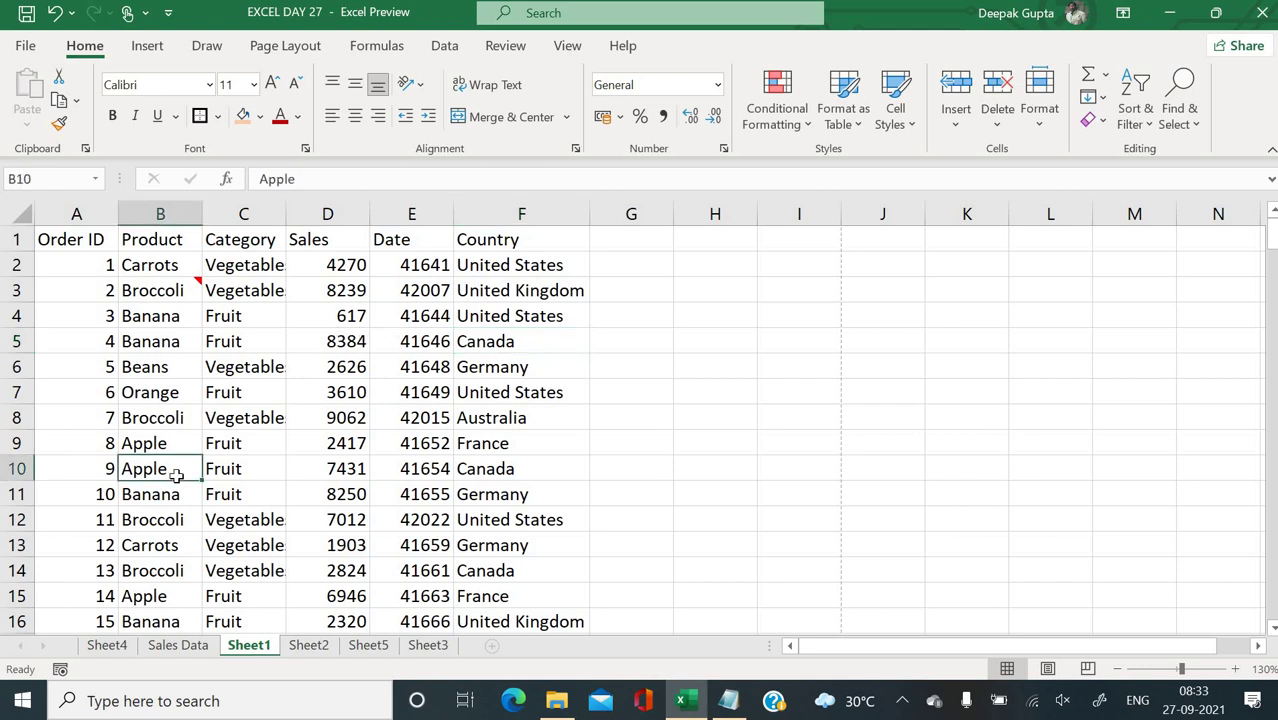
# Add the comment 'All the salesman are US resident' to cell F2.
pyautogui.click(492, 277)
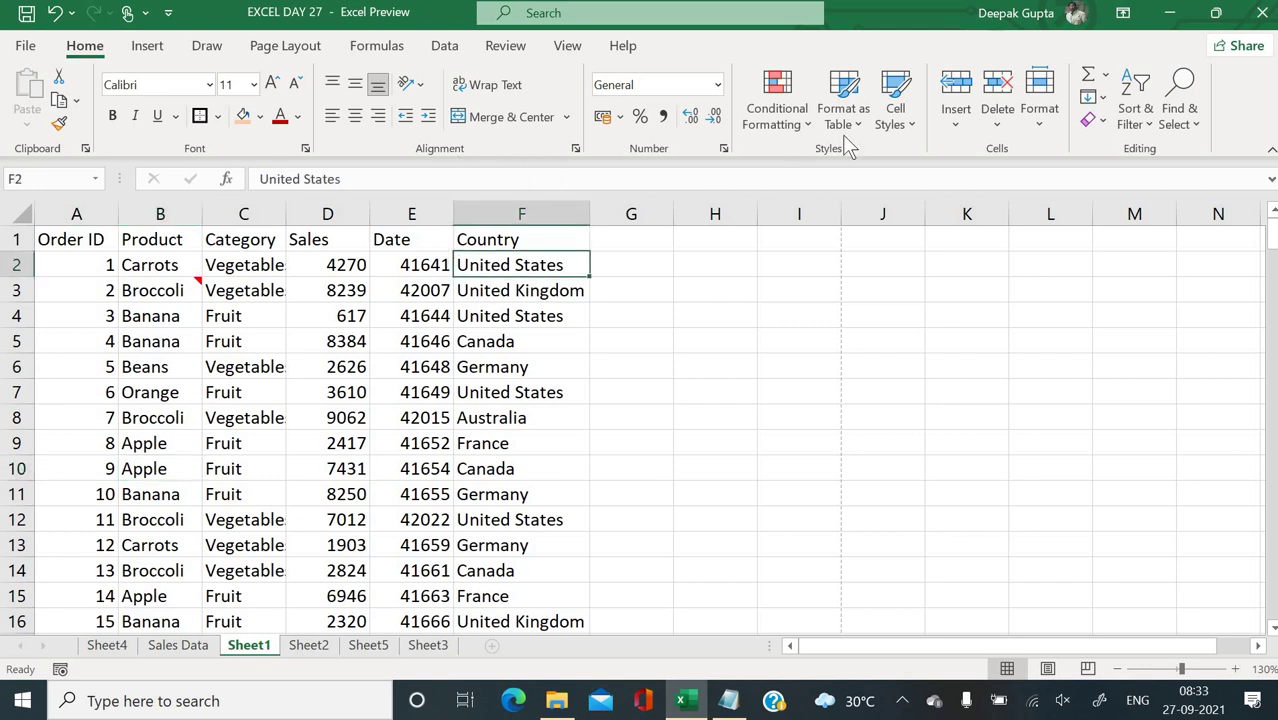
pyautogui.click(515, 46)
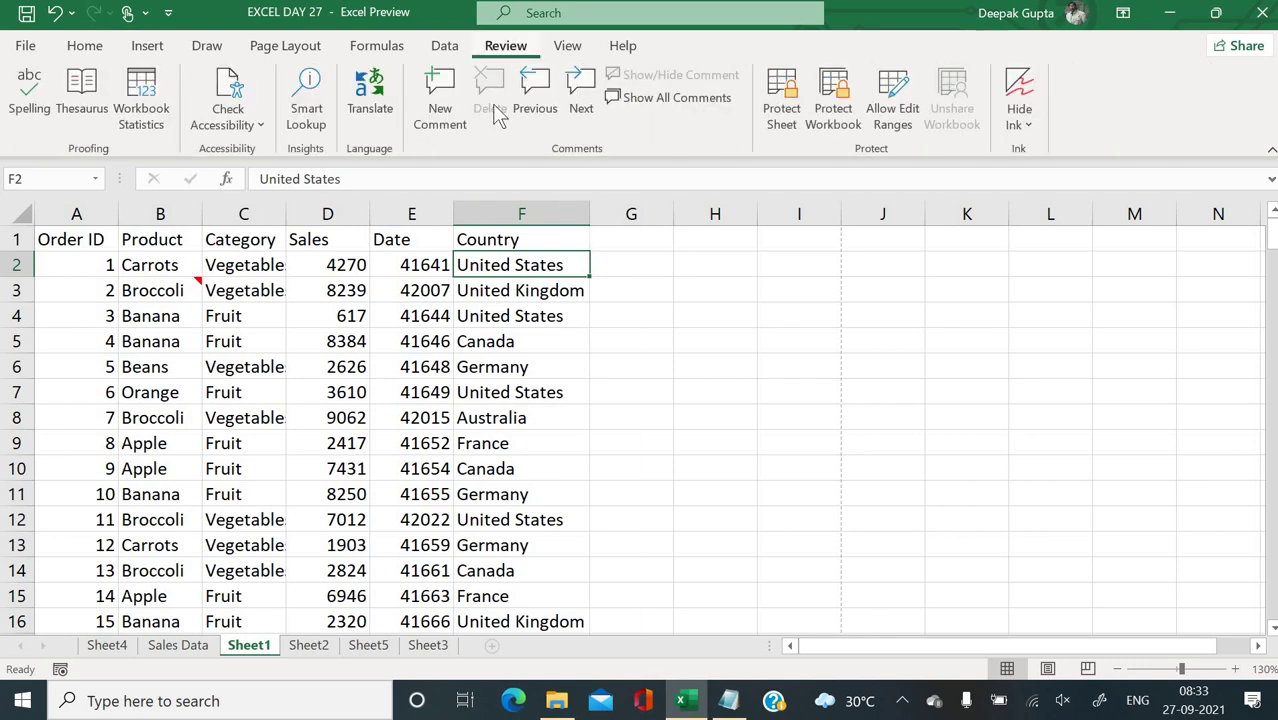
pyautogui.click(440, 110)
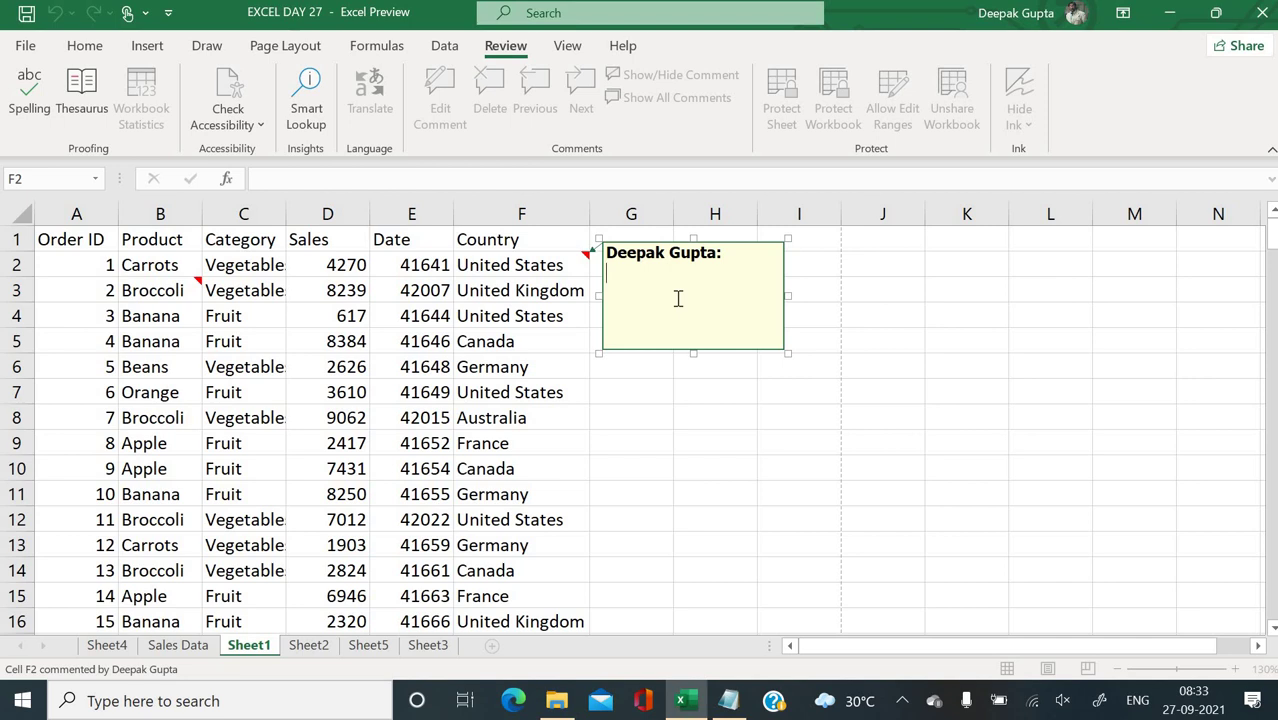
pyautogui.write('All the ')
pyautogui.write('sales')
pyautogui.write('man ar')
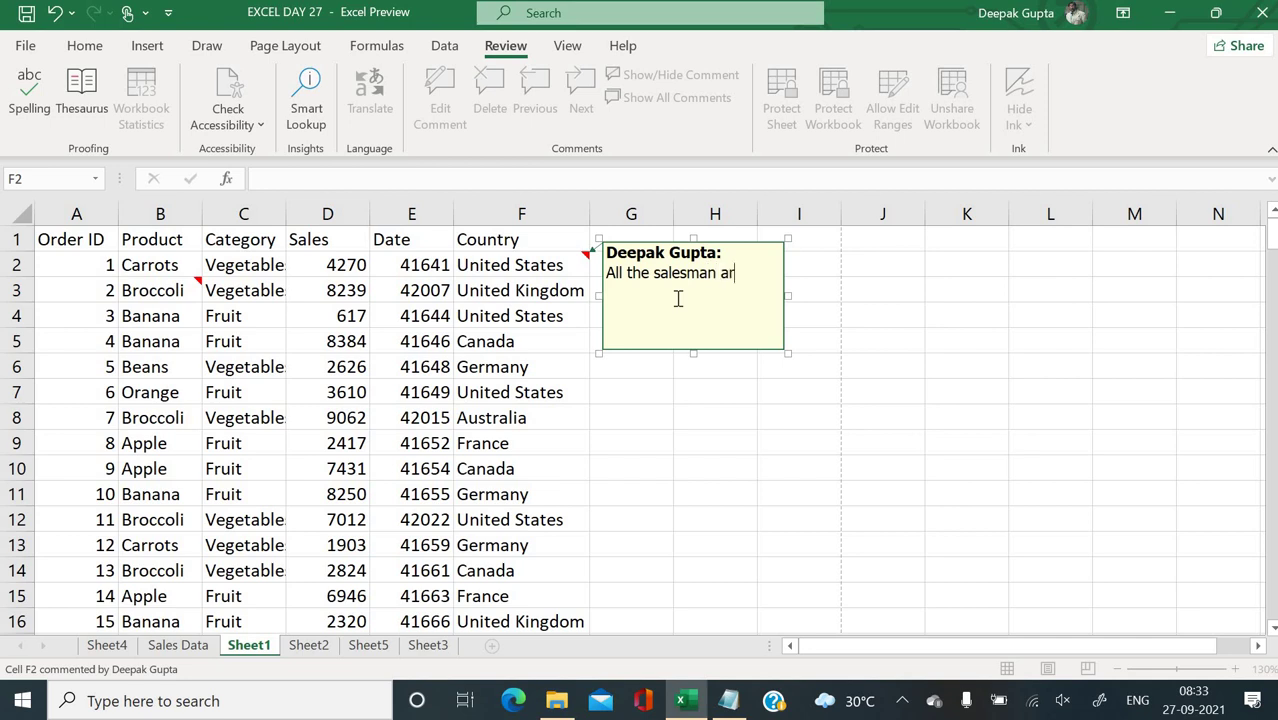
pyautogui.write('e U')
pyautogui.write('S resi')
pyautogui.write('dents')
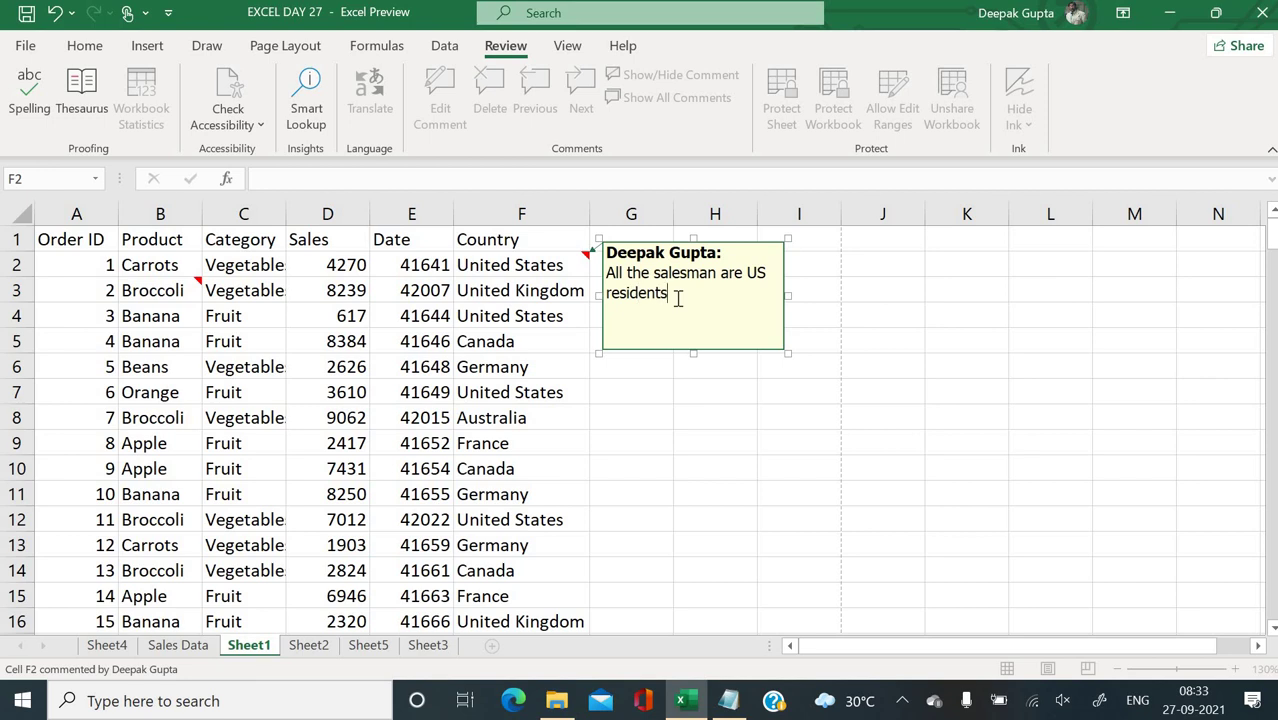
pyautogui.press('BackSpace')
pyautogui.press('BackSpace')
pyautogui.write('t')
pyautogui.click(978, 312)
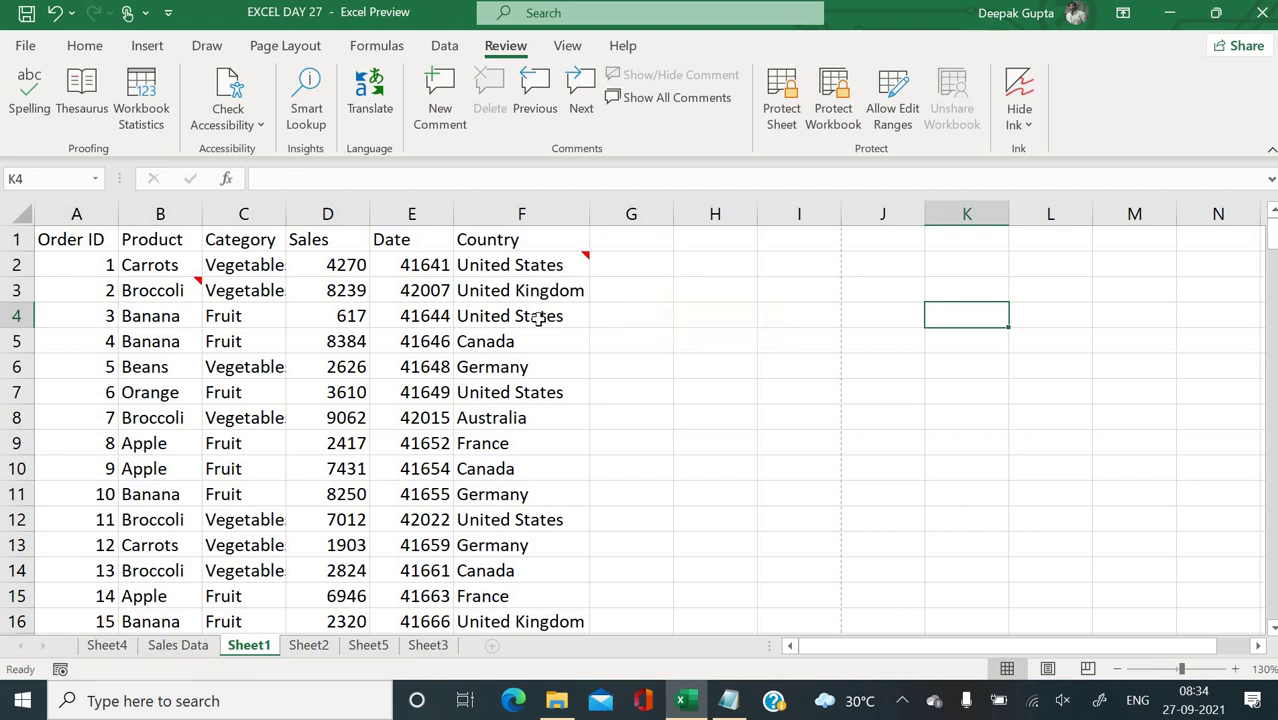
pyautogui.moveTo(522, 265)
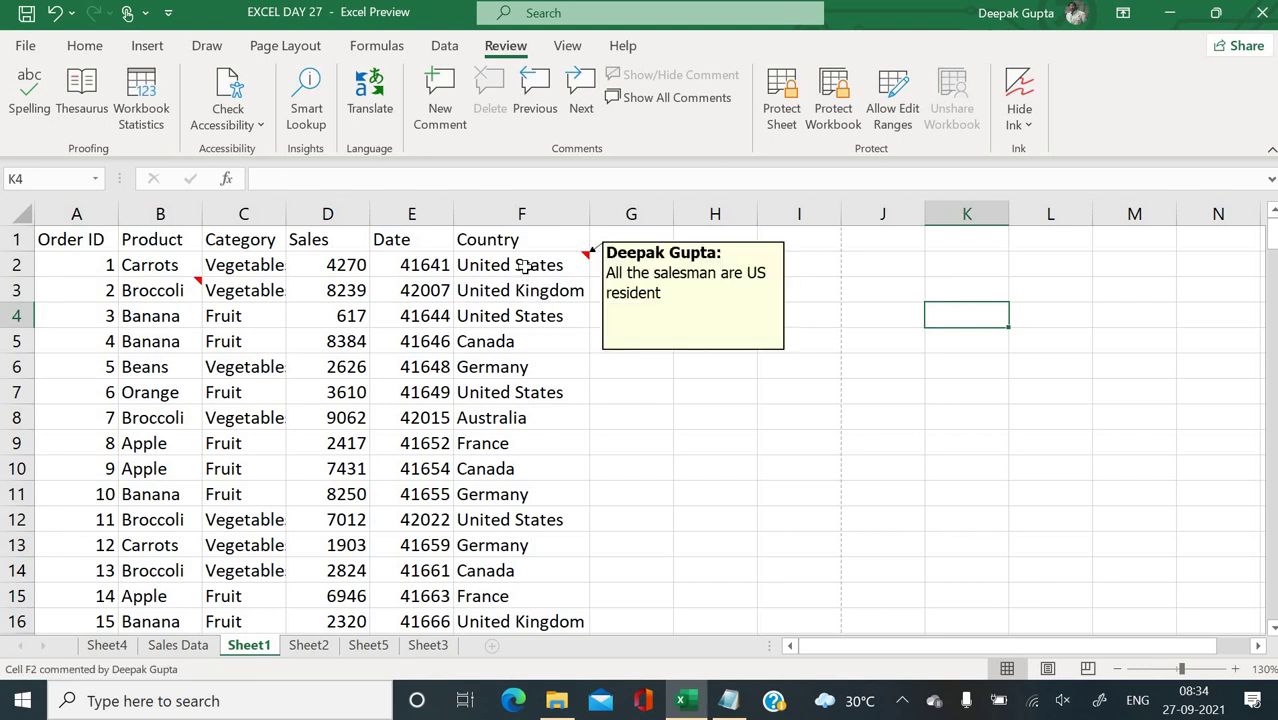
# Show the Data tab's sort, filter and outline tools and select cell B3 in the table.
pyautogui.click(400, 288)
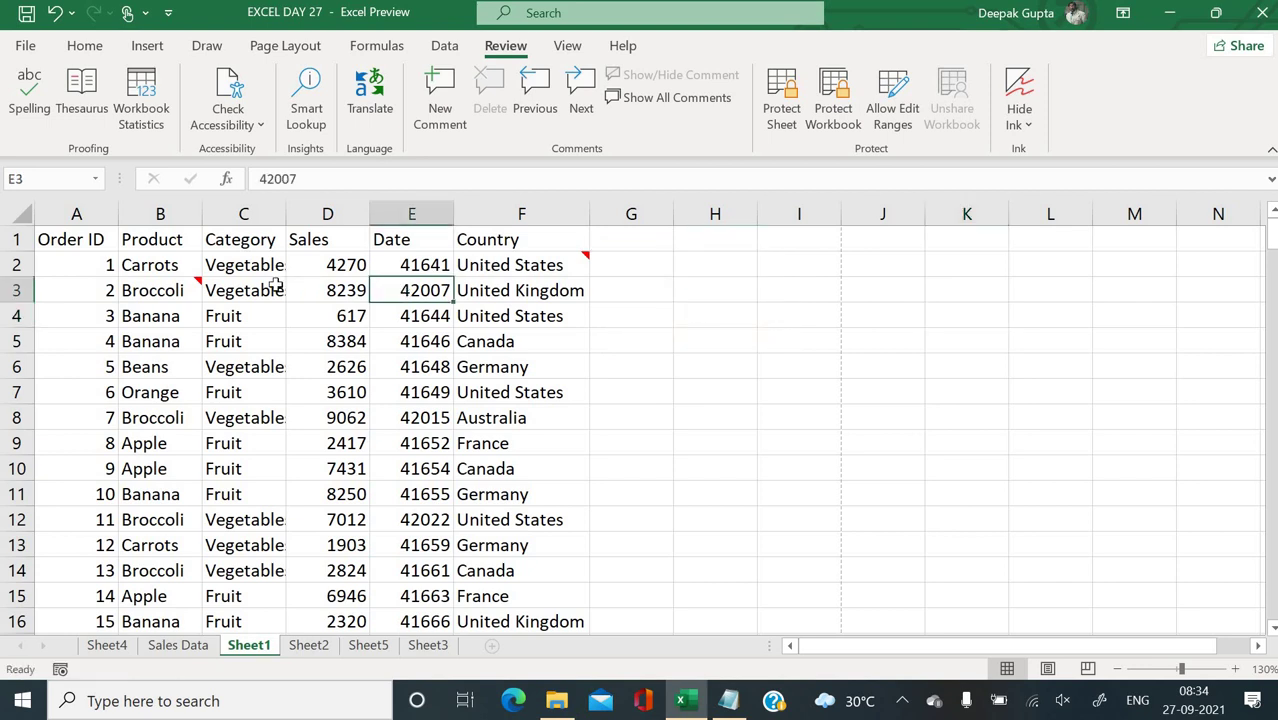
pyautogui.click(276, 288)
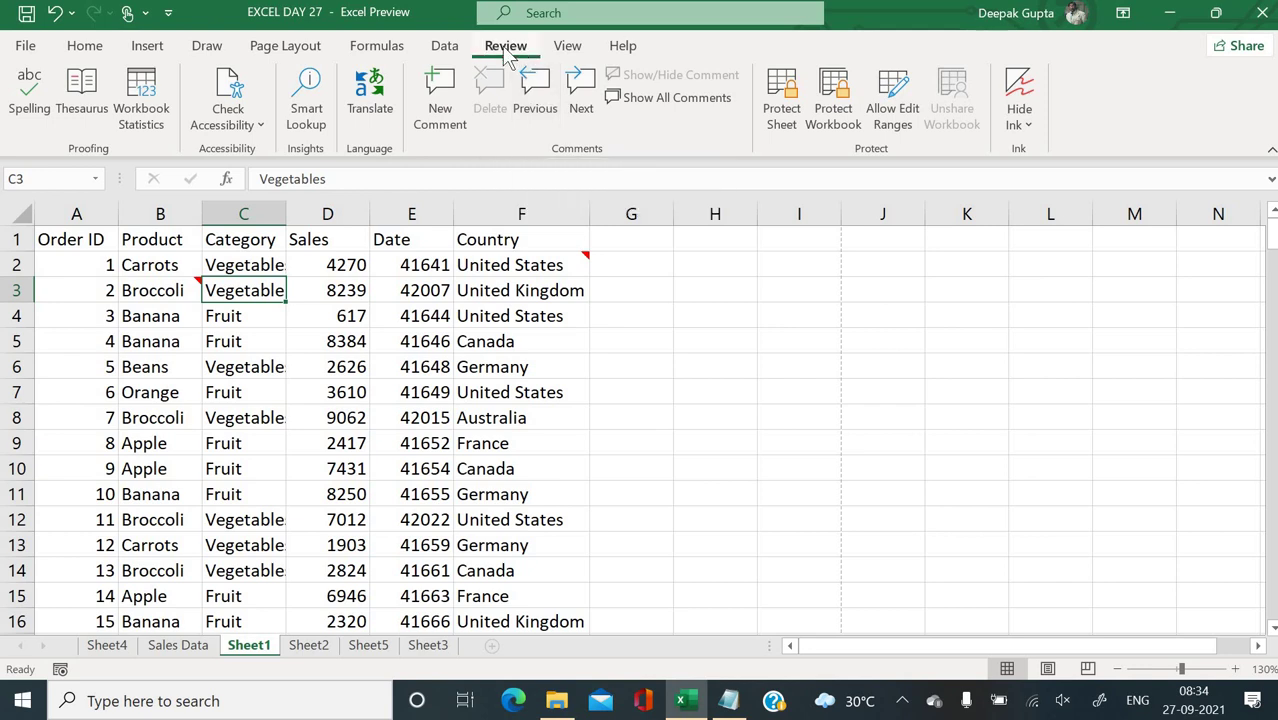
pyautogui.click(445, 46)
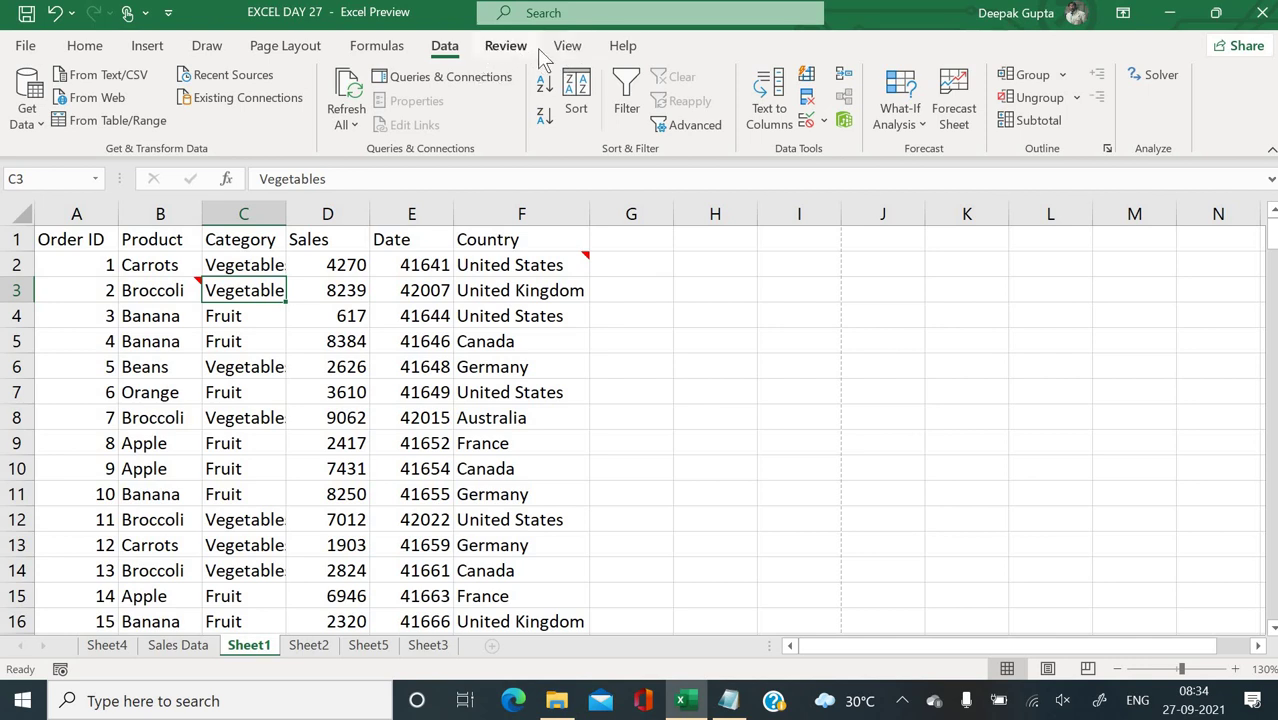
pyautogui.click(567, 47)
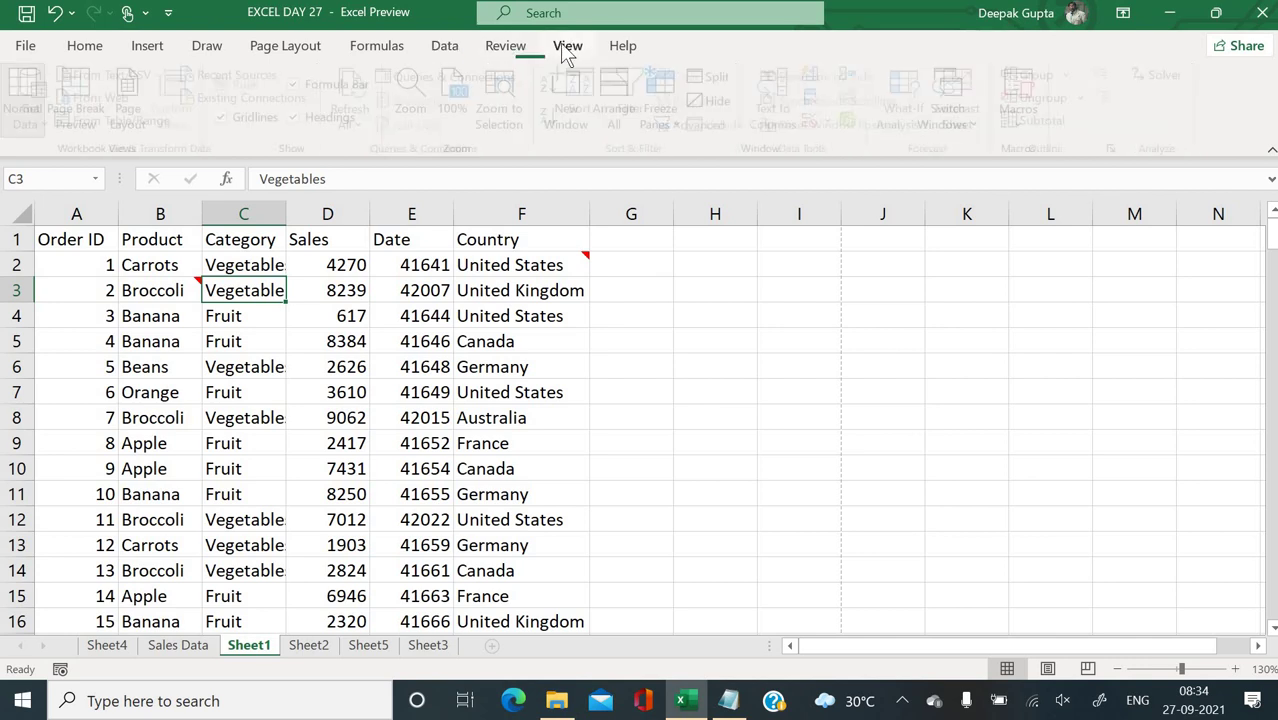
pyautogui.click(508, 47)
pyautogui.click(445, 47)
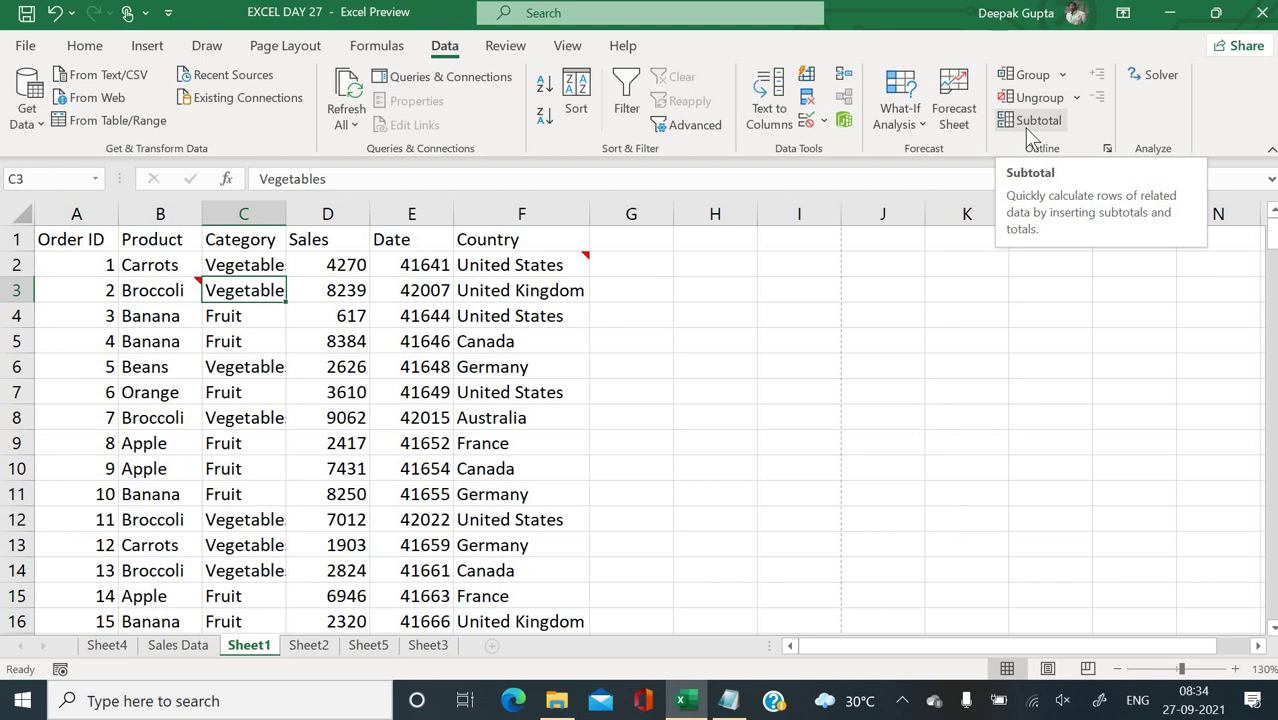
pyautogui.click(665, 270)
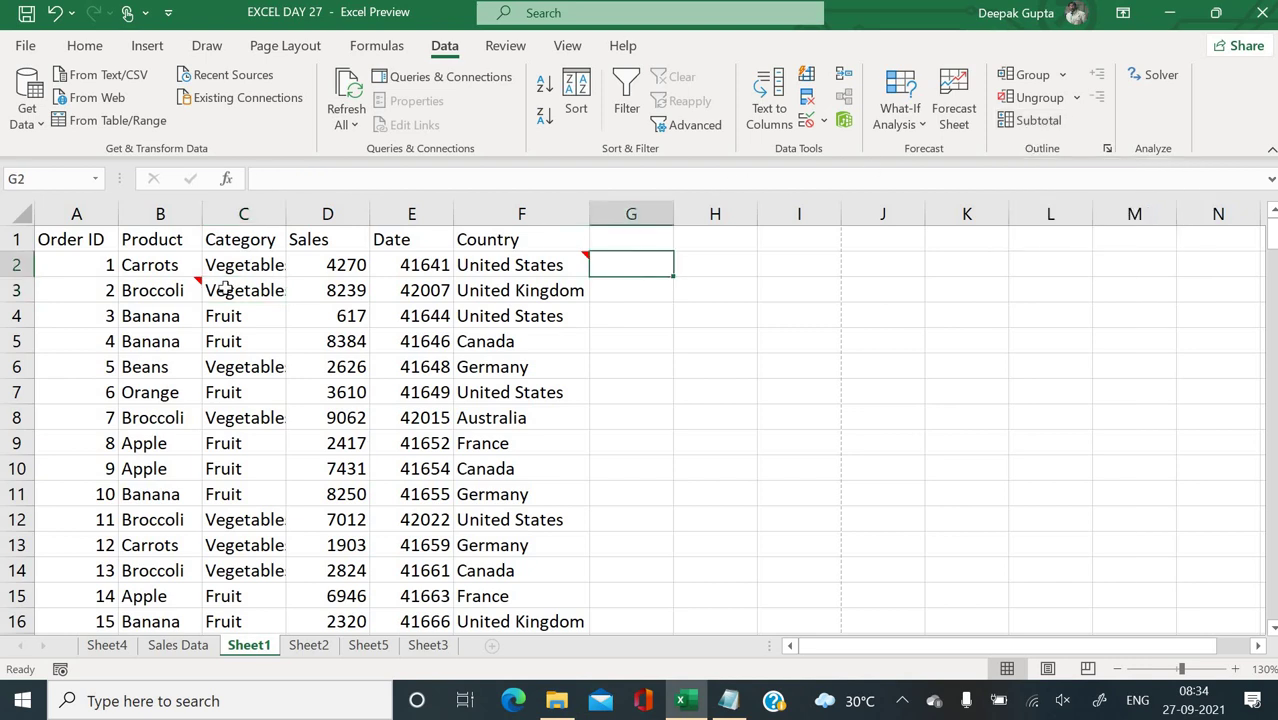
pyautogui.click(113, 265)
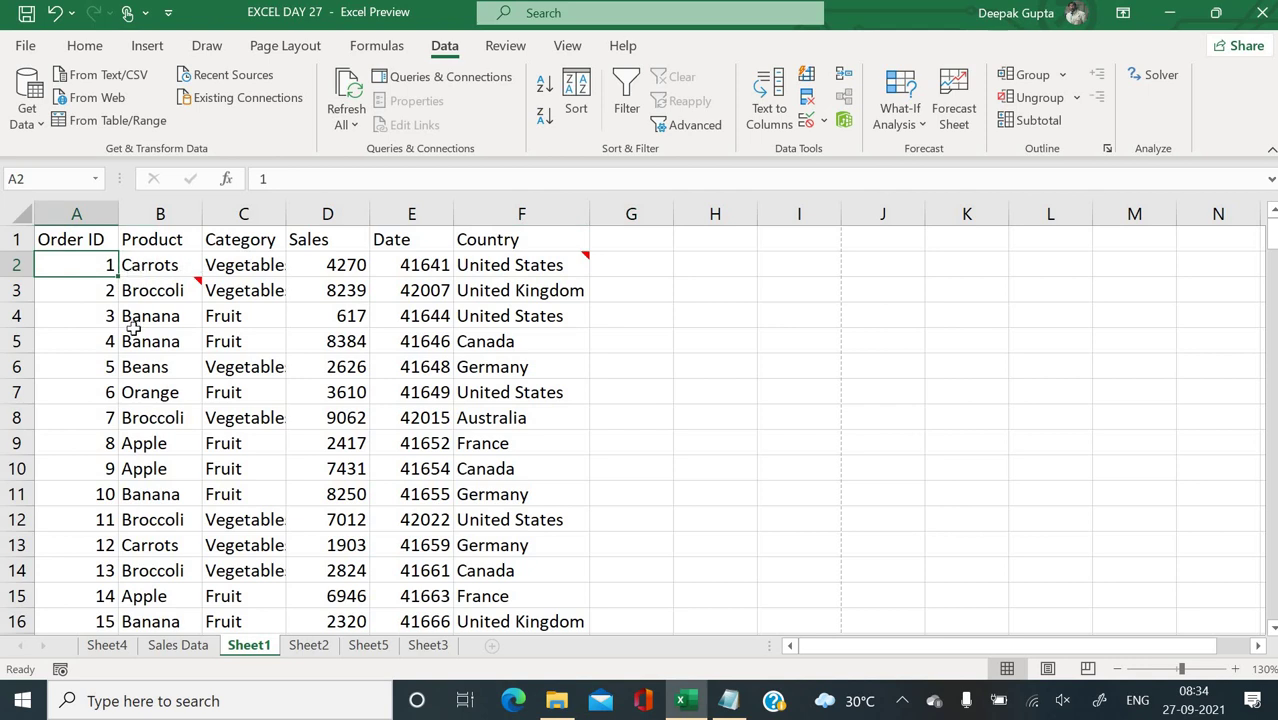
pyautogui.click(191, 295)
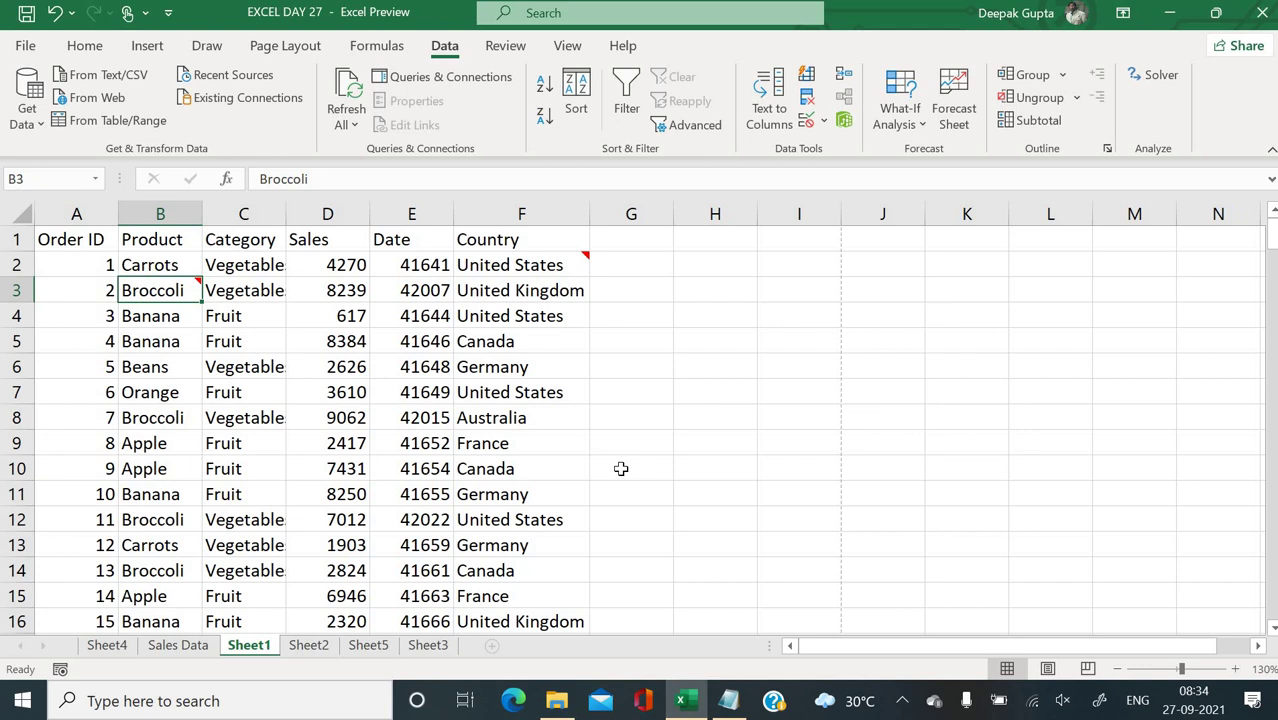
pyautogui.hotkey('ctrl', 'shift', 'l')
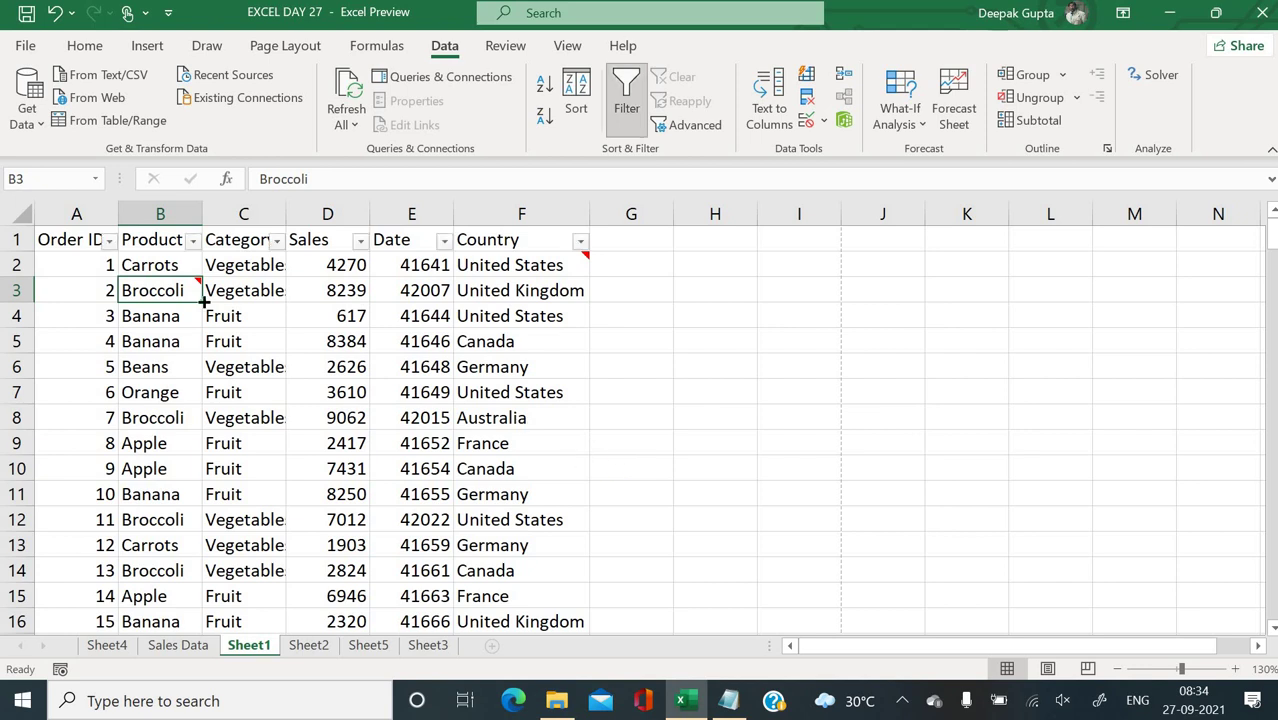
pyautogui.click(192, 242)
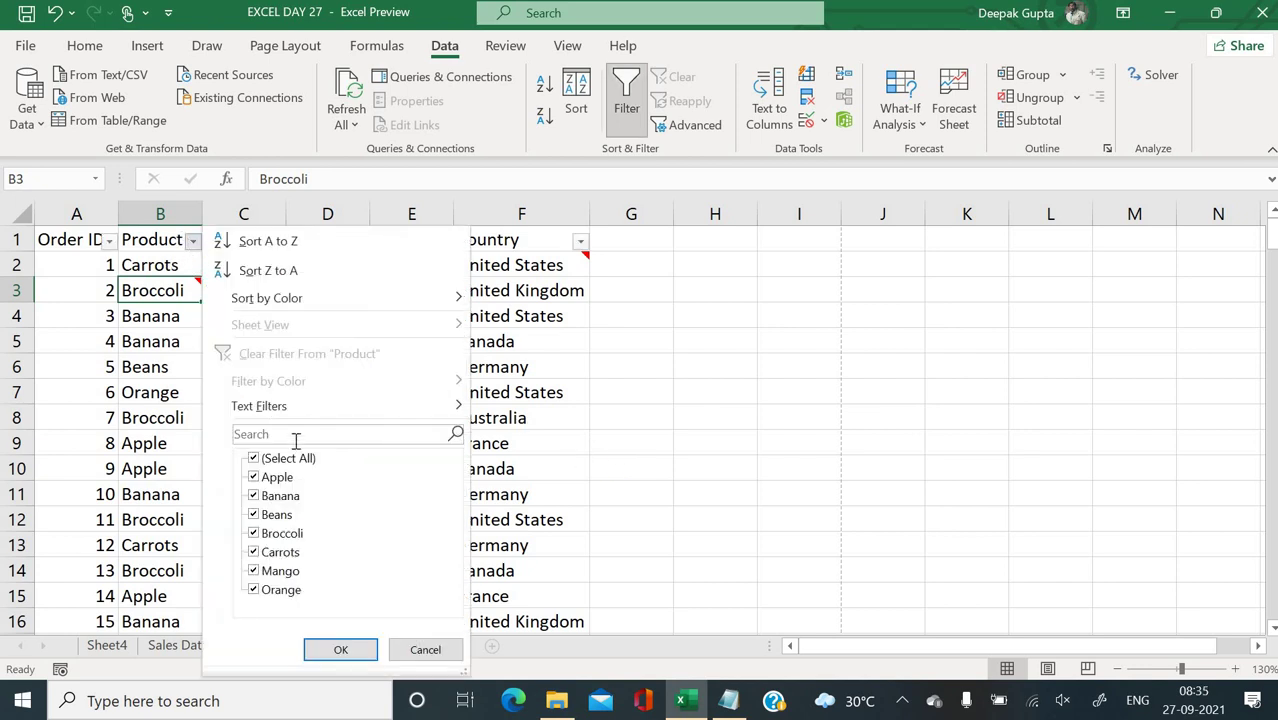
pyautogui.click(262, 243)
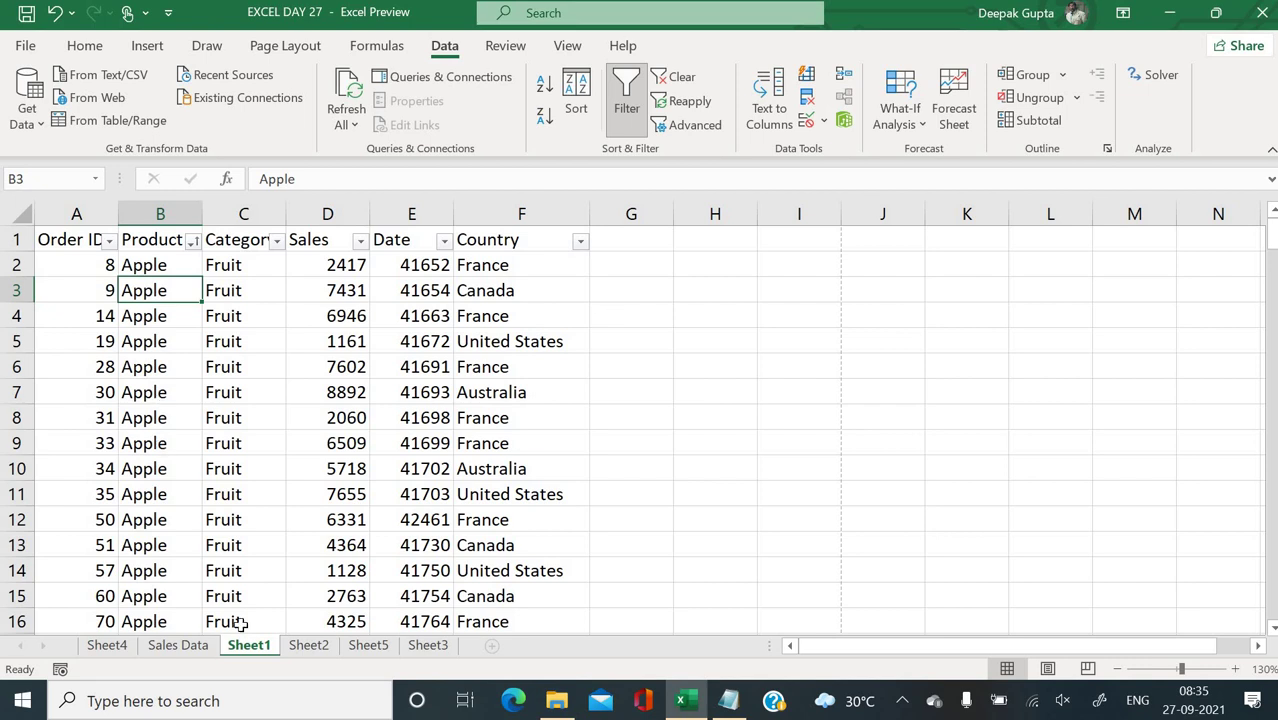
pyautogui.scroll(-2, 240, 624)
pyautogui.scroll(-2, 240, 624)
pyautogui.scroll(-3, 240, 624)
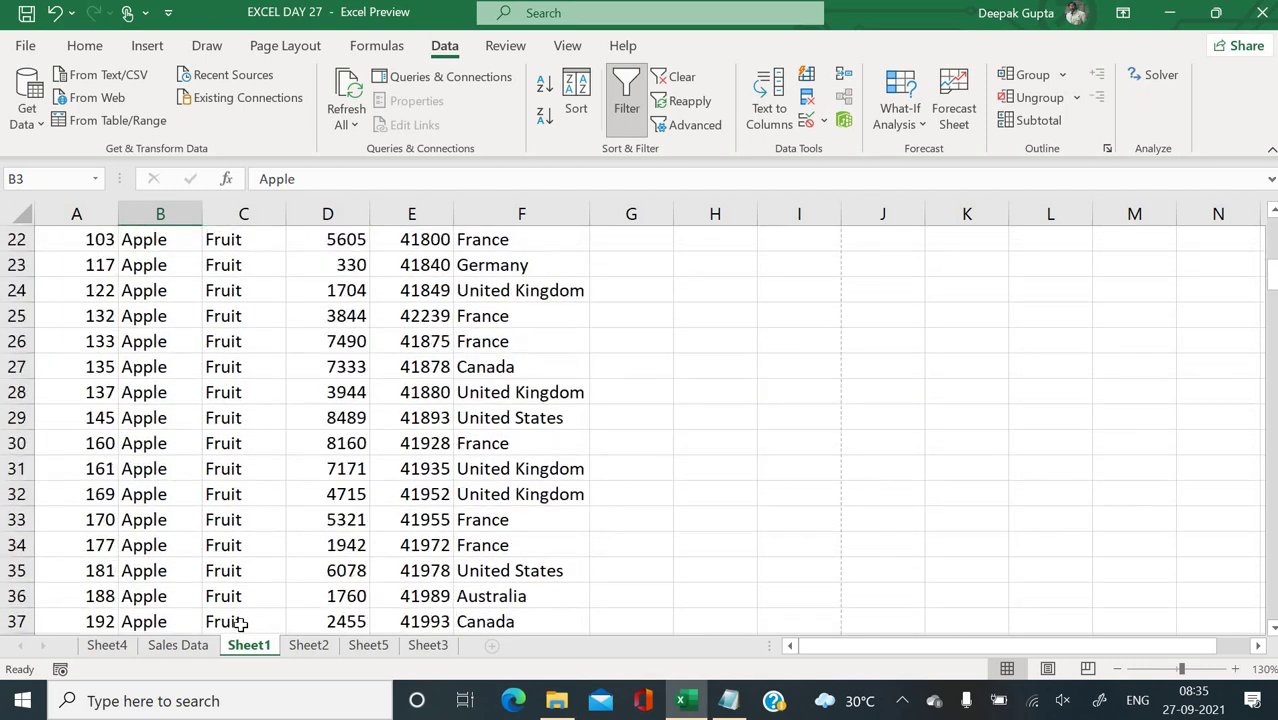
pyautogui.scroll(-4, 240, 624)
pyautogui.scroll(-4, 240, 620)
pyautogui.scroll(-2, 300, 520)
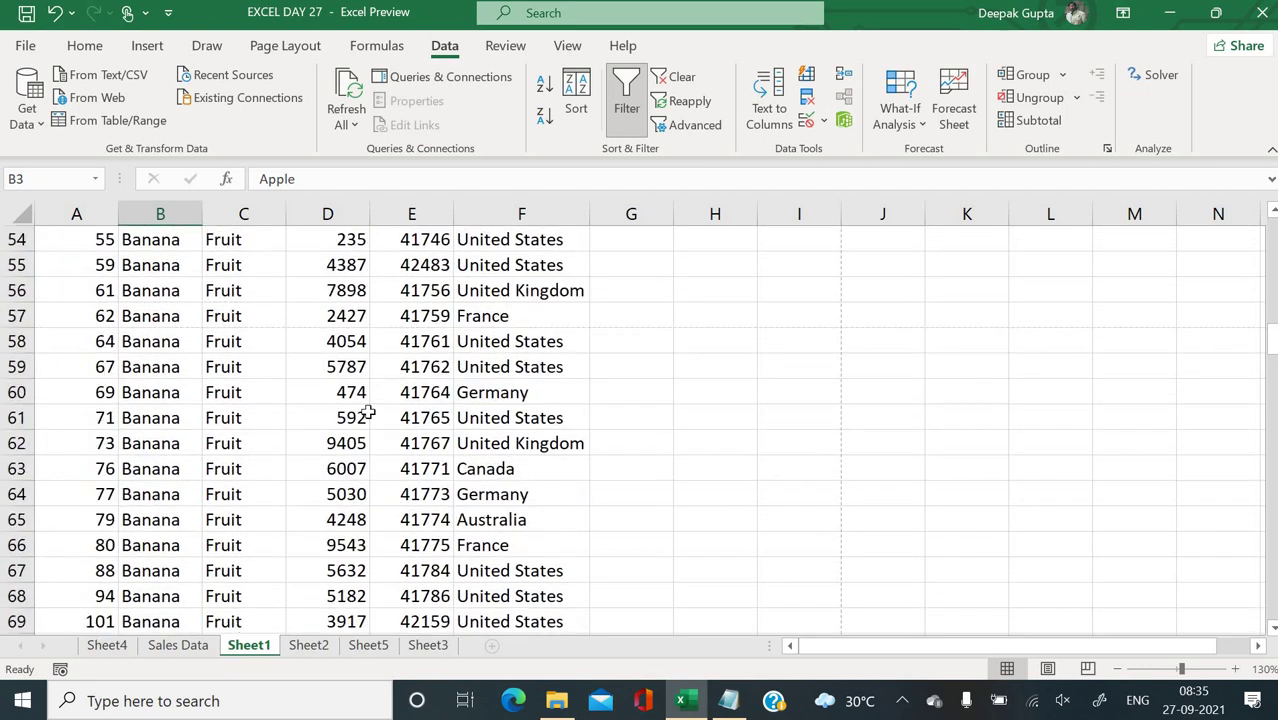
pyautogui.scroll(6, 368, 413)
pyautogui.scroll(5, 368, 413)
pyautogui.scroll(7, 368, 413)
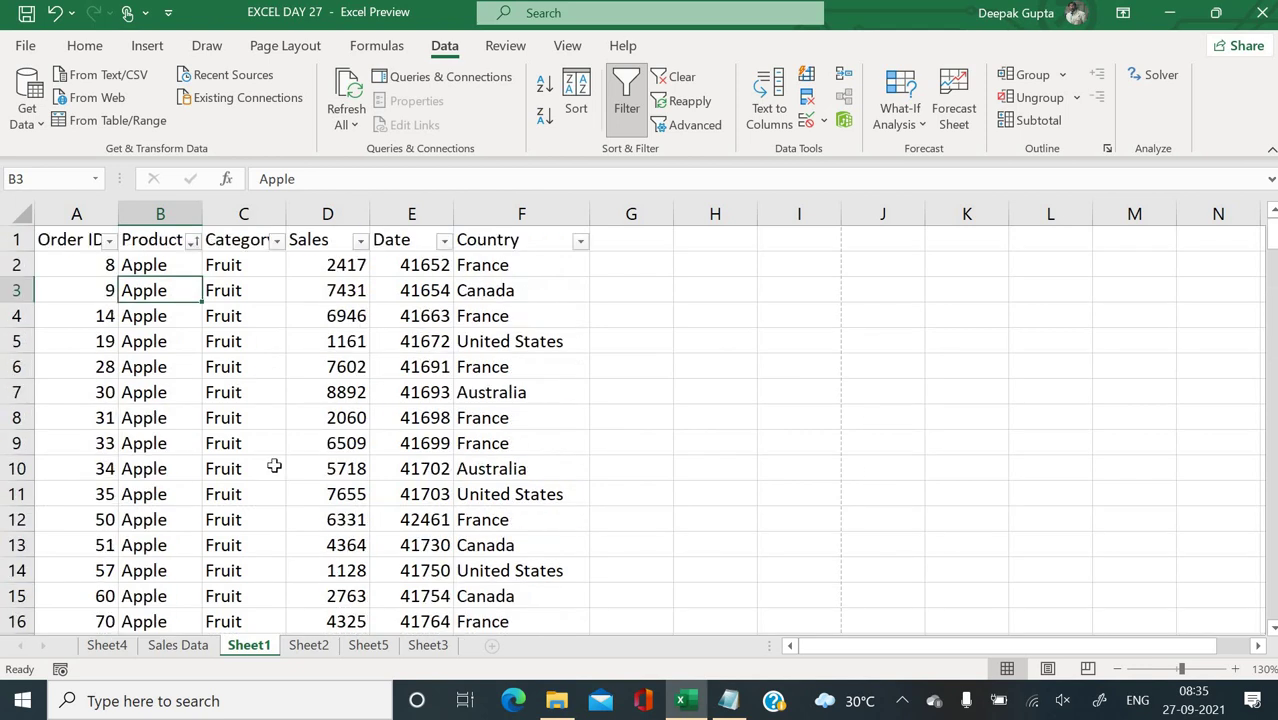
pyautogui.scroll(-5, 274, 467)
pyautogui.scroll(-2, 274, 467)
pyautogui.scroll(-2, 274, 467)
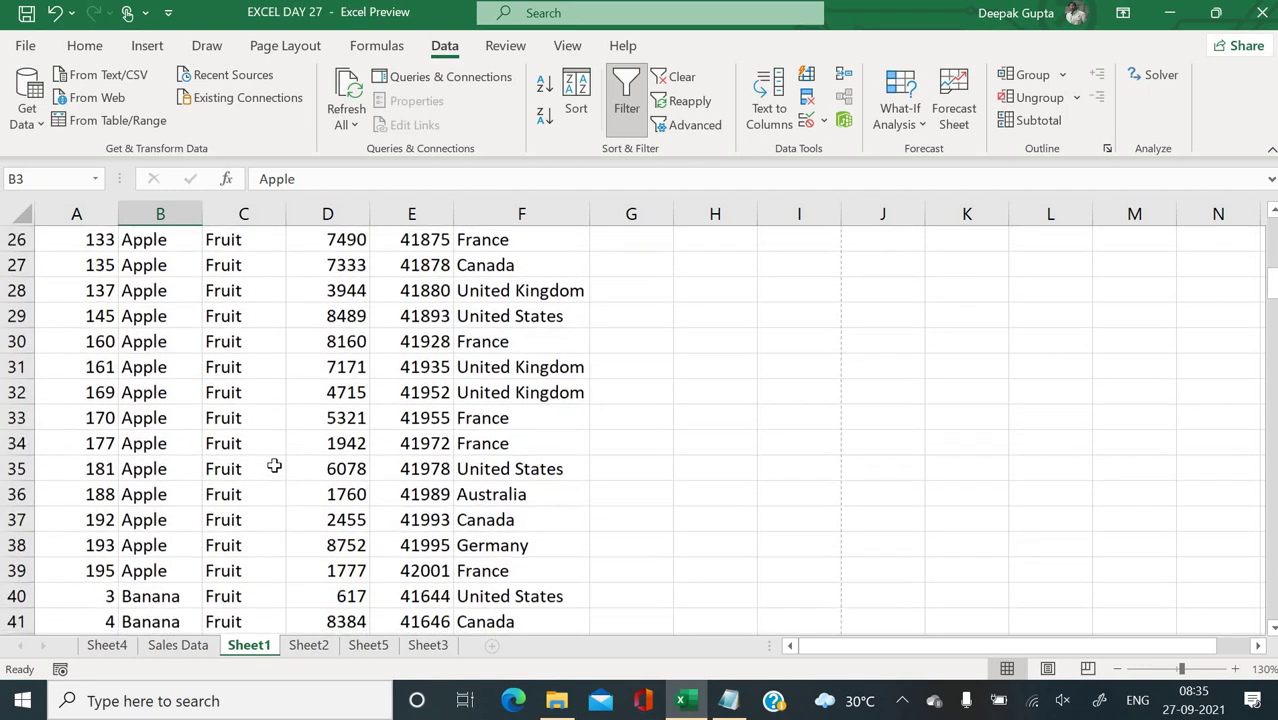
pyautogui.scroll(-1, 274, 467)
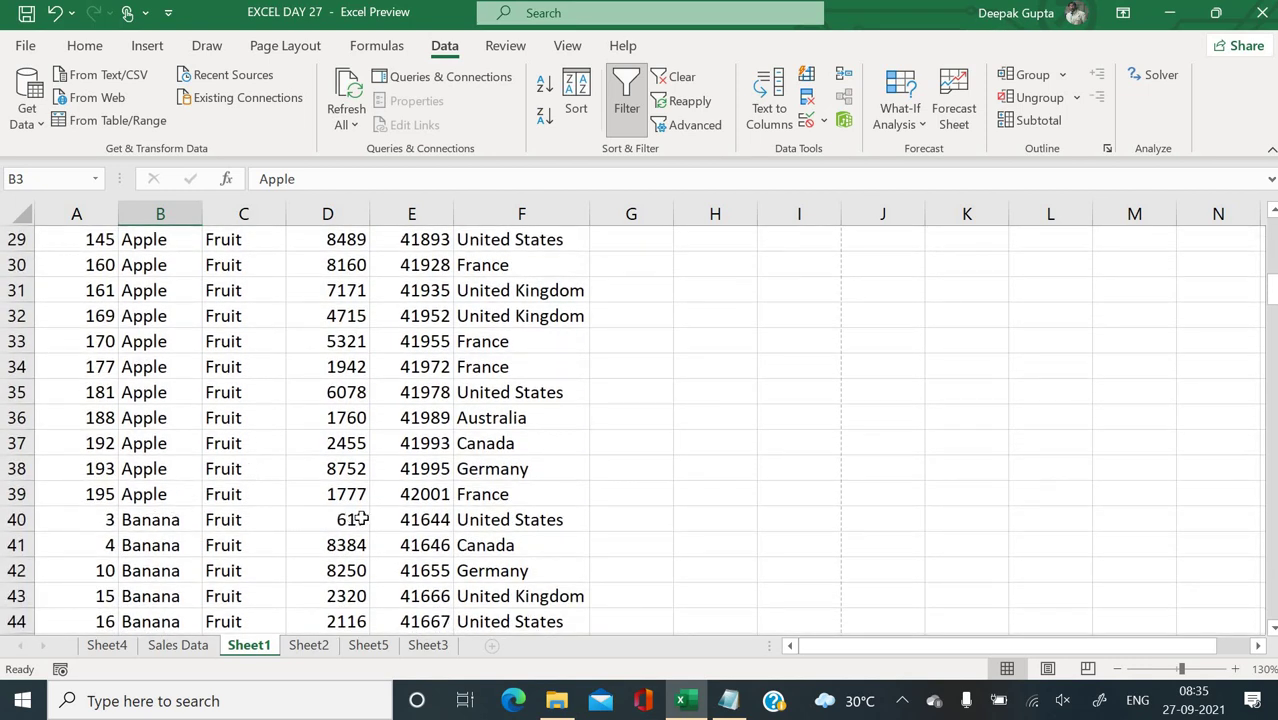
pyautogui.scroll(-1, 361, 519)
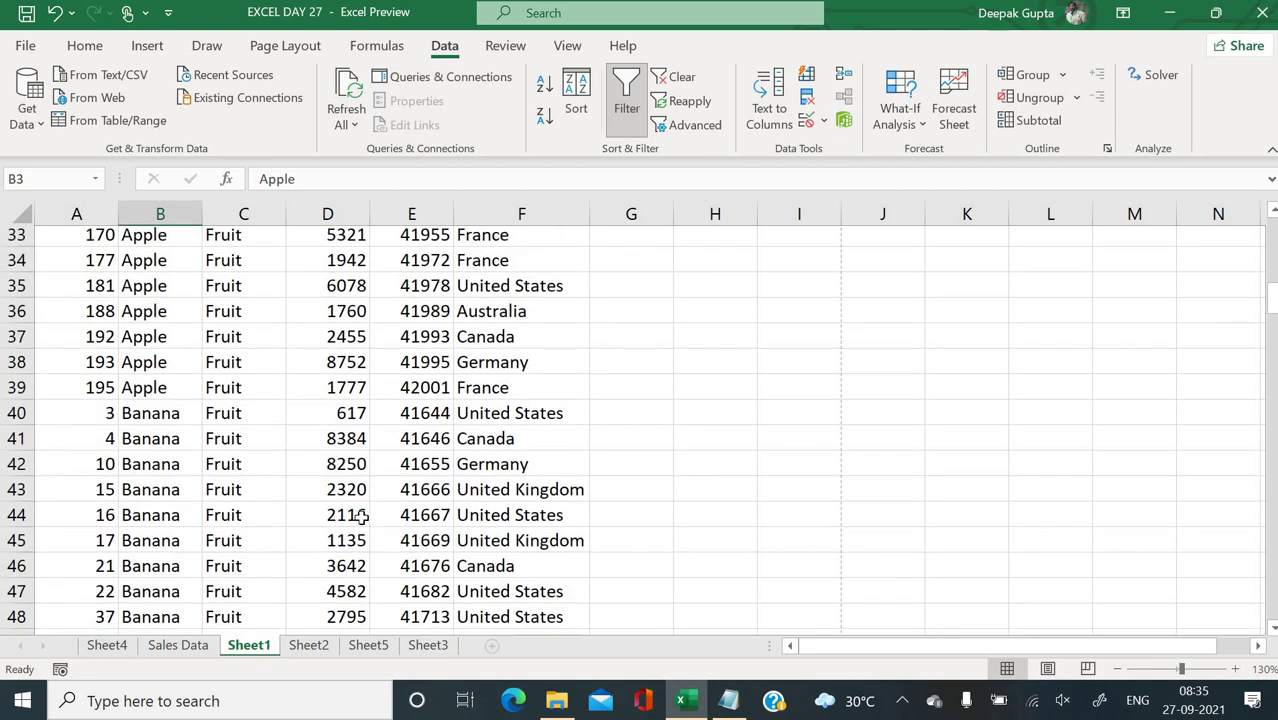
pyautogui.scroll(-1, 361, 519)
pyautogui.scroll(-1, 361, 519)
pyautogui.scroll(-1, 361, 519)
pyautogui.scroll(-1, 361, 519)
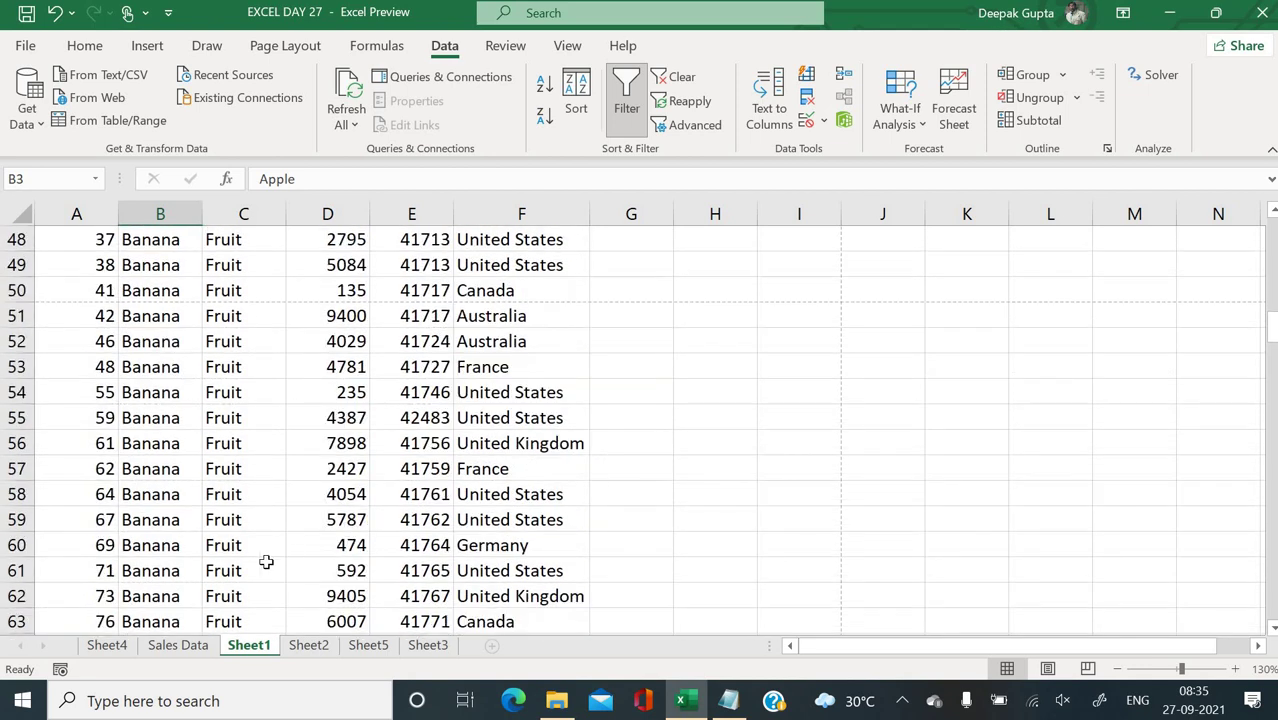
pyautogui.scroll(-2, 250, 562)
pyautogui.scroll(-2, 238, 562)
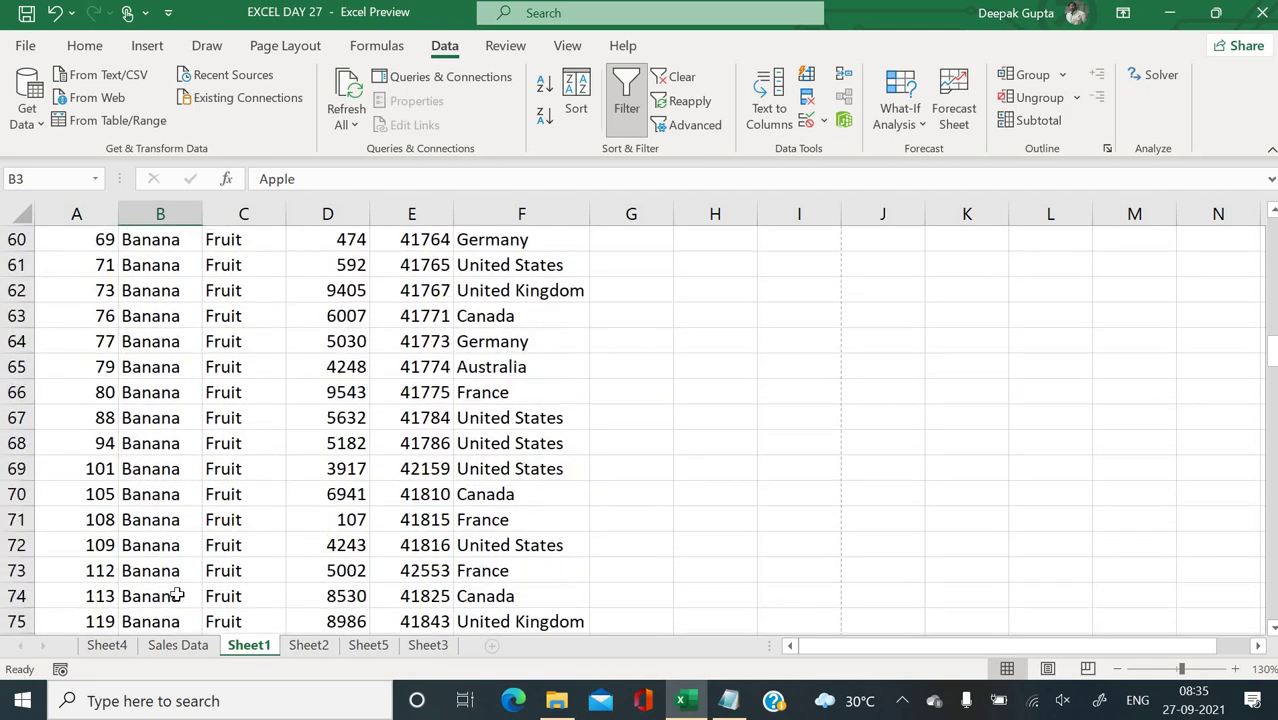
pyautogui.scroll(-2, 176, 593)
pyautogui.scroll(-2, 176, 593)
pyautogui.scroll(-2, 176, 594)
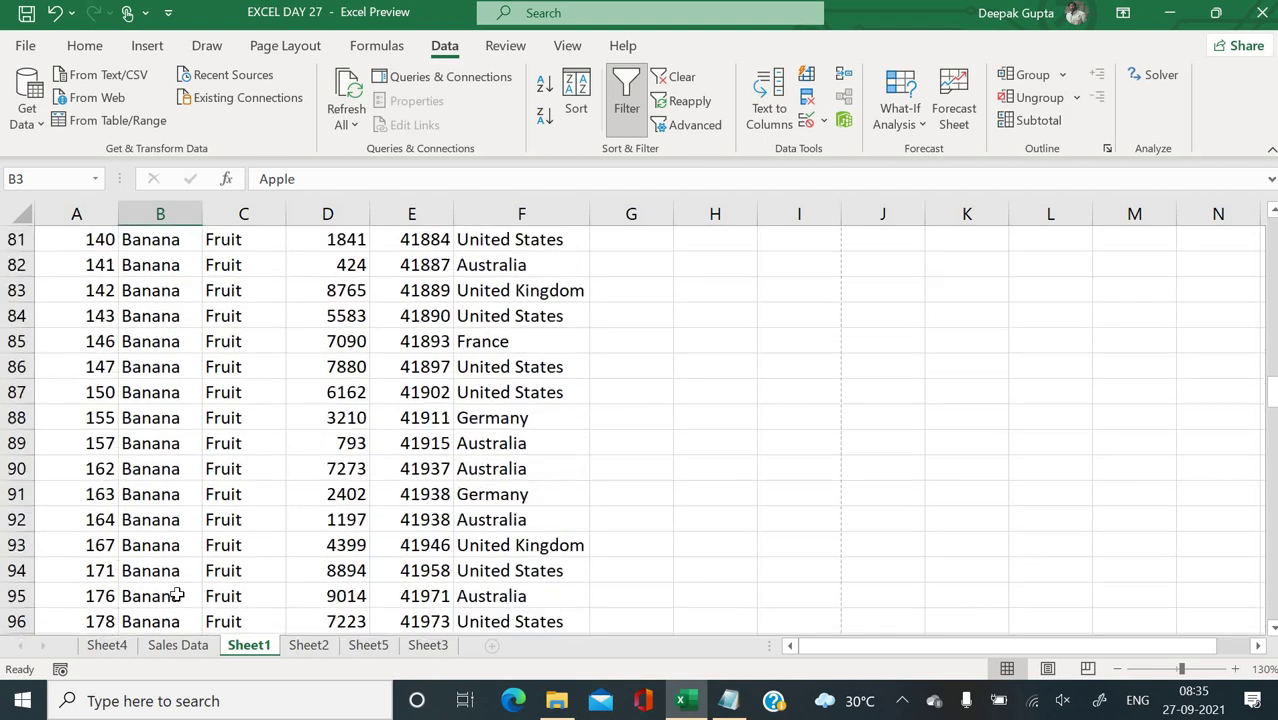
pyautogui.scroll(-2, 176, 596)
pyautogui.scroll(-2, 176, 594)
pyautogui.scroll(-2, 174, 588)
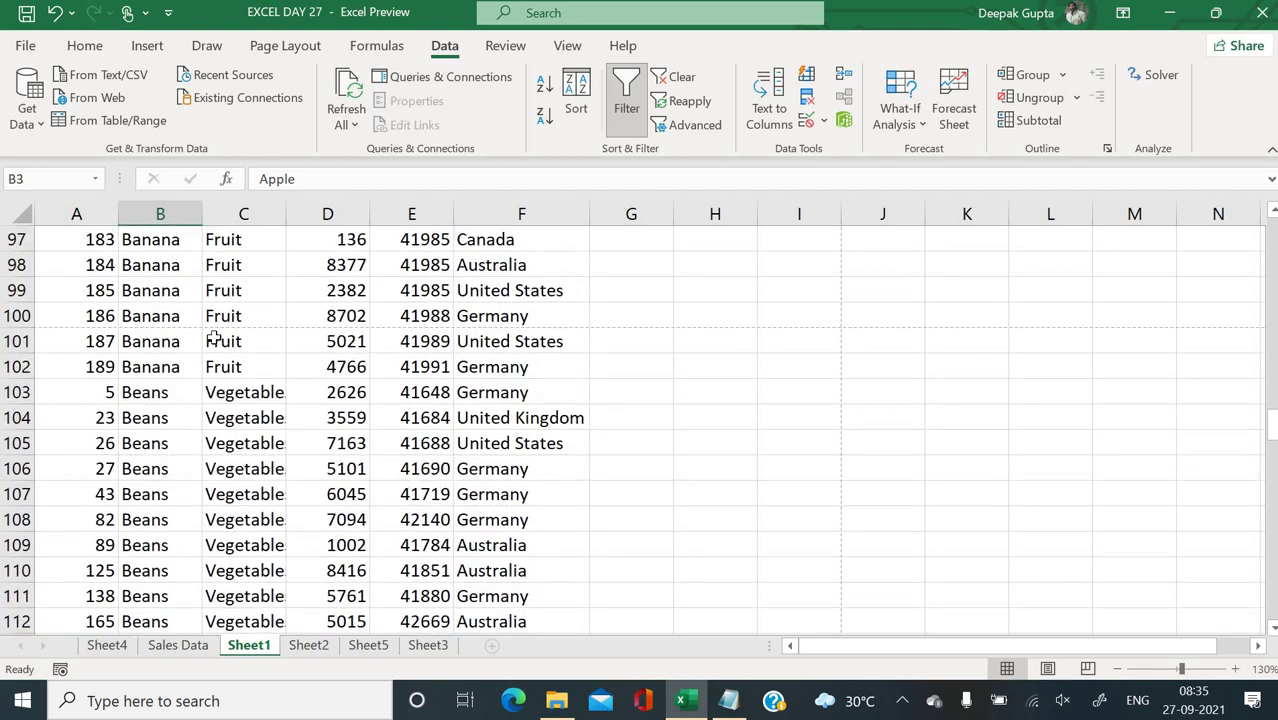
pyautogui.scroll(3, 201, 547)
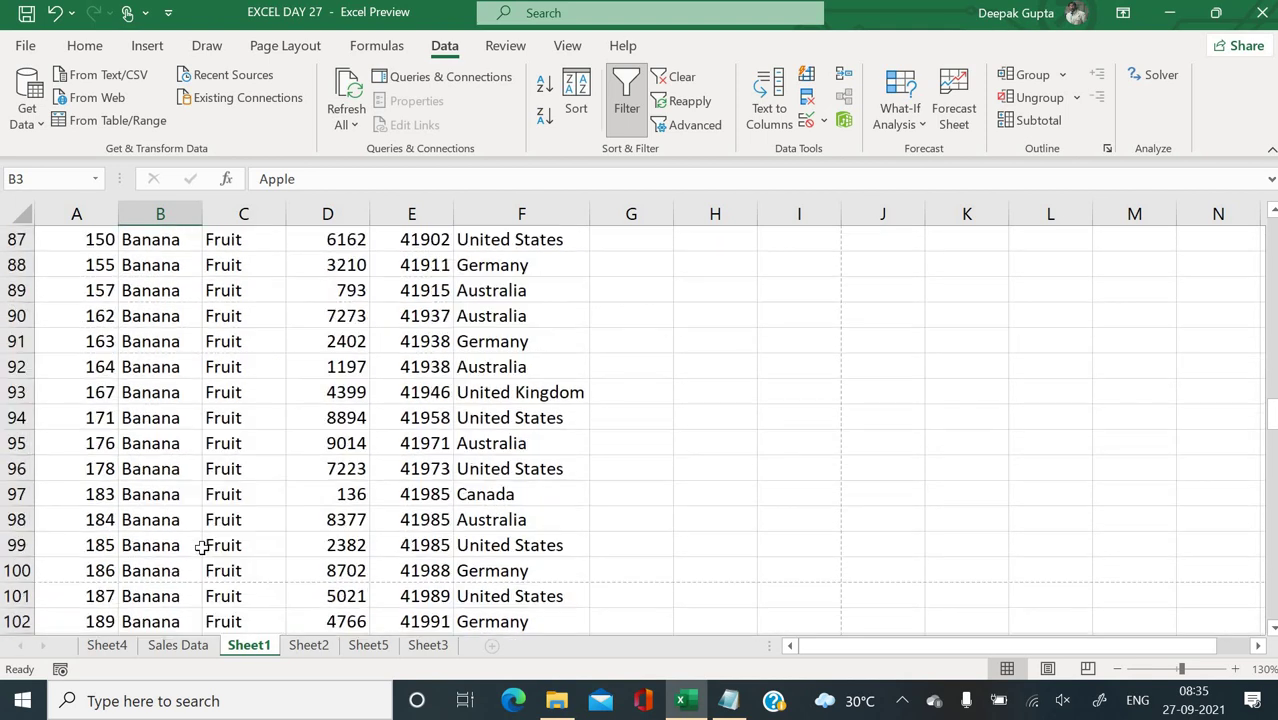
pyautogui.scroll(4, 203, 545)
pyautogui.scroll(20, 195, 500)
pyautogui.scroll(5, 185, 431)
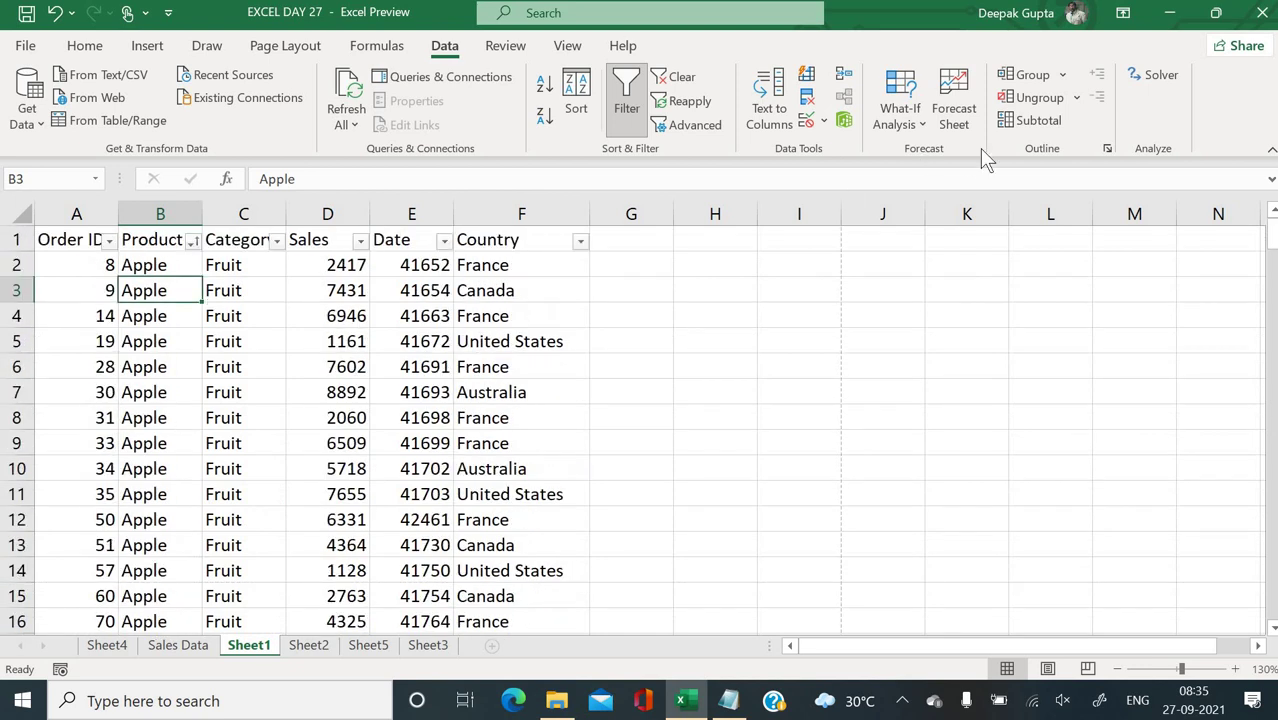
# Insert Sum subtotals of Sales at each change in Product, with Country unchecked.
pyautogui.click(1035, 120)
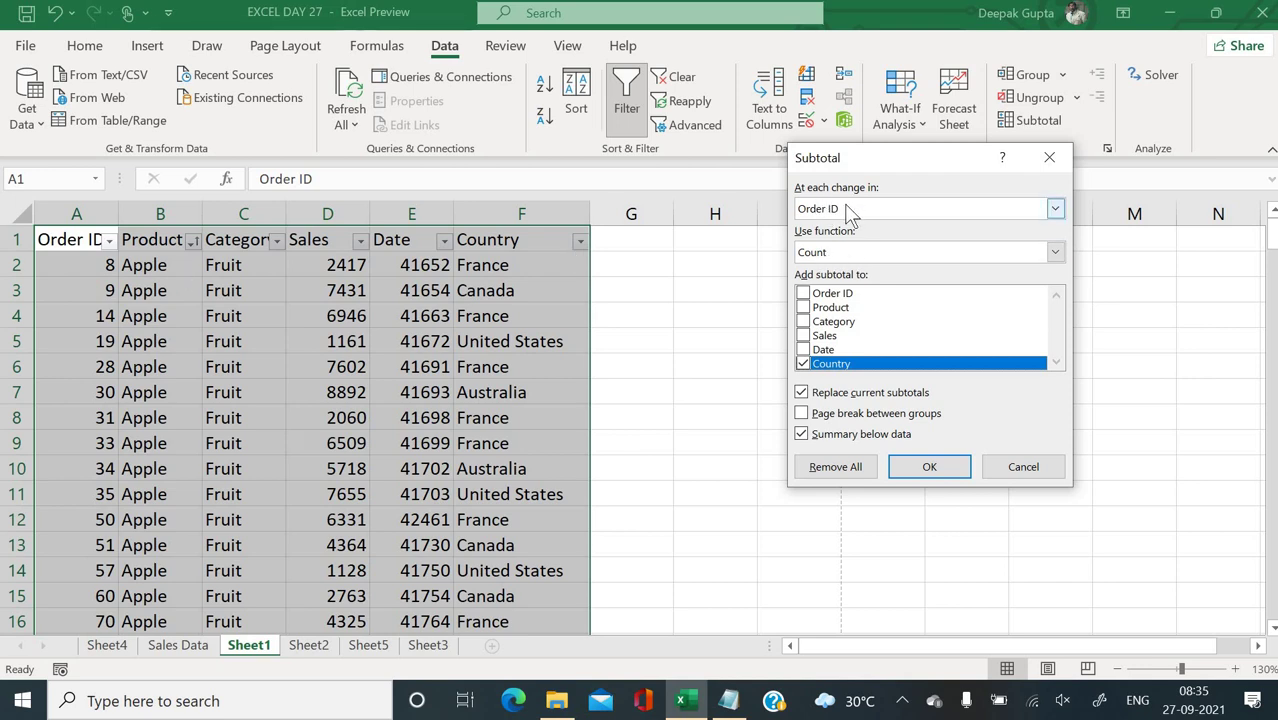
pyautogui.click(840, 212)
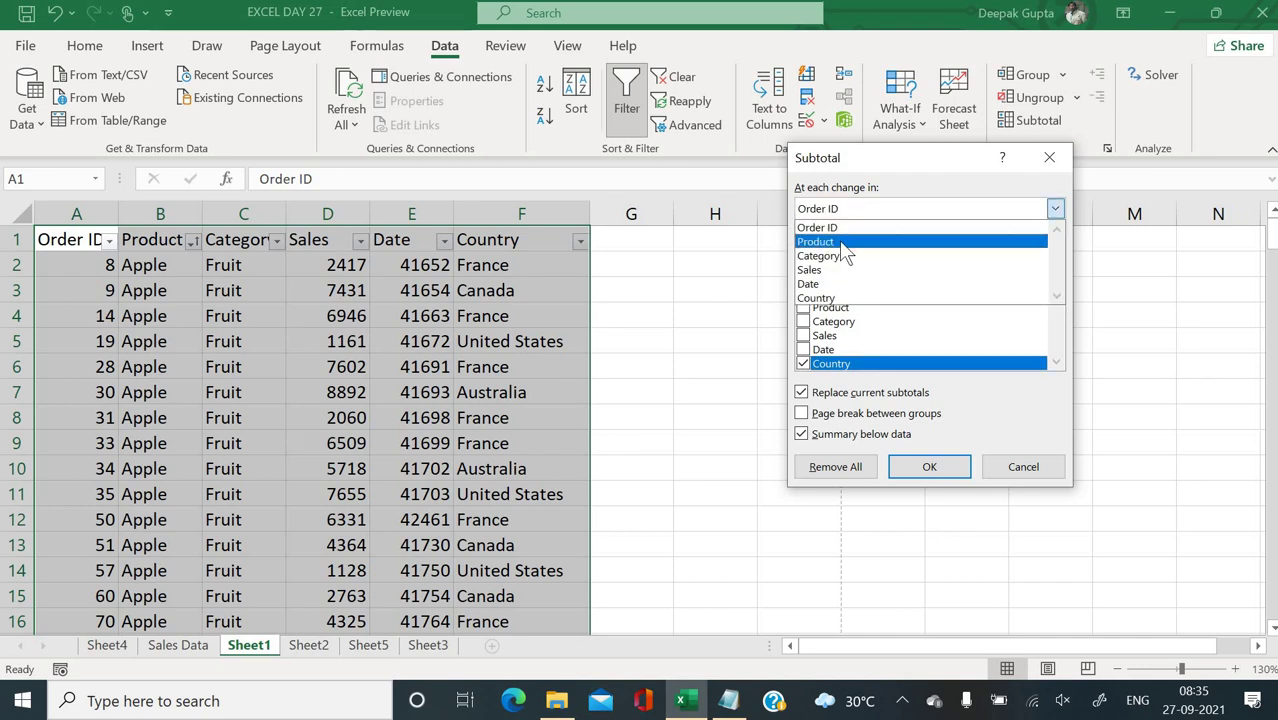
pyautogui.click(843, 243)
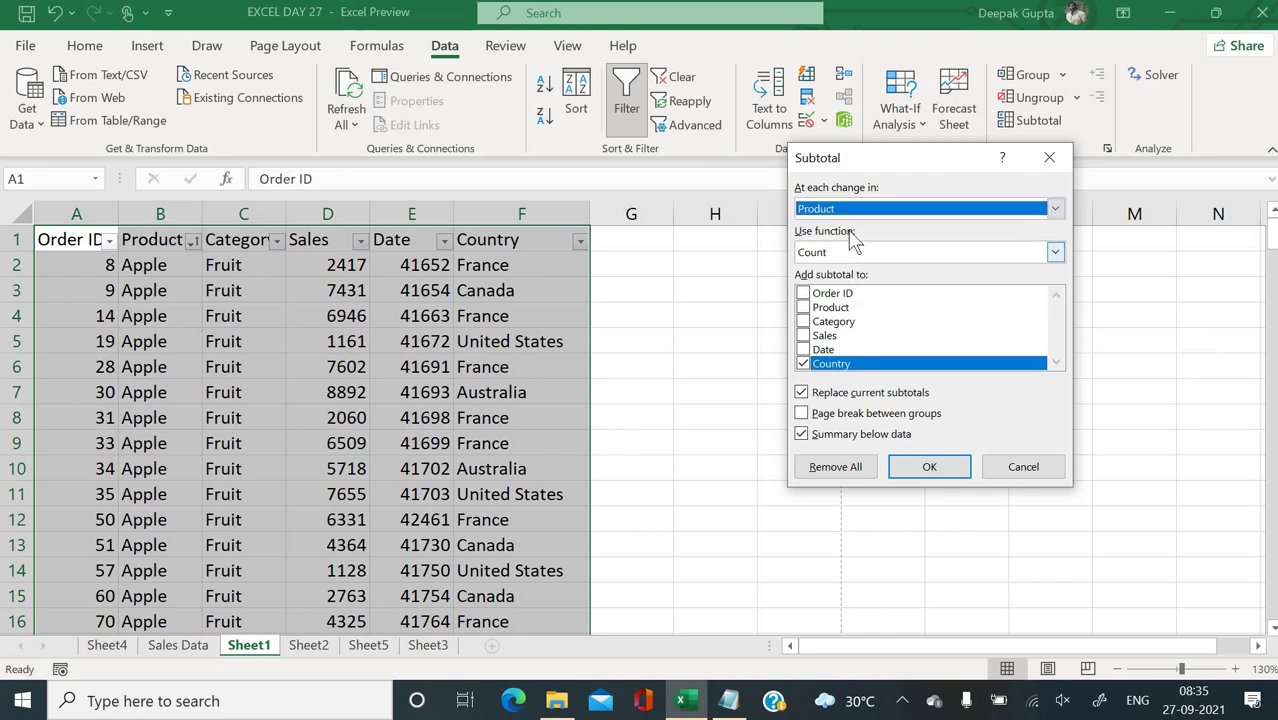
pyautogui.click(836, 254)
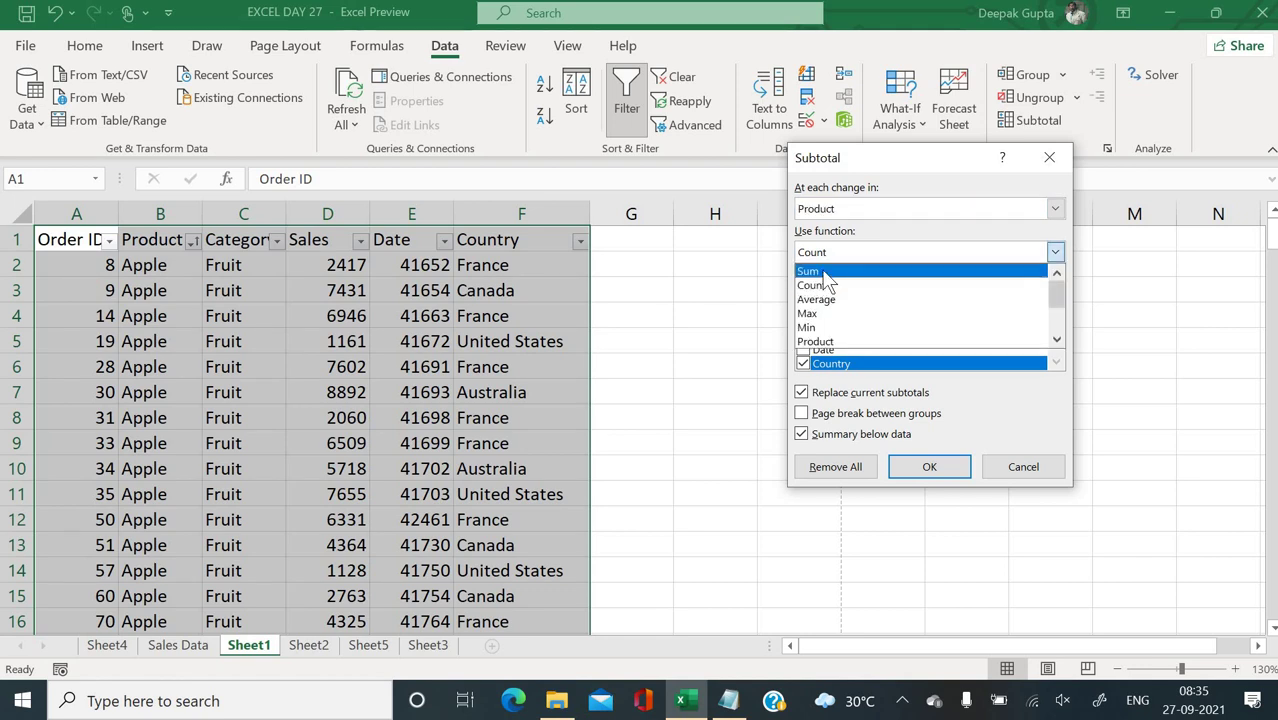
pyautogui.click(822, 287)
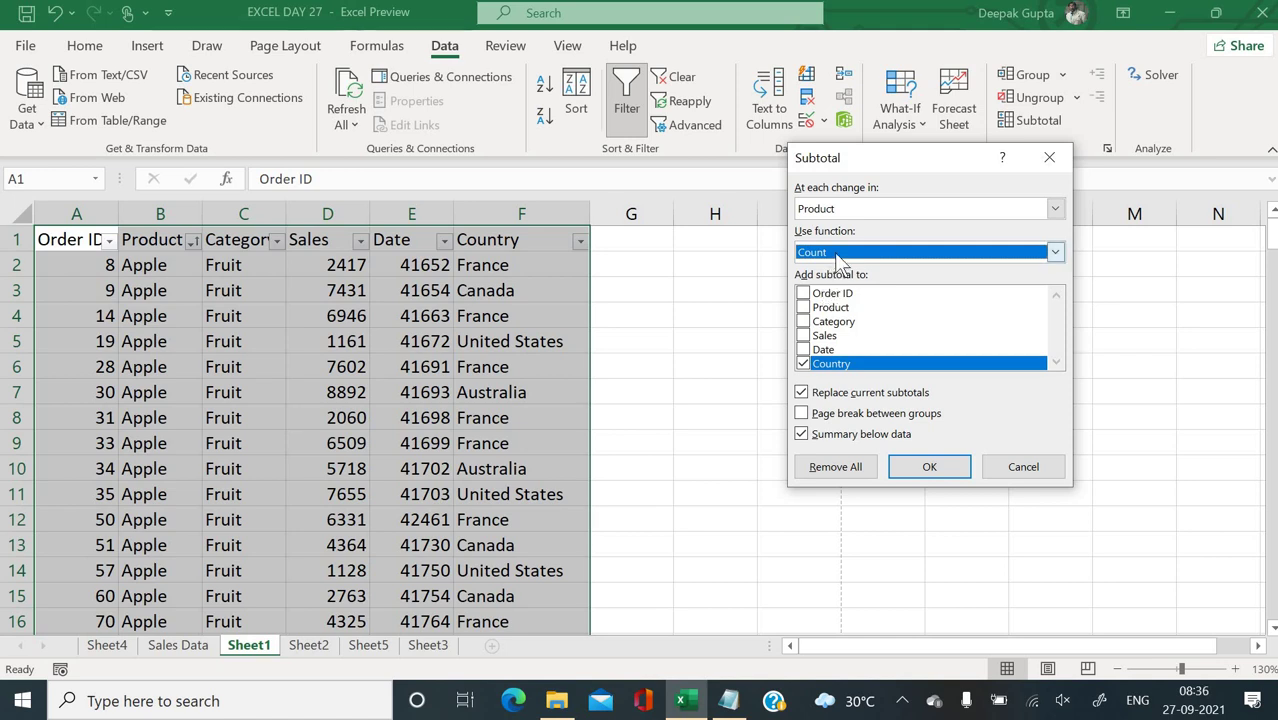
pyautogui.click(838, 256)
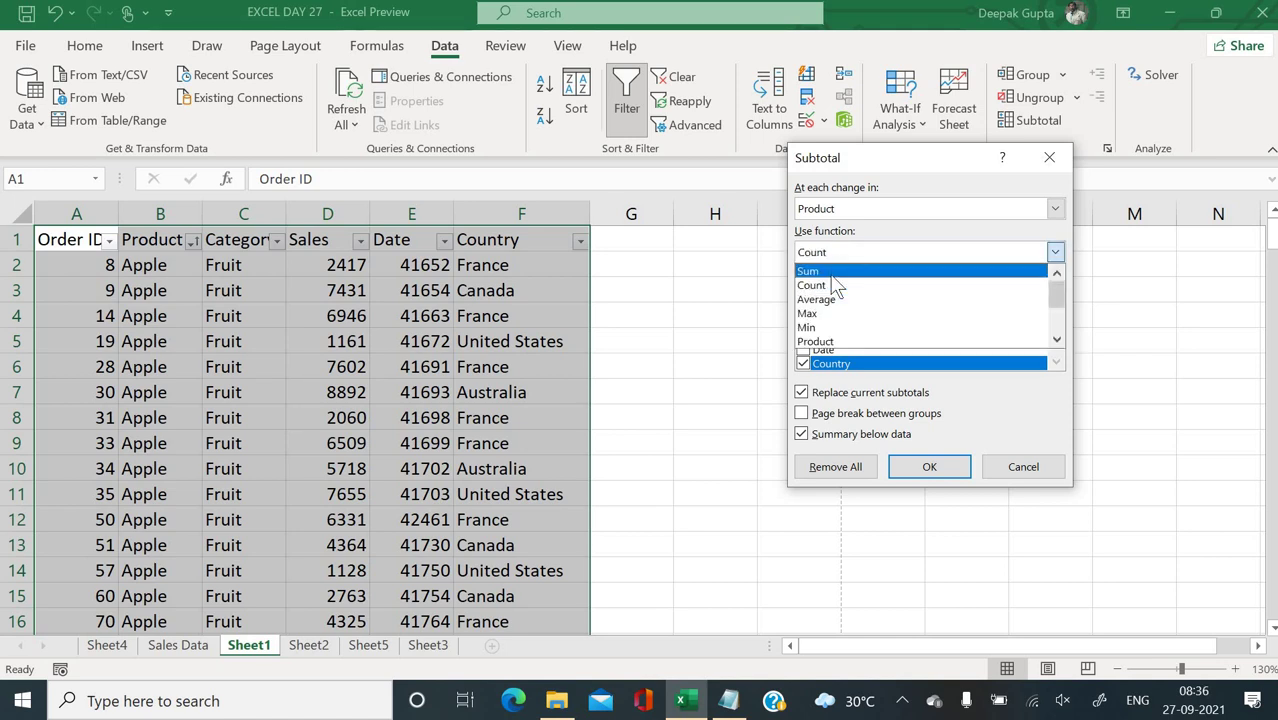
pyautogui.click(830, 272)
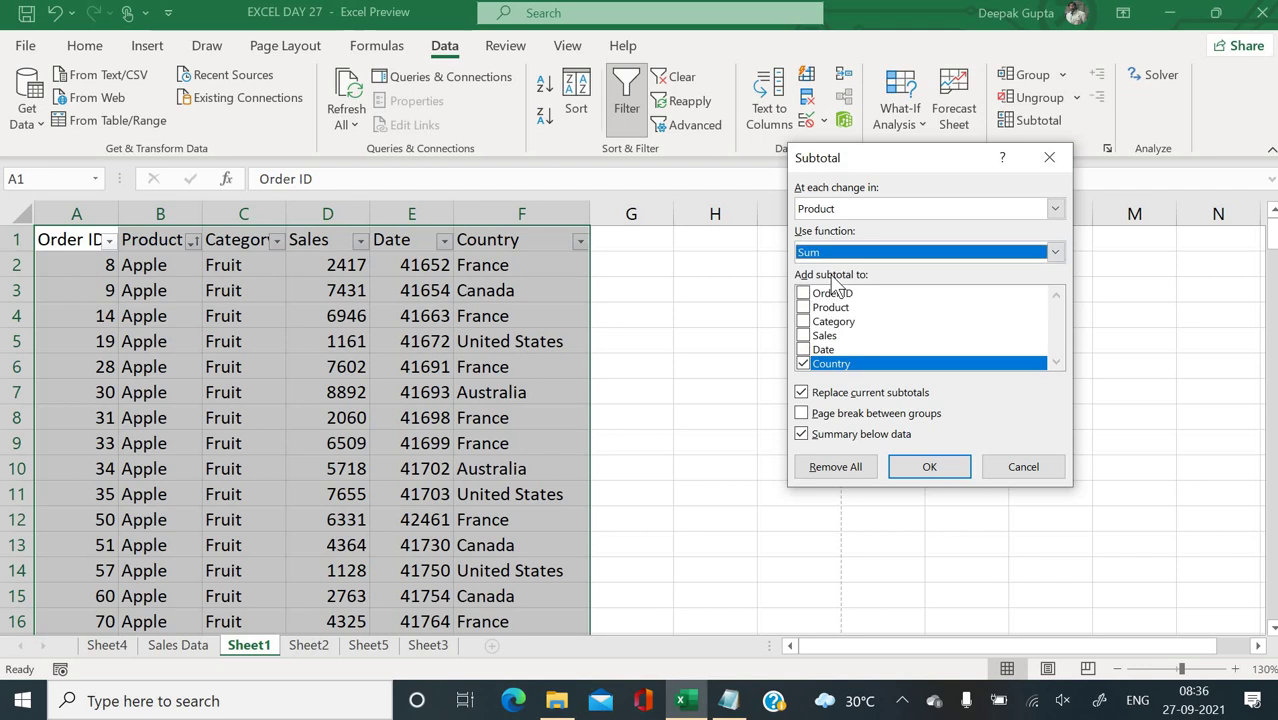
pyautogui.click(816, 365)
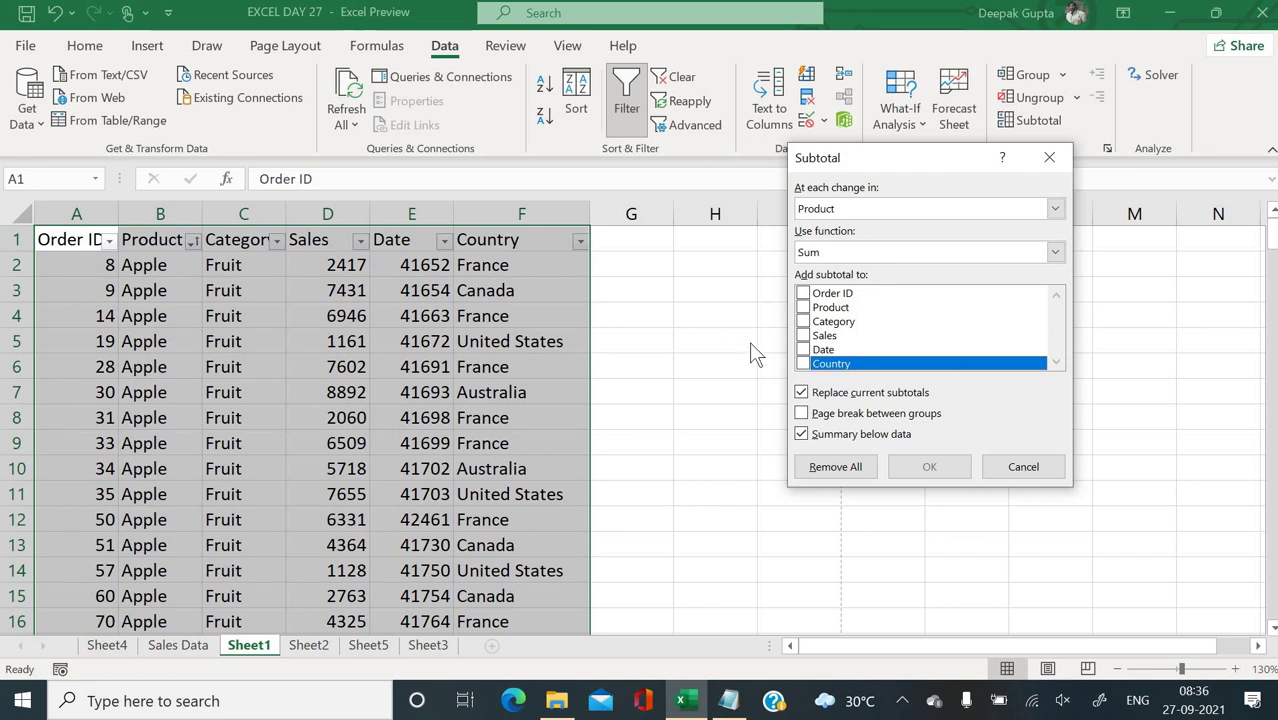
pyautogui.click(804, 337)
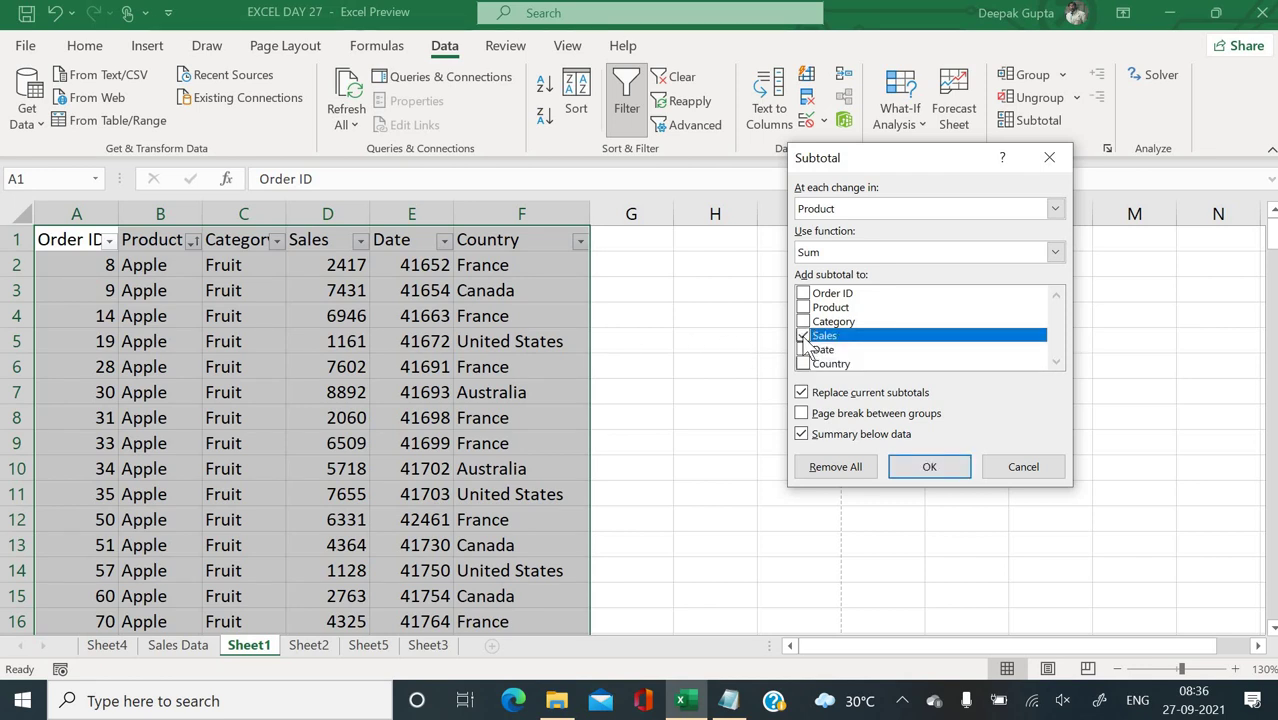
pyautogui.click(926, 478)
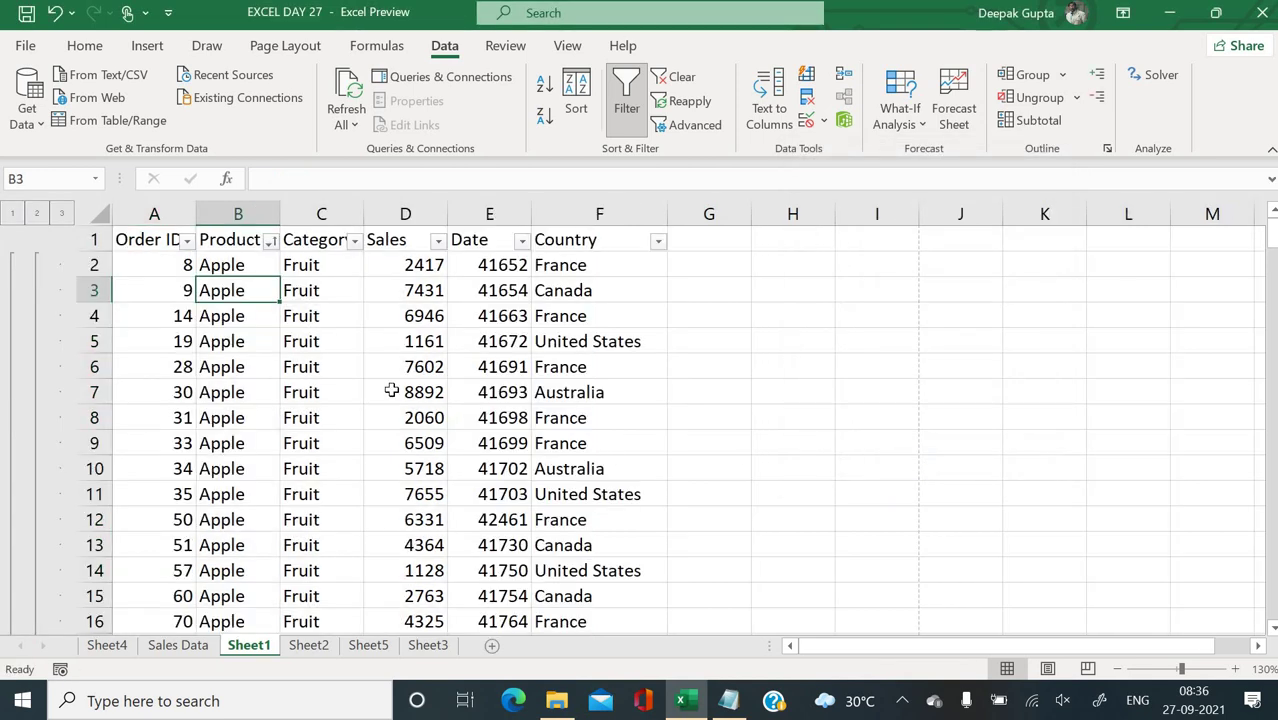
pyautogui.scroll(-1, 347, 427)
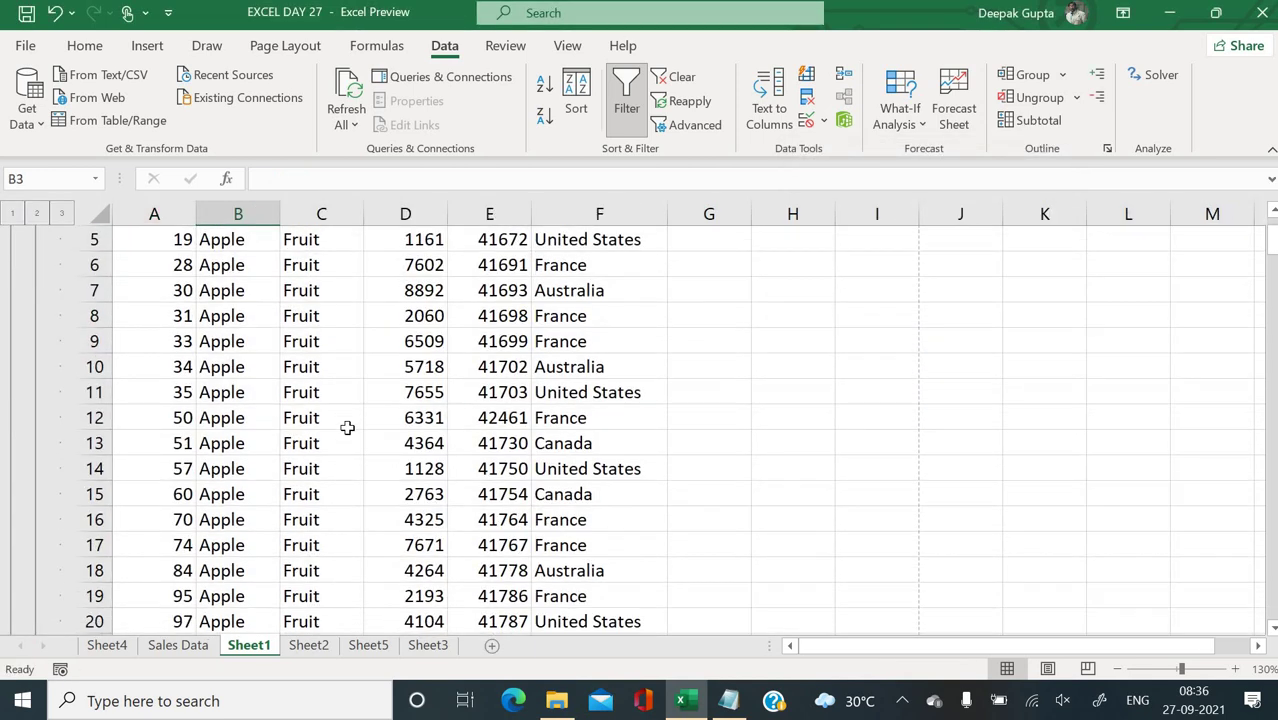
pyautogui.scroll(-2, 347, 427)
pyautogui.scroll(-2, 347, 427)
pyautogui.scroll(-3, 347, 427)
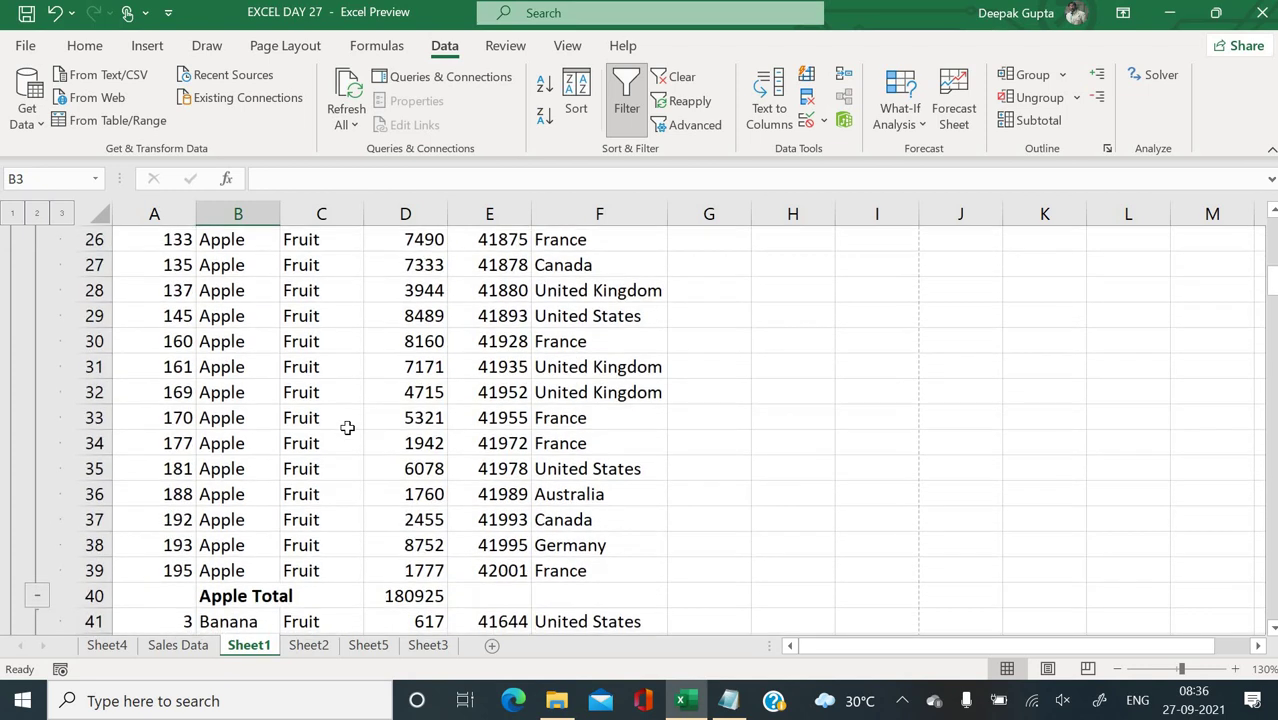
pyautogui.scroll(-1, 347, 427)
pyautogui.scroll(-1, 300, 440)
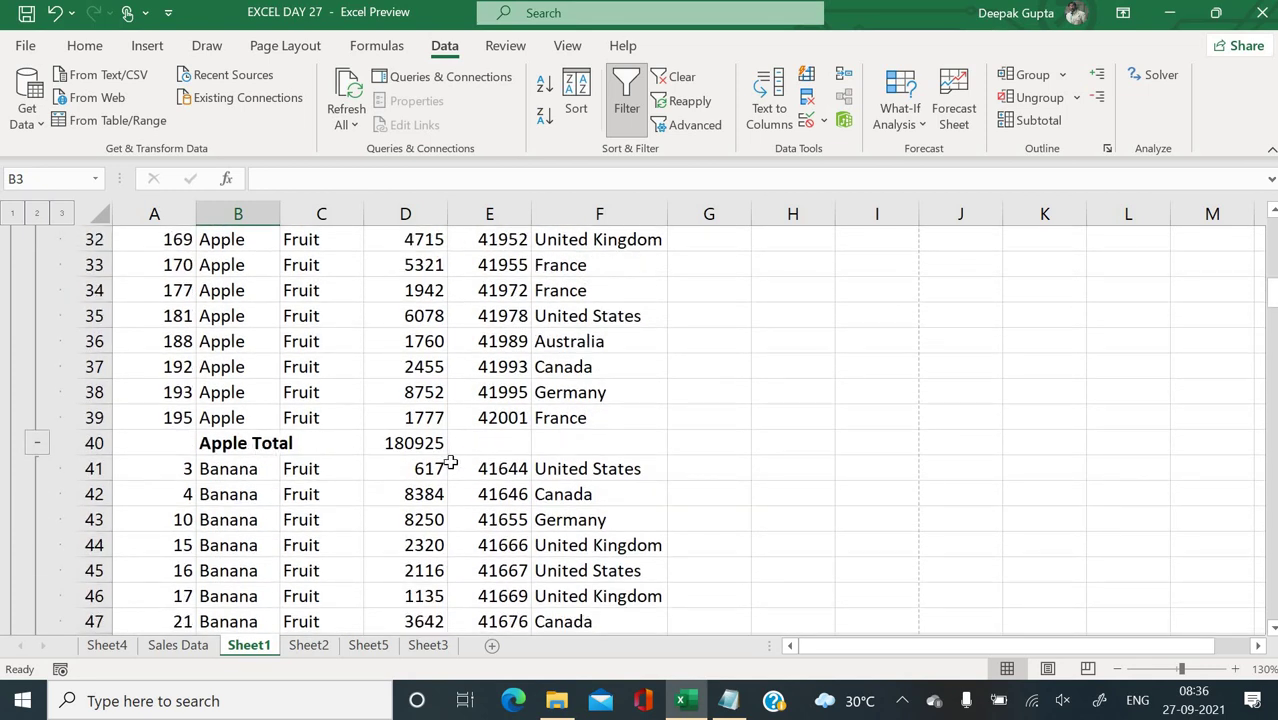
pyautogui.scroll(-2, 451, 462)
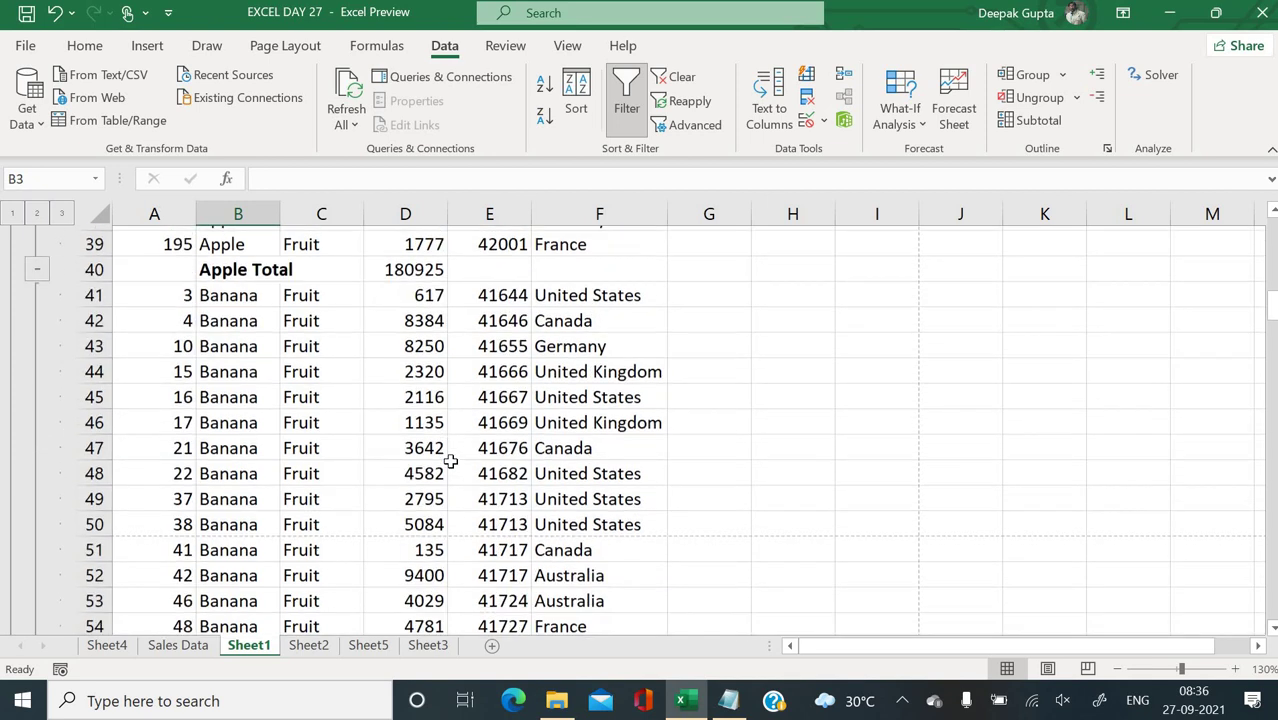
pyautogui.scroll(-4, 451, 462)
pyautogui.scroll(-2, 451, 462)
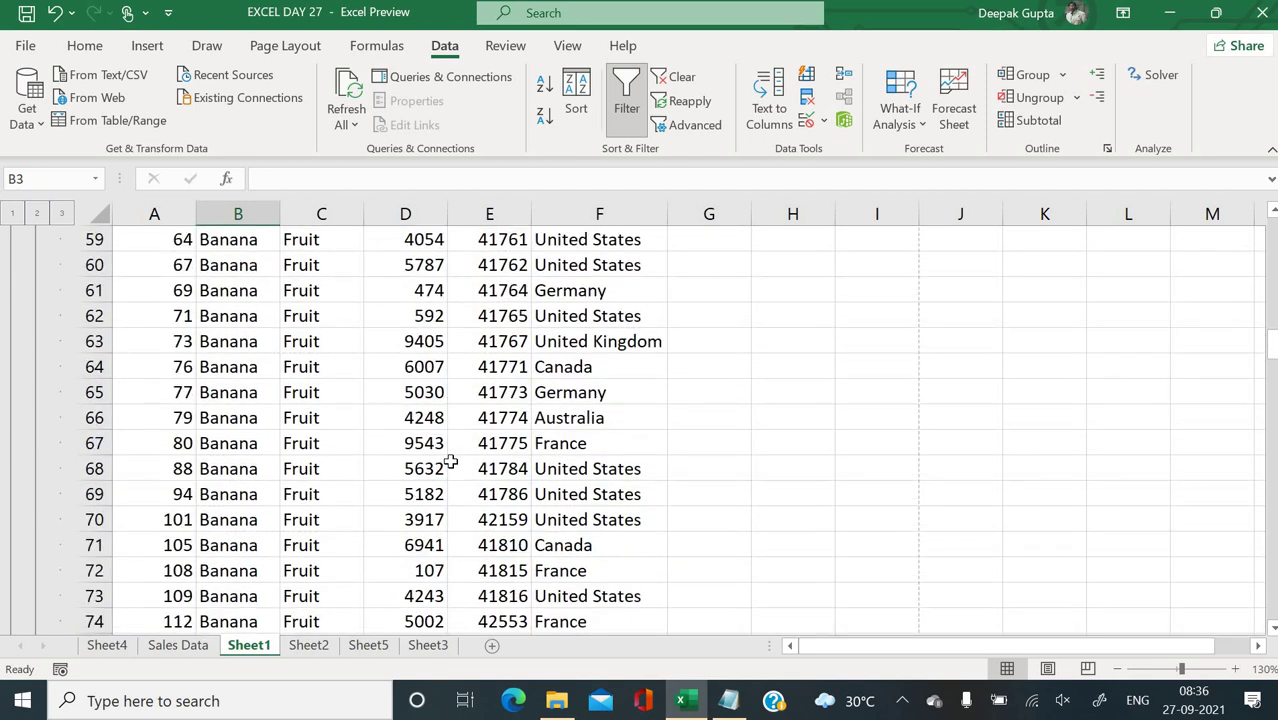
pyautogui.scroll(-2, 451, 462)
pyautogui.scroll(-2, 451, 462)
pyautogui.scroll(-3, 451, 462)
pyautogui.scroll(-2, 451, 462)
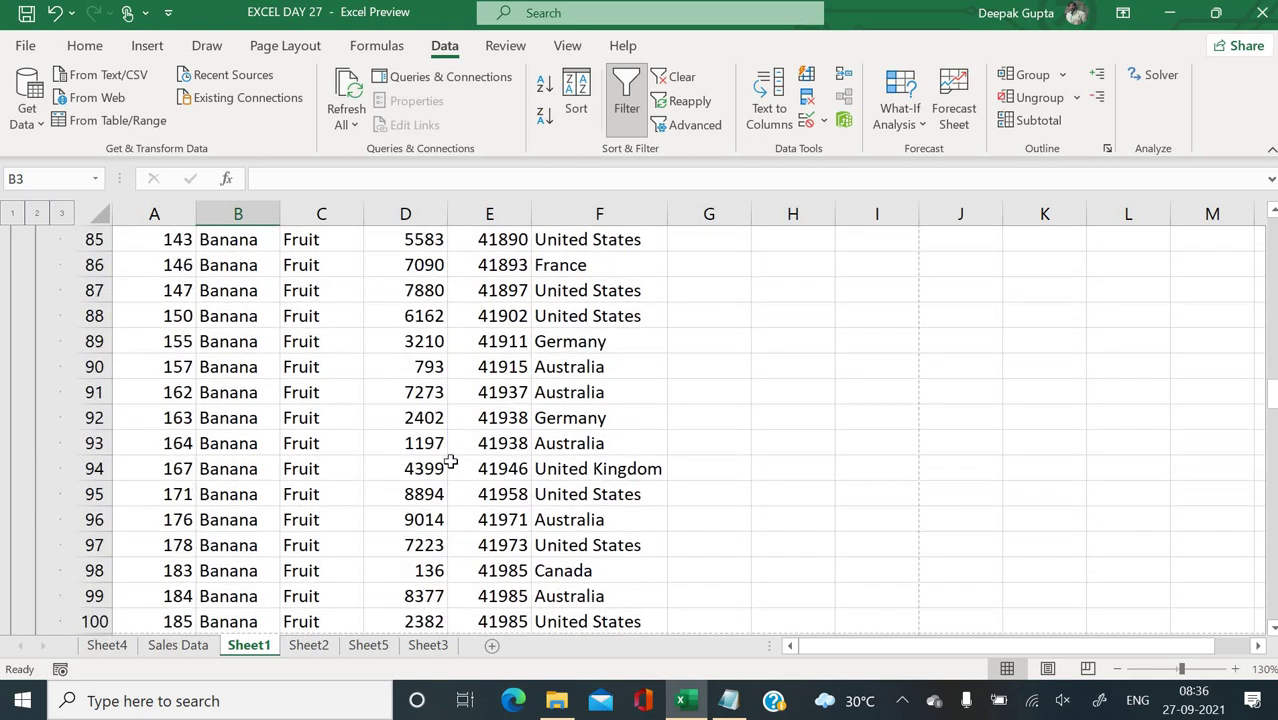
pyautogui.scroll(-2, 451, 462)
pyautogui.scroll(-1, 451, 462)
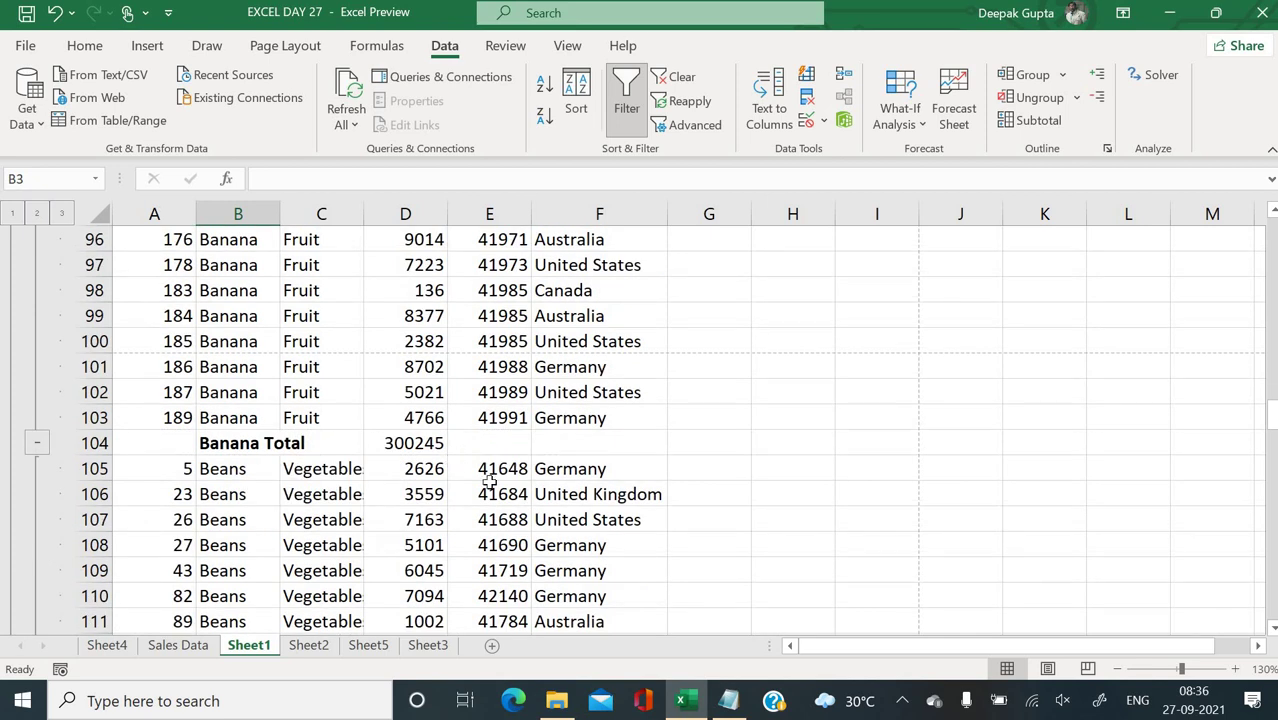
pyautogui.scroll(-3, 441, 515)
pyautogui.scroll(-2, 441, 515)
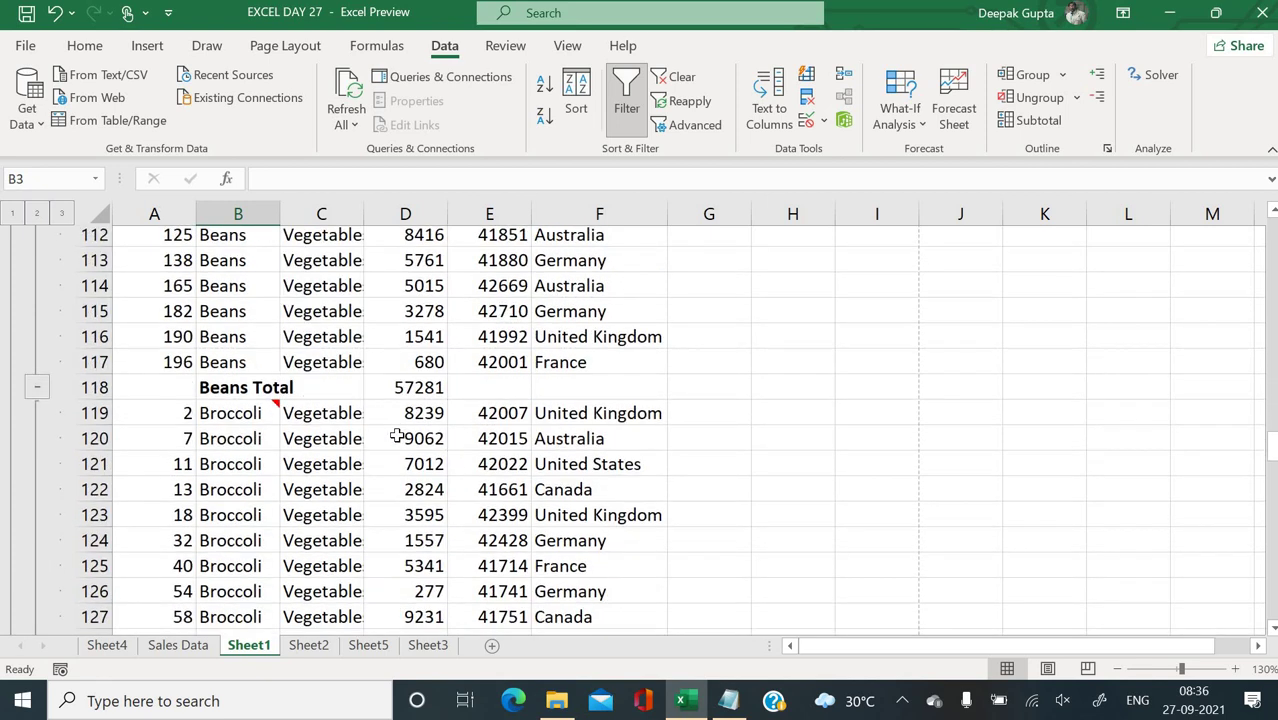
pyautogui.scroll(-3, 397, 436)
pyautogui.scroll(-2, 397, 436)
pyautogui.scroll(-2, 397, 436)
pyautogui.scroll(-2, 397, 436)
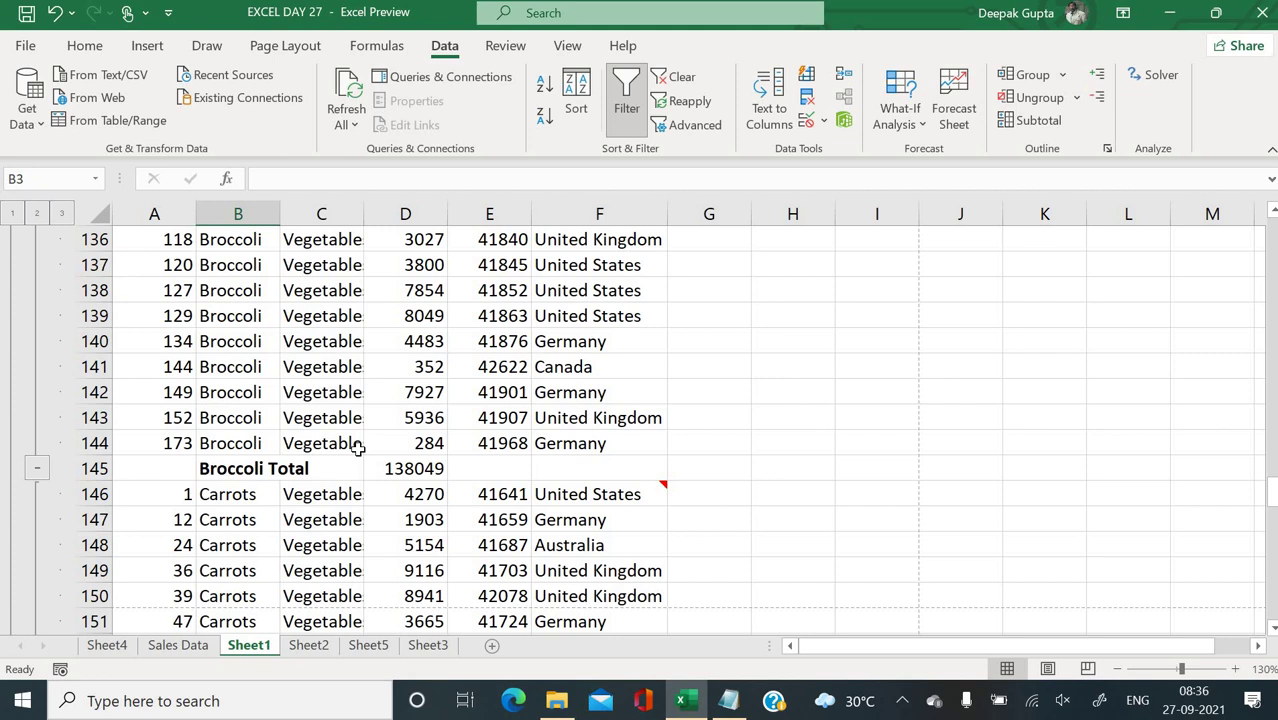
pyautogui.scroll(5, 357, 448)
pyautogui.scroll(7, 357, 448)
pyautogui.scroll(3, 357, 448)
pyautogui.scroll(3, 357, 448)
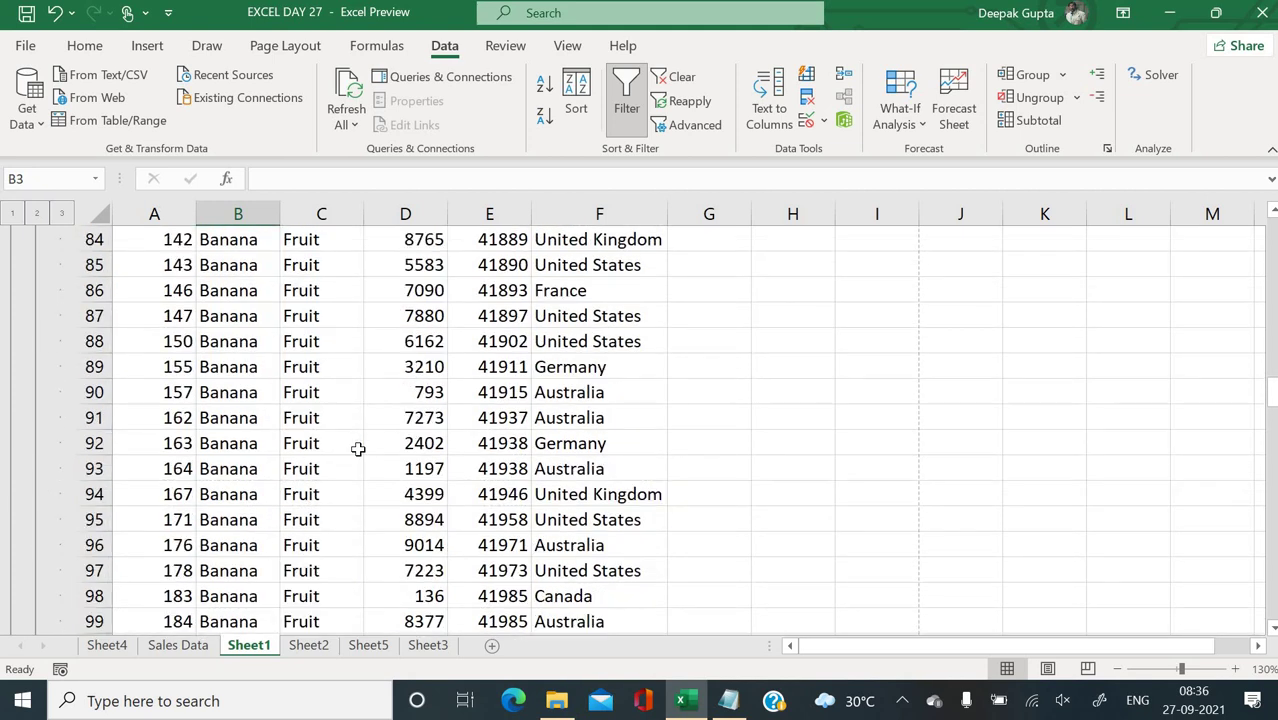
pyautogui.scroll(3, 357, 448)
pyautogui.scroll(2, 357, 448)
pyautogui.scroll(1, 357, 448)
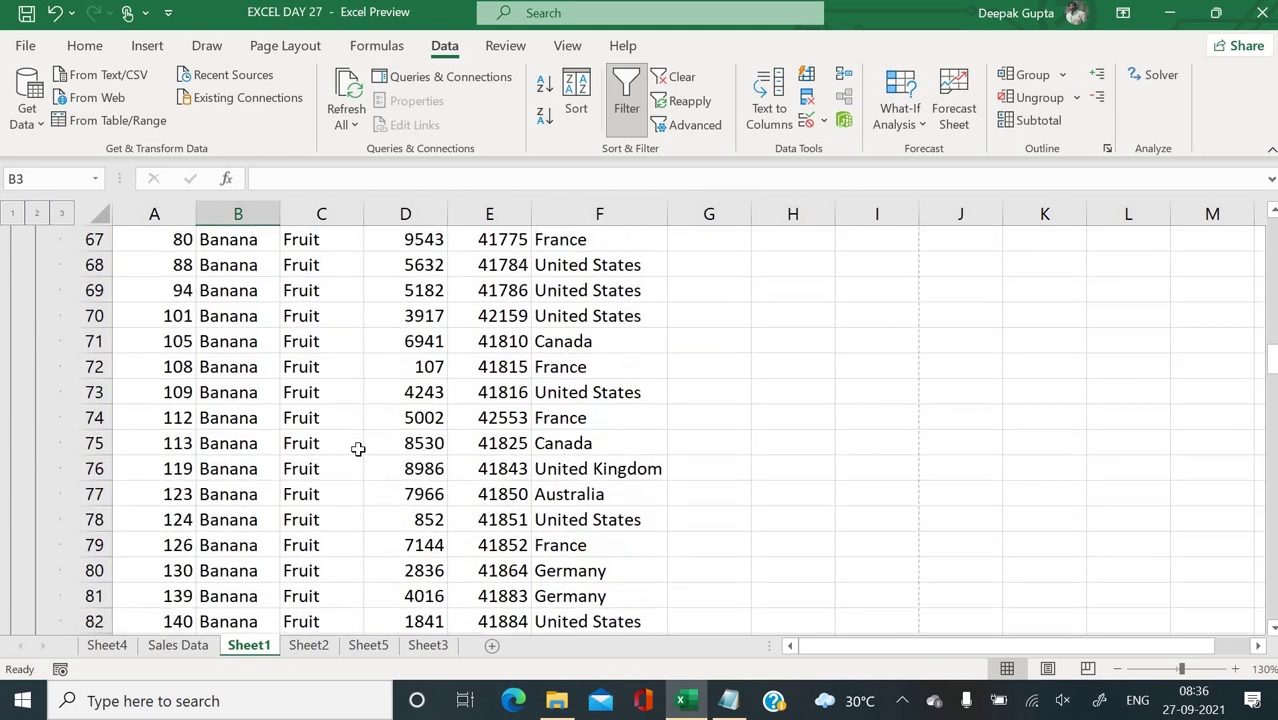
pyautogui.scroll(2, 357, 448)
pyautogui.scroll(4, 263, 316)
pyautogui.scroll(5, 228, 275)
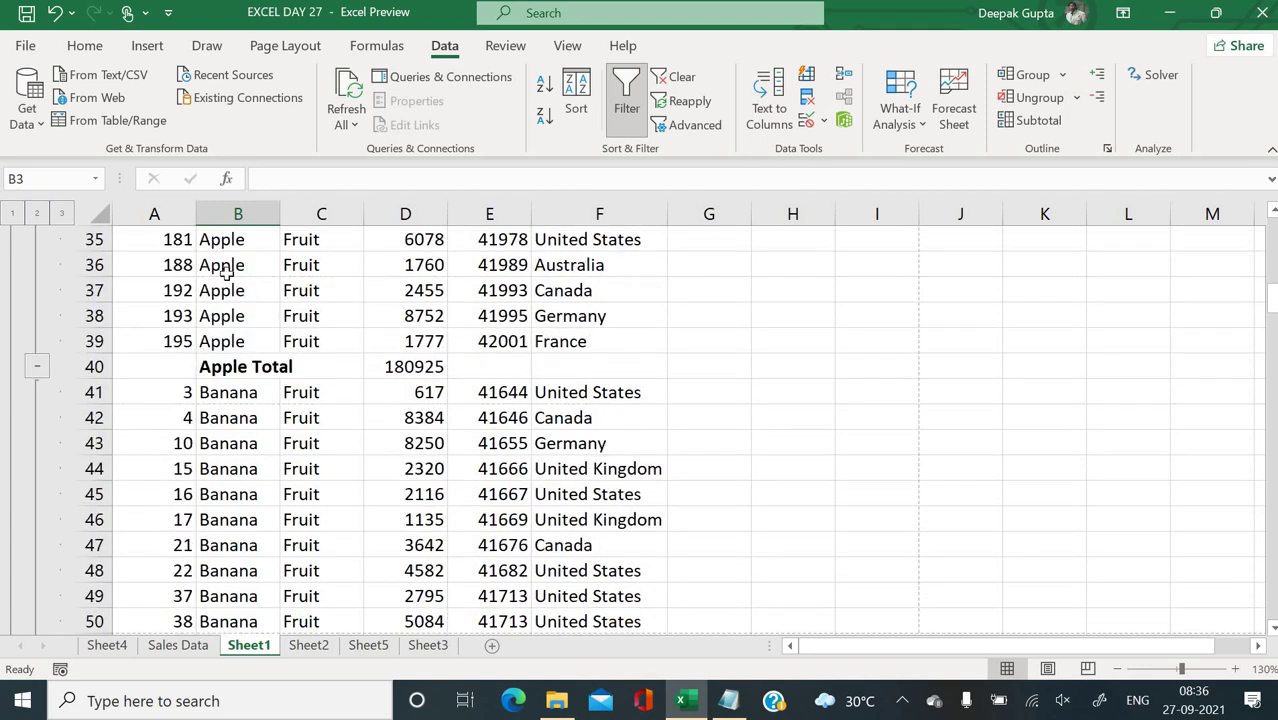
pyautogui.scroll(4, 238, 384)
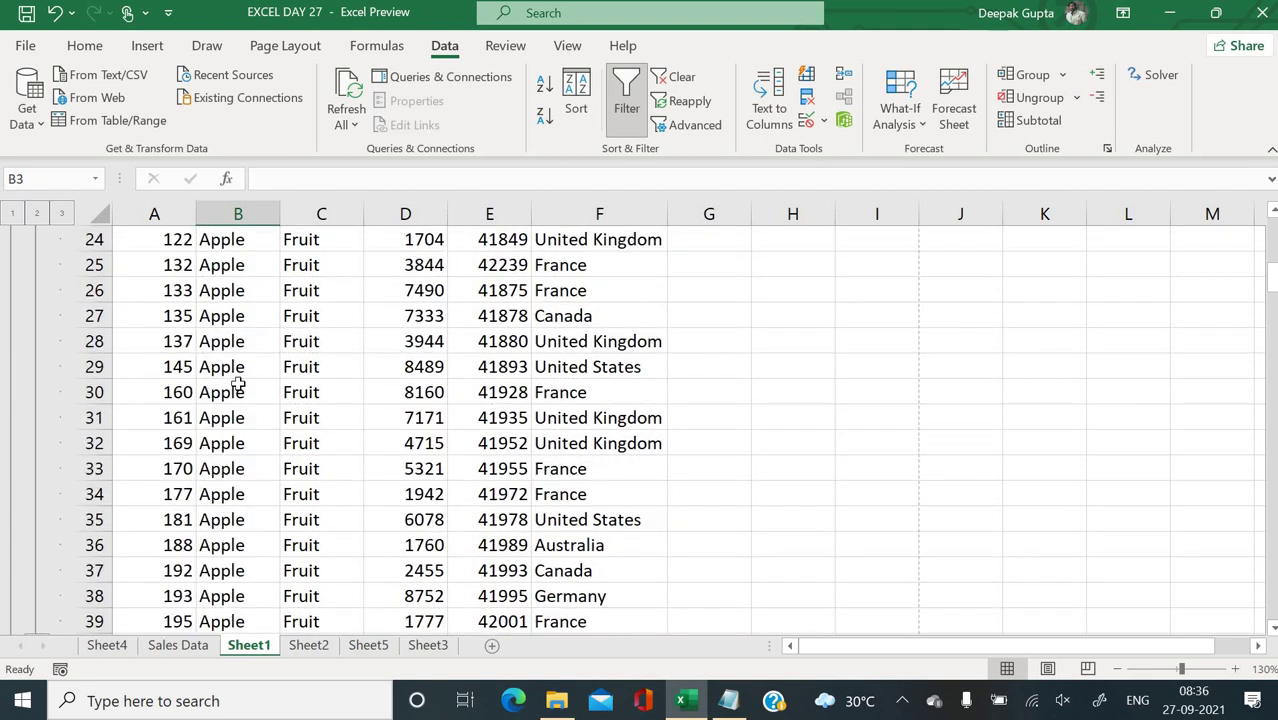
pyautogui.scroll(2, 238, 384)
pyautogui.scroll(2, 238, 384)
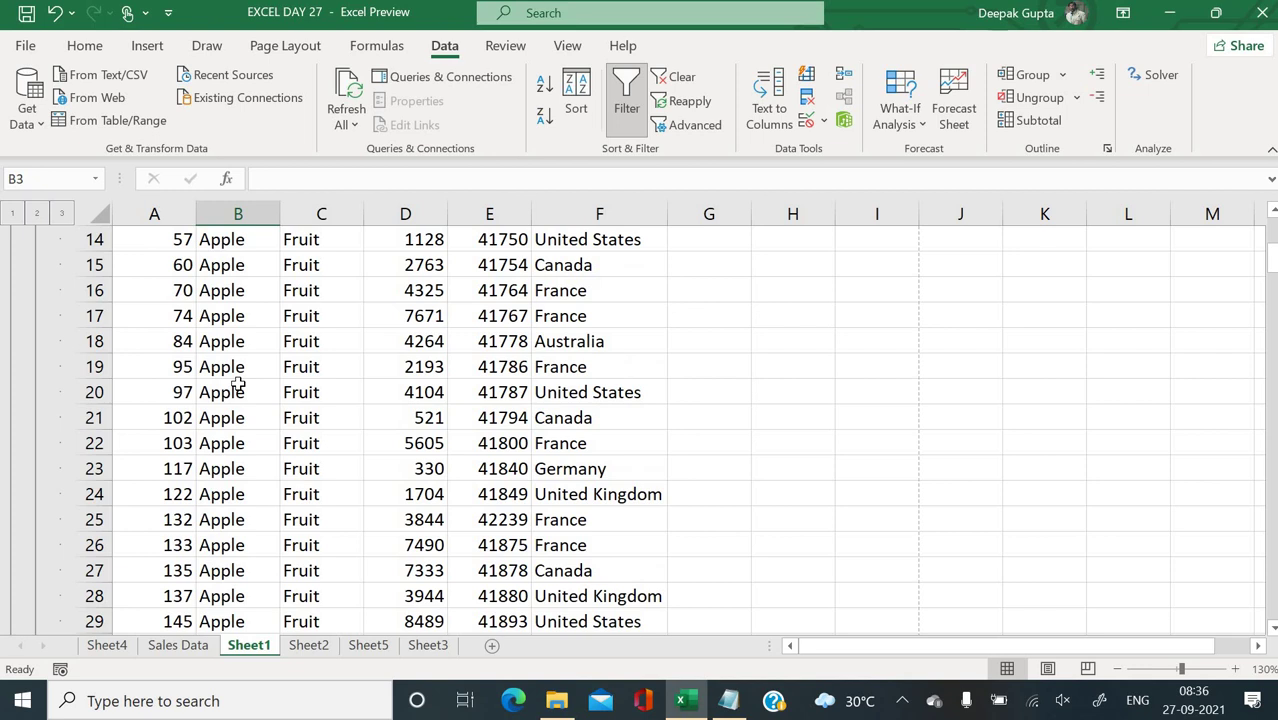
pyautogui.scroll(1, 238, 384)
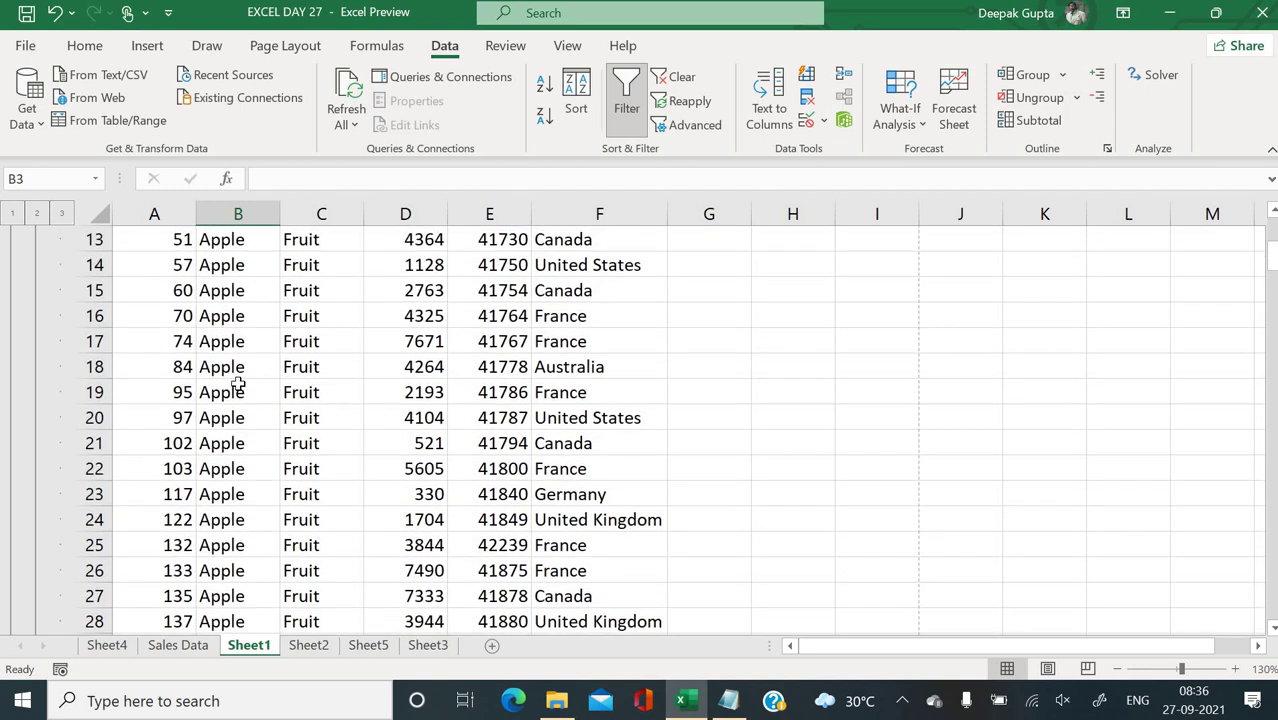
pyautogui.scroll(4, 238, 384)
# Remove all Product subtotals using Remove All in the Subtotal dialog.
pyautogui.click(238, 390)
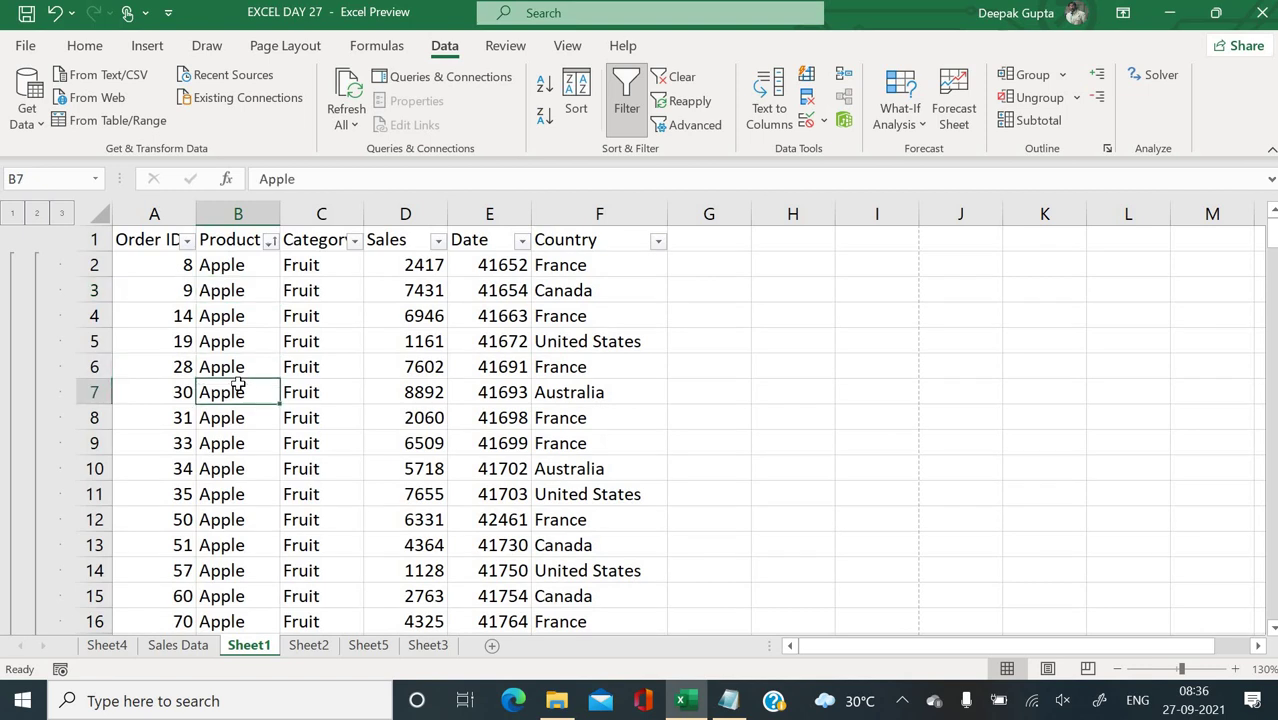
pyautogui.click(1038, 120)
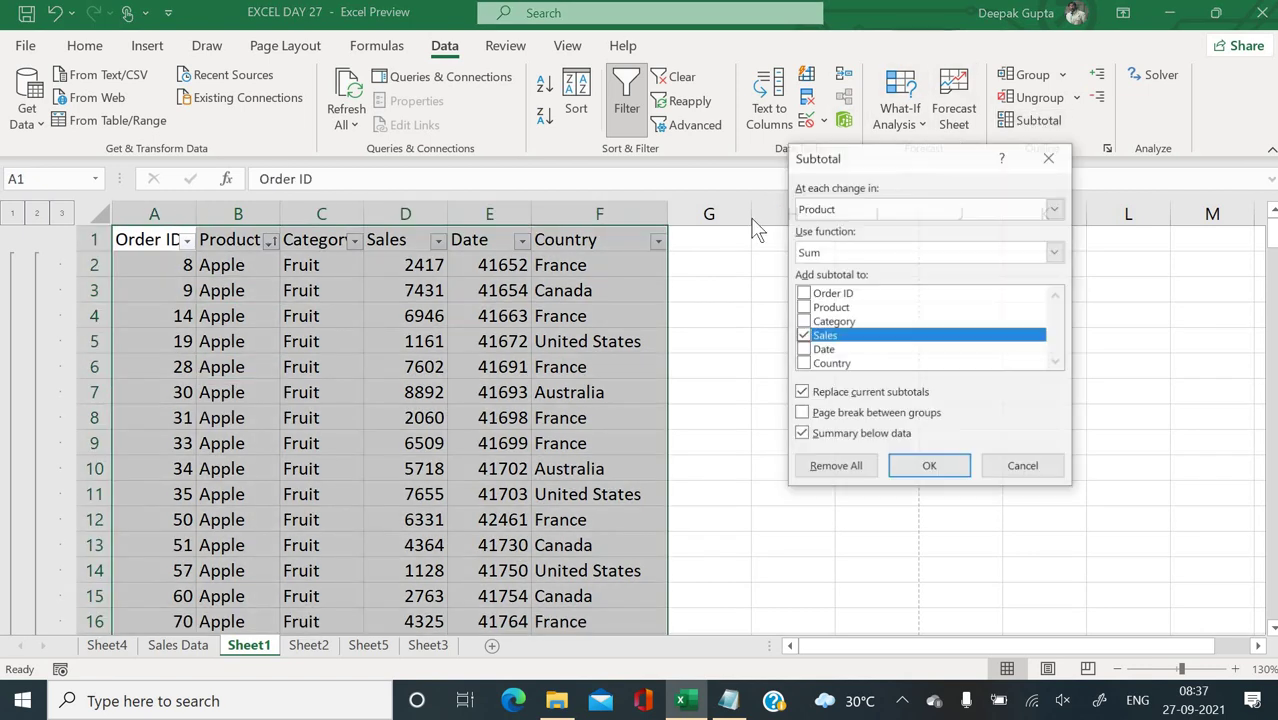
pyautogui.click(816, 340)
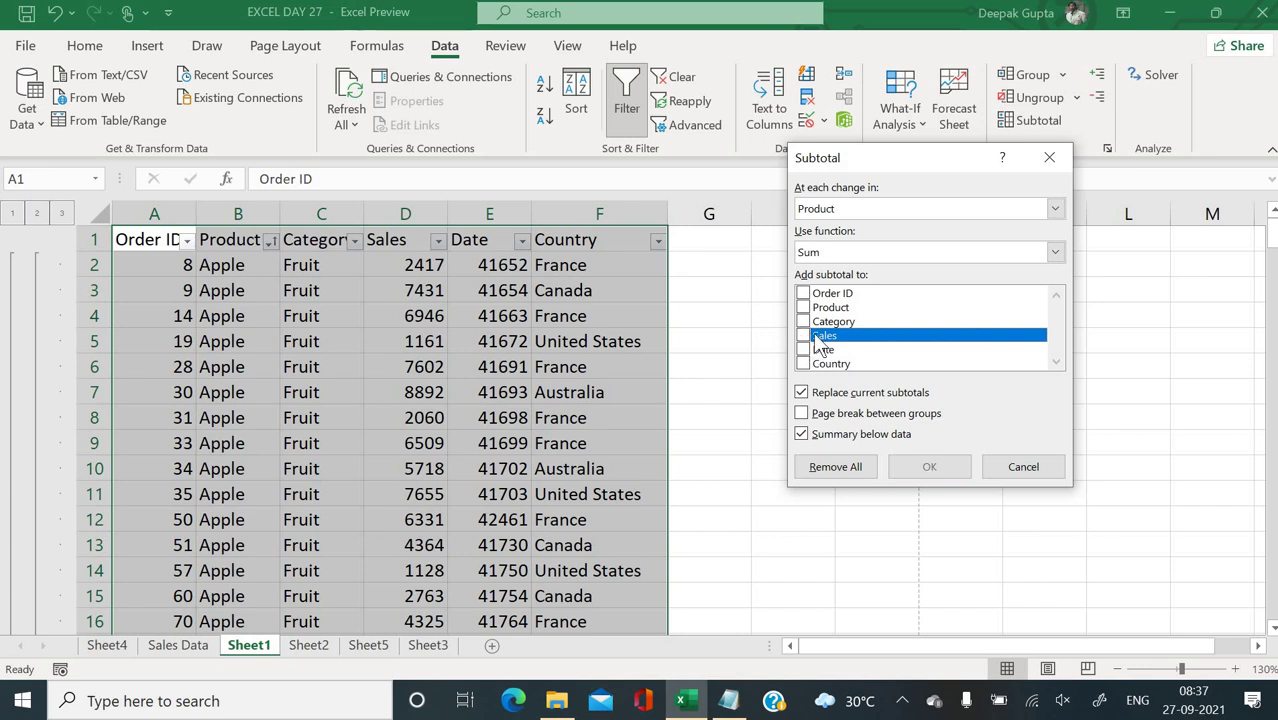
pyautogui.click(804, 336)
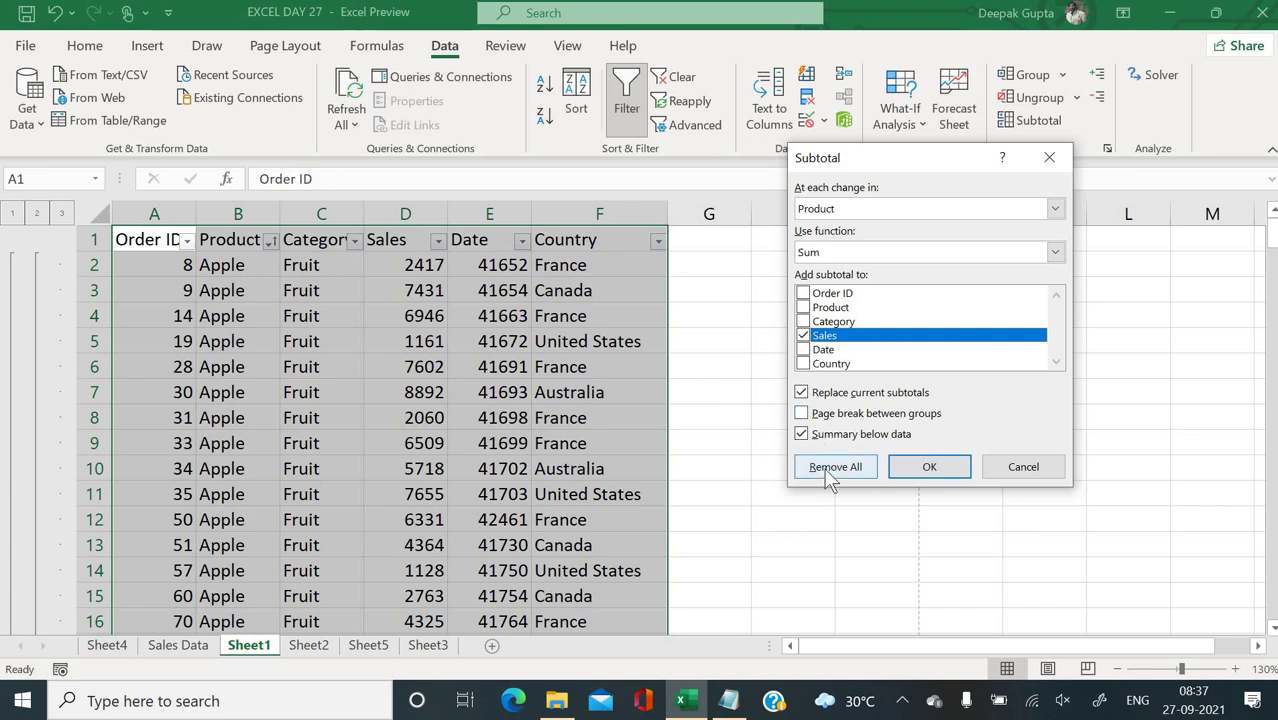
pyautogui.click(830, 467)
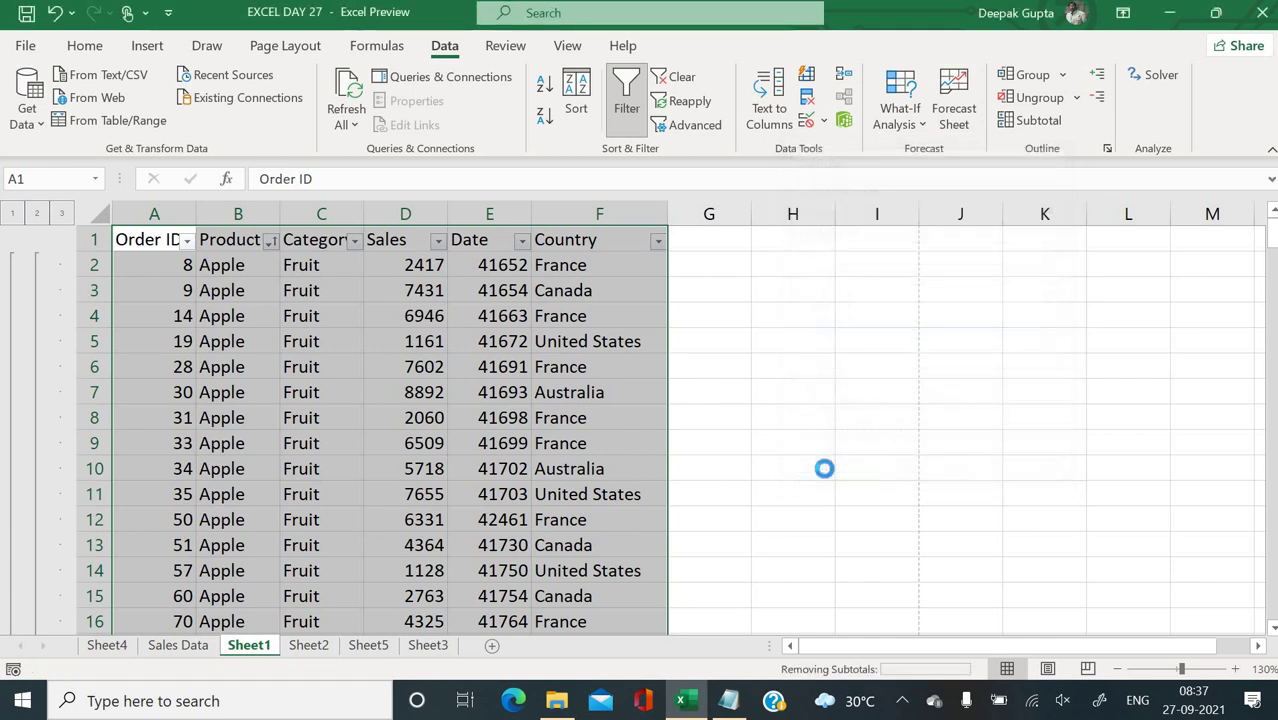
# Scroll through the table from D7 to confirm the subtotal rows are gone.
pyautogui.click(284, 388)
pyautogui.click(290, 392)
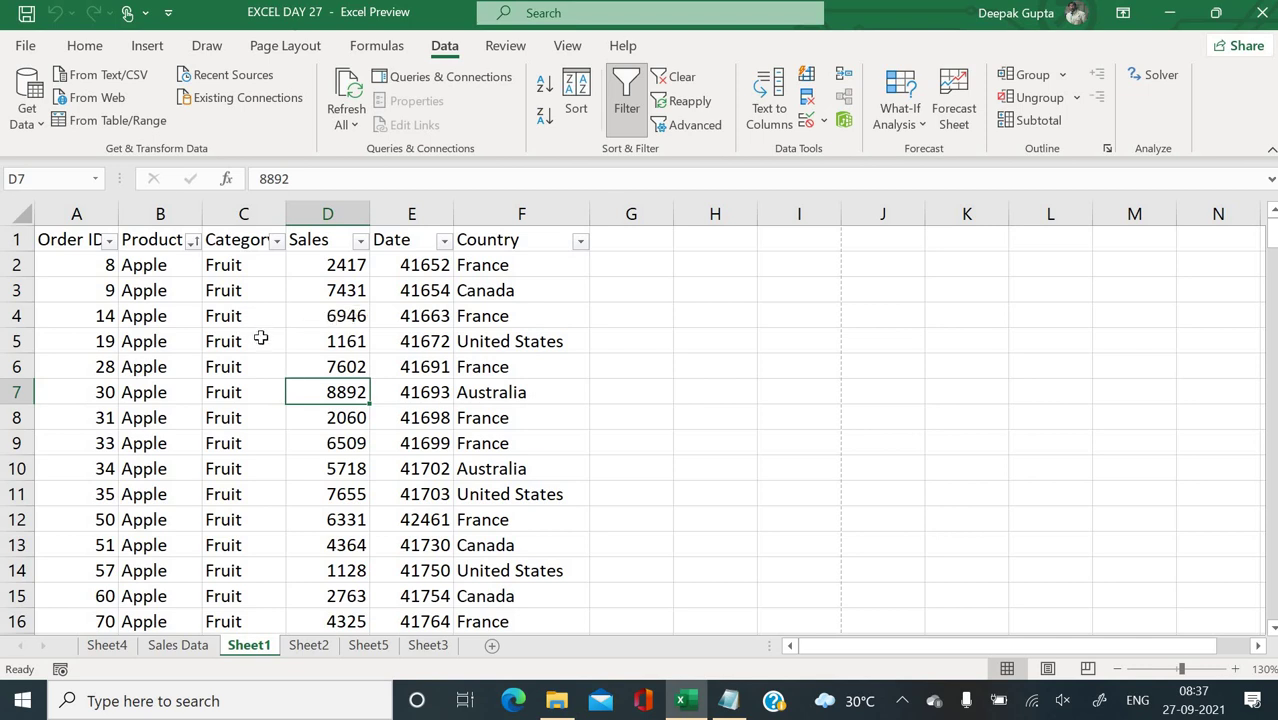
pyautogui.scroll(-2, 260, 338)
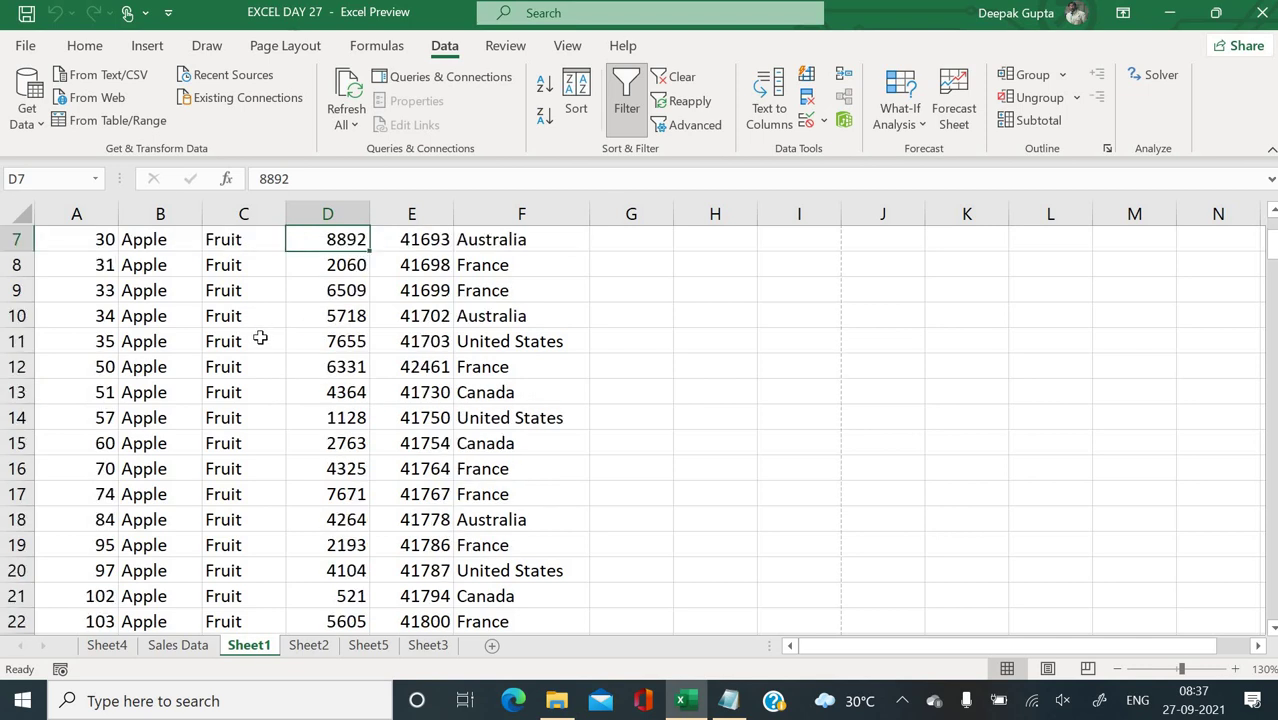
pyautogui.scroll(-2, 260, 338)
pyautogui.scroll(-2, 260, 338)
pyautogui.scroll(-3, 260, 338)
pyautogui.scroll(-3, 260, 338)
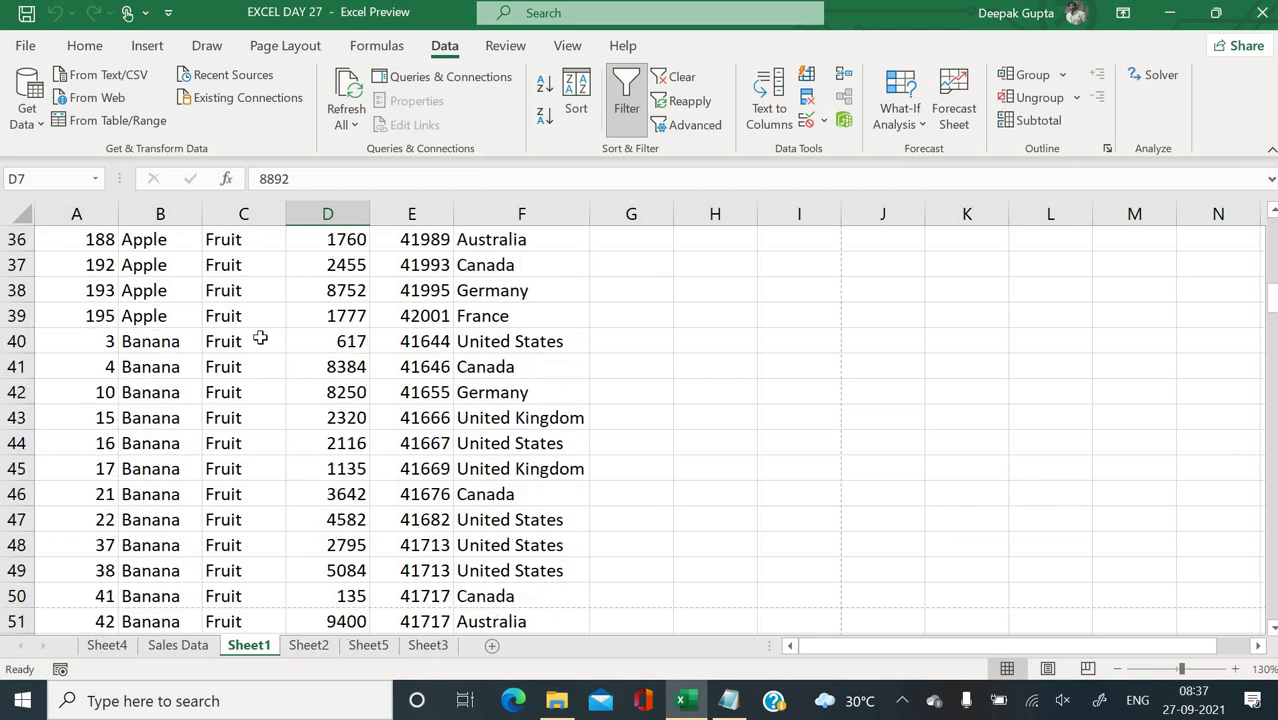
pyautogui.scroll(-4, 259, 330)
pyautogui.scroll(-2, 259, 330)
pyautogui.scroll(-2, 255, 546)
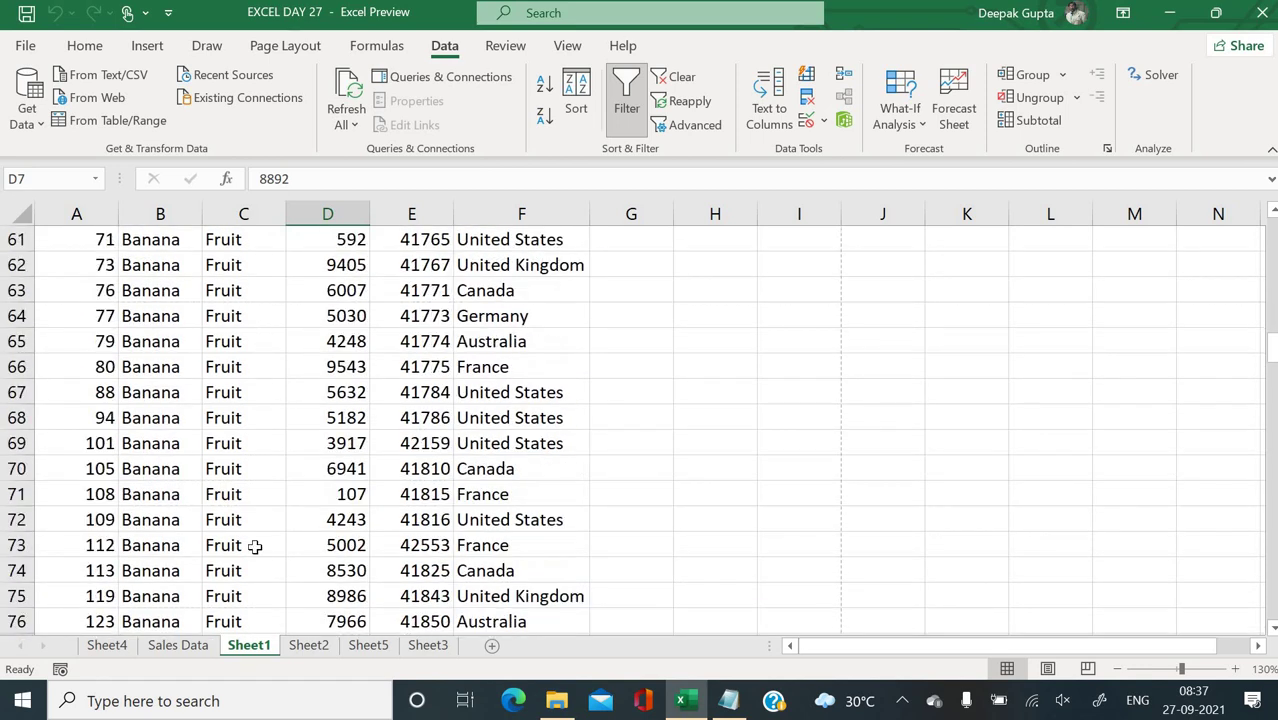
pyautogui.scroll(-5, 255, 546)
pyautogui.scroll(-2, 255, 542)
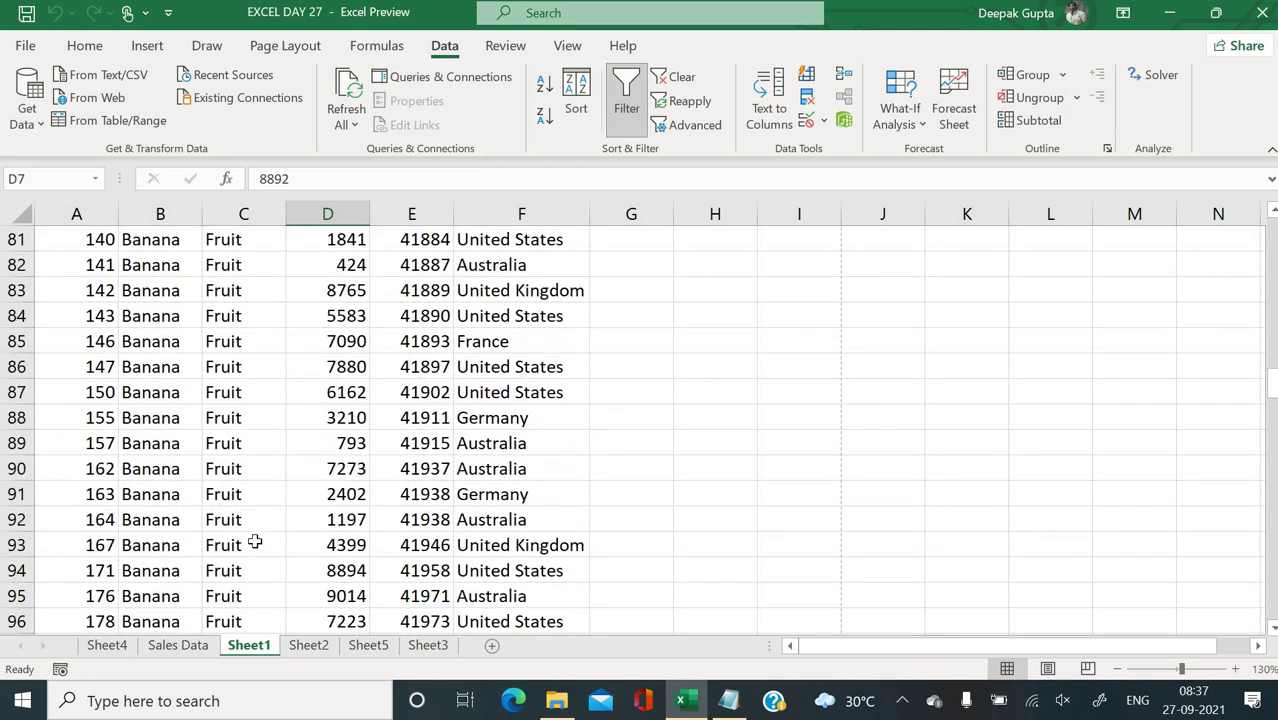
pyautogui.scroll(-18, 255, 542)
pyautogui.scroll(-7, 255, 542)
pyautogui.scroll(-3, 255, 542)
pyautogui.scroll(-5, 255, 542)
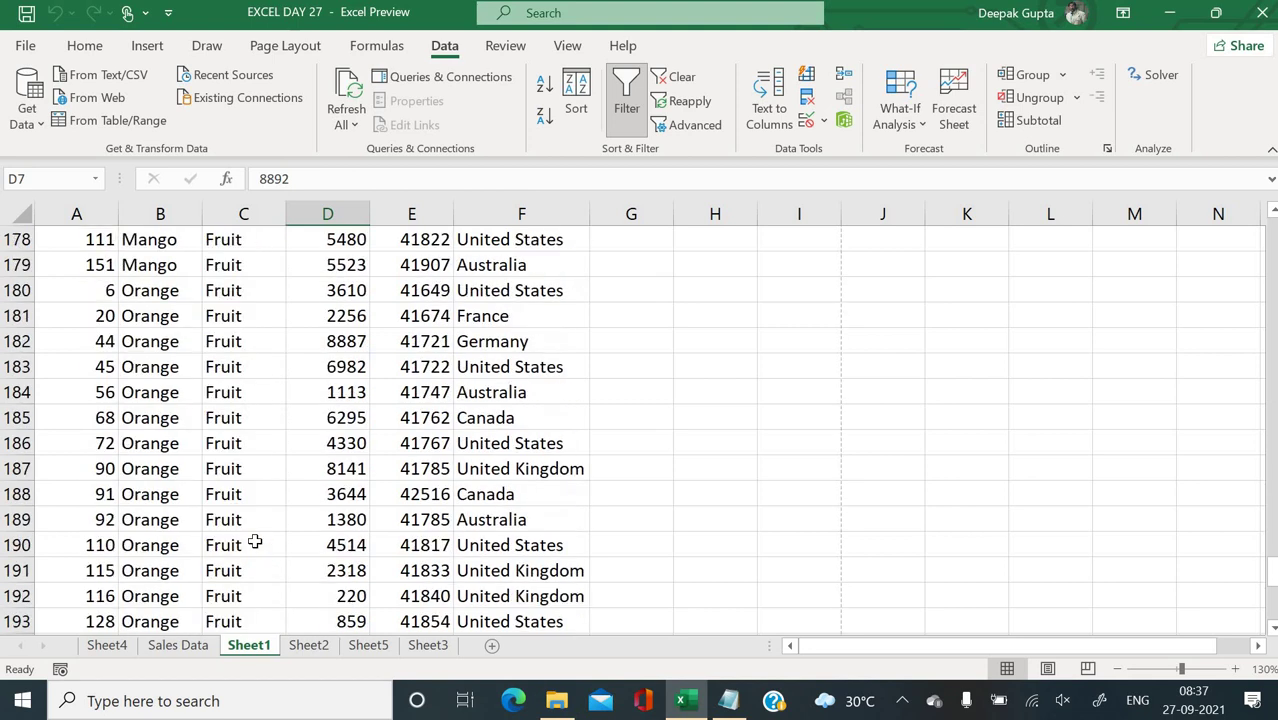
pyautogui.scroll(5, 288, 498)
pyautogui.scroll(20, 288, 498)
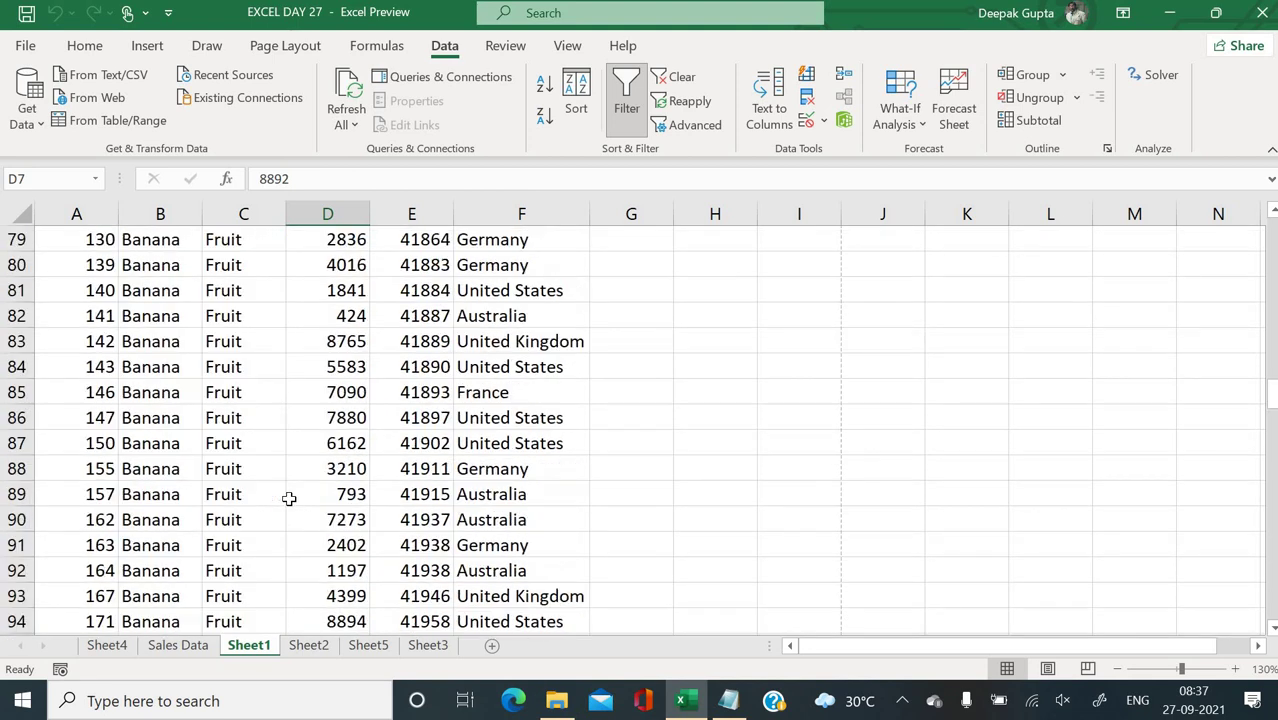
pyautogui.scroll(20, 288, 498)
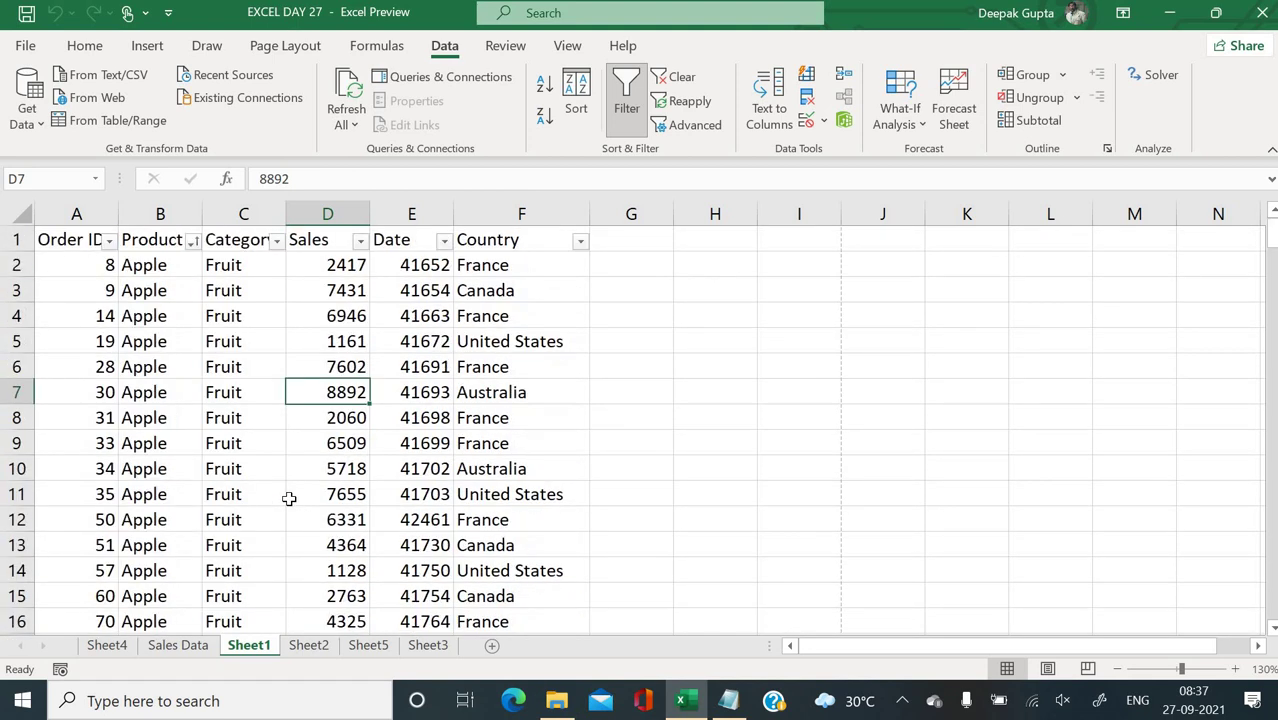
# Inspect the Product filter options, then toggle the column filters off with Ctrl+Shift+L.
pyautogui.click(193, 245)
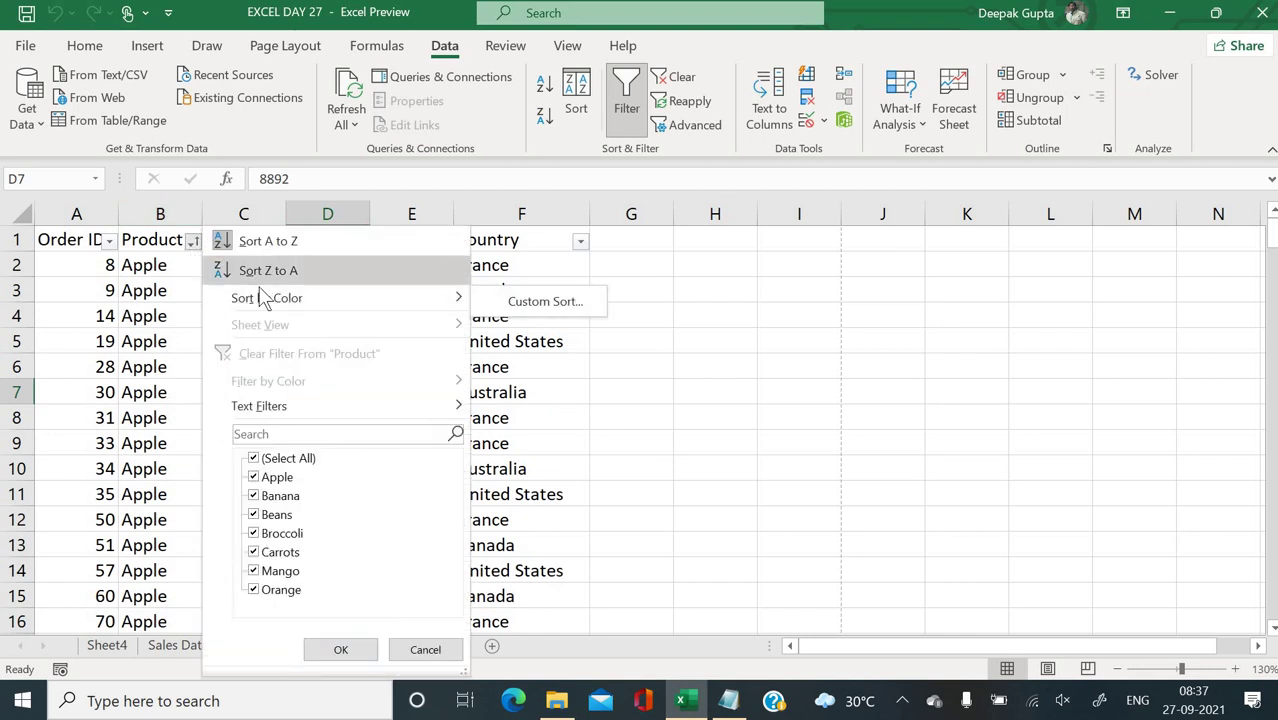
pyautogui.click(150, 396)
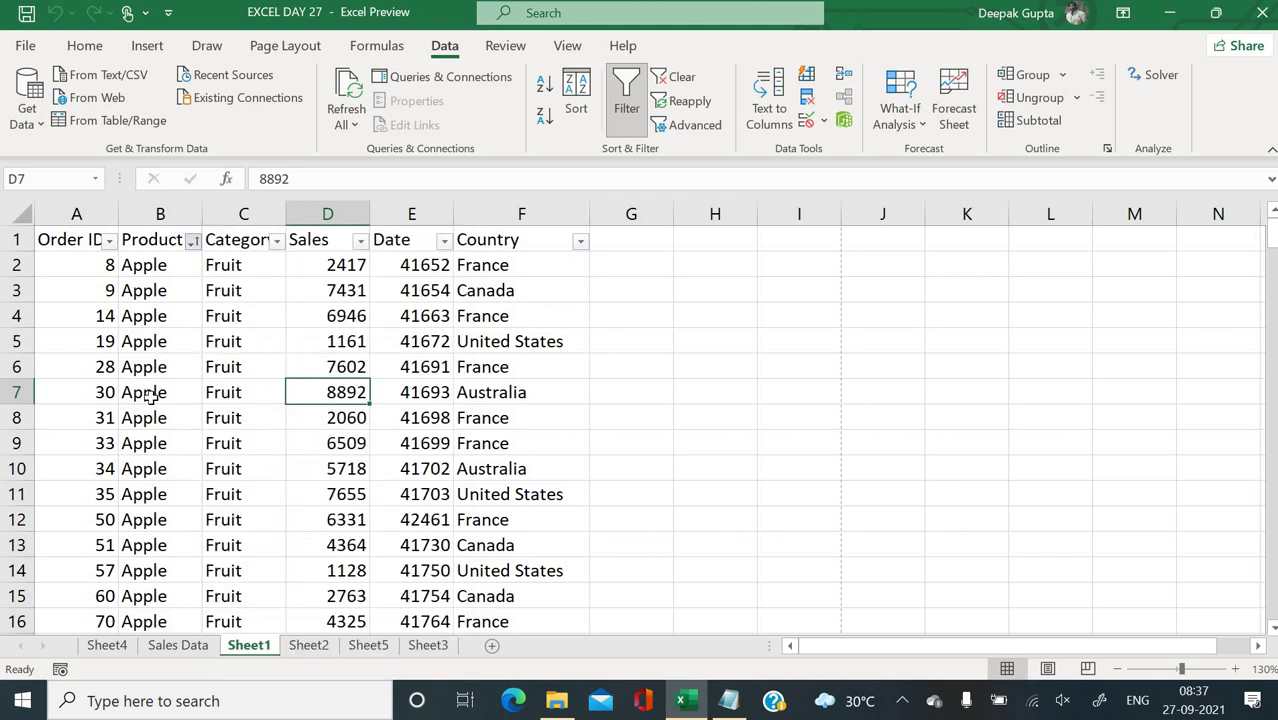
pyautogui.click(192, 242)
pyautogui.click(163, 402)
pyautogui.hotkey('ctrl', 'shift', 'l')
pyautogui.hotkey('ctrl', 'shift', 'l')
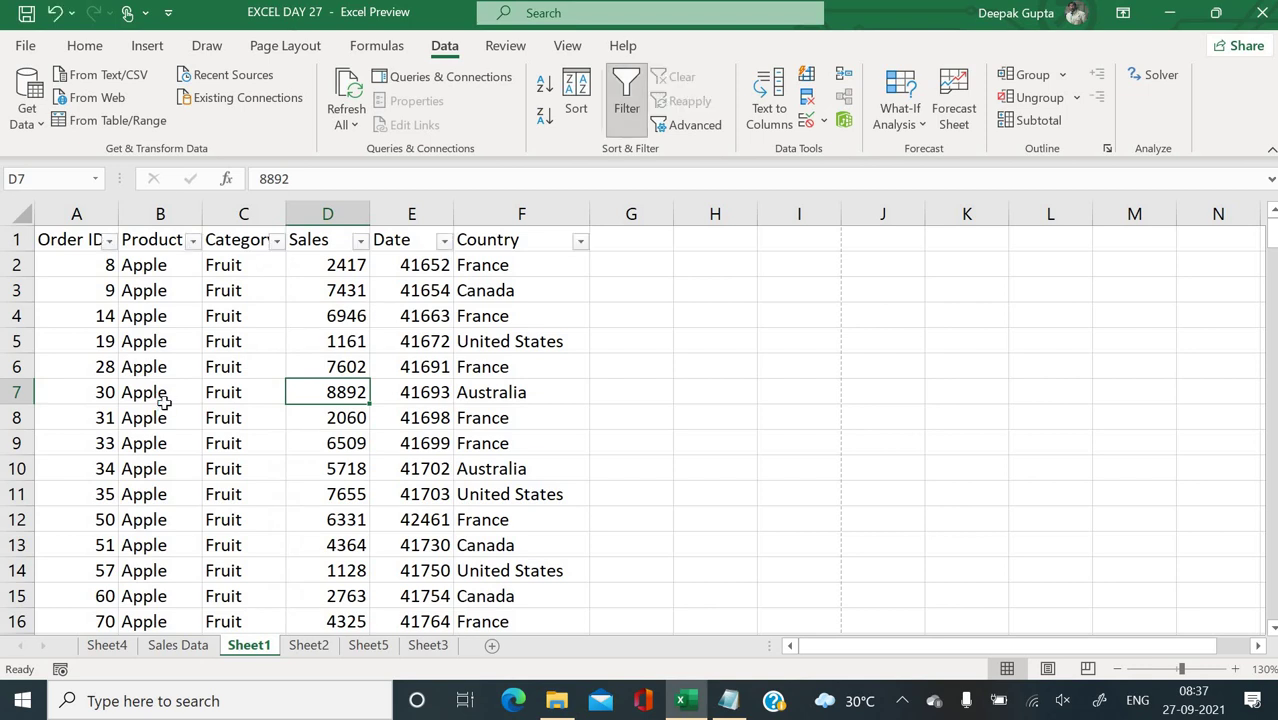
# Sort the table by Order ID from smallest to largest.
pyautogui.click(109, 241)
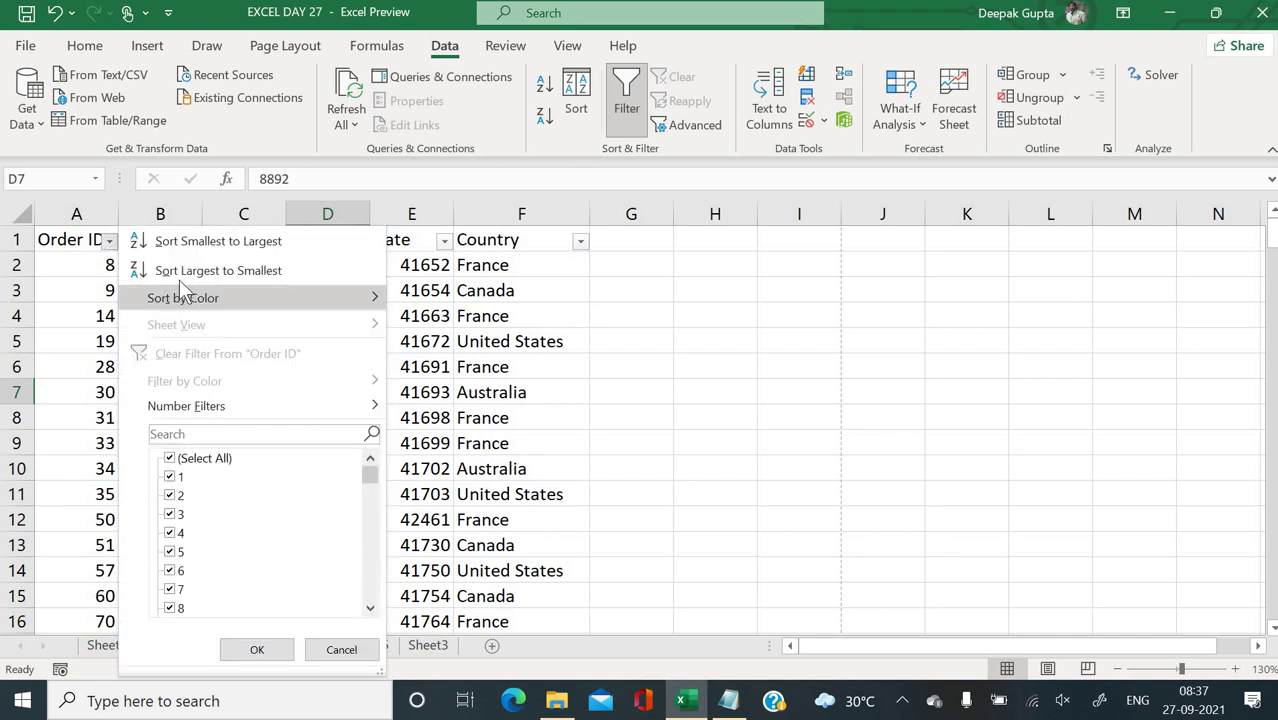
pyautogui.click(181, 243)
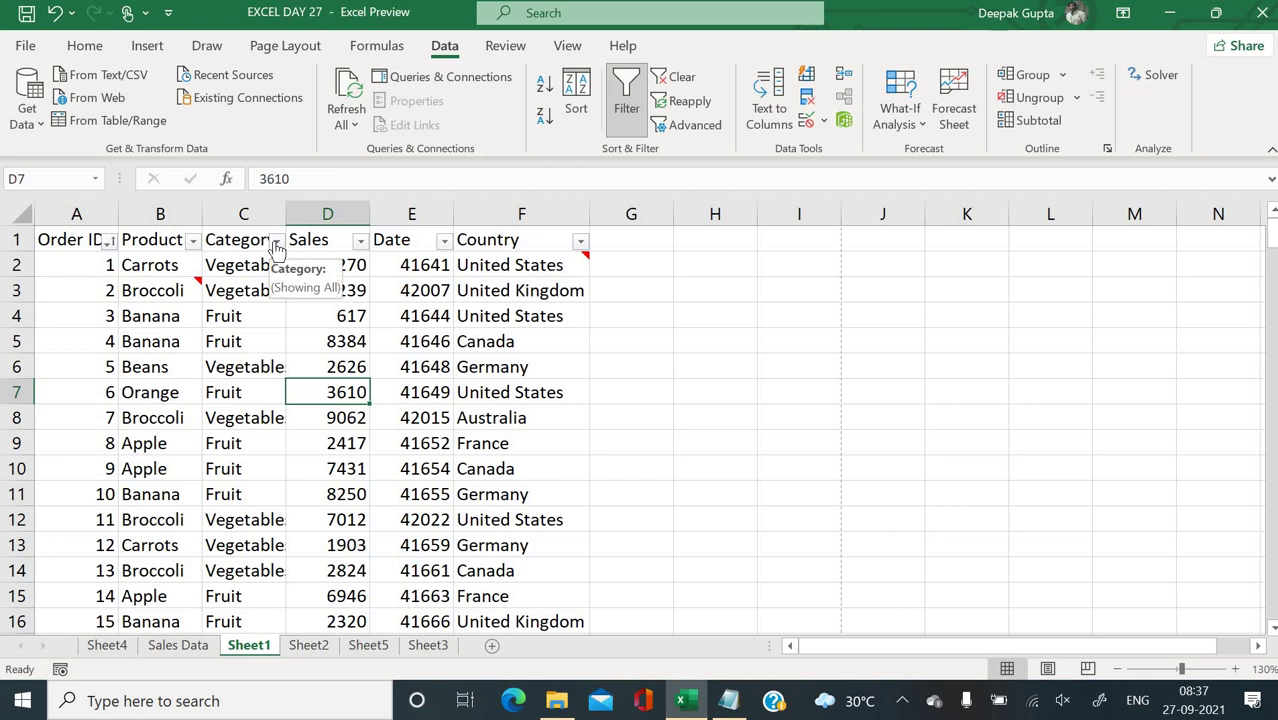
pyautogui.click(277, 244)
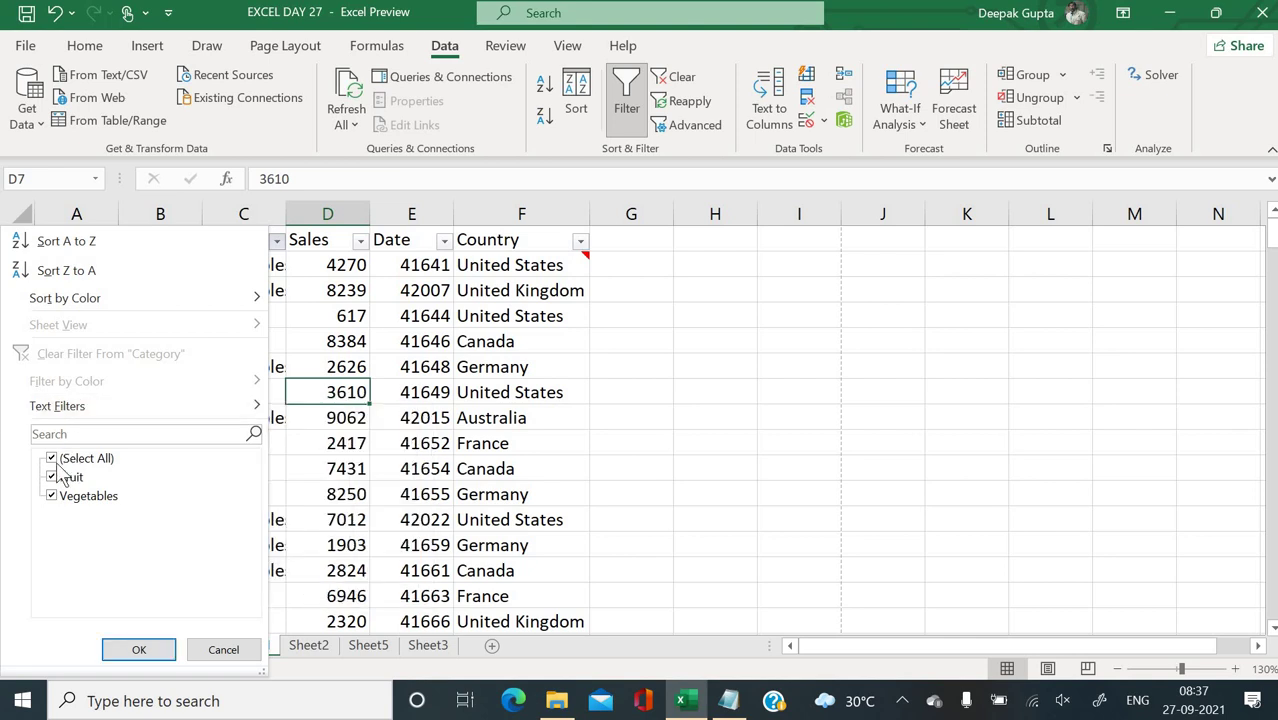
# Sort the table by Category A to Z so Fruit rows come first.
pyautogui.click(87, 241)
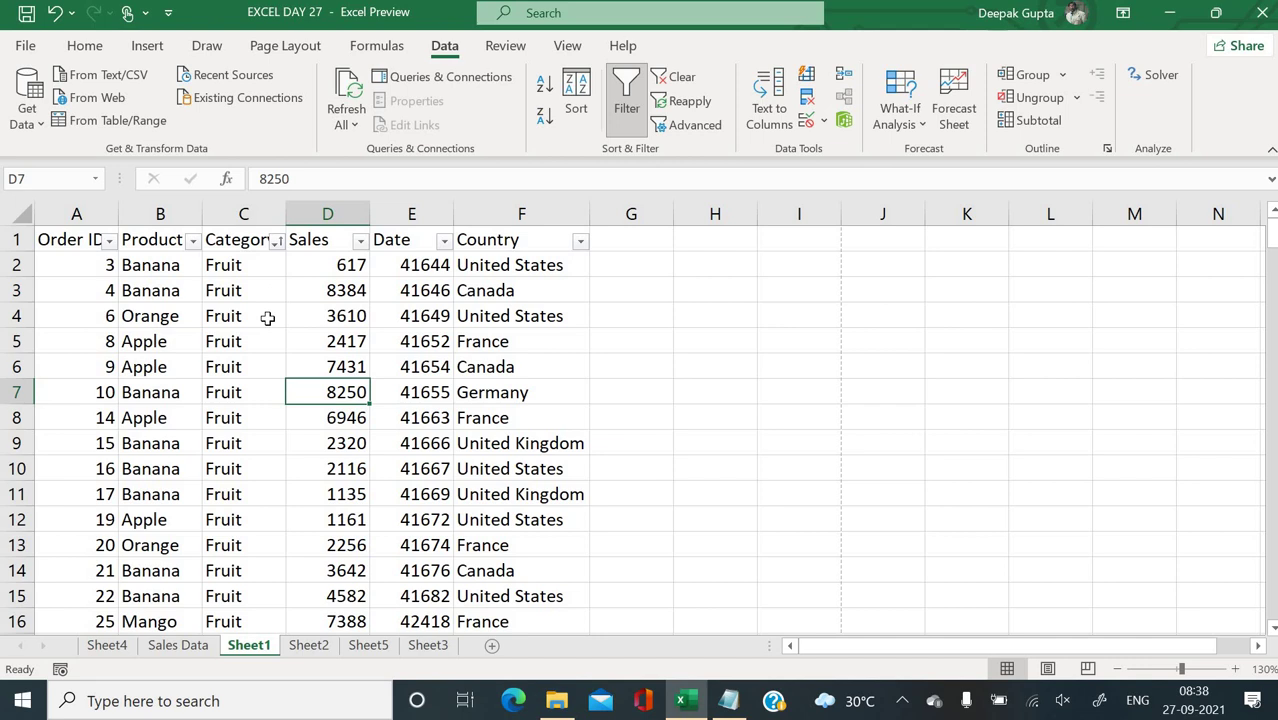
pyautogui.click(249, 288)
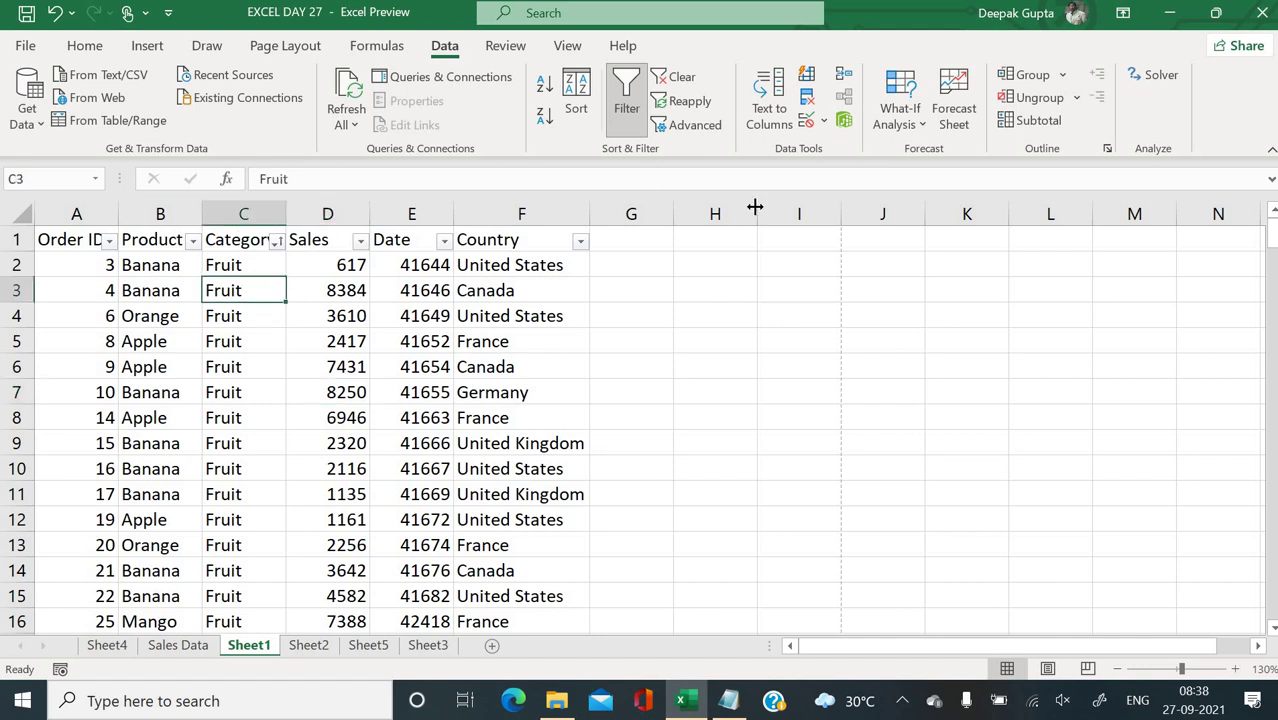
# Add Sum of Sales subtotals at each change in Category.
pyautogui.click(1030, 120)
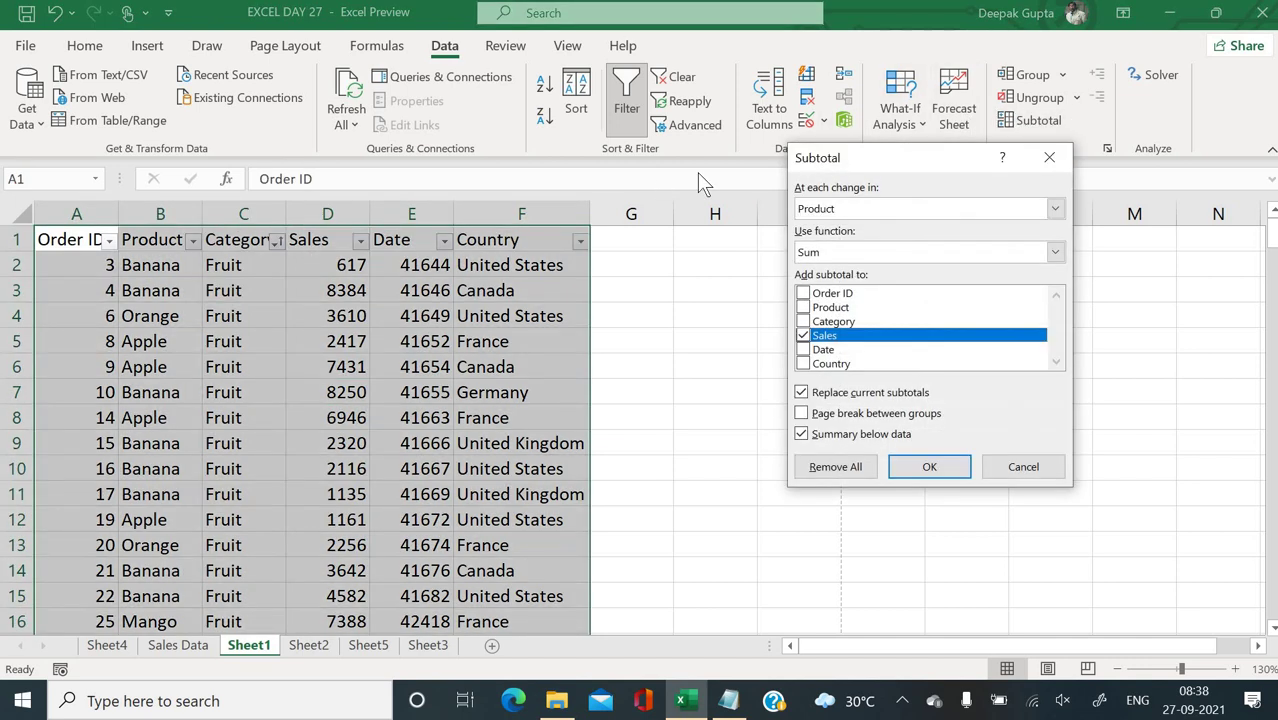
pyautogui.click(827, 210)
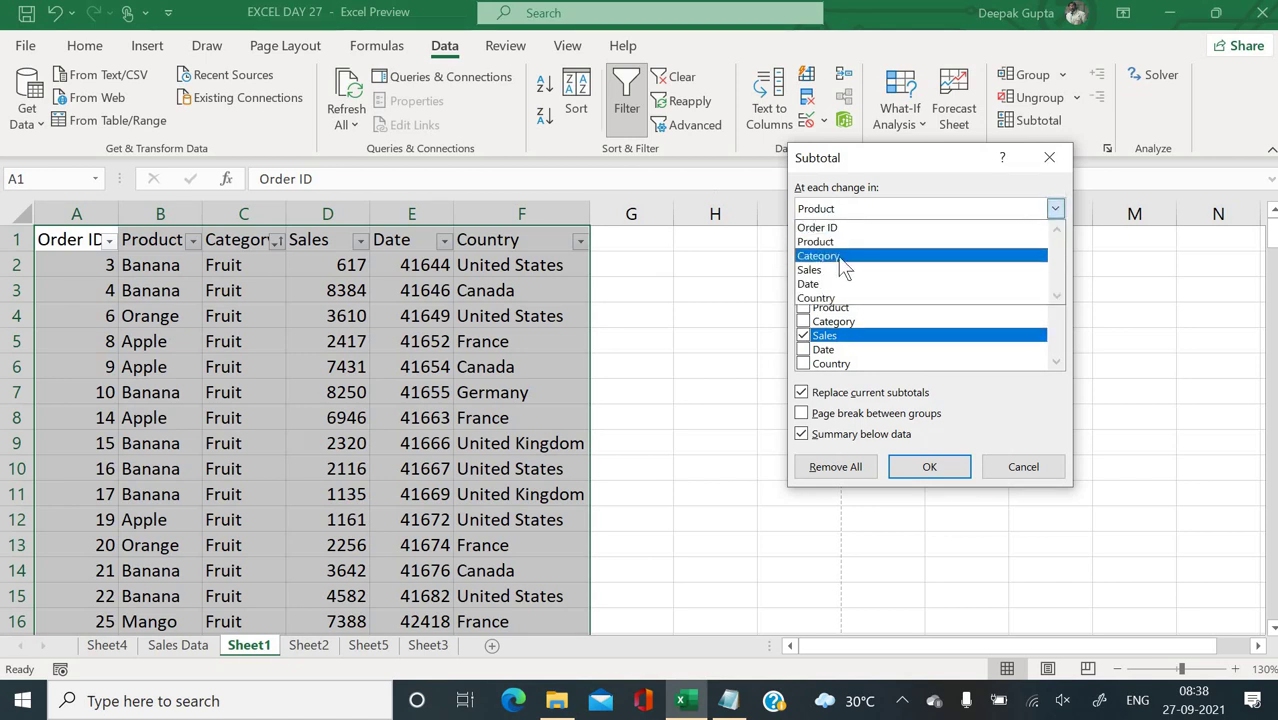
pyautogui.click(840, 258)
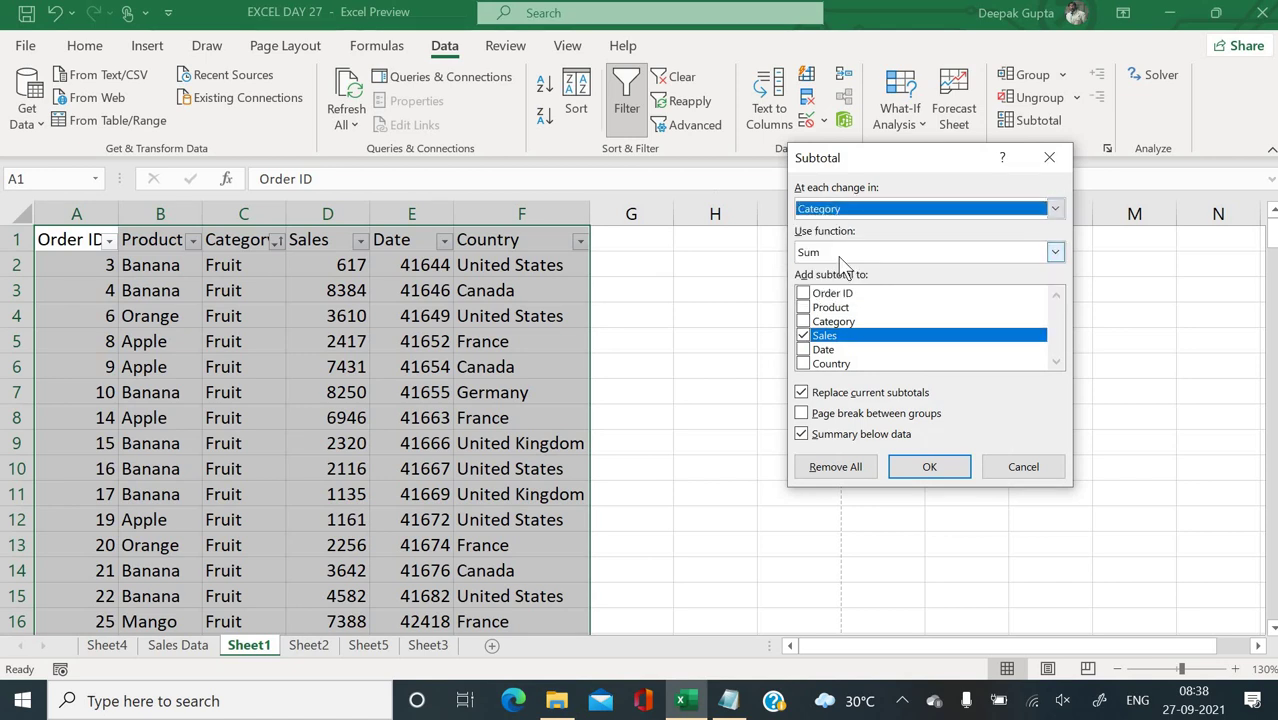
pyautogui.click(838, 256)
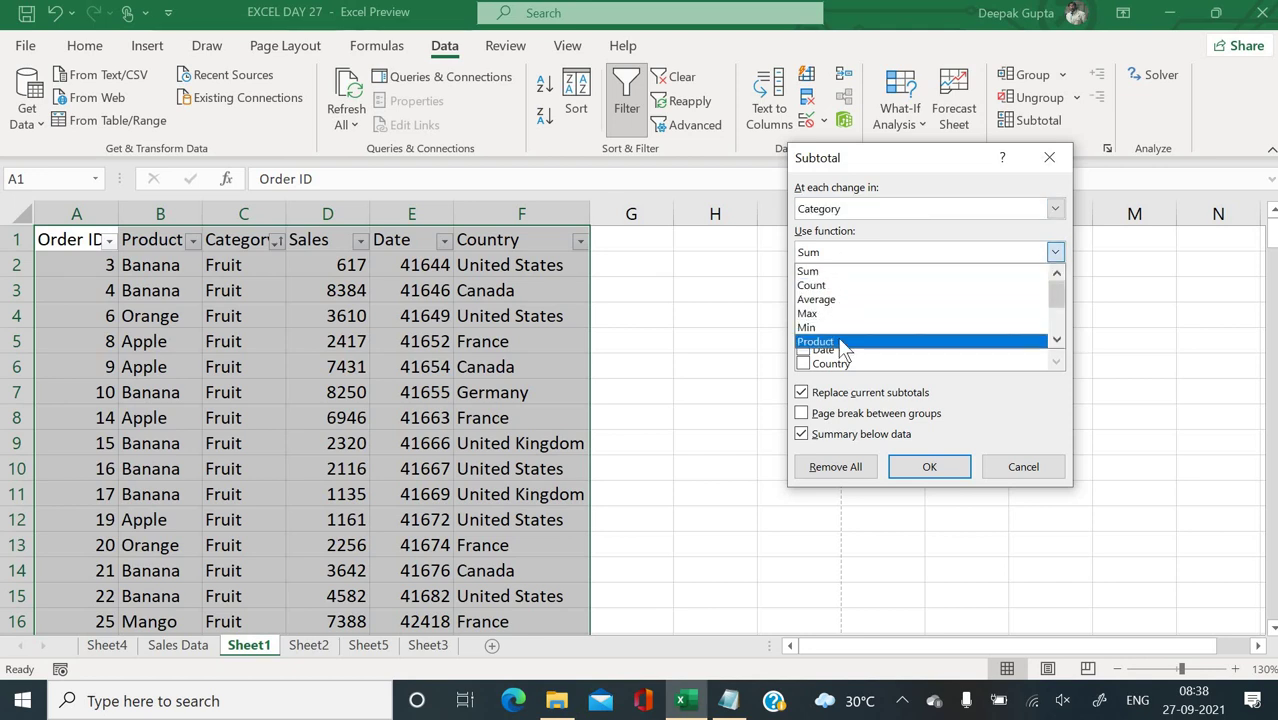
pyautogui.click(838, 270)
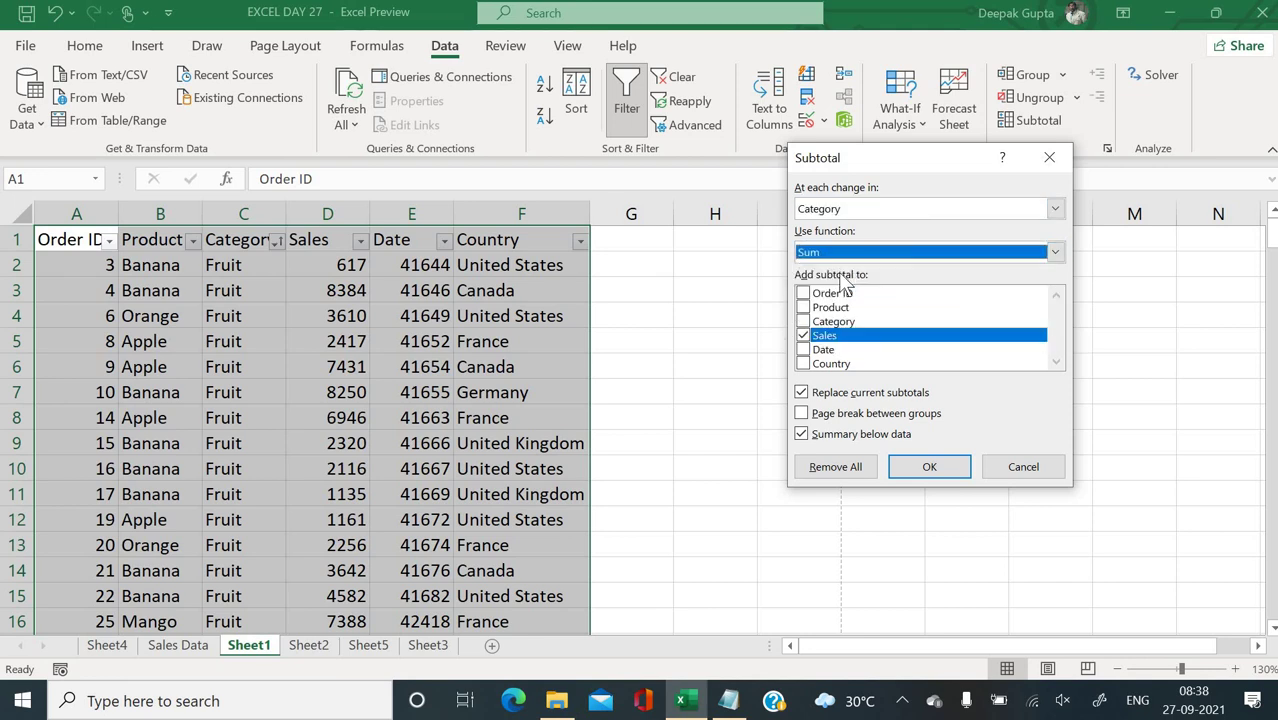
pyautogui.click(909, 467)
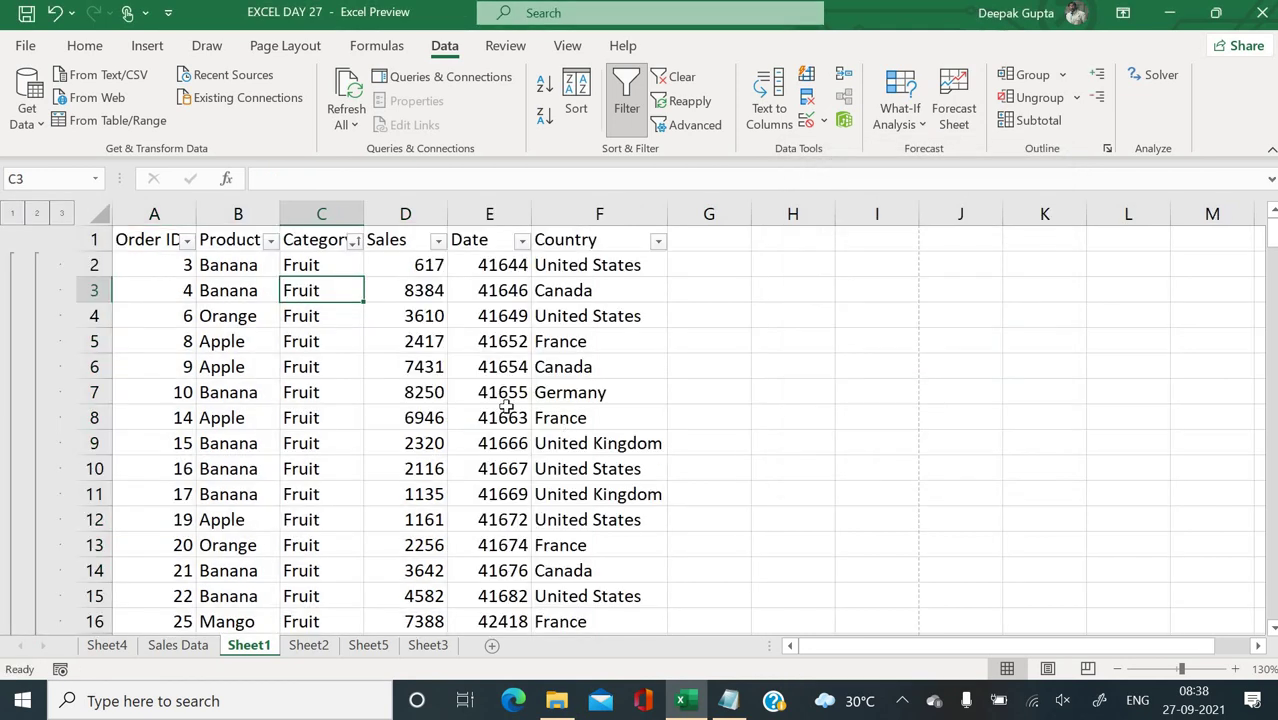
# Page down to the totals, autofit column C for the Vegetables Total label, and inspect D204.
pyautogui.click(507, 412)
pyautogui.press('pagedown')
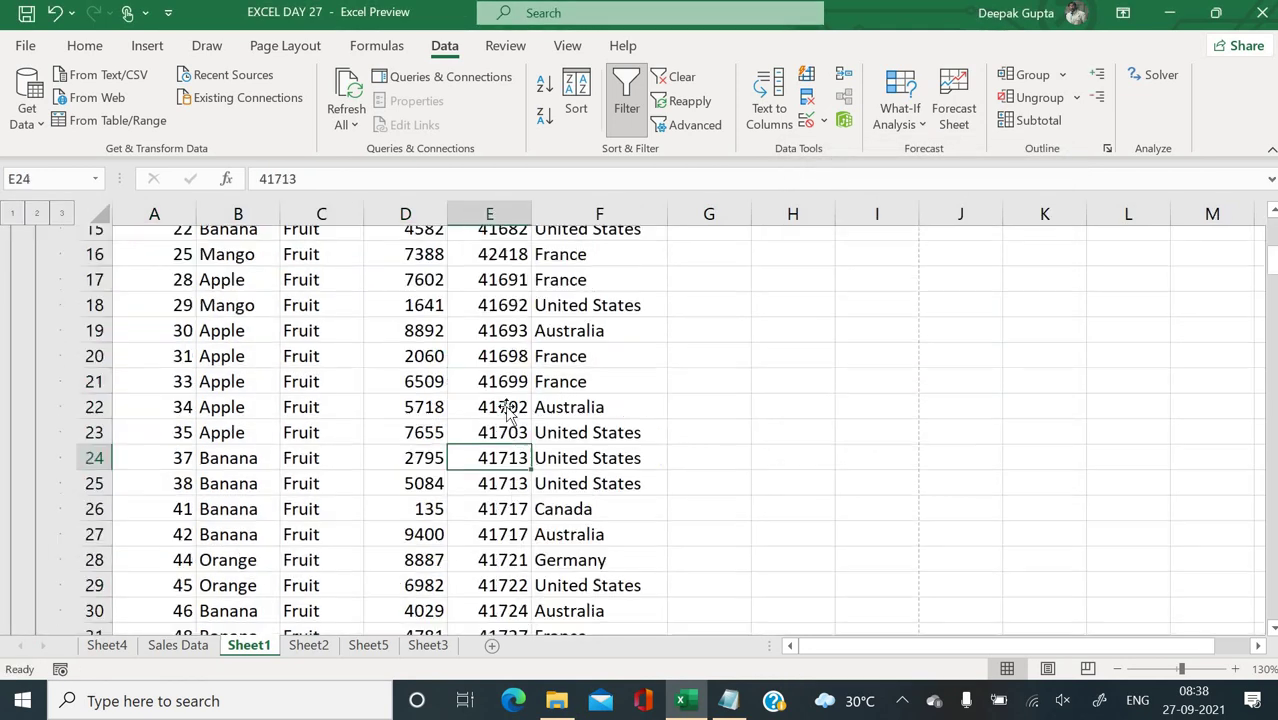
pyautogui.press('pagedown')
pyautogui.press('pagedown')
pyautogui.press('pagedown')
pyautogui.press('pagedown')
pyautogui.press('pagedown')
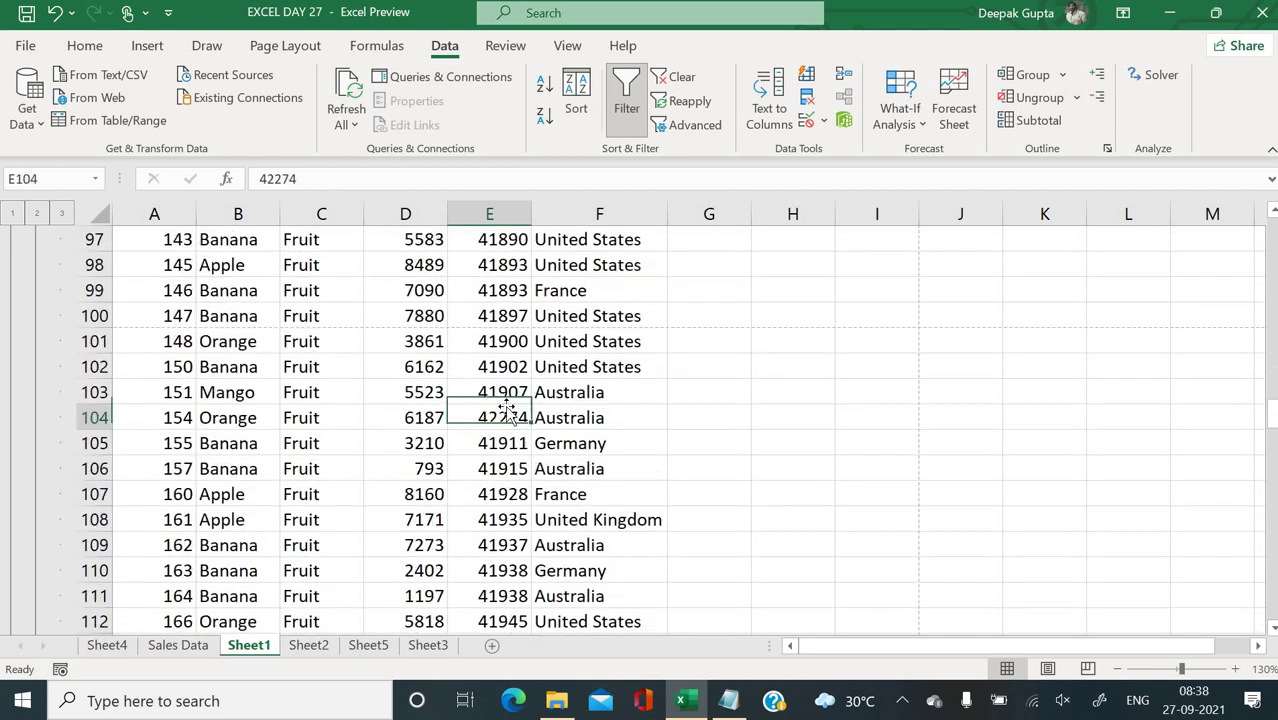
pyautogui.press('pagedown')
pyautogui.press('pagedown')
pyautogui.press('pagedown')
pyautogui.press('pageup')
pyautogui.scroll(1, 507, 412)
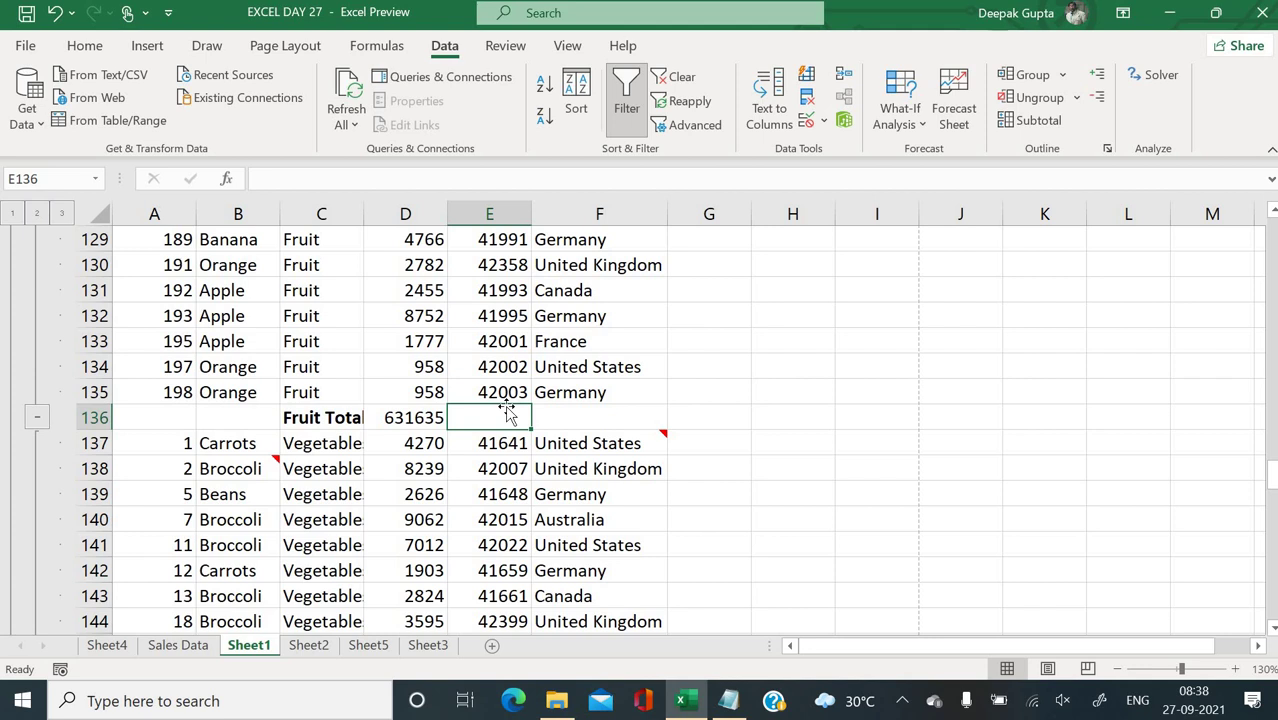
pyautogui.press('pagedown')
pyautogui.press('pagedown')
pyautogui.press('pagedown')
pyautogui.press('pagedown')
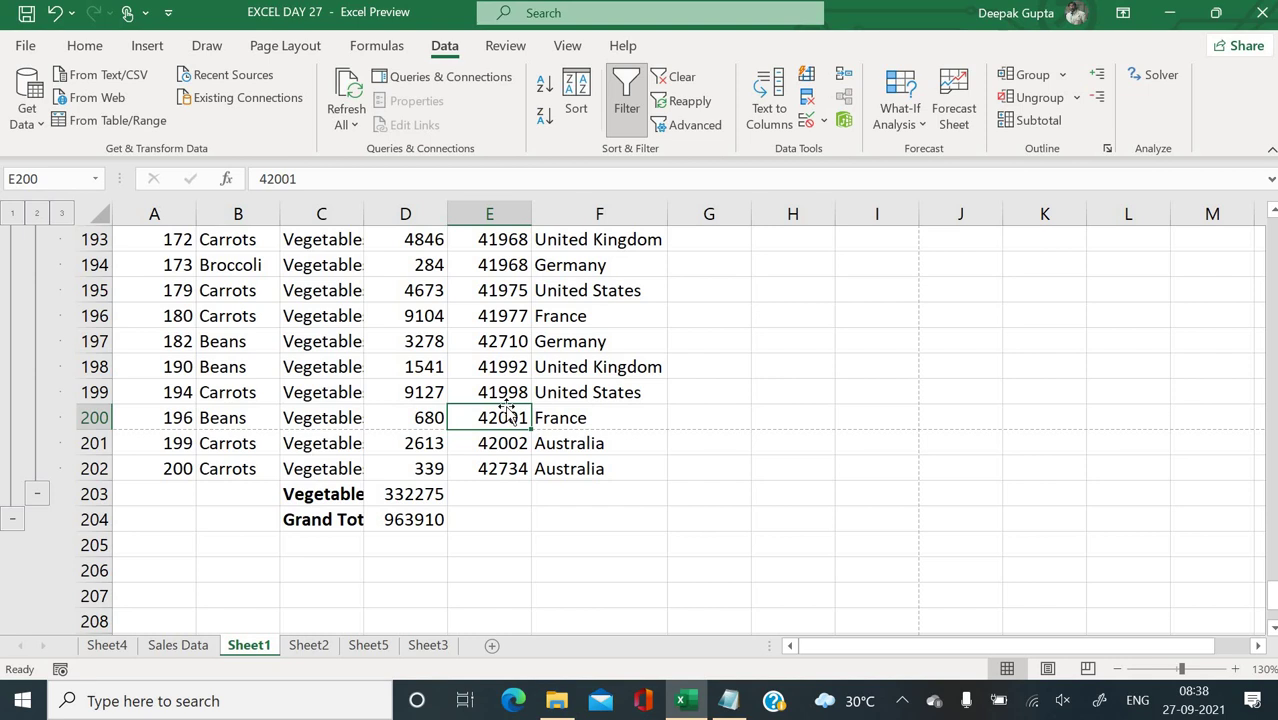
pyautogui.doubleClick(365, 215)
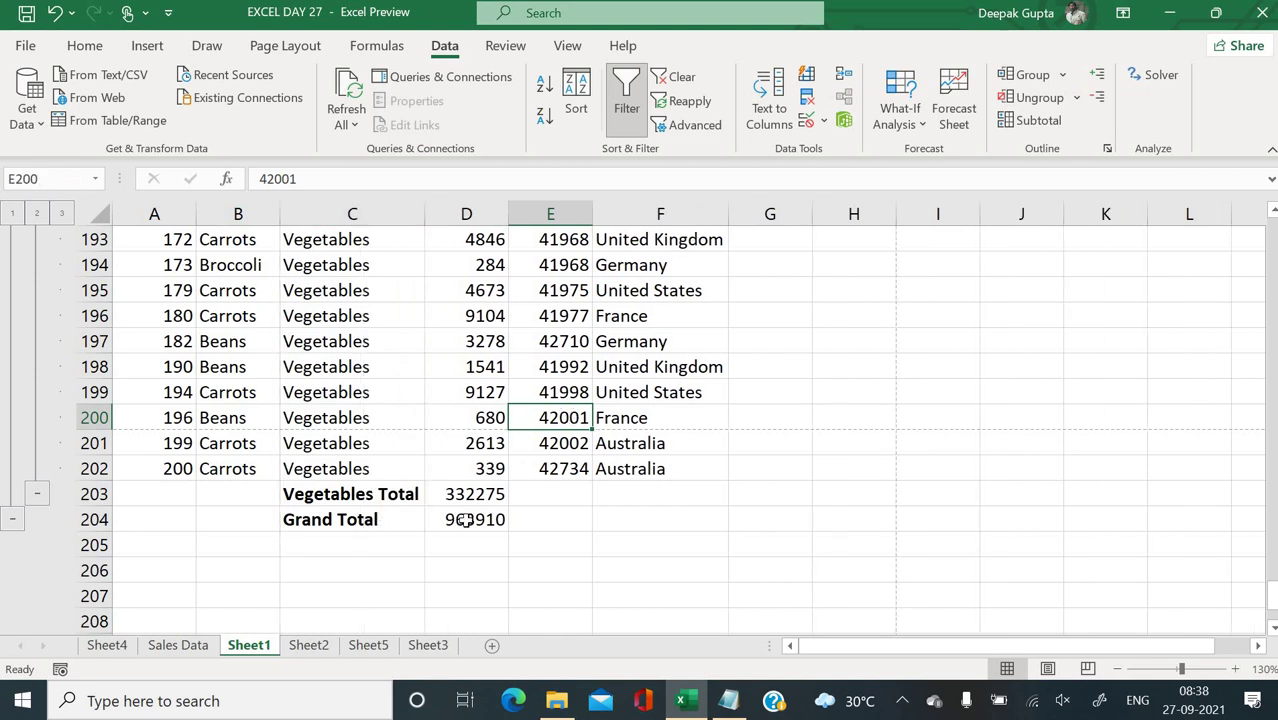
pyautogui.click(467, 520)
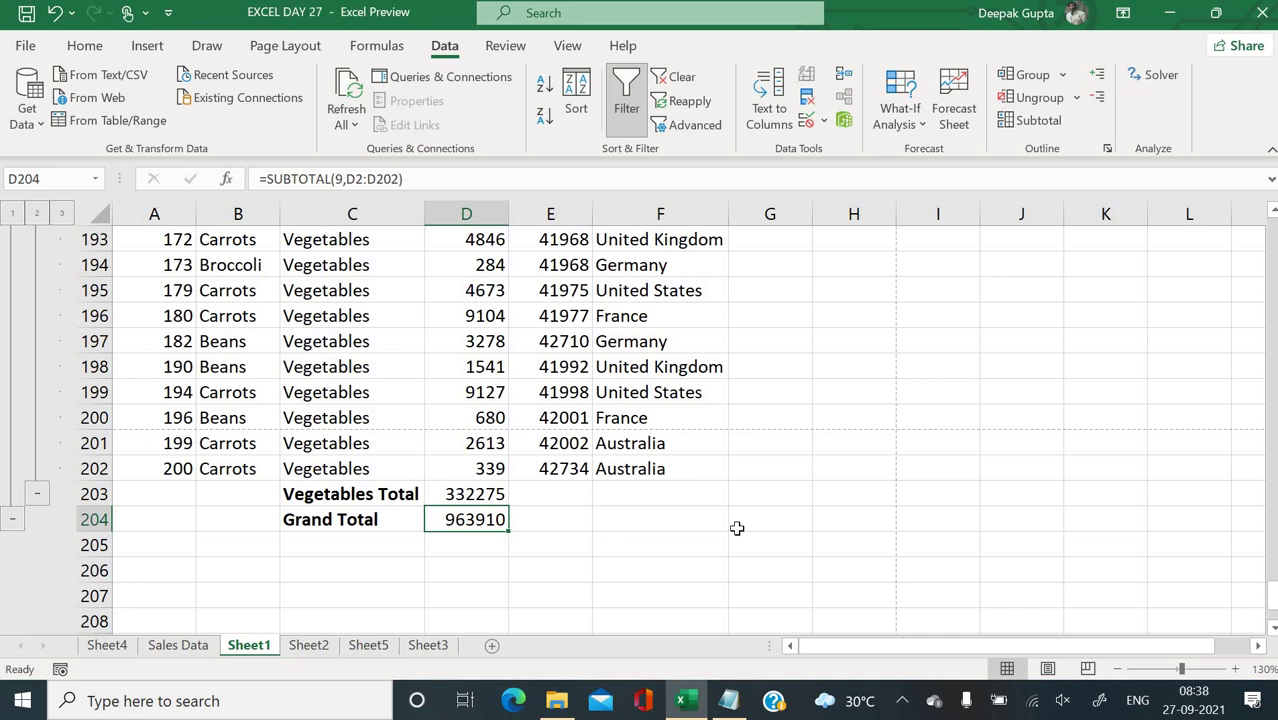
# Scroll back up through the Fruit rows to the top of the table.
pyautogui.scroll(6, 736, 528)
pyautogui.scroll(6, 736, 528)
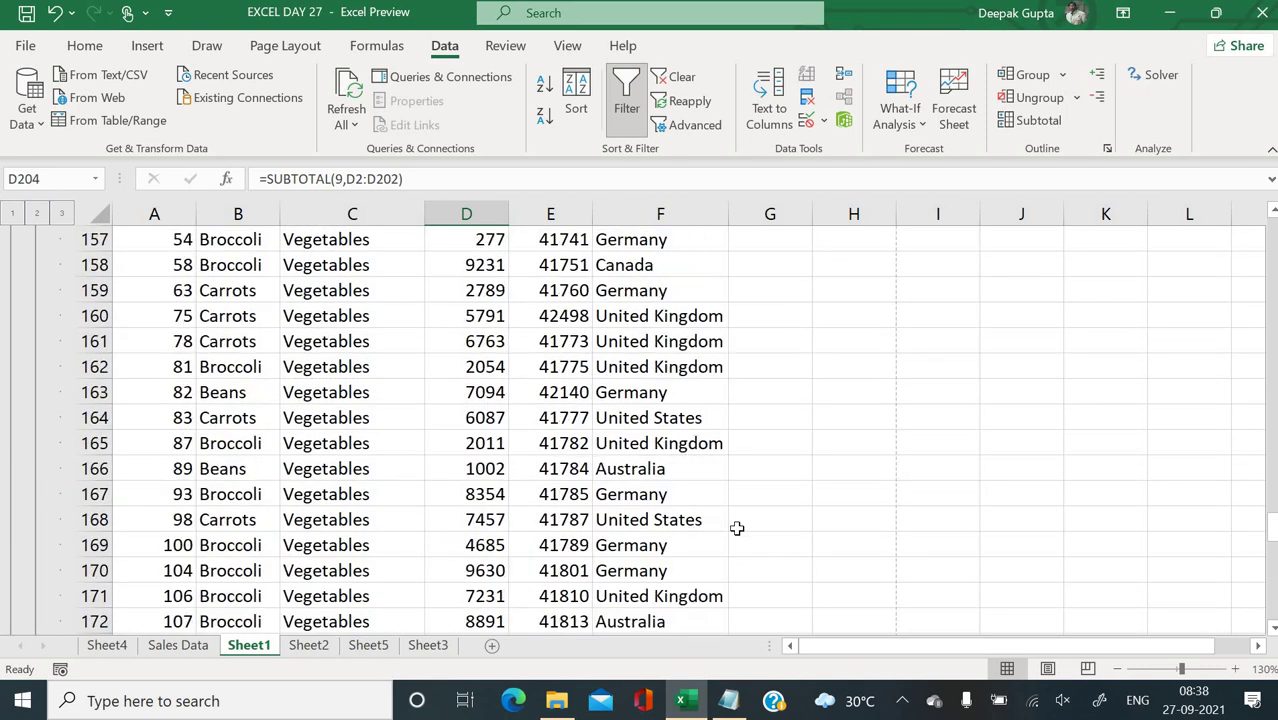
pyautogui.scroll(4, 736, 528)
pyautogui.scroll(3, 736, 528)
pyautogui.scroll(3, 736, 528)
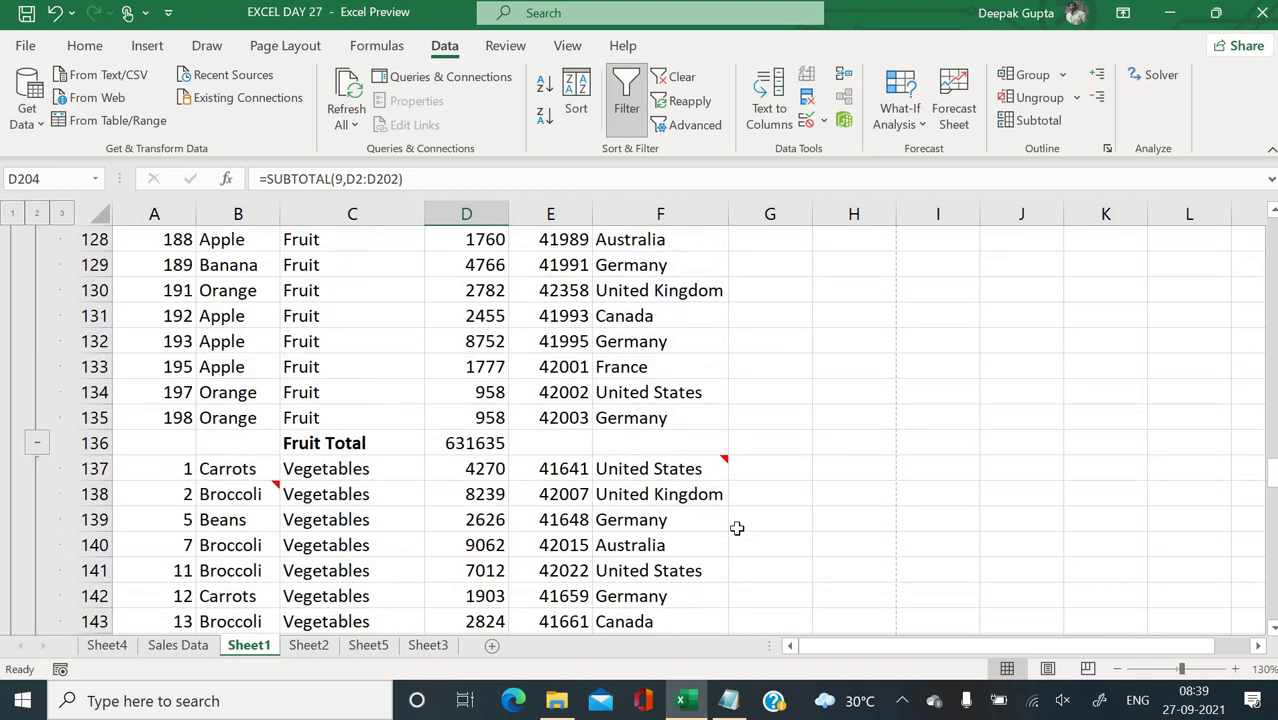
pyautogui.scroll(2, 736, 528)
pyautogui.scroll(4, 736, 528)
pyautogui.scroll(3, 736, 528)
pyautogui.scroll(4, 736, 528)
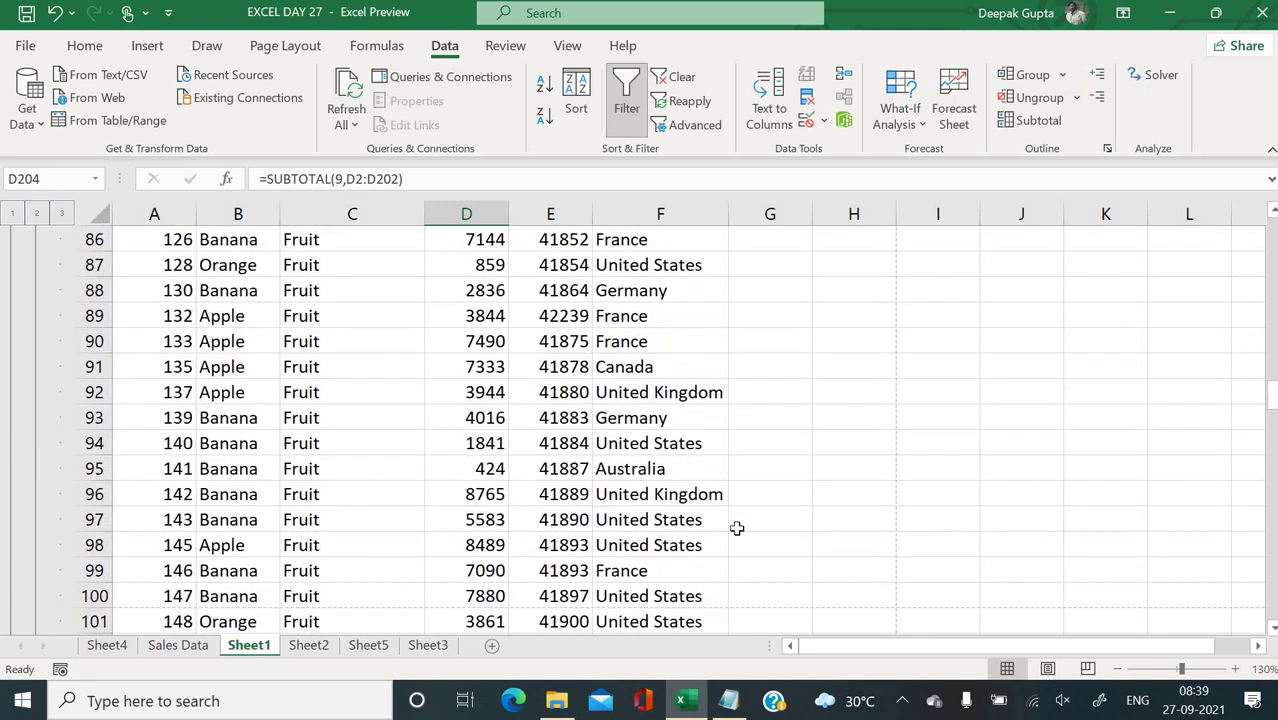
pyautogui.scroll(1, 736, 528)
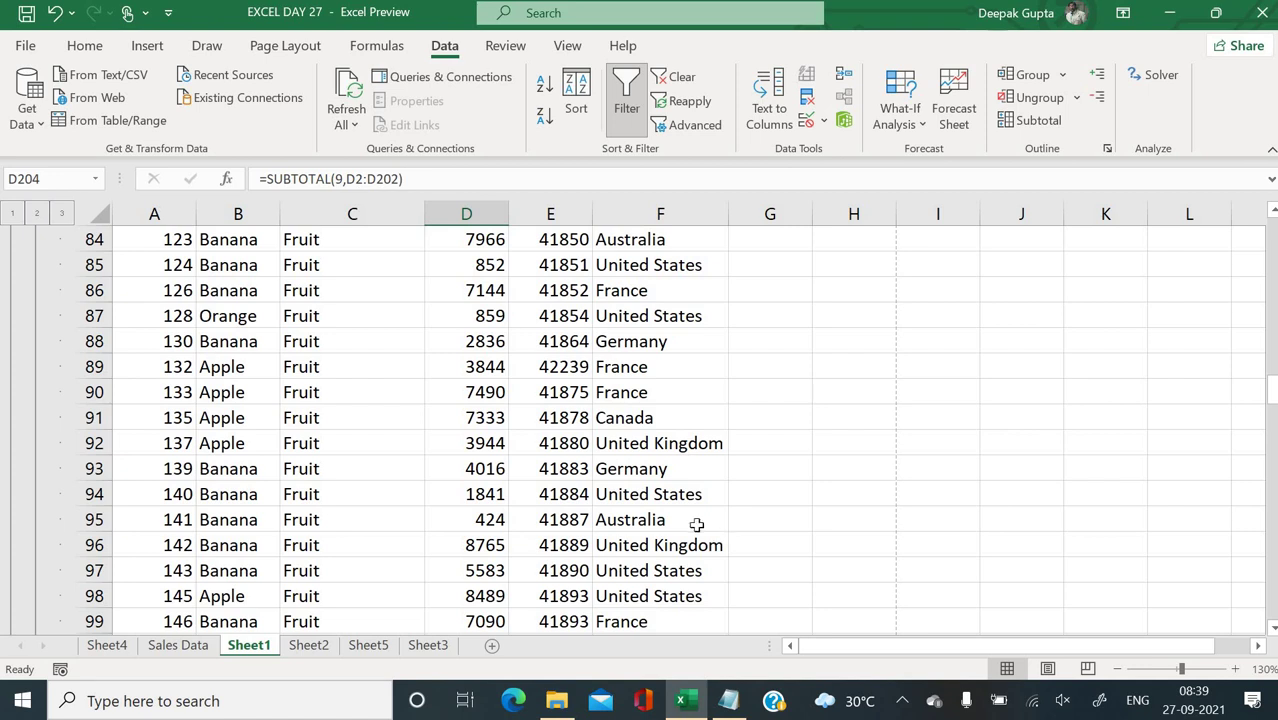
pyautogui.click(610, 502)
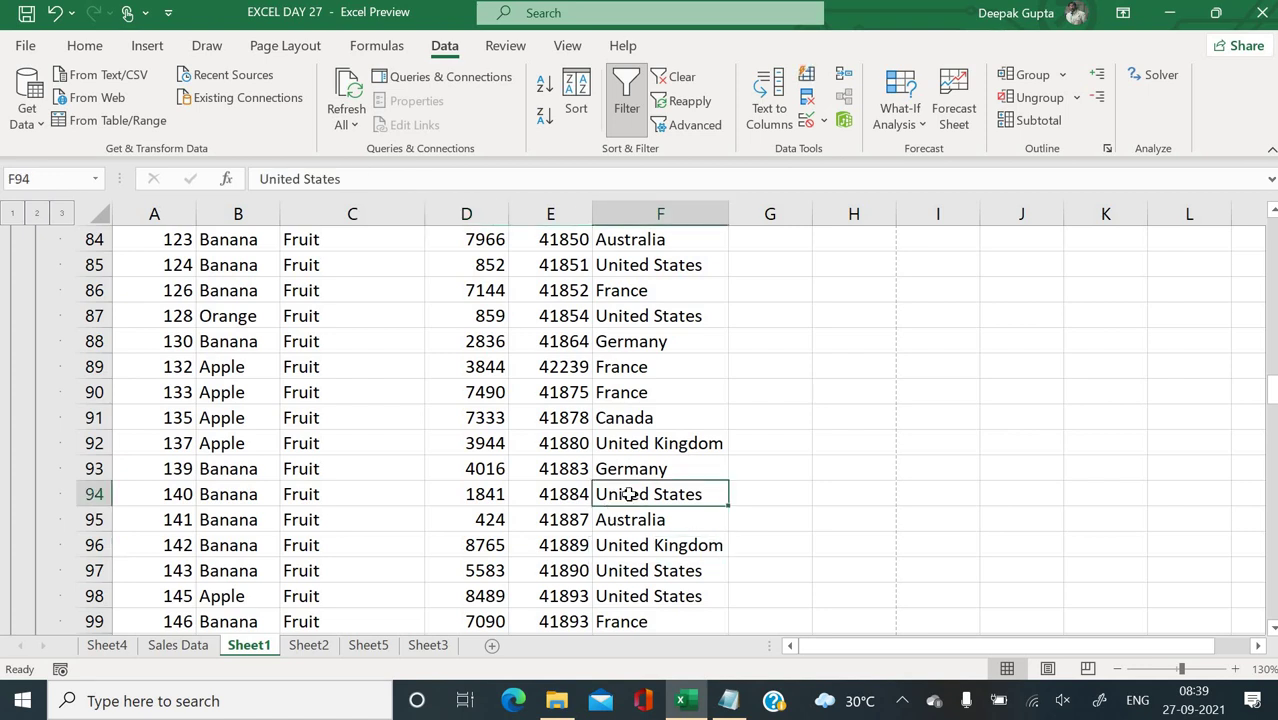
pyautogui.click(560, 437)
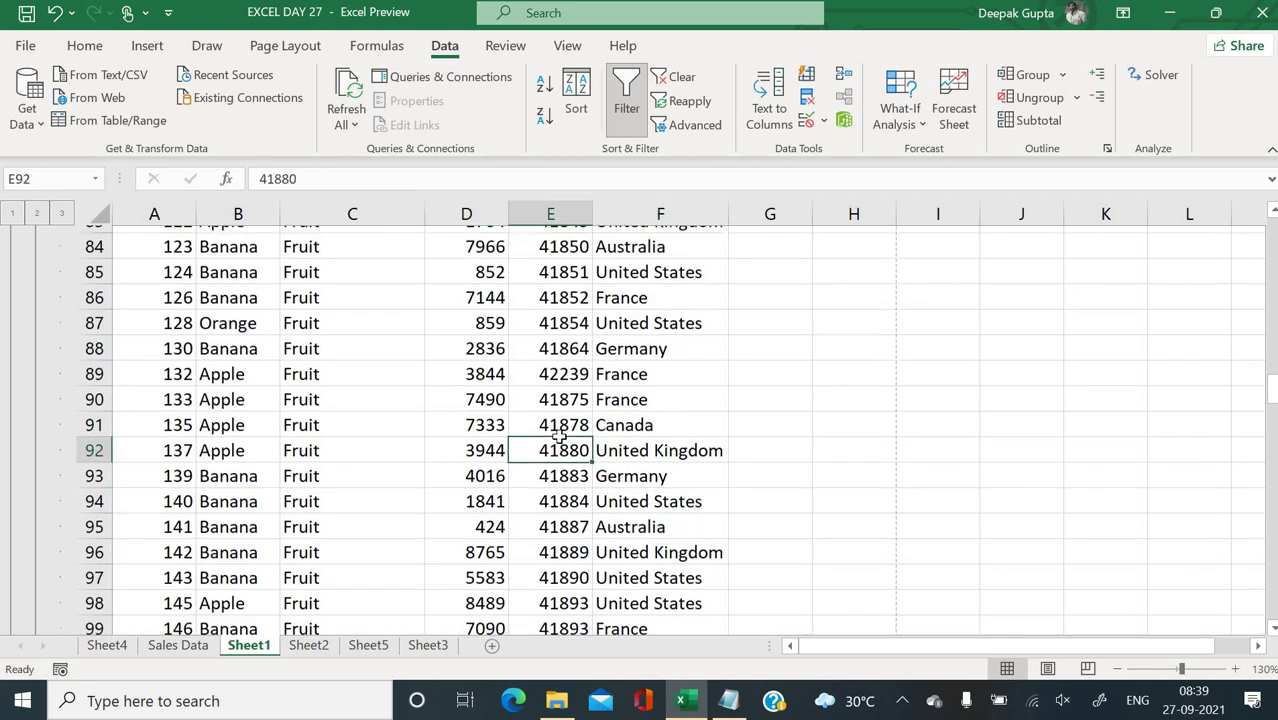
pyautogui.scroll(2, 560, 437)
pyautogui.scroll(3, 560, 437)
pyautogui.scroll(5, 560, 437)
pyautogui.scroll(13, 560, 437)
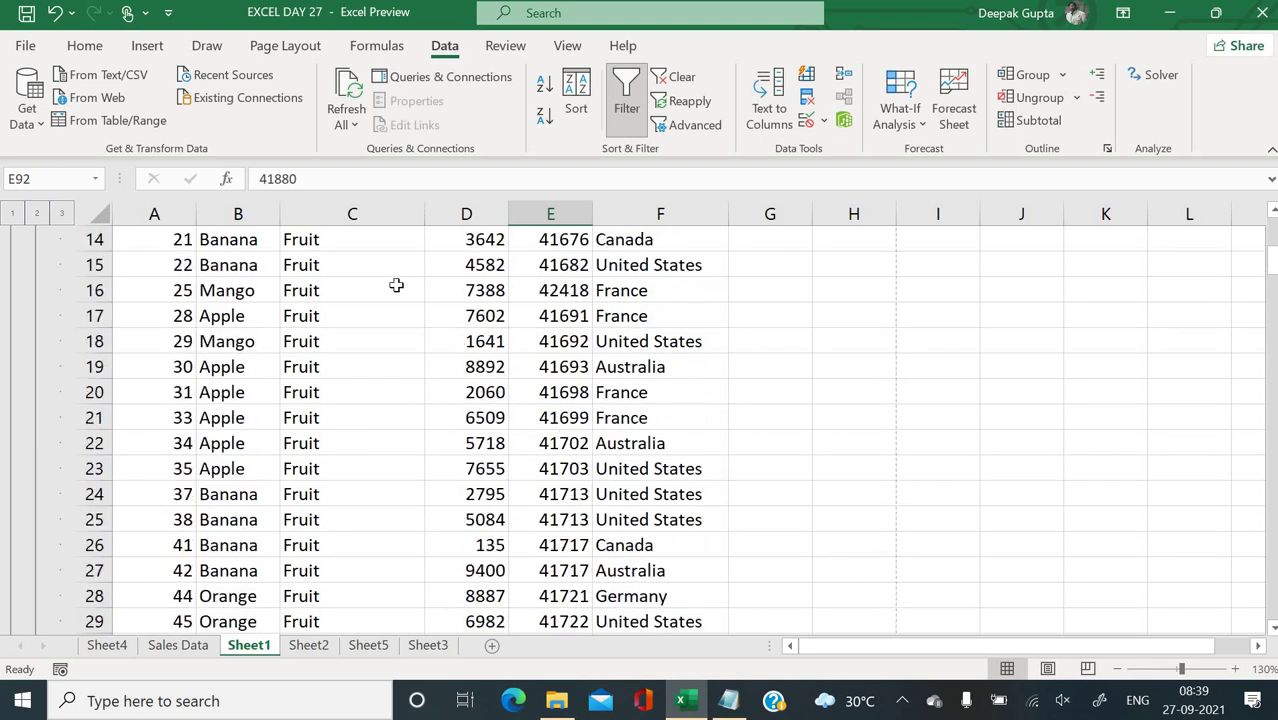
pyautogui.click(339, 310)
pyautogui.scroll(2, 339, 307)
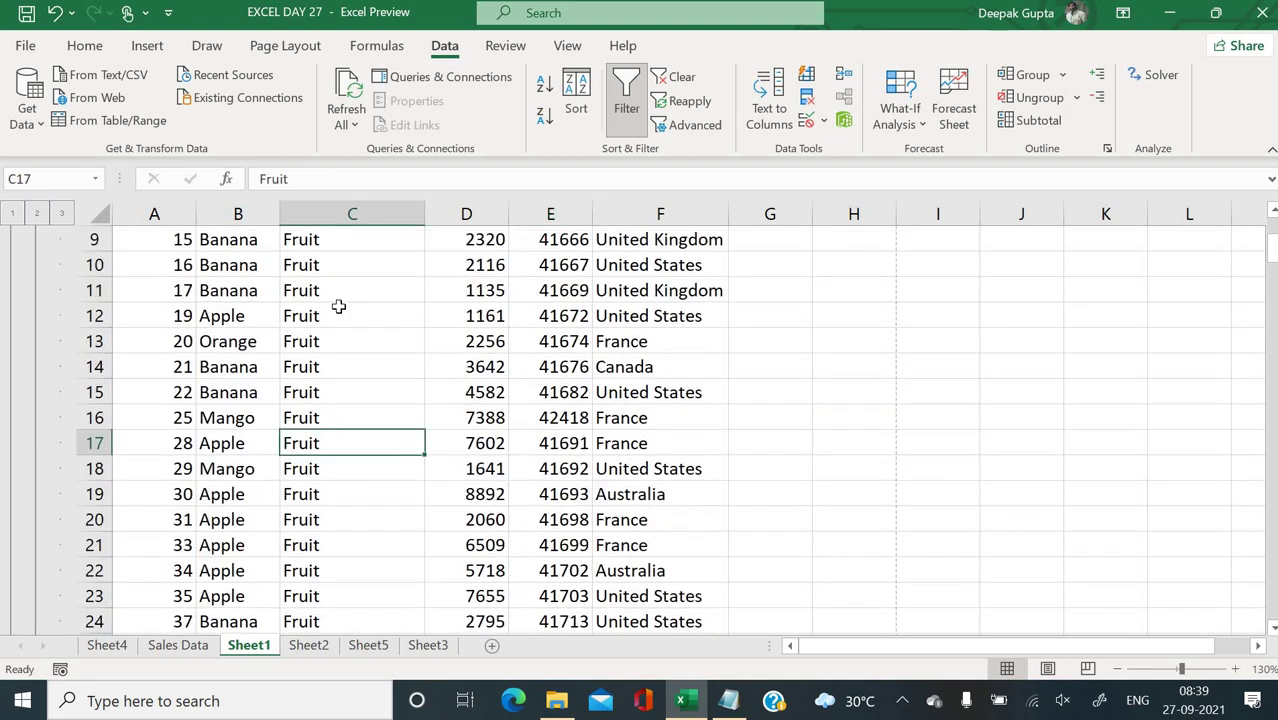
pyautogui.scroll(2, 339, 307)
pyautogui.scroll(1, 339, 307)
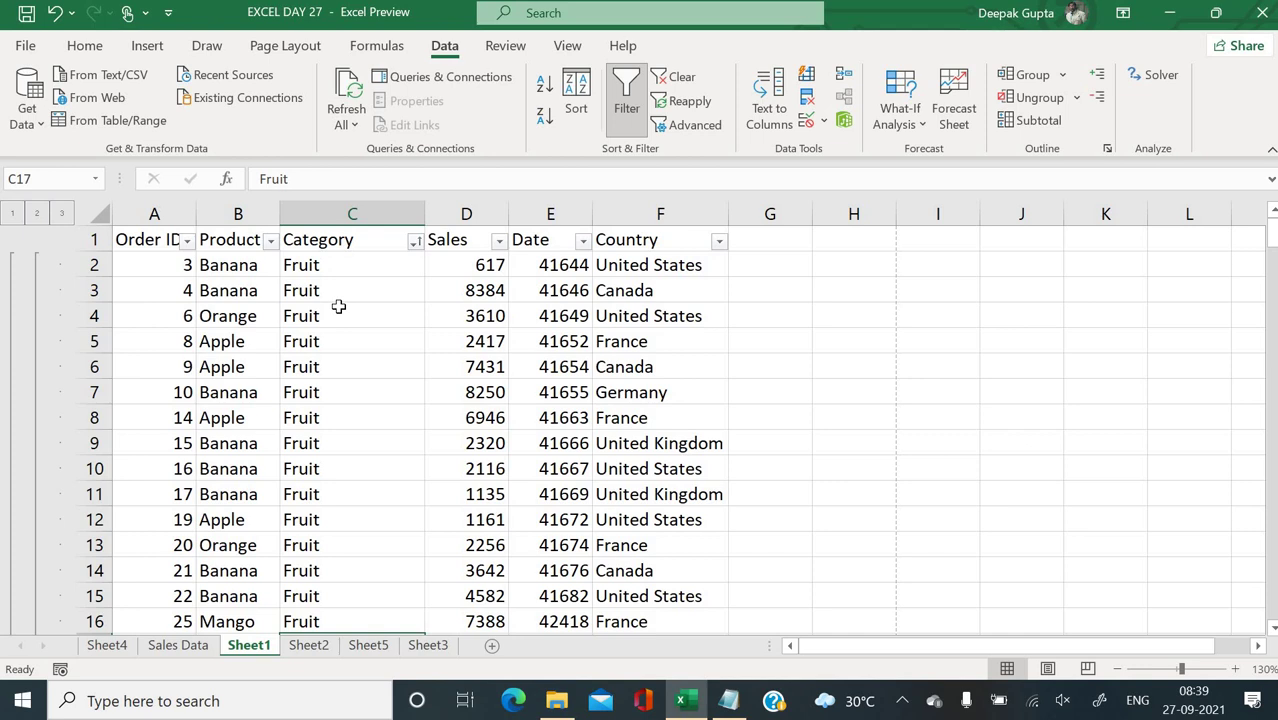
# Select cells C4 and E4 inside the sales table.
pyautogui.click(339, 310)
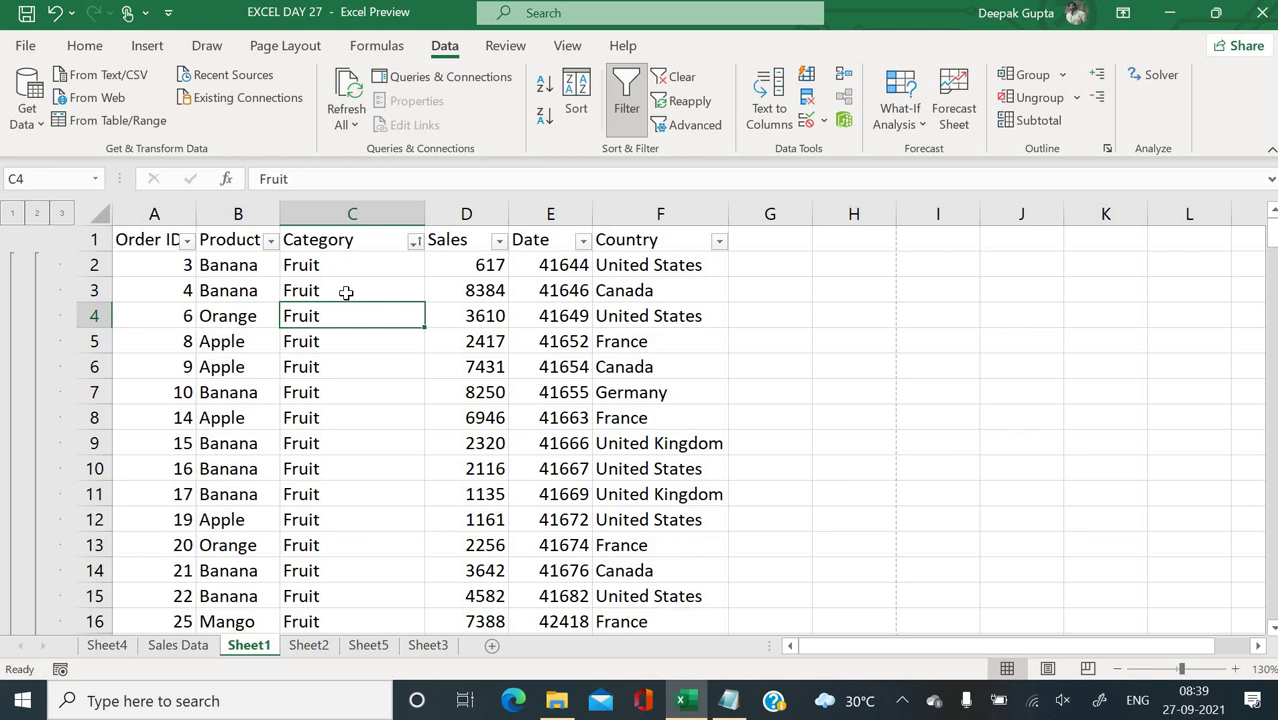
pyautogui.click(568, 313)
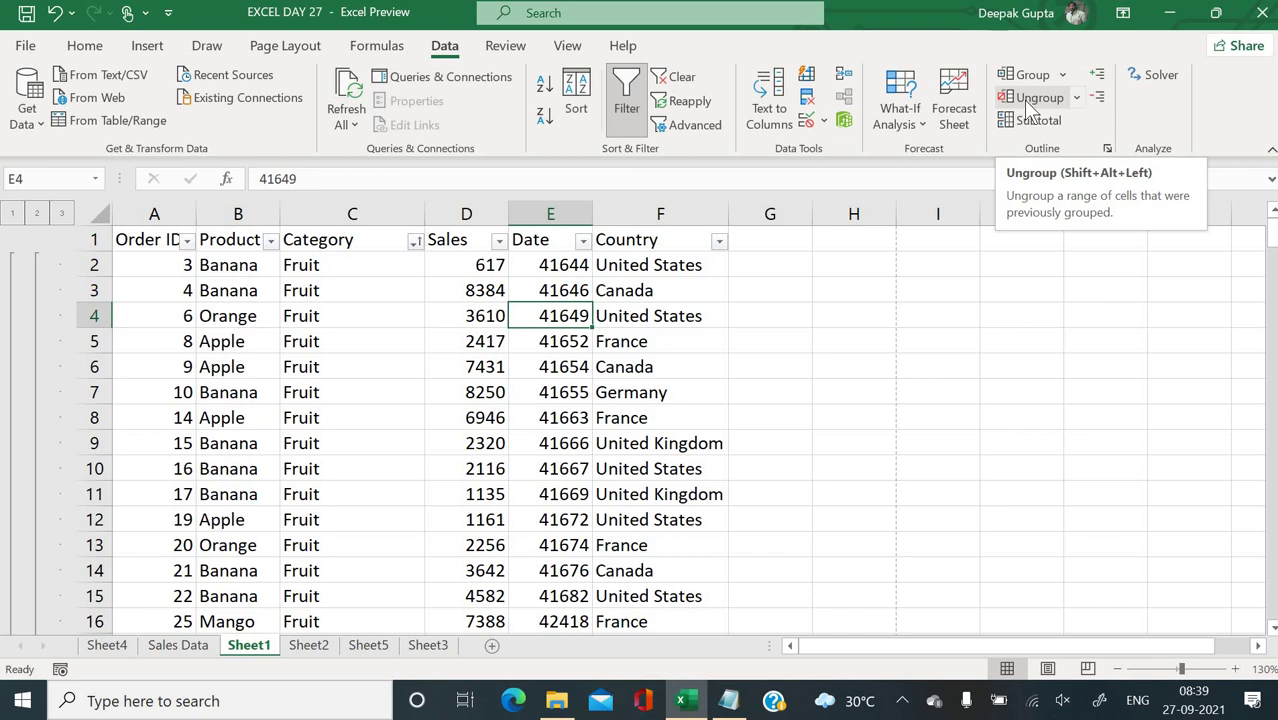
# Remove all Category subtotals with Remove All and check cells D10 and C8.
pyautogui.click(1032, 120)
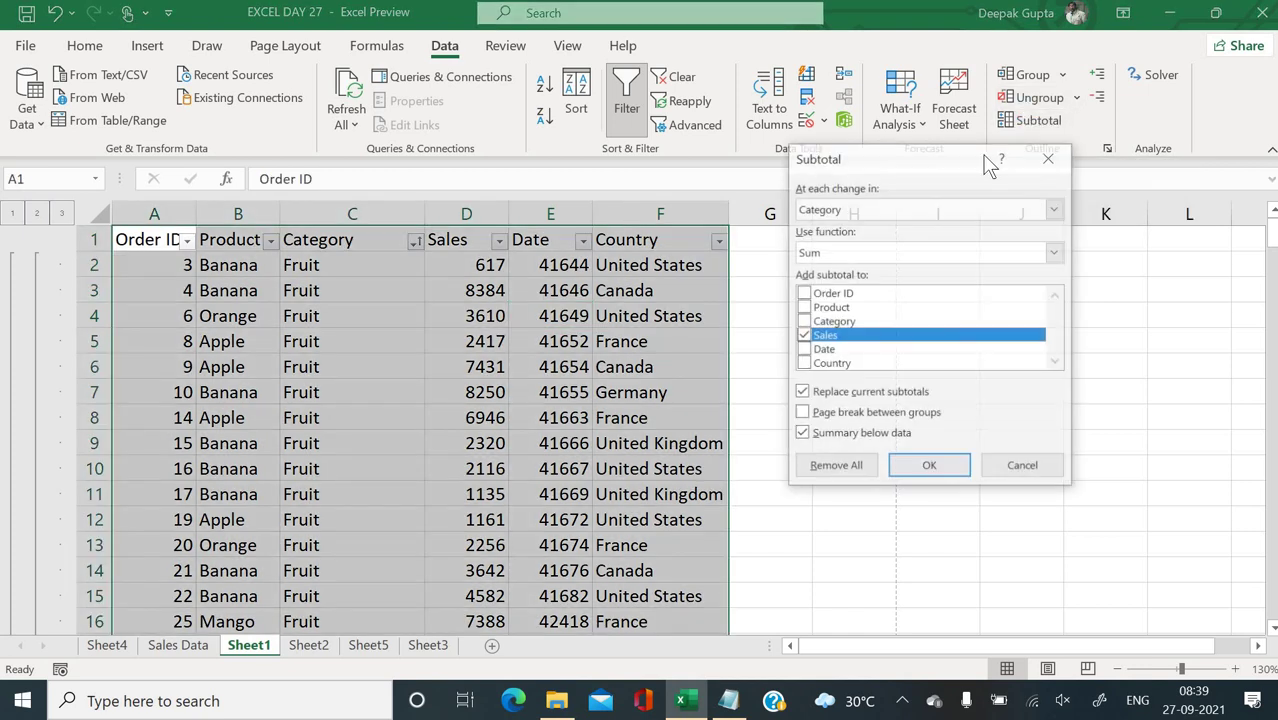
pyautogui.click(812, 468)
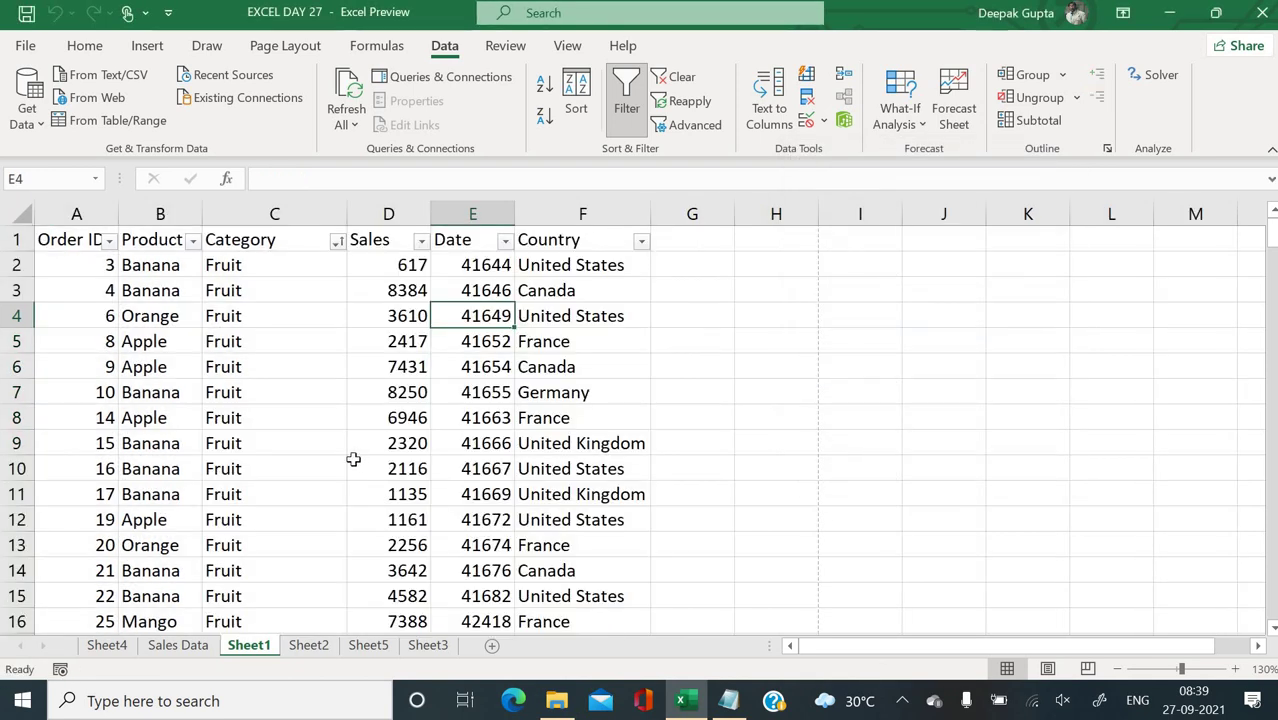
pyautogui.click(353, 465)
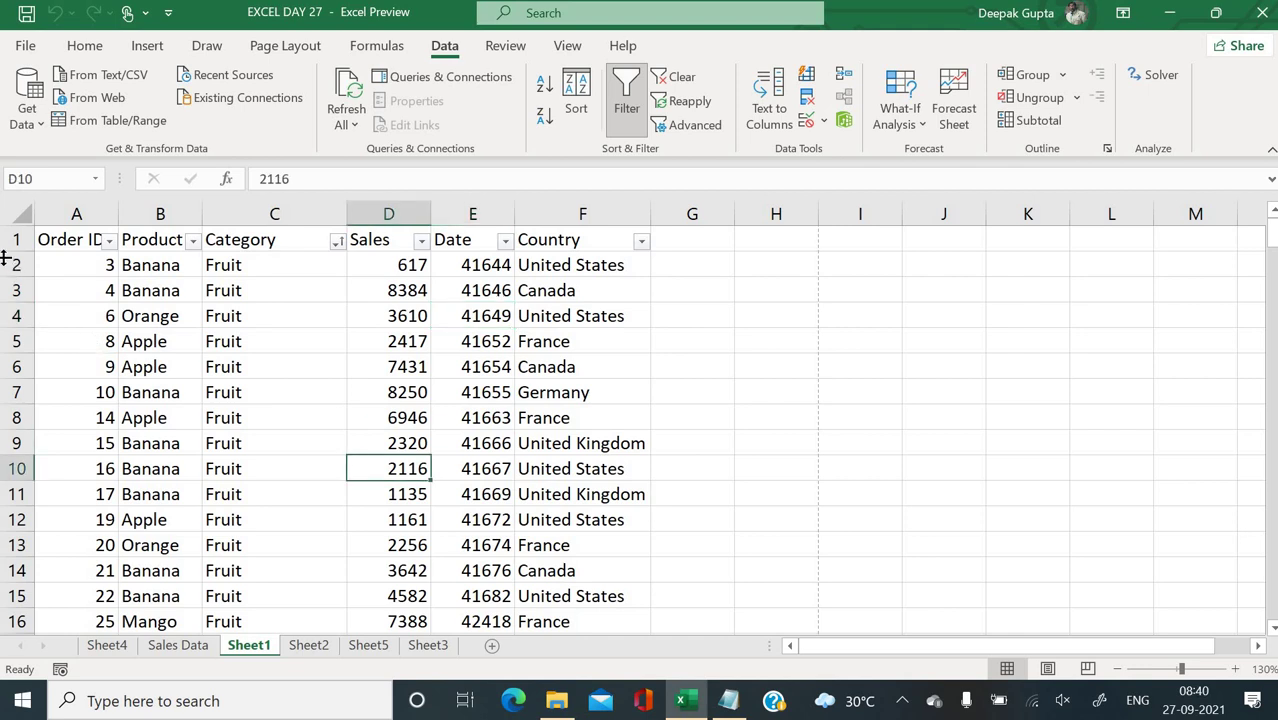
pyautogui.click(289, 410)
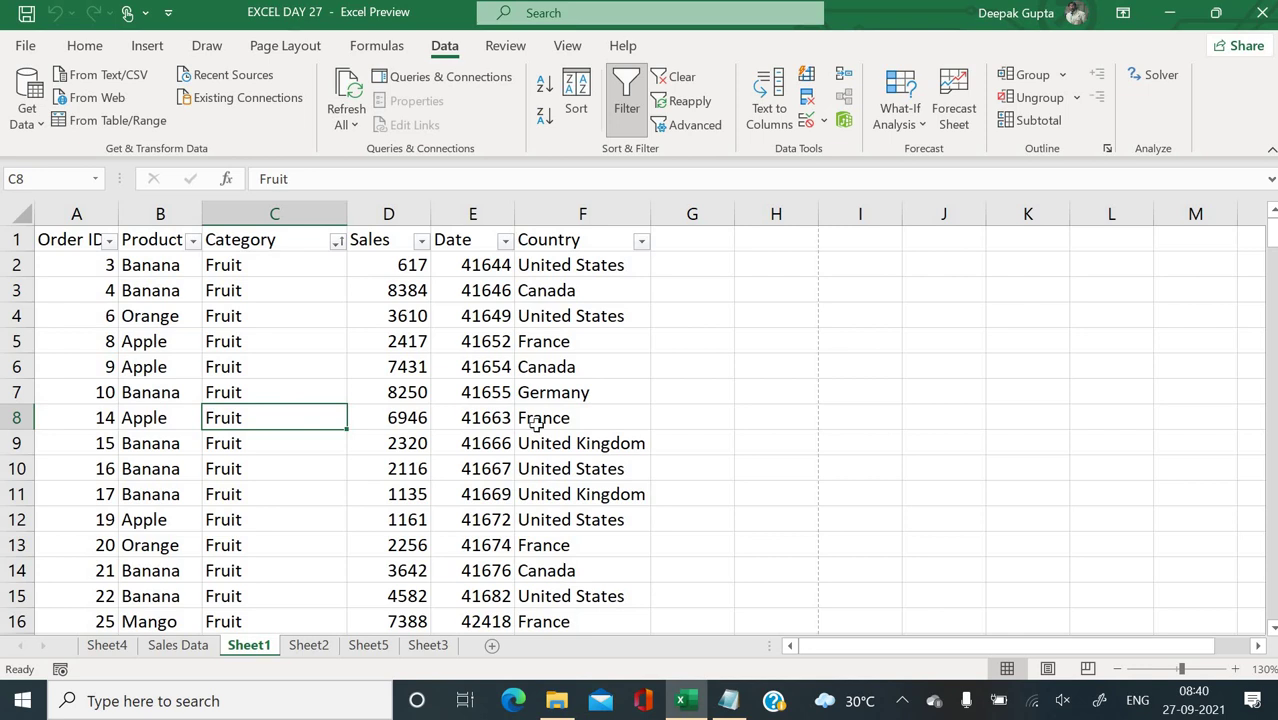
# Select empty cells H4 and G4, then bring the Notepad topic summary to the front.
pyautogui.click(798, 318)
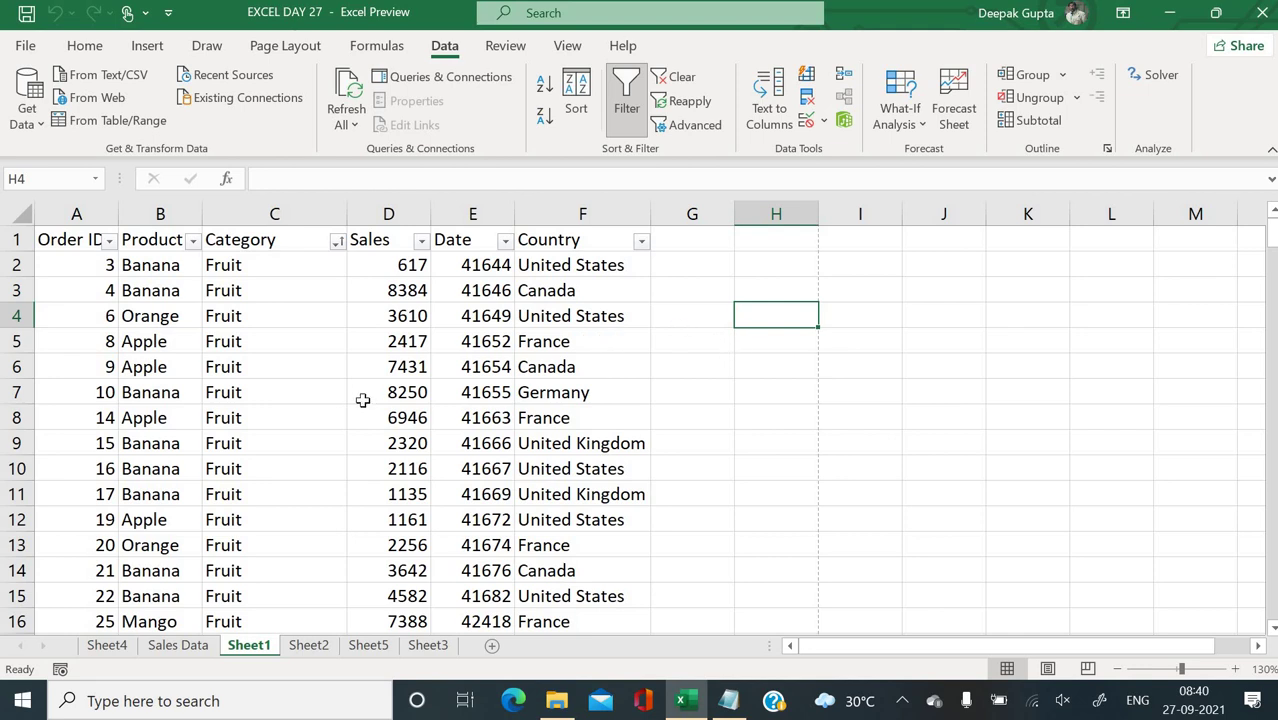
pyautogui.click(700, 320)
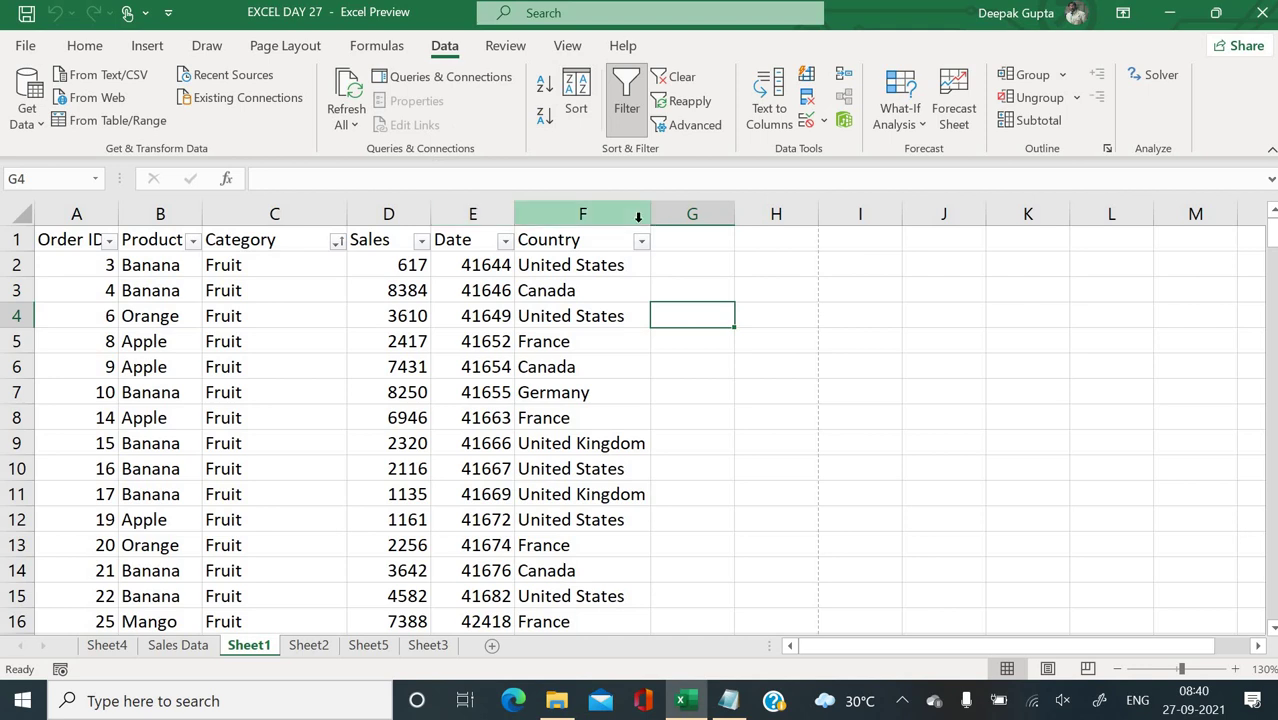
pyautogui.click(729, 701)
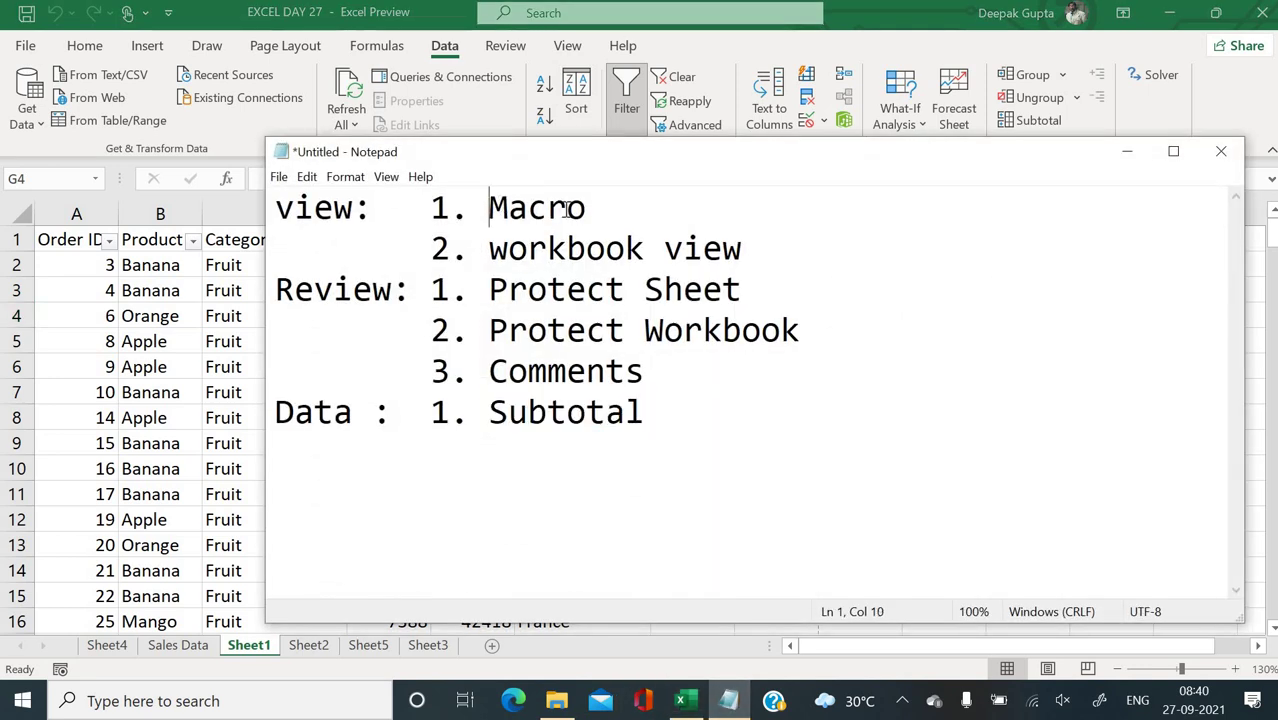
pyautogui.moveTo(489, 208); pyautogui.dragTo(590, 209)
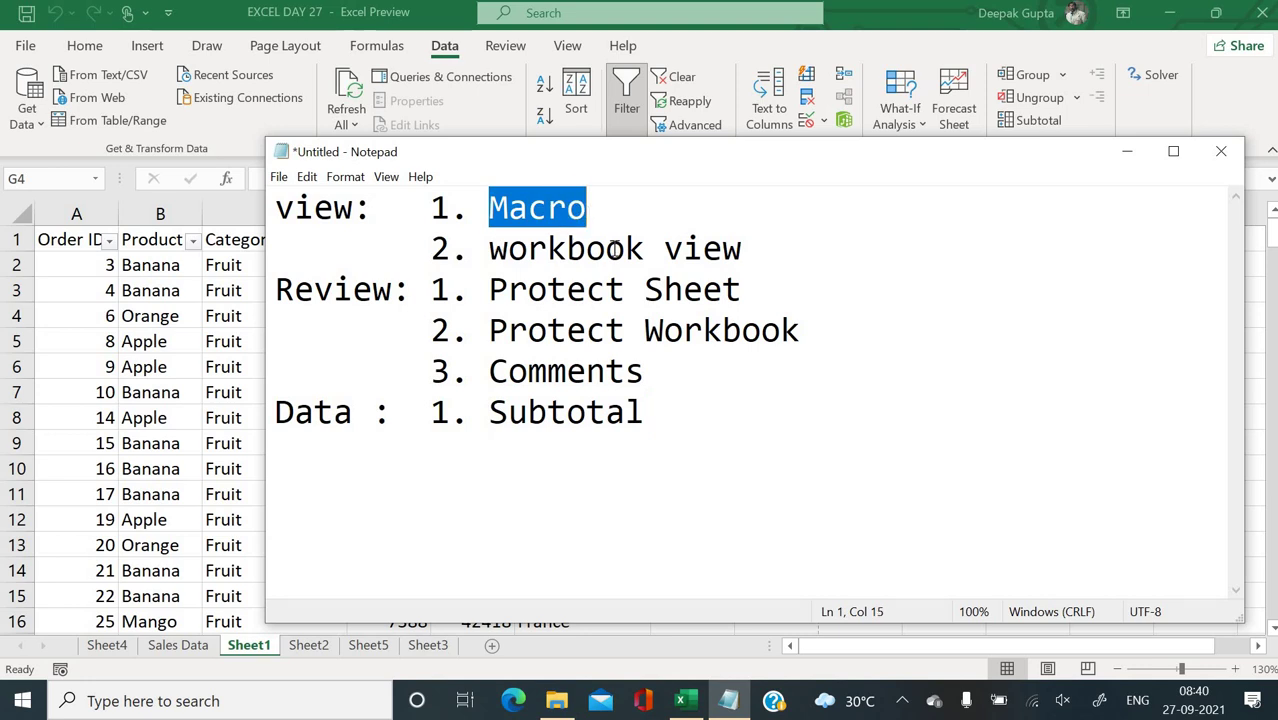
pyautogui.moveTo(490, 248); pyautogui.dragTo(744, 252)
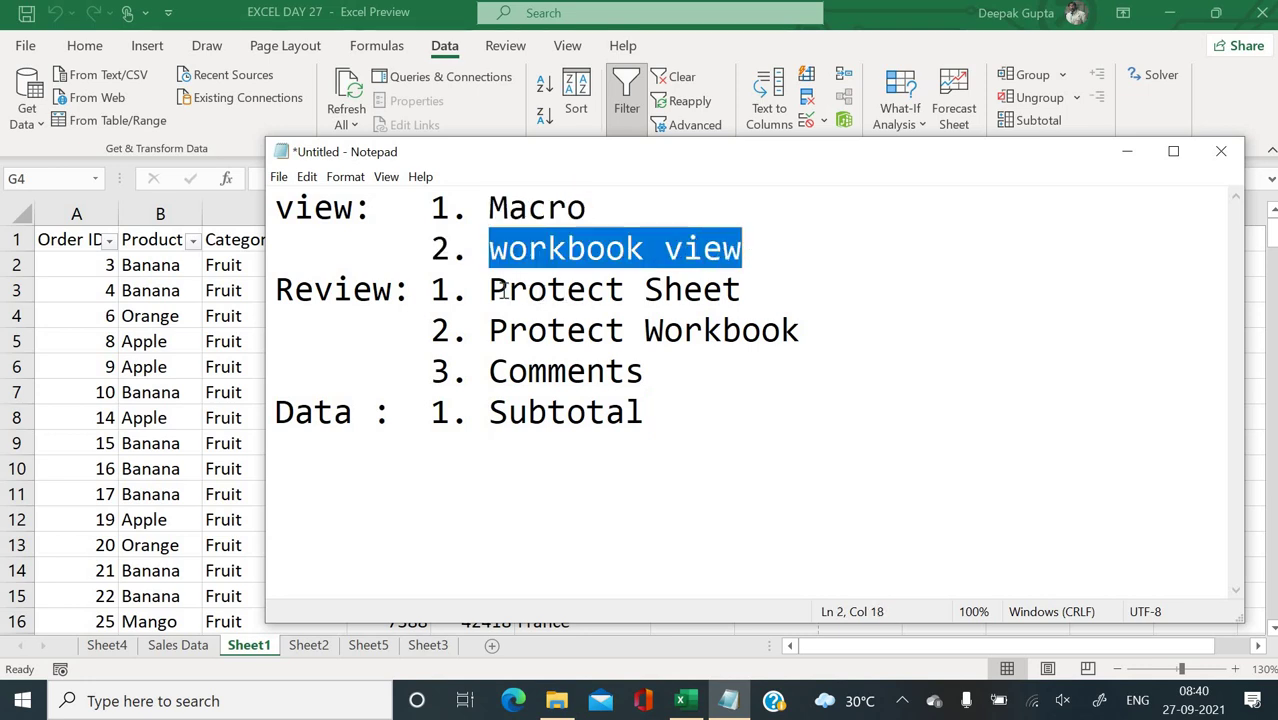
pyautogui.moveTo(509, 289); pyautogui.dragTo(742, 290)
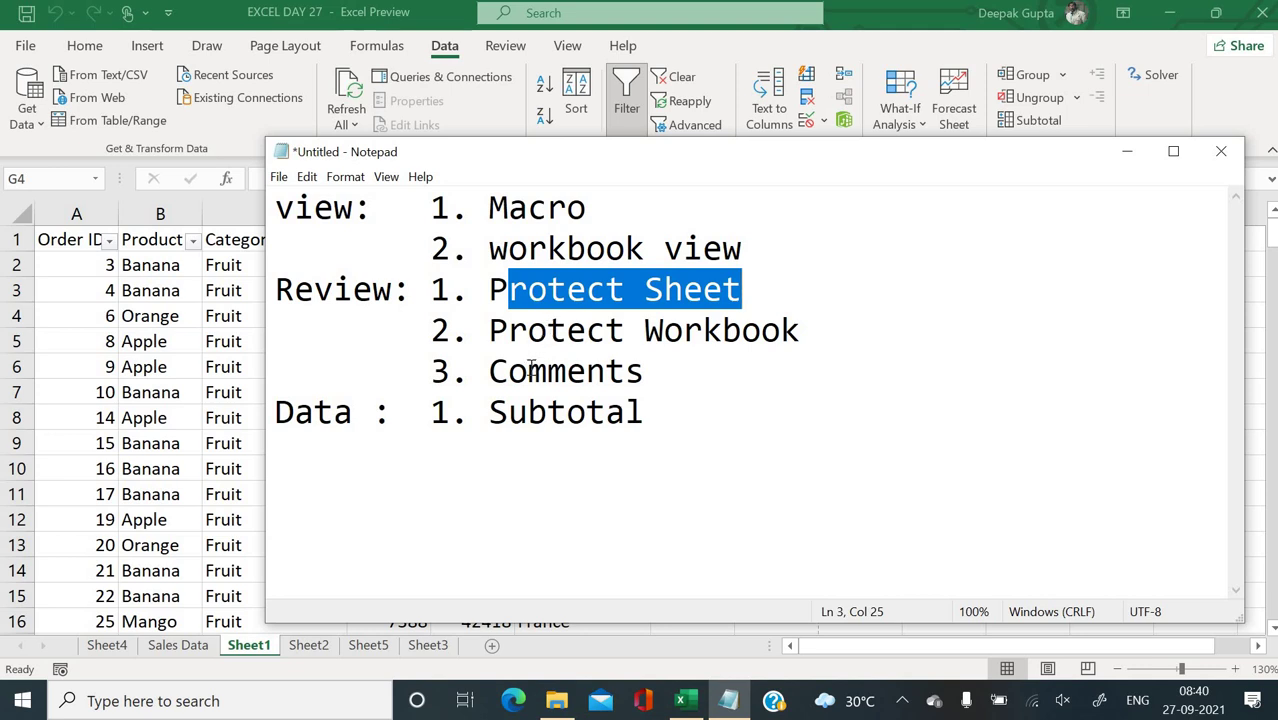
pyautogui.click(529, 370)
pyautogui.click(546, 410)
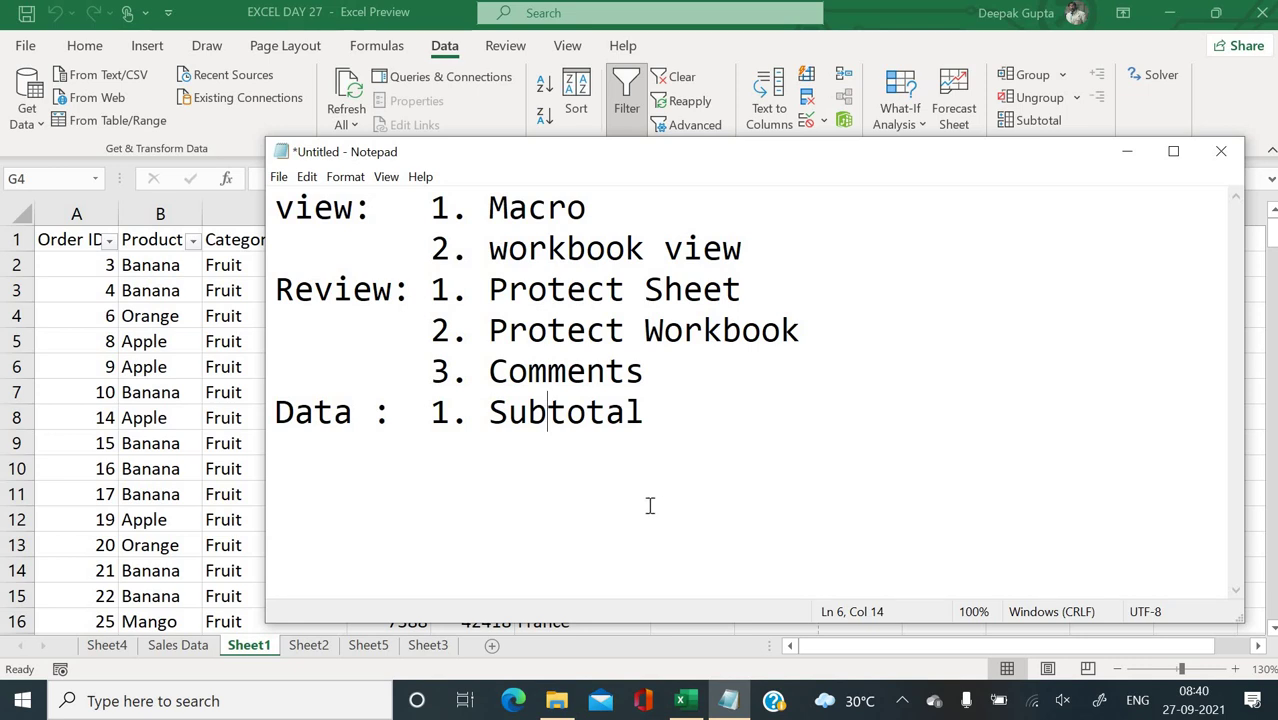
pyautogui.click(705, 422)
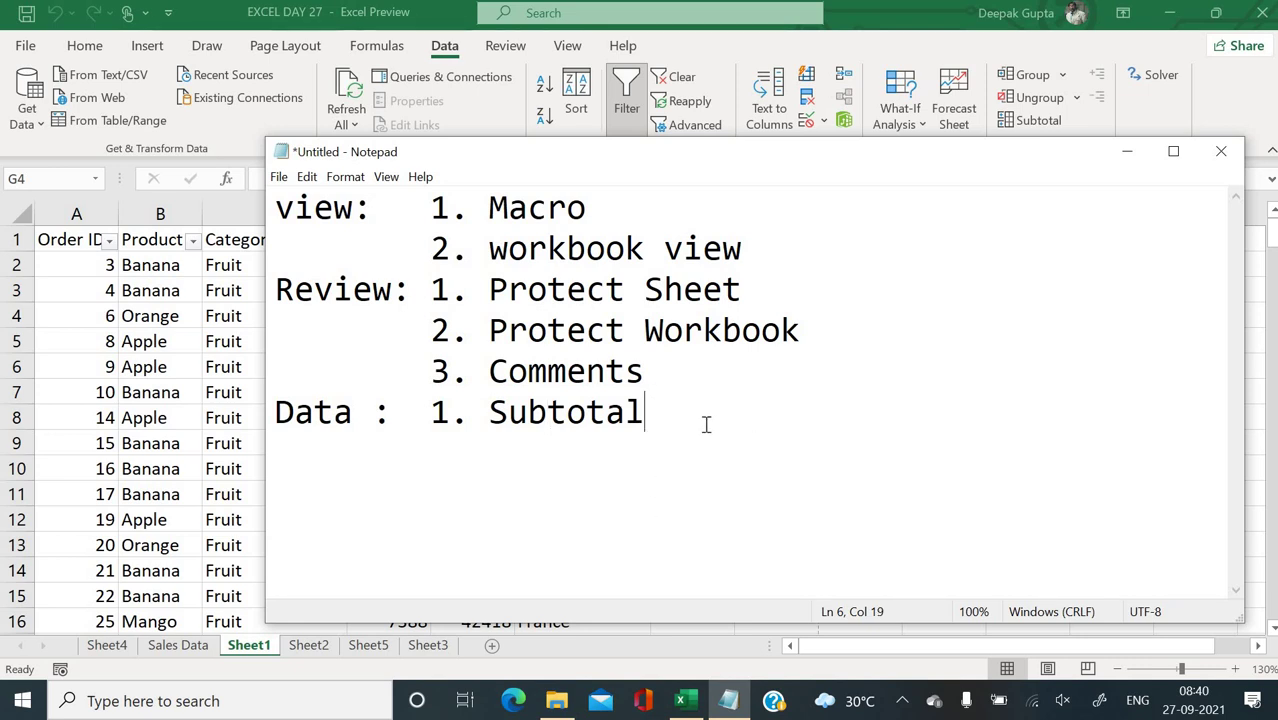